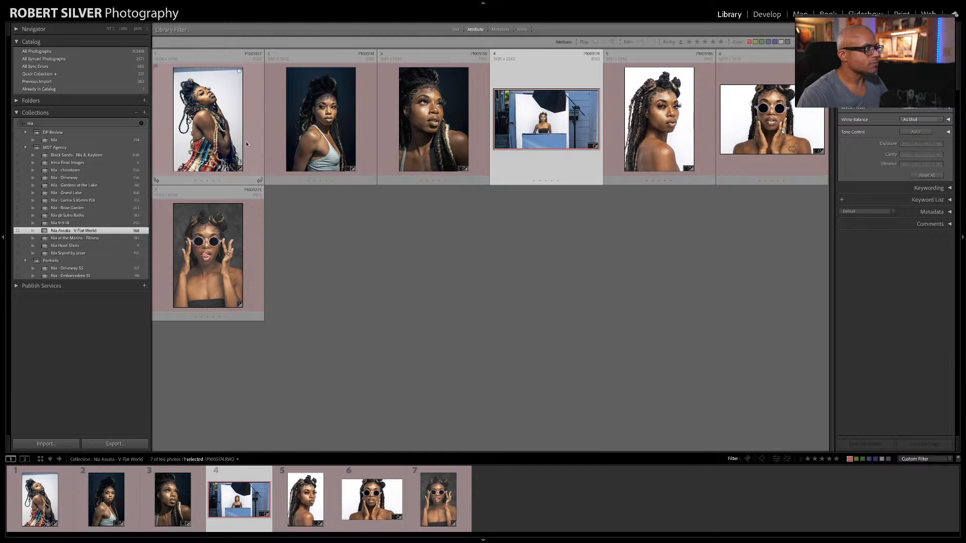
# Step: Enlarge the behind-the-scenes V-flat setup photo and compare it with the first portrait in the multicoloured dress
pyautogui.doubleClick(538, 166)
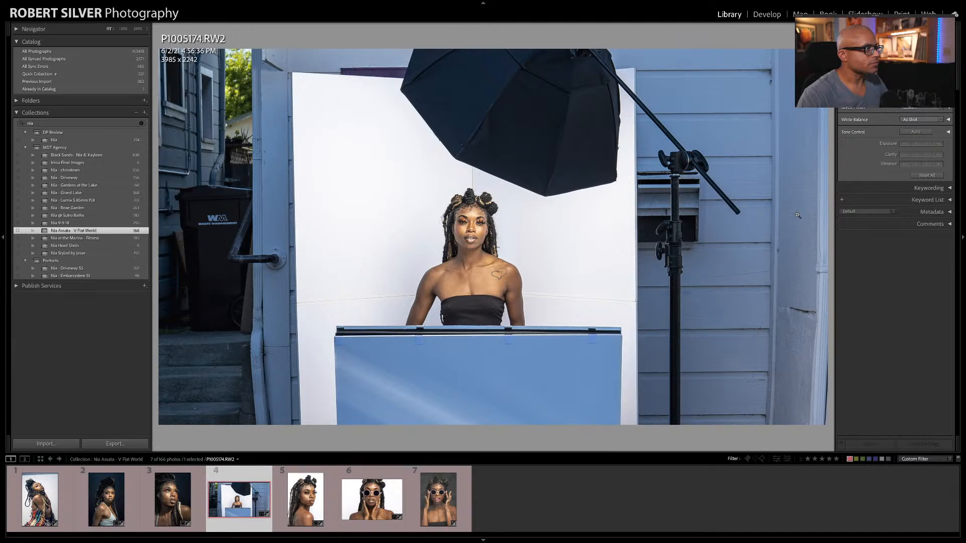
pyautogui.press('Home')
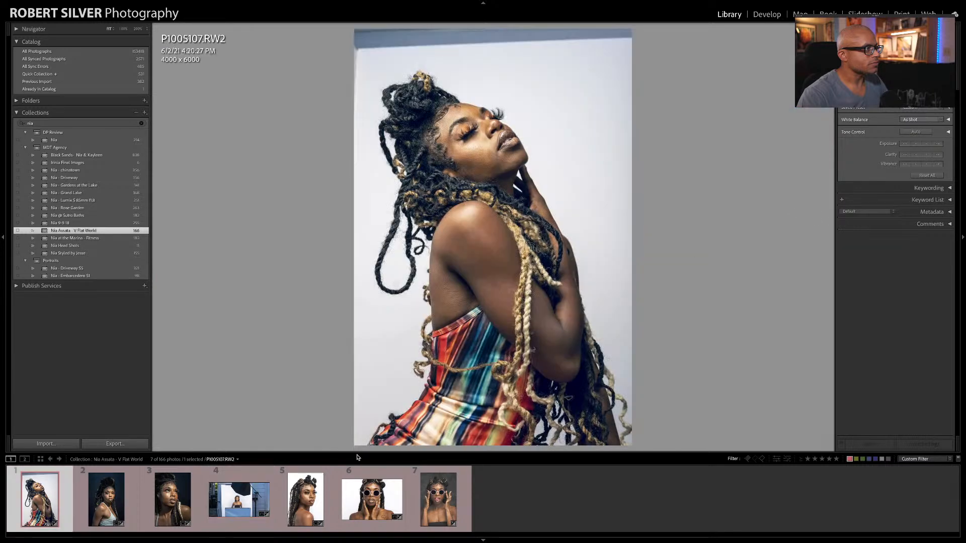
pyautogui.click(220, 503)
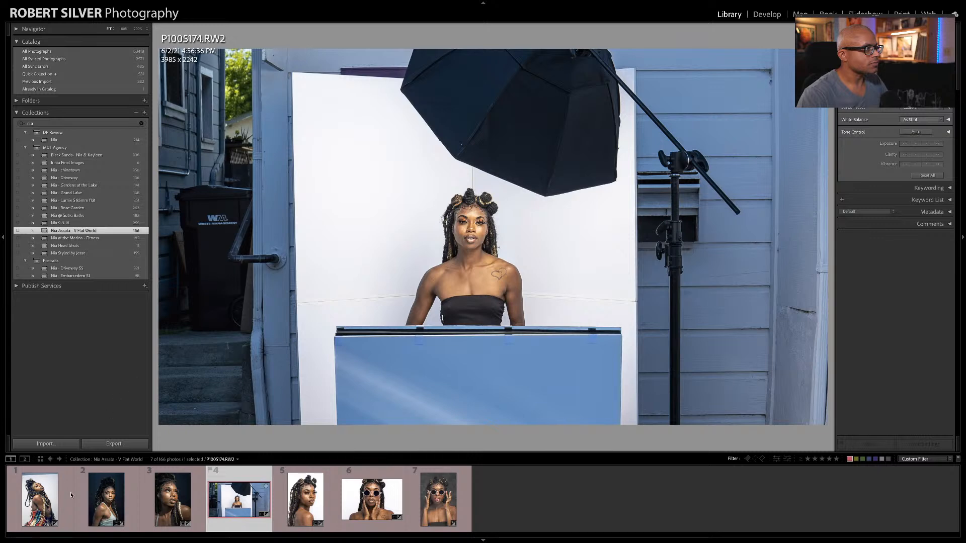
pyautogui.click(40, 500)
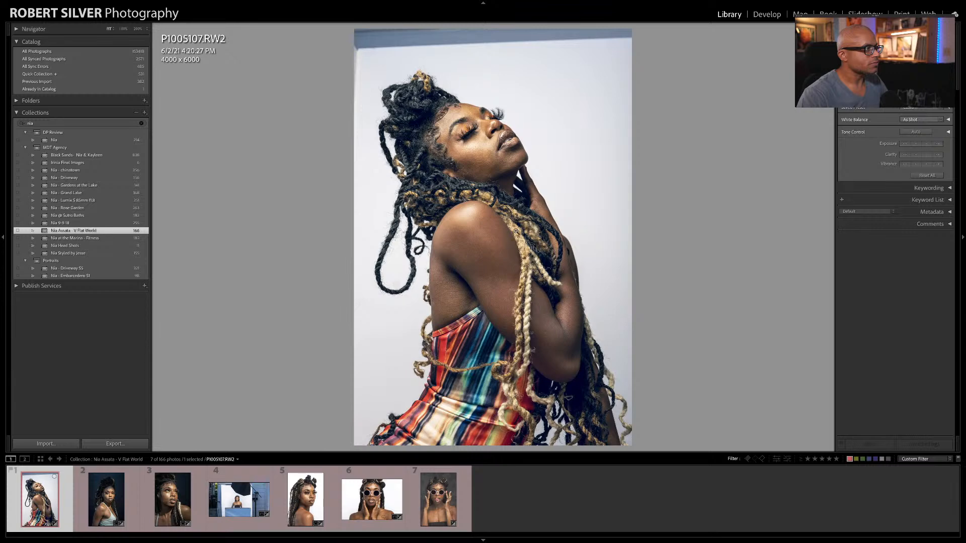
# Step: Open the multicoloured-dress portrait in the Develop module and compare the two dark-background portraits beside it
pyautogui.press('d')
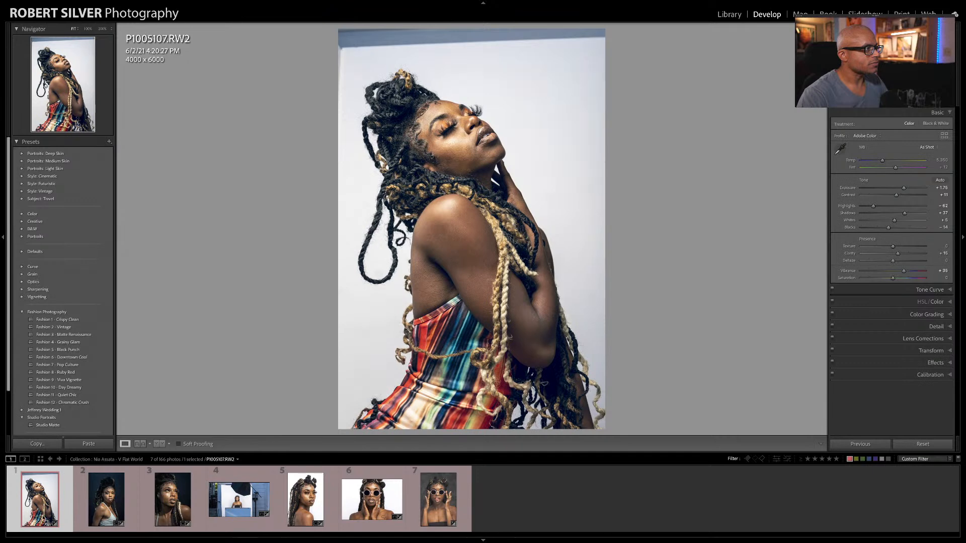
pyautogui.click(103, 505)
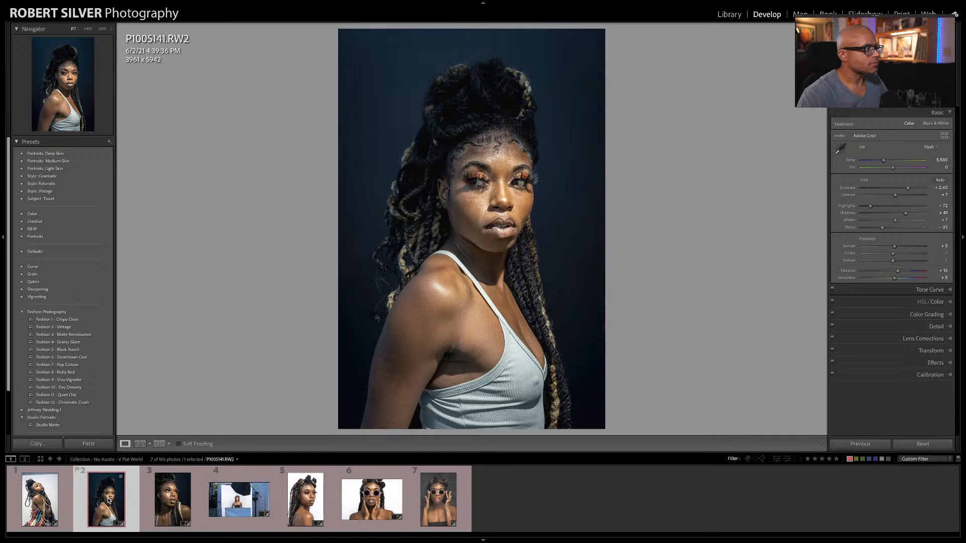
pyautogui.click(158, 500)
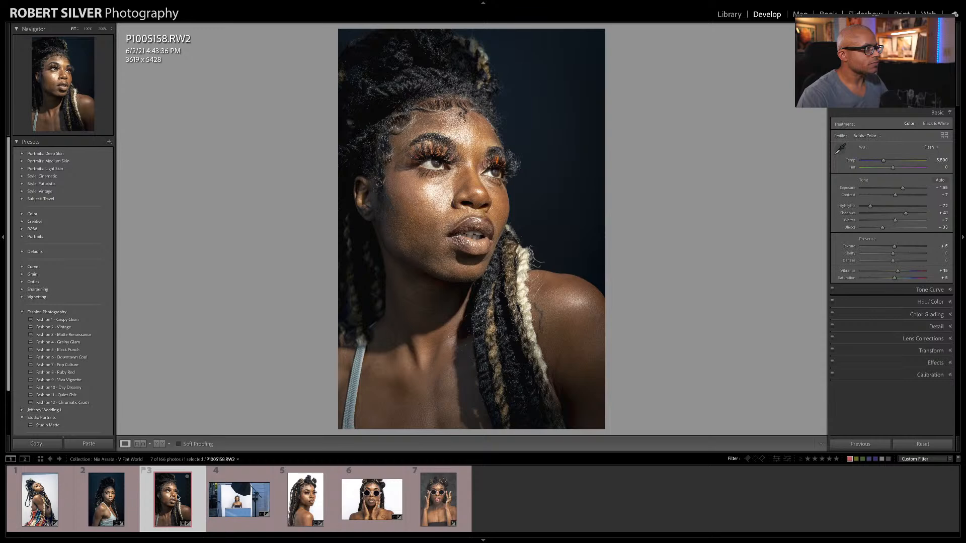
pyautogui.click(108, 505)
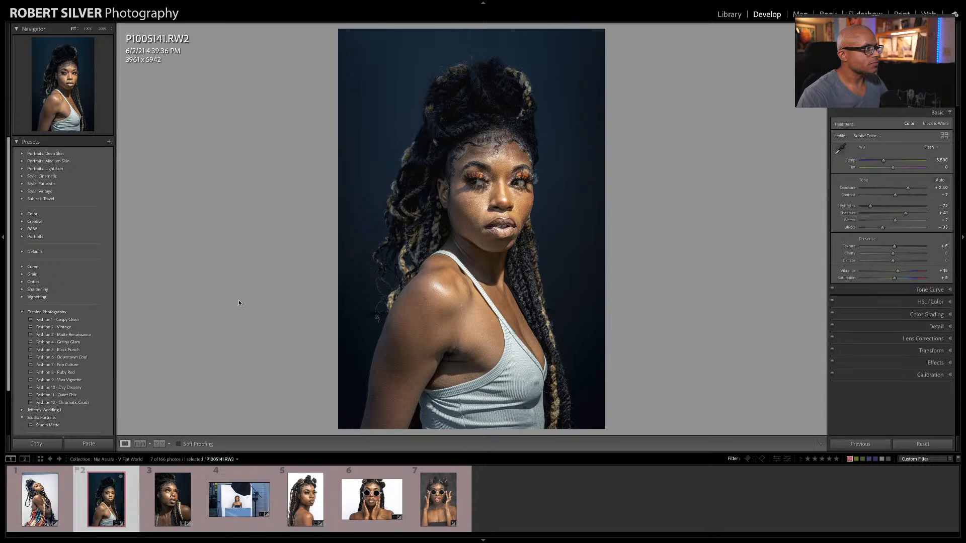
# Step: Switch the photo info overlay to exposure and lens data and review it across the first three portraits
pyautogui.press('i')
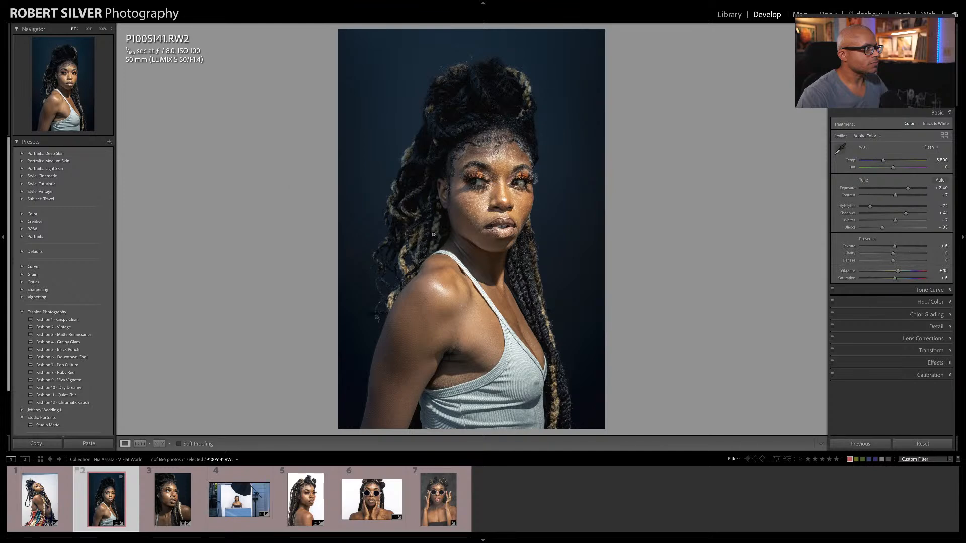
pyautogui.click(168, 497)
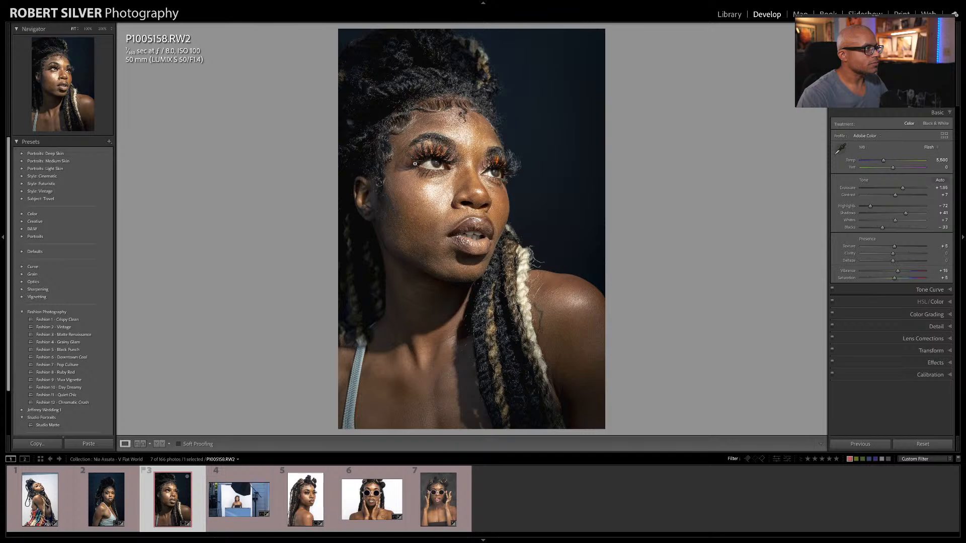
pyautogui.click(49, 490)
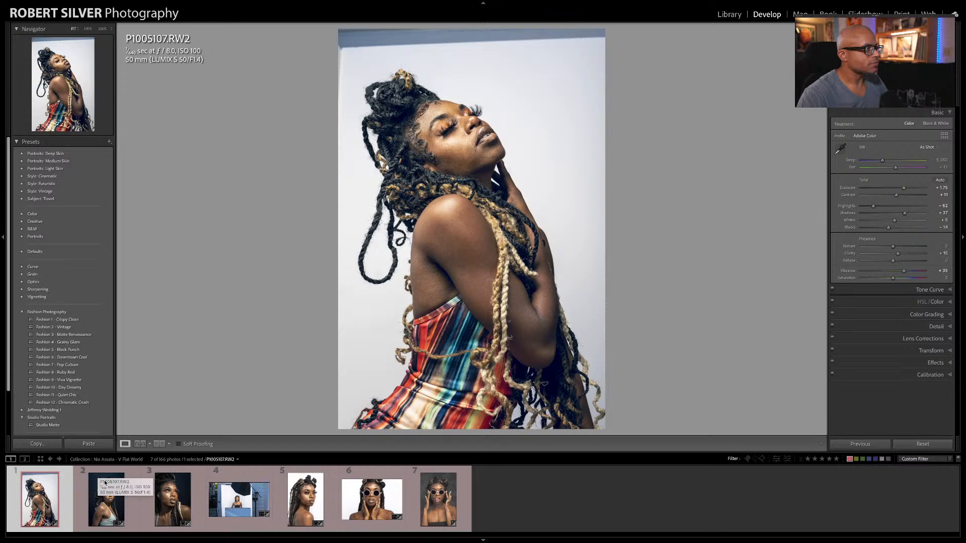
pyautogui.click(106, 507)
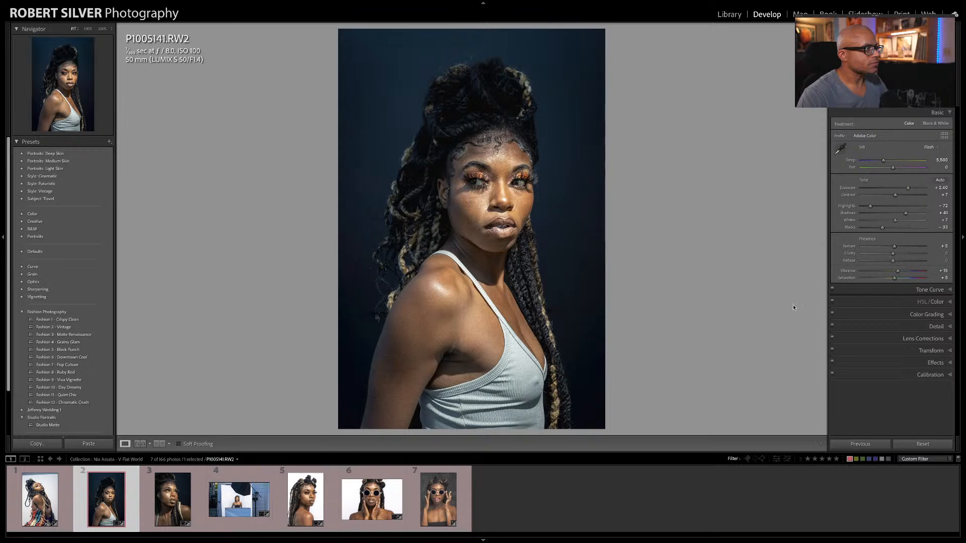
pyautogui.click(173, 505)
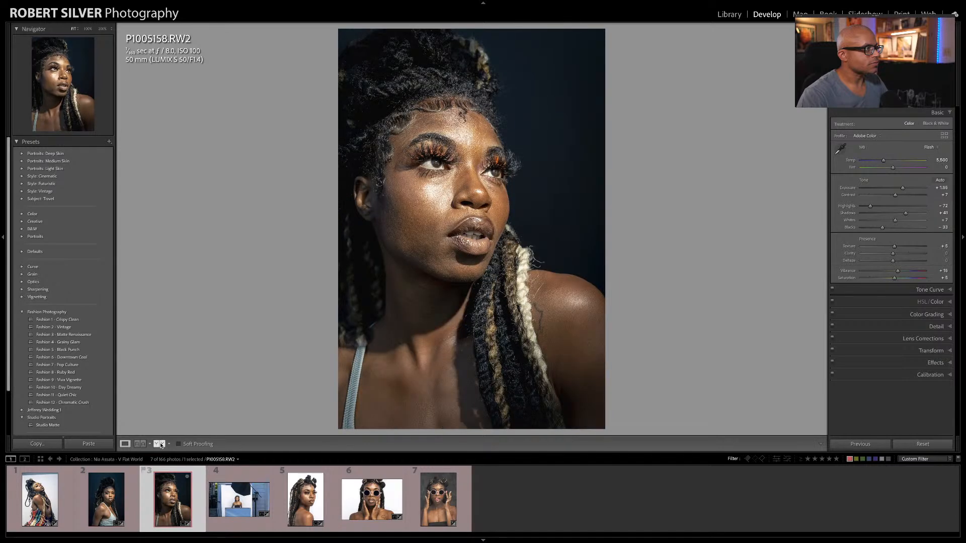
# Step: Compare the white-background over-the-shoulder portrait with the behind-the-scenes photo of its V-flat setup
pyautogui.click(302, 513)
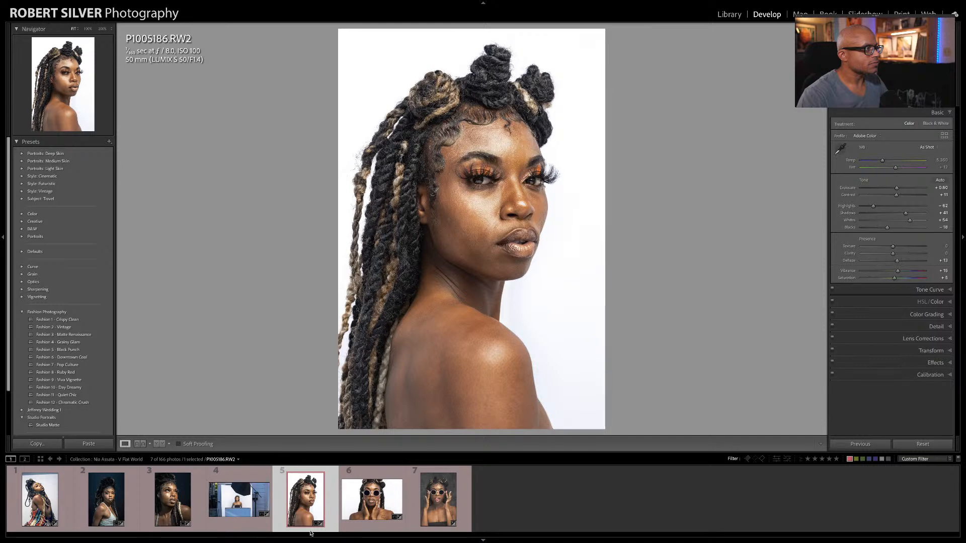
pyautogui.click(240, 508)
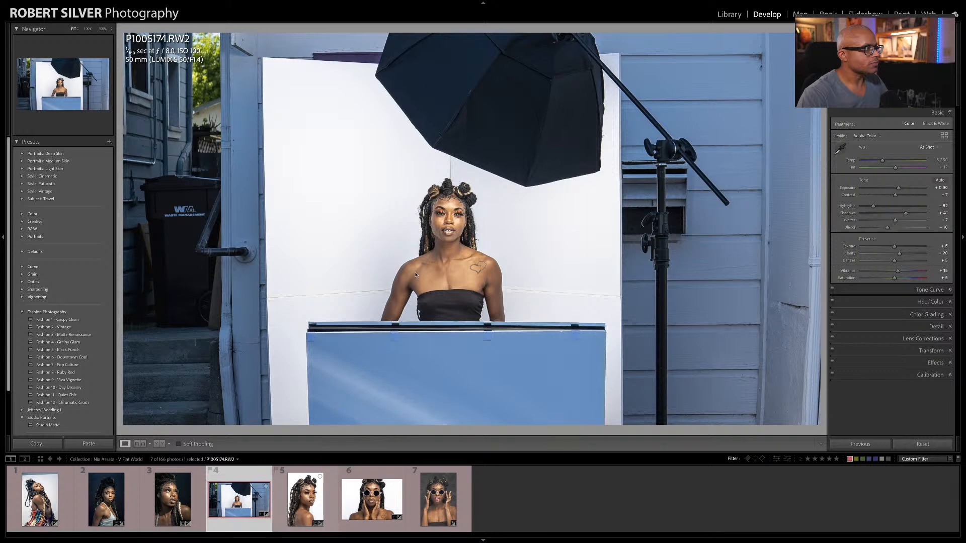
pyautogui.click(300, 502)
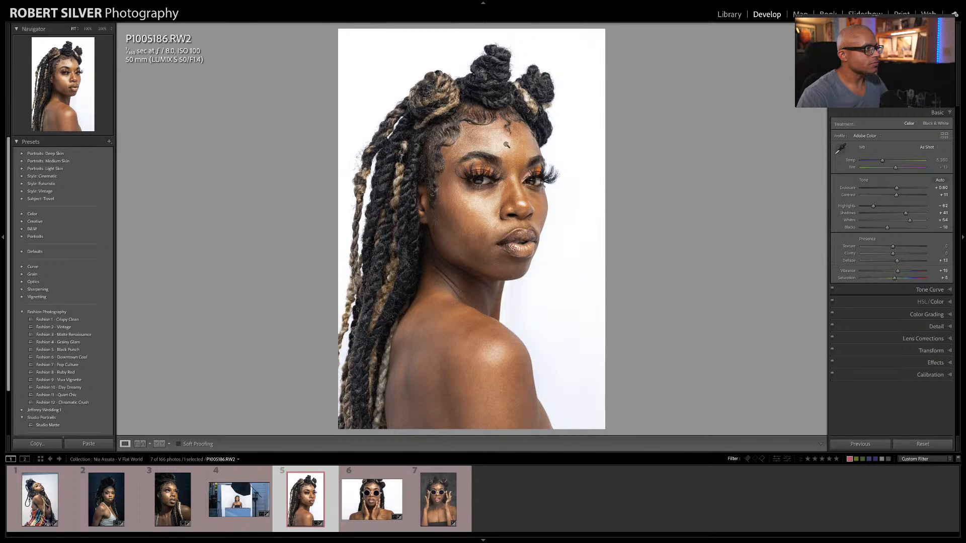
# Step: Compare the sunglasses portrait on the white background with the sunglasses portrait on the grey backdrop
pyautogui.click(377, 477)
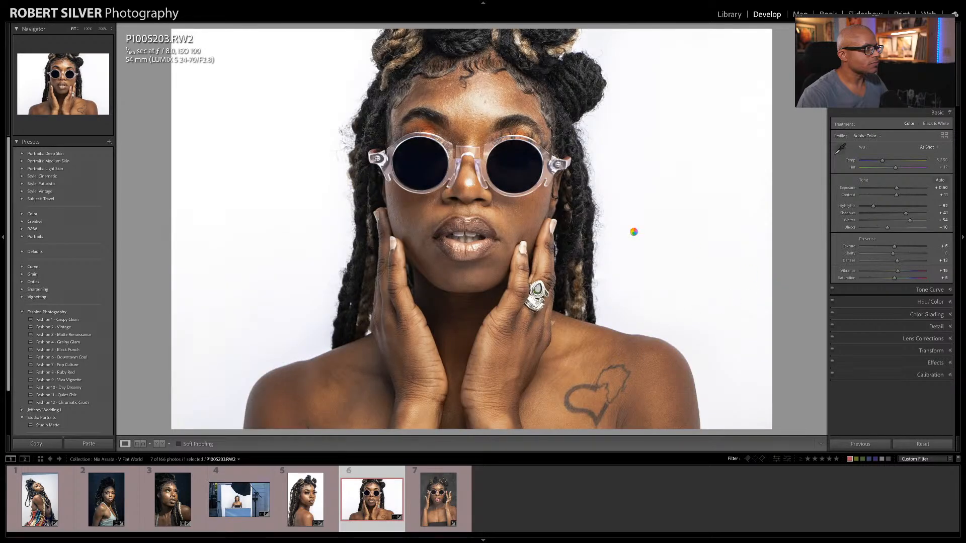
pyautogui.click(427, 503)
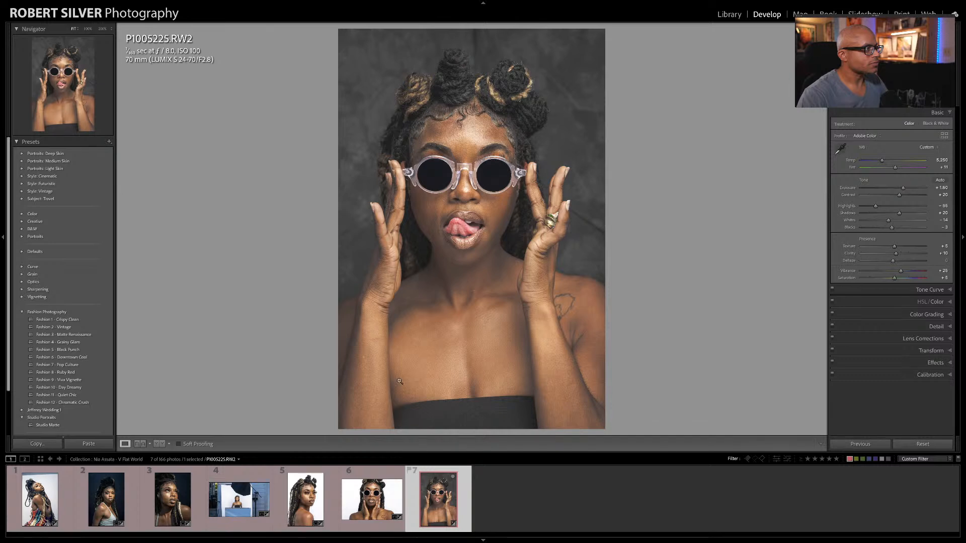
pyautogui.click(369, 495)
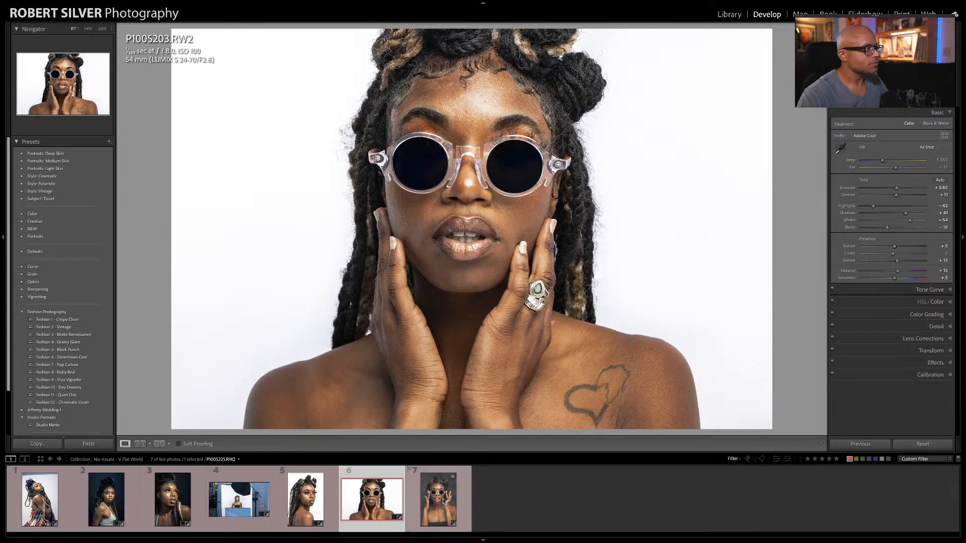
pyautogui.click(443, 501)
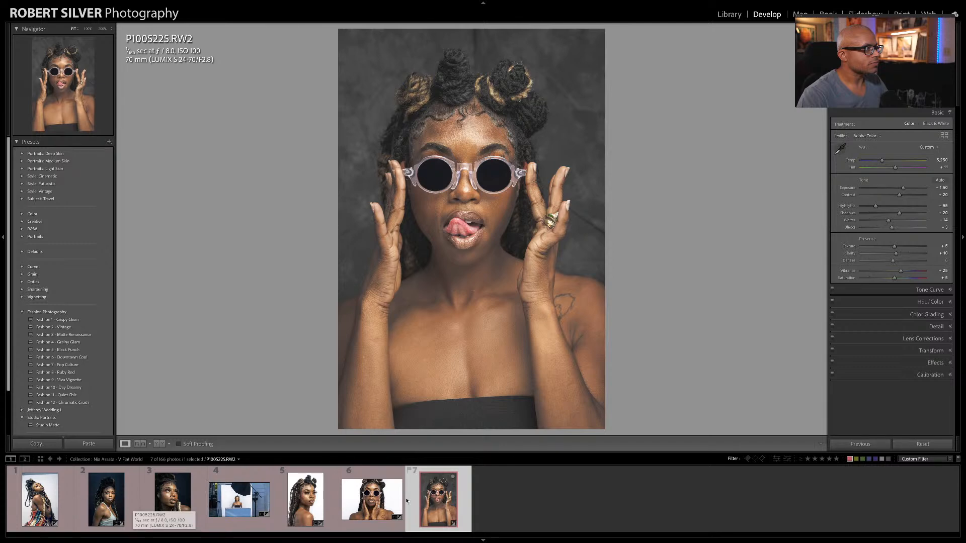
# Step: Display the dark-background close-up portrait P1005158.RW2 and switch to OBS Studio
pyautogui.click(154, 501)
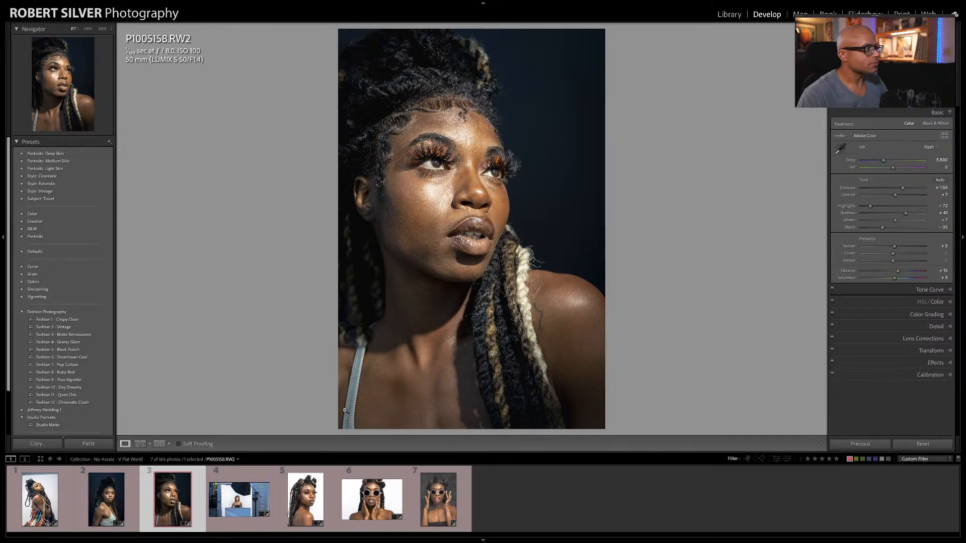
pyautogui.moveTo(593, 533)
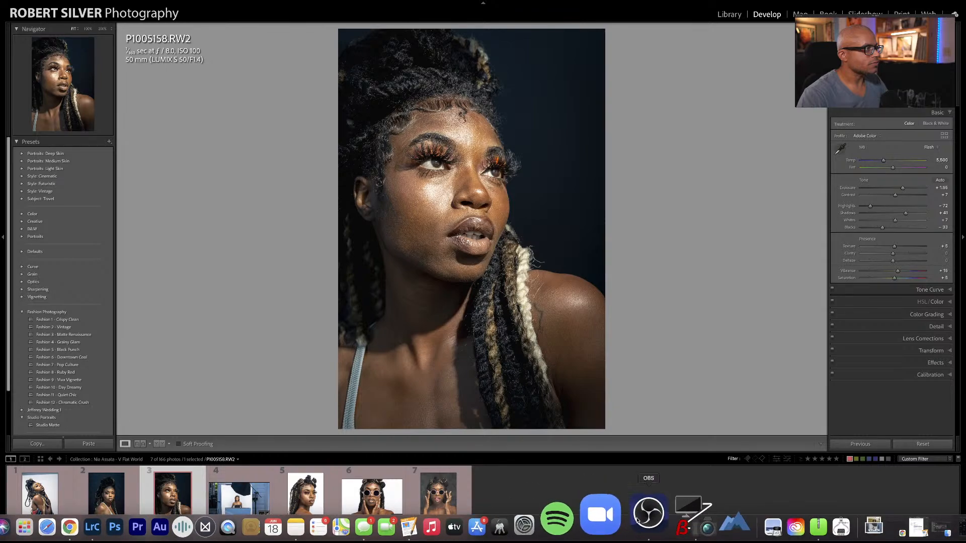
pyautogui.click(639, 519)
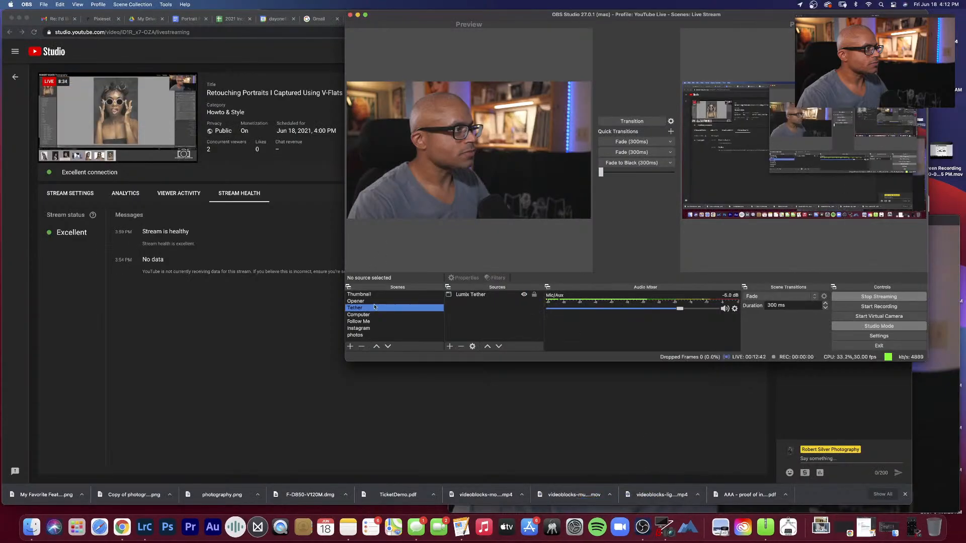
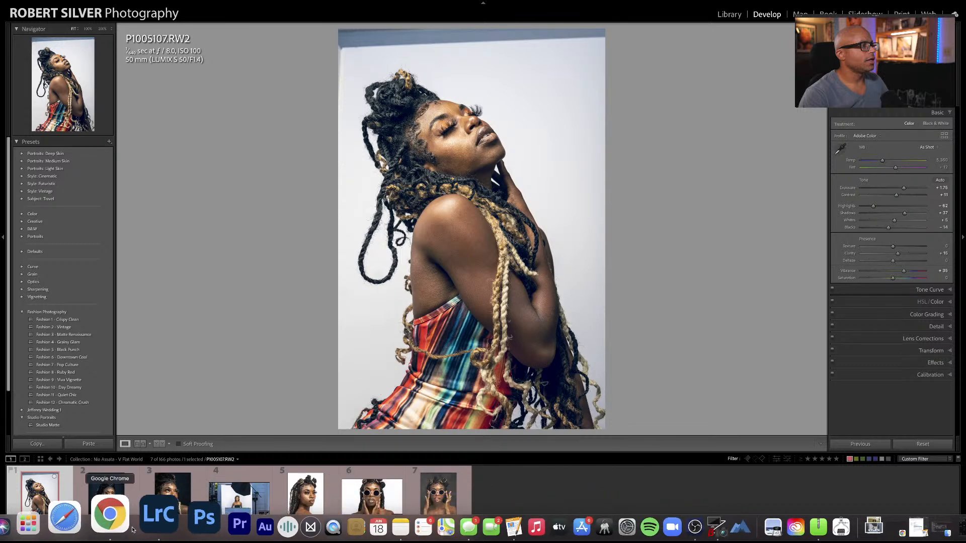
# Step: Switch to Chrome and open the store page from the photography website's homepage
pyautogui.click(120, 526)
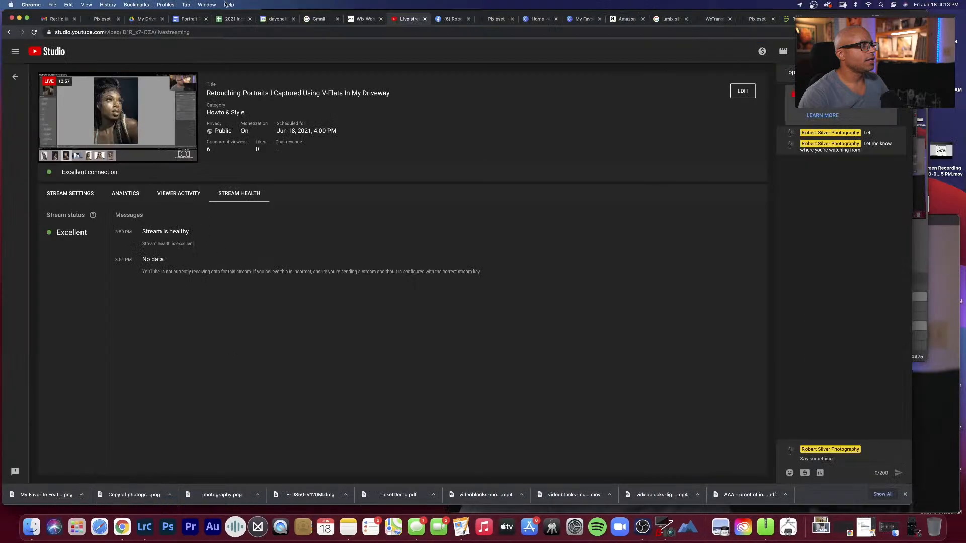
pyautogui.click(789, 19)
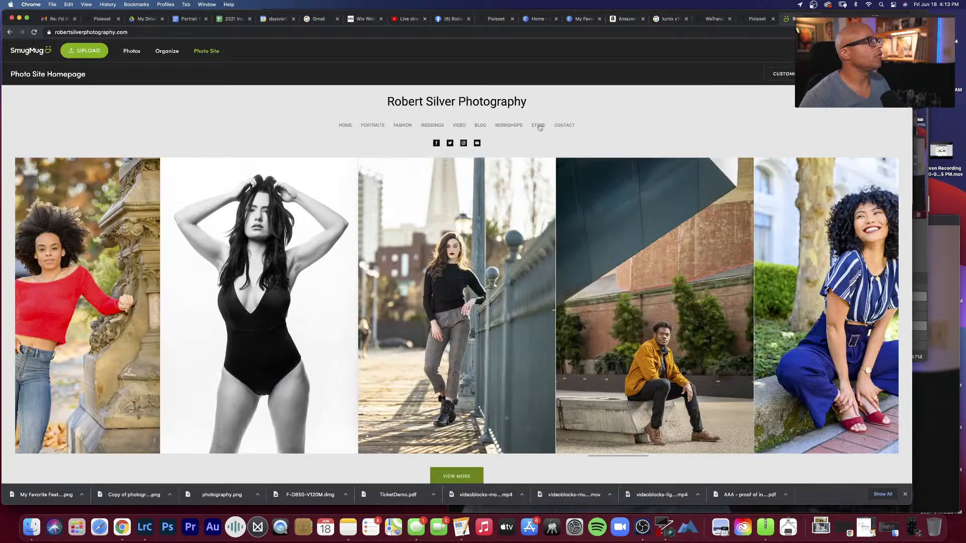
pyautogui.click(539, 126)
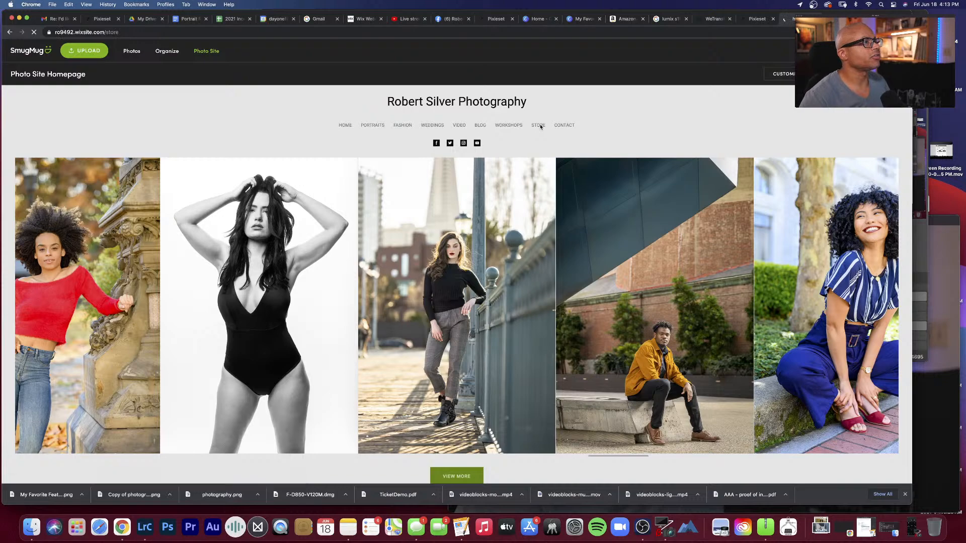
# Step: Review the Fashion Photography Presets Vol. 1 offer on the store page and dismiss the discount pop-up
pyautogui.scroll(-3, 310, 249)
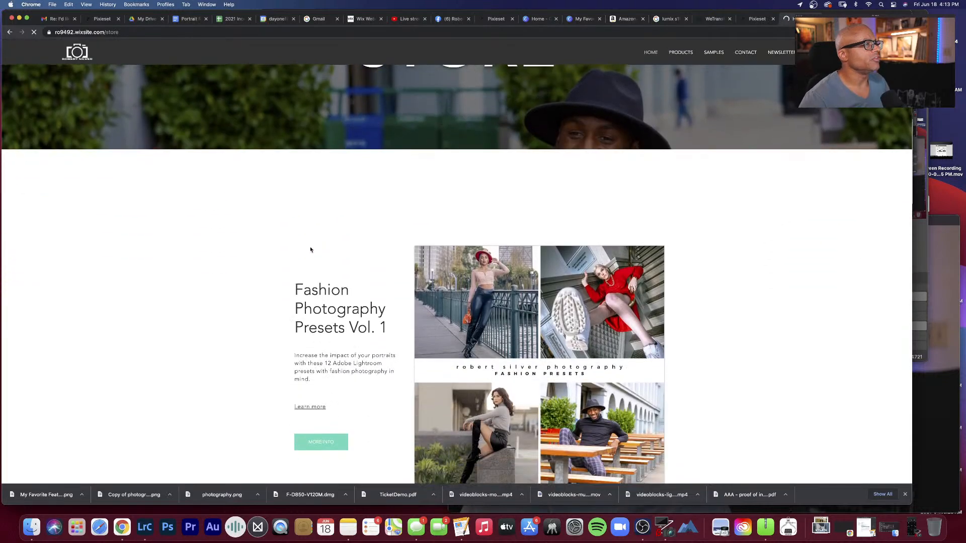
pyautogui.scroll(-4, 310, 250)
pyautogui.scroll(5, 311, 248)
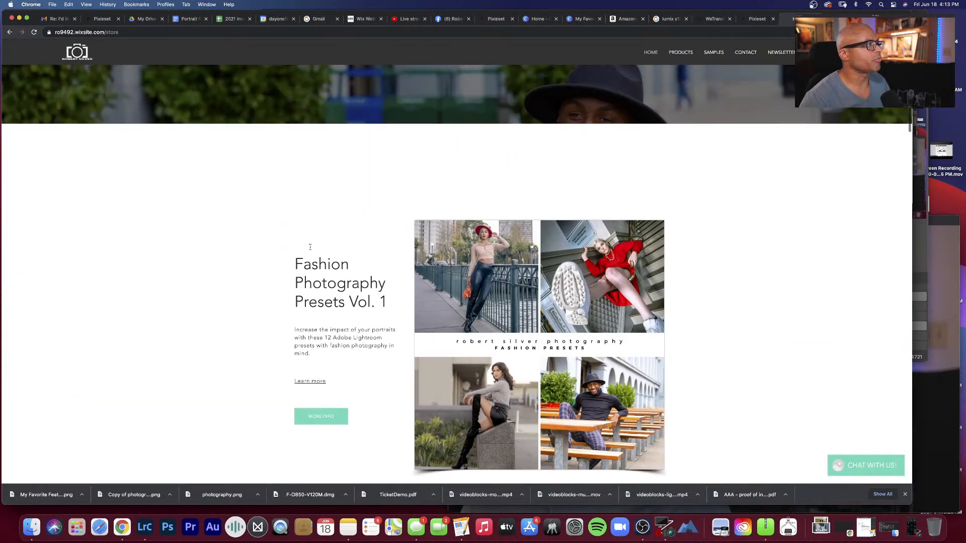
pyautogui.scroll(-3, 310, 247)
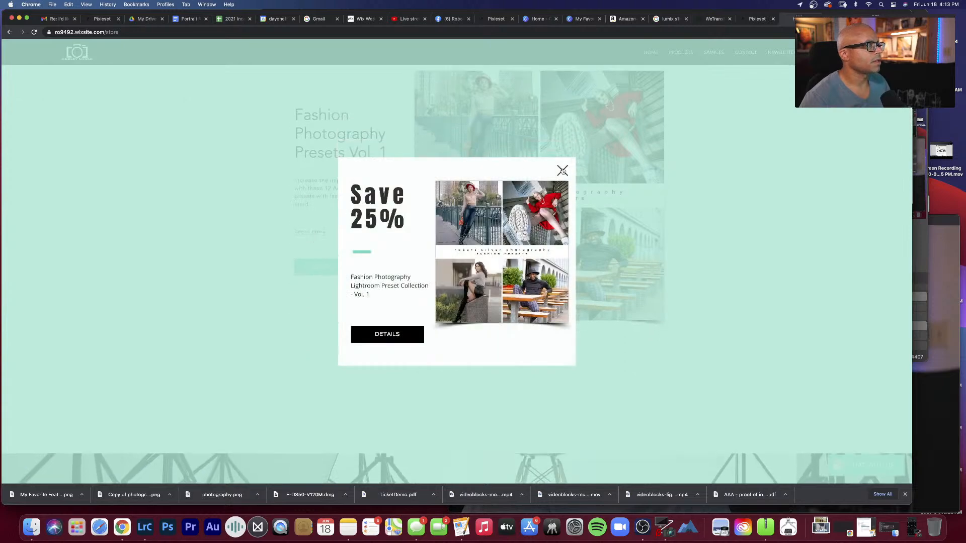
pyautogui.click(562, 171)
pyautogui.scroll(-8, 726, 171)
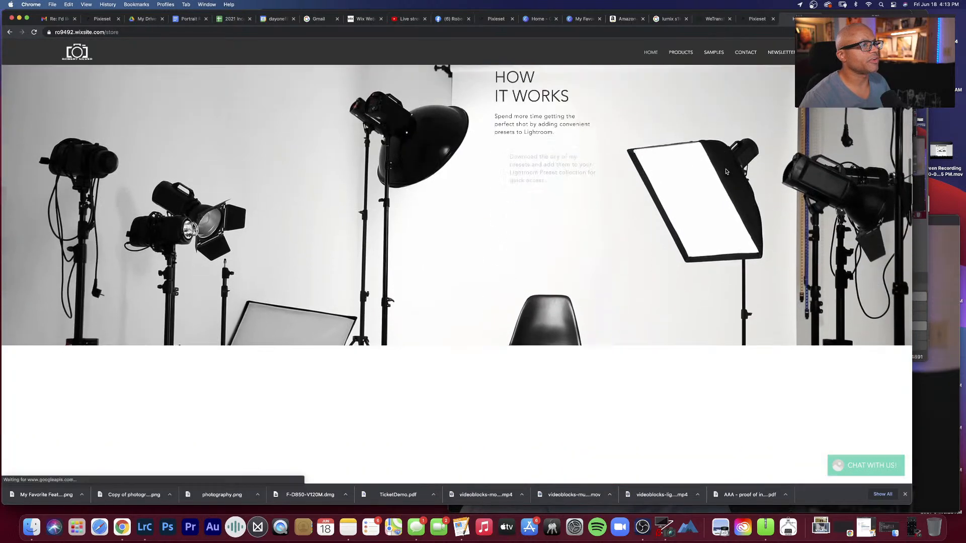
# Step: Compare the before and after versions of the Vintage and Chromatic Crush preset samples
pyautogui.scroll(-8, 726, 171)
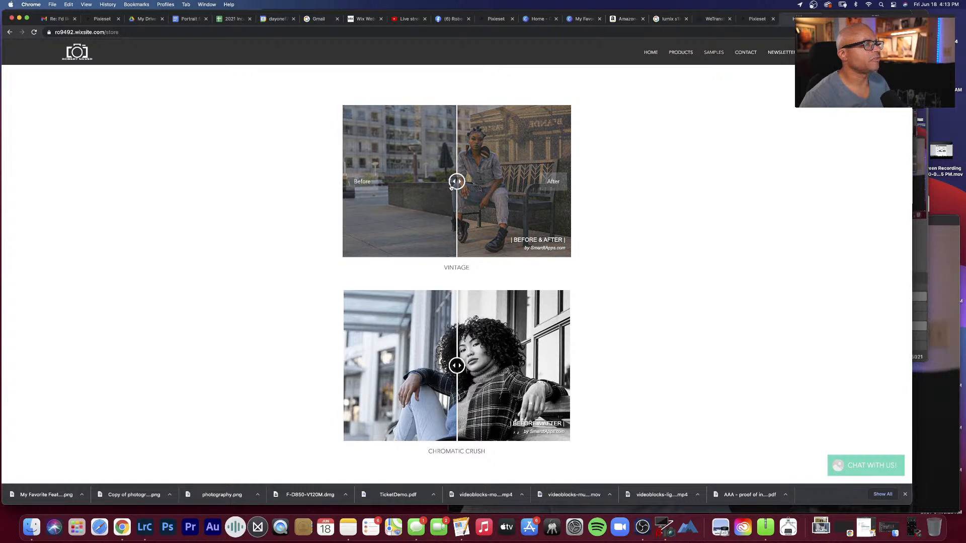
pyautogui.moveTo(451, 187)
pyautogui.mouseDown()
pyautogui.moveTo(367, 187)
pyautogui.moveTo(576, 188)
pyautogui.moveTo(319, 181)
pyautogui.moveTo(476, 181)
pyautogui.moveTo(463, 184)
pyautogui.mouseUp()
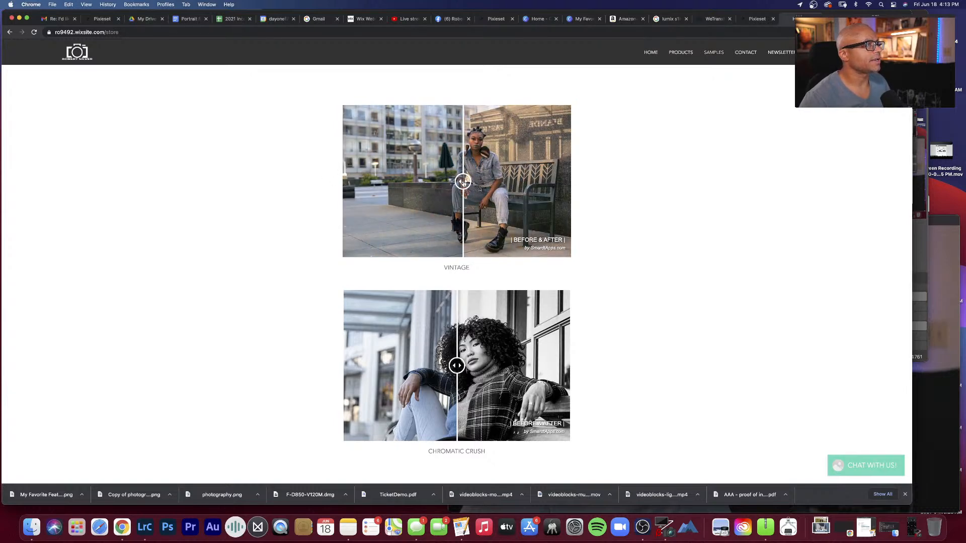
pyautogui.moveTo(457, 365); pyautogui.dragTo(579, 361)
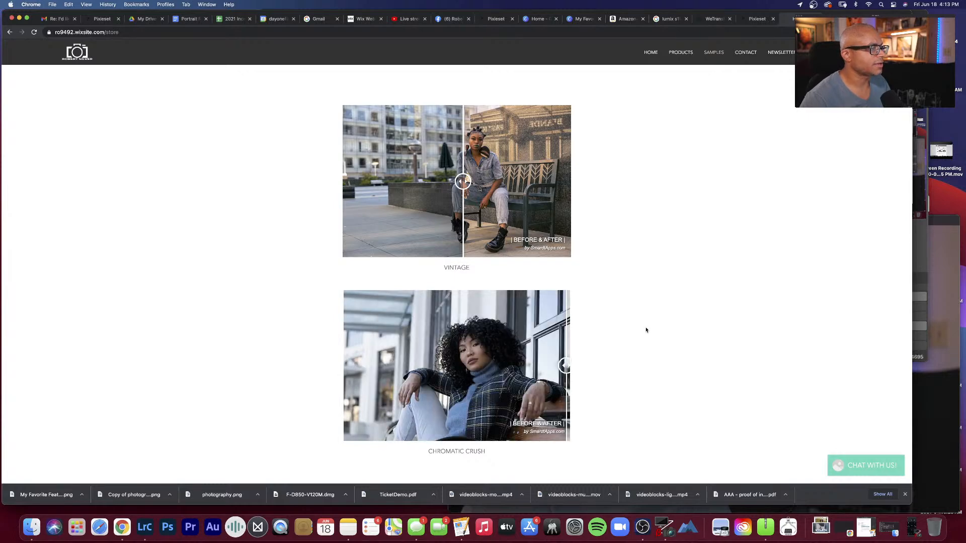
pyautogui.scroll(10, 646, 330)
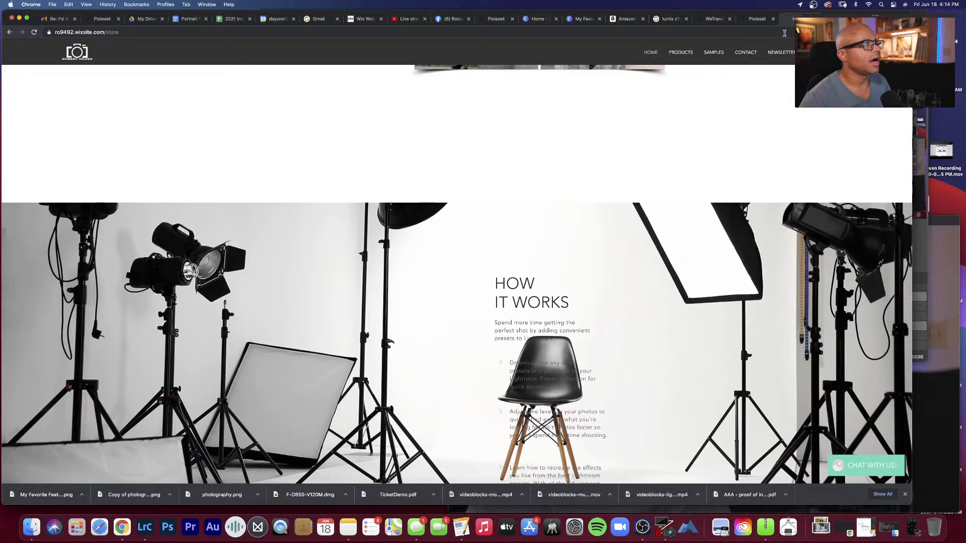
# Step: Load robertsilverphotography.com and examine the Featured Product section on its homepage
pyautogui.click(784, 32)
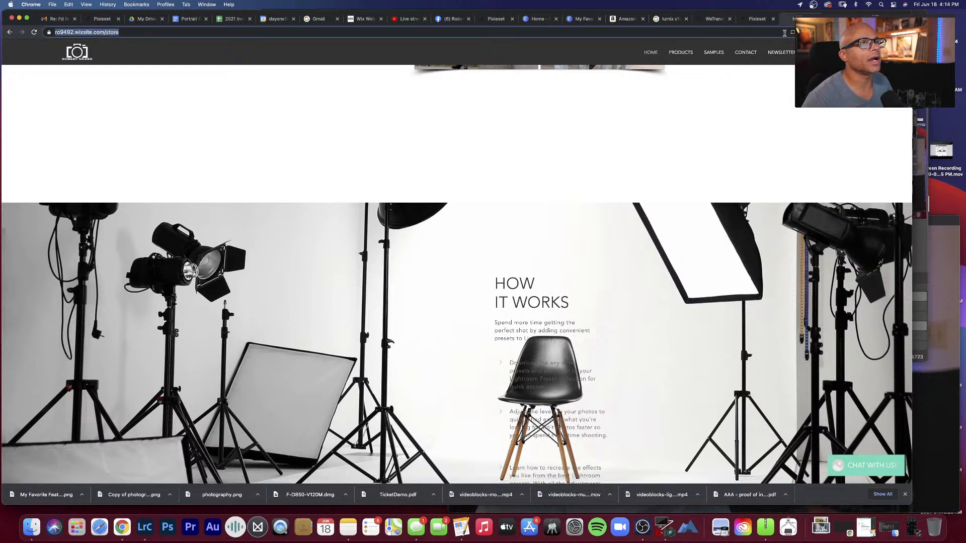
pyautogui.write('robertsilverphotography.com')
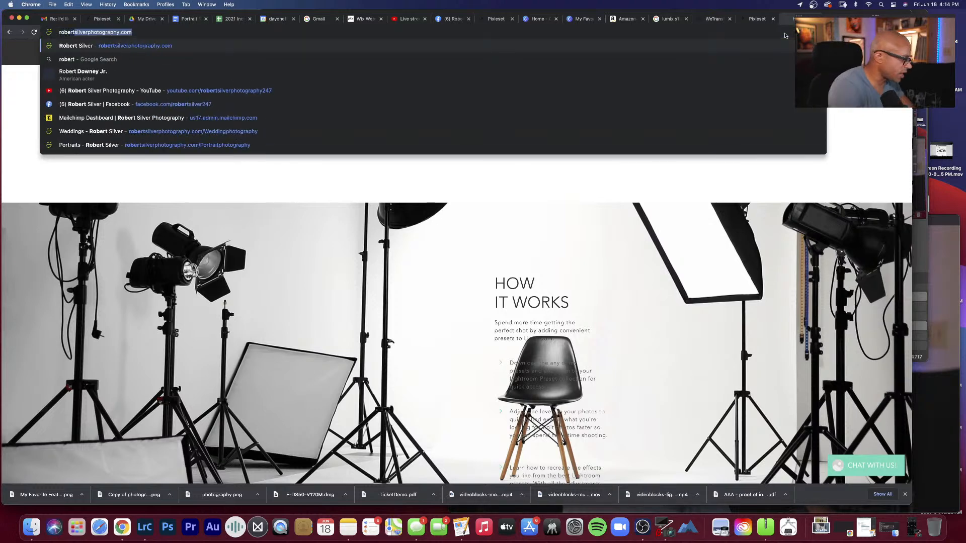
pyautogui.press('Return')
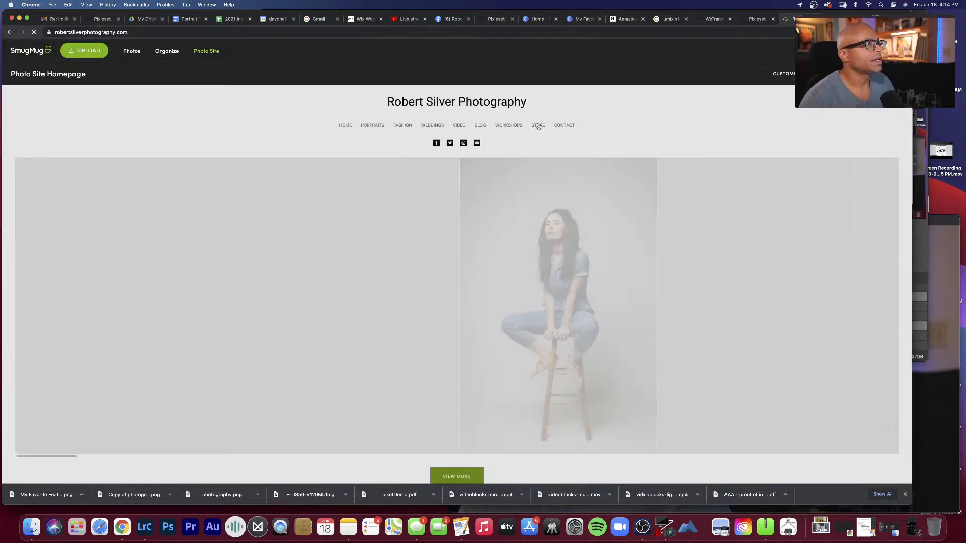
pyautogui.scroll(-5, 518, 151)
pyautogui.scroll(-4, 516, 152)
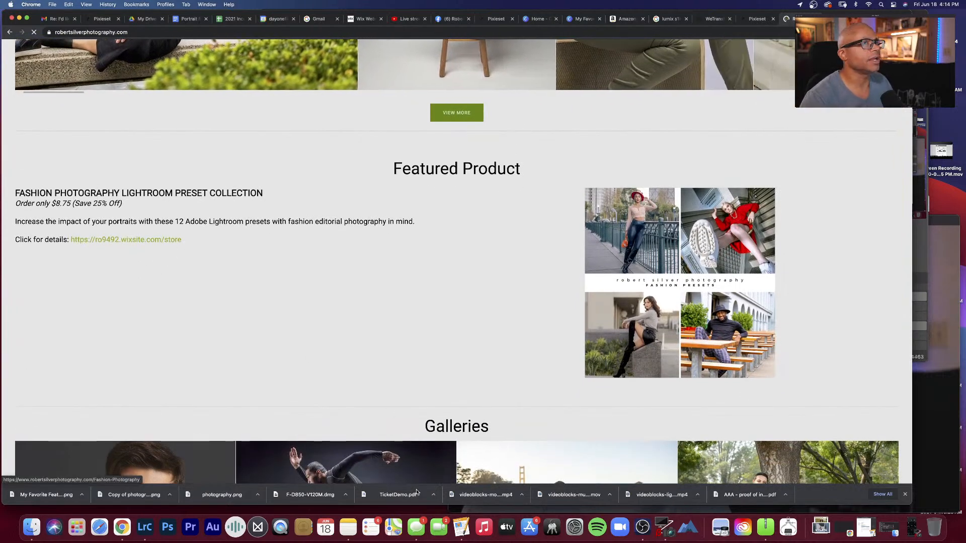
# Step: Switch to Lightroom Classic and send portrait P1005107.RW2 to Adobe Photoshop 2021 for editing
pyautogui.click(144, 527)
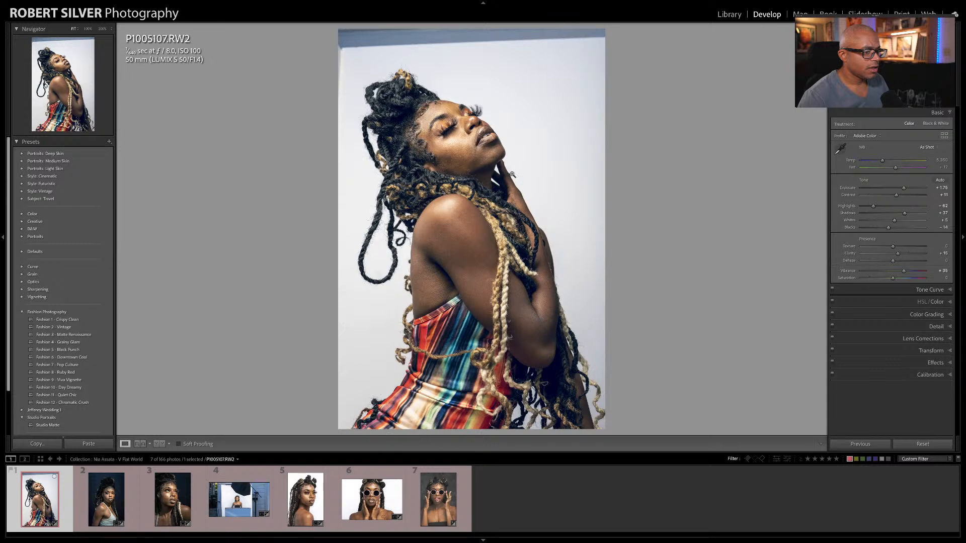
pyautogui.rightClick(43, 497)
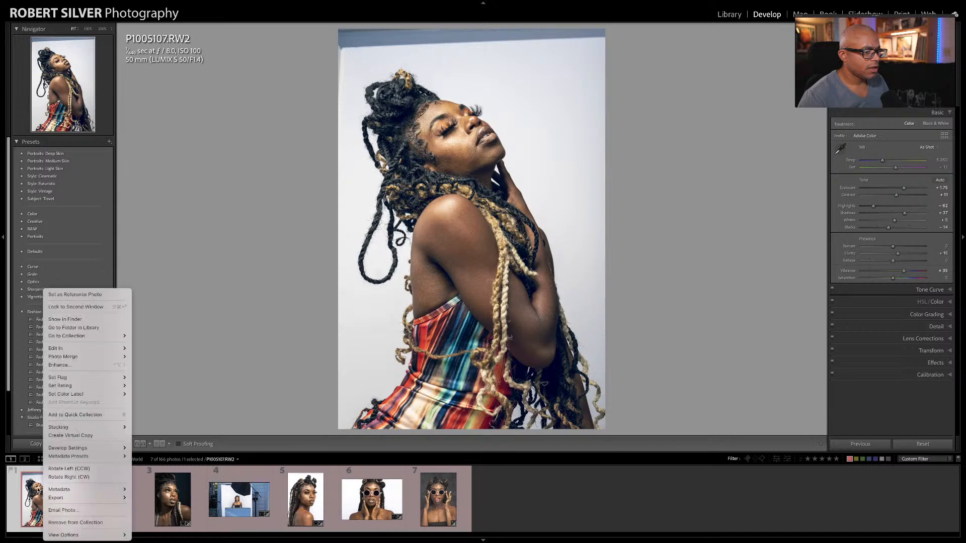
pyautogui.moveTo(95, 348)
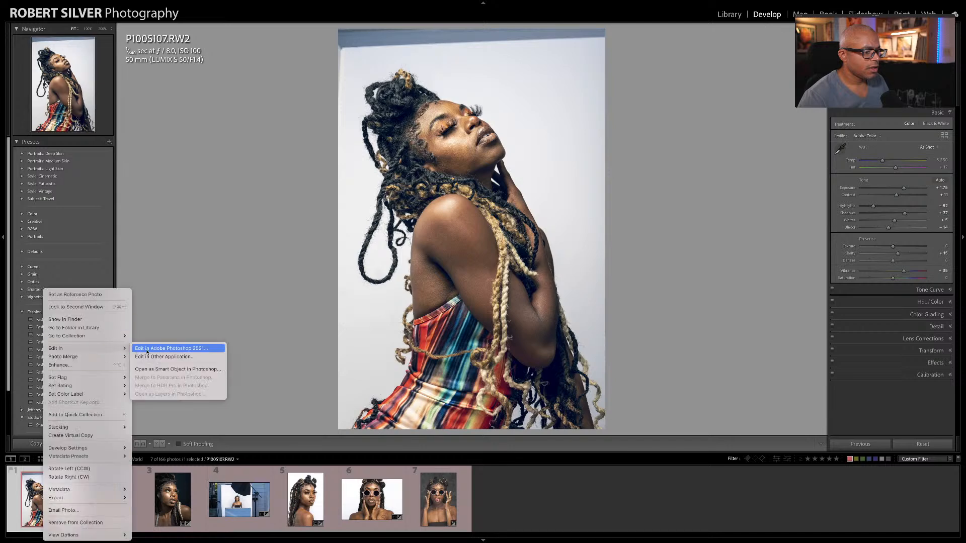
pyautogui.click(147, 350)
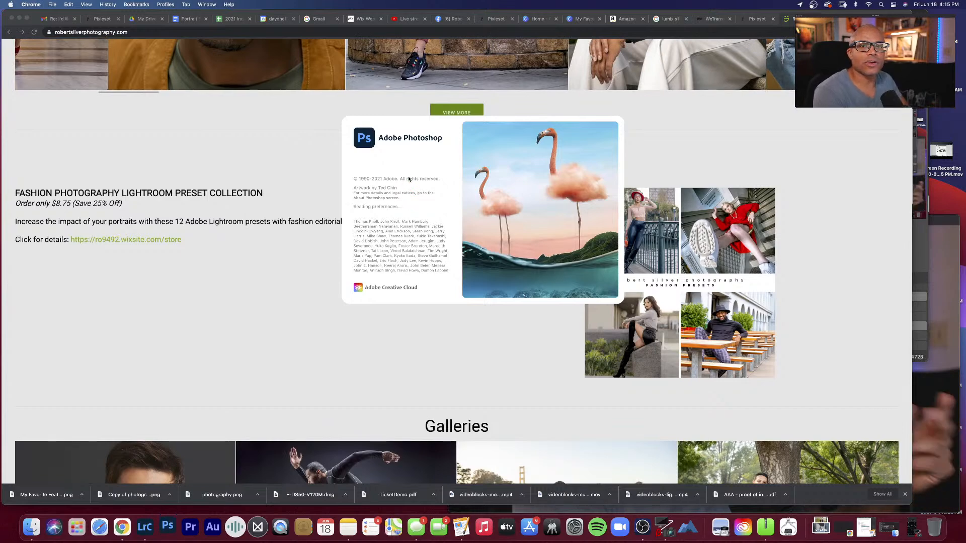
pyautogui.scroll(2, 425, 115)
pyautogui.scroll(4, 425, 115)
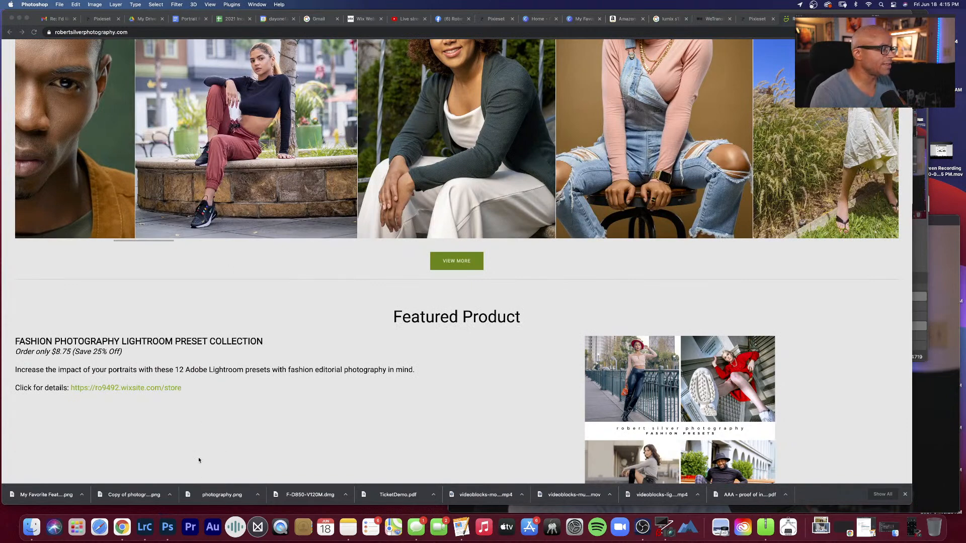
pyautogui.scroll(1, 536, 314)
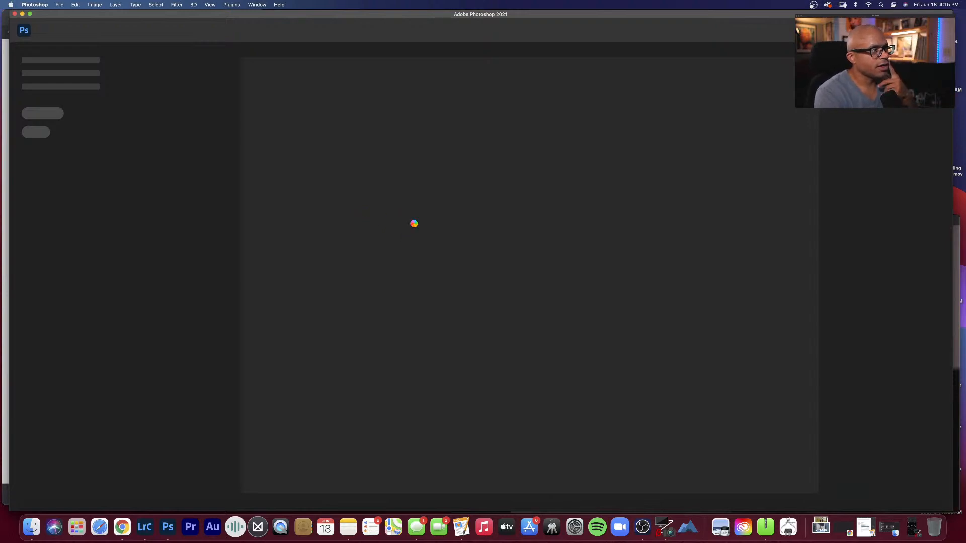
pyautogui.scroll(-1, 410, 228)
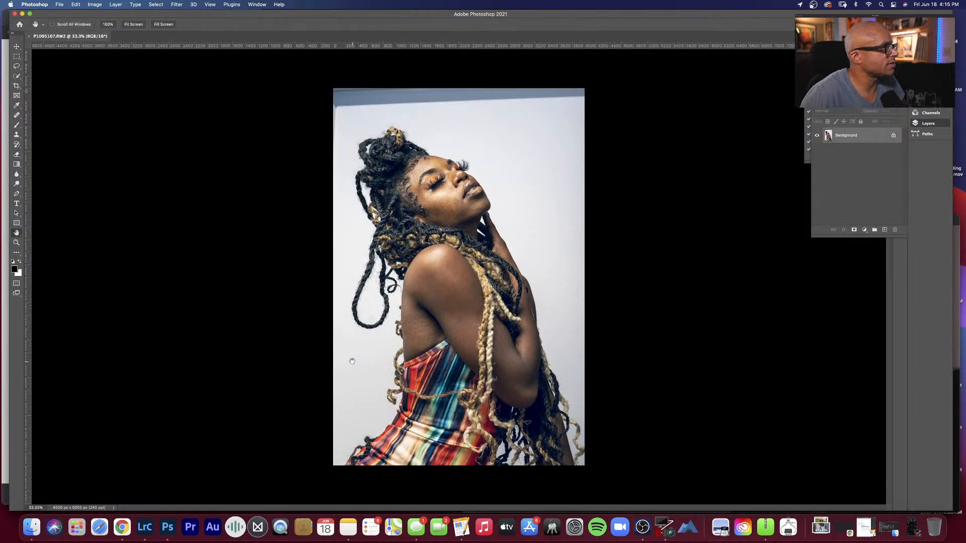
# Step: Restore the view of the portrait with Fit on Screen after the unintended zooming
pyautogui.scroll(5, 352, 362)
pyautogui.scroll(-15, 353, 361)
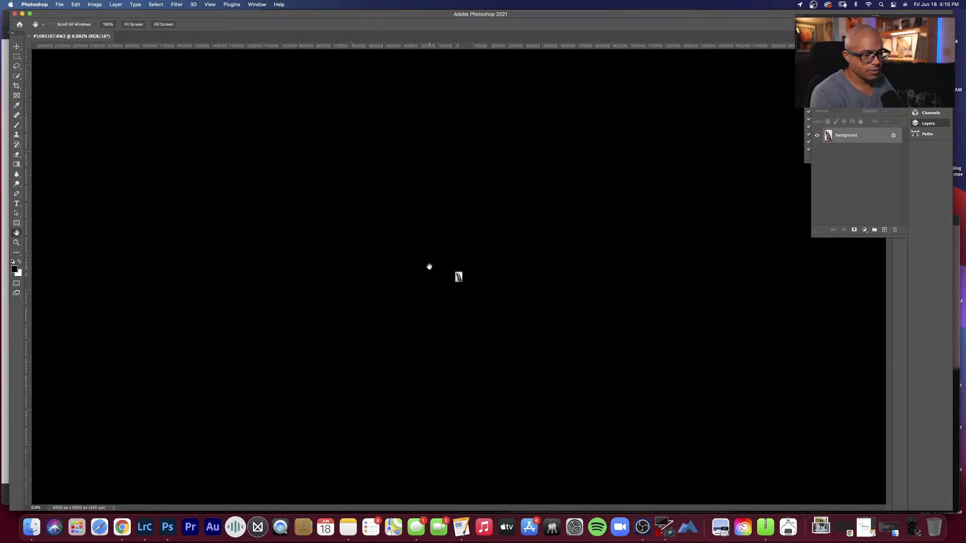
pyautogui.scroll(-5, 451, 279)
pyautogui.rightClick(455, 276)
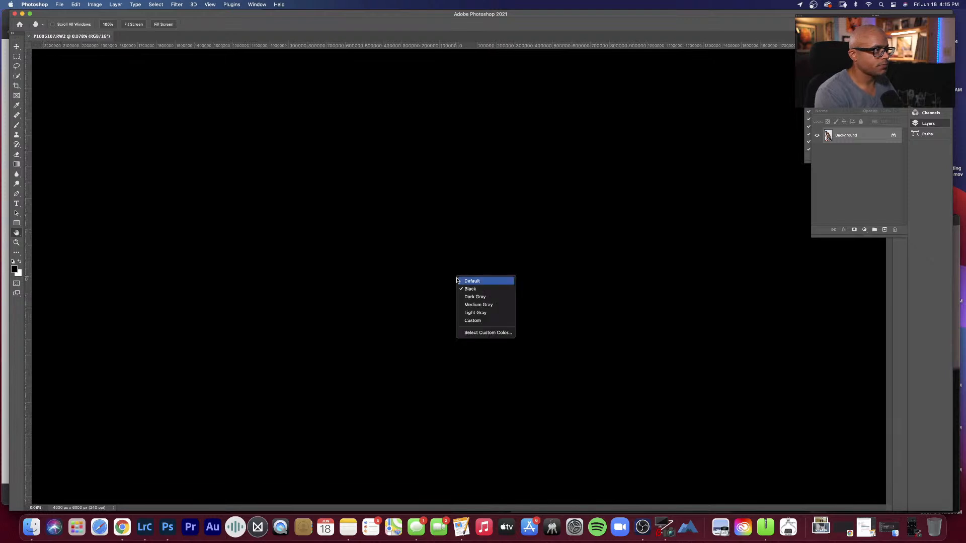
pyautogui.click(449, 231)
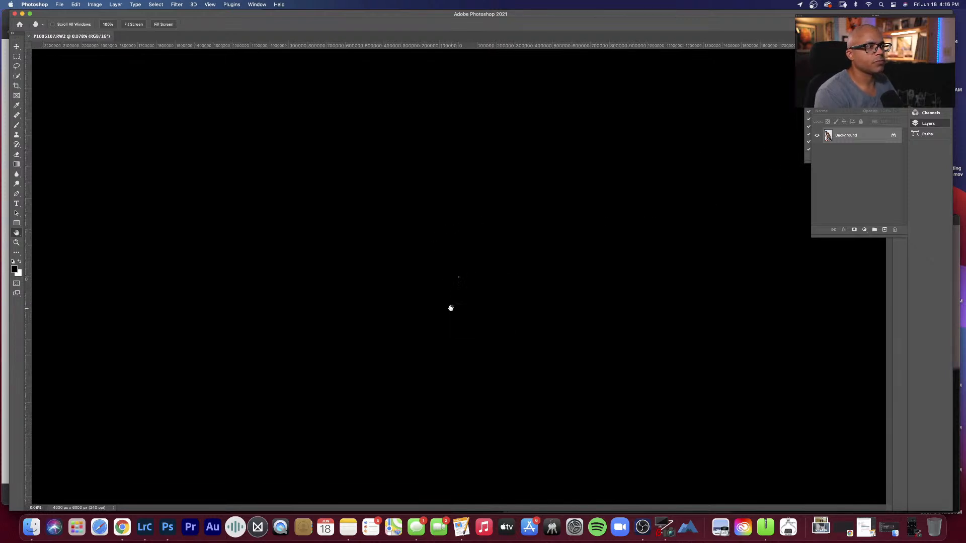
pyautogui.keyDown('super'); pyautogui.click(460, 277); pyautogui.keyUp('super')
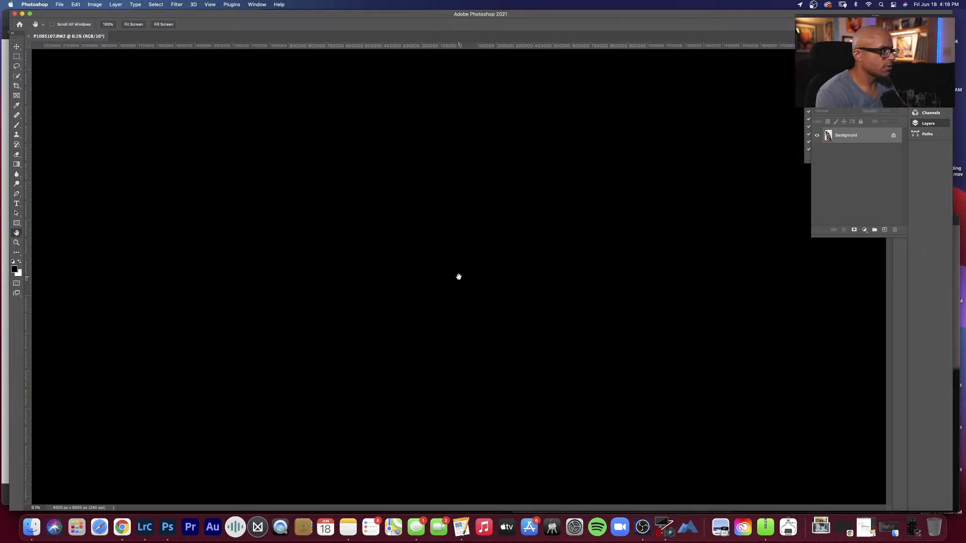
pyautogui.keyDown('super'); pyautogui.click(463, 277); pyautogui.keyUp('super')
pyautogui.keyDown('super'); pyautogui.click(459, 280); pyautogui.keyUp('super')
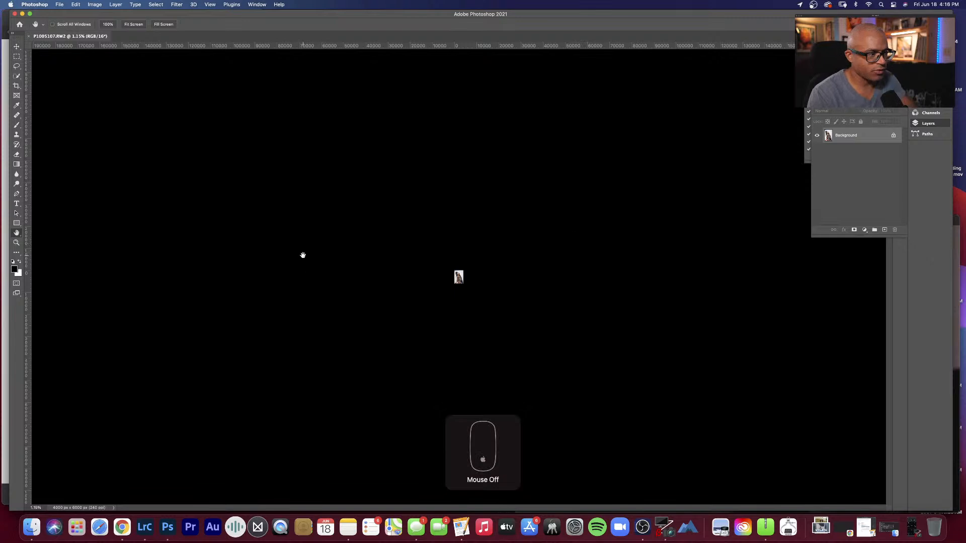
pyautogui.rightClick(459, 275)
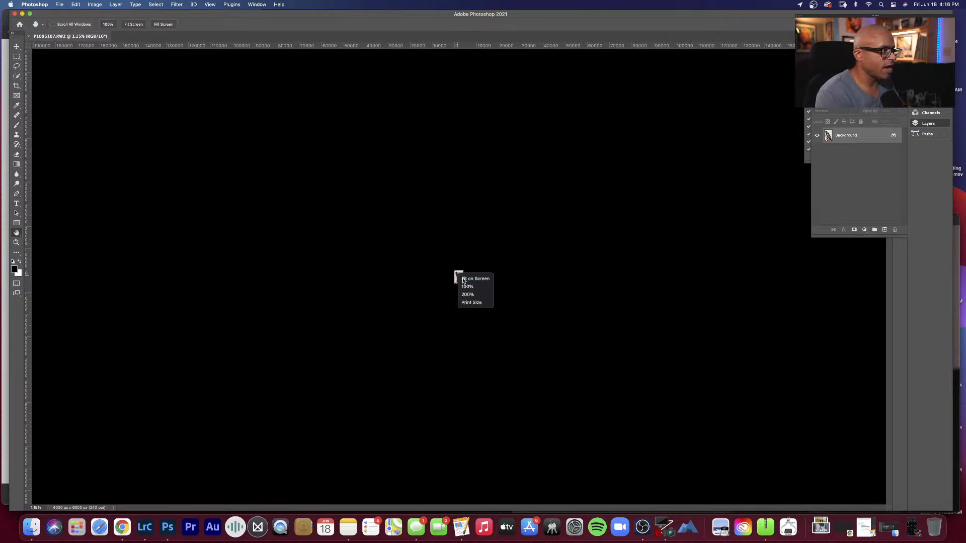
pyautogui.click(463, 279)
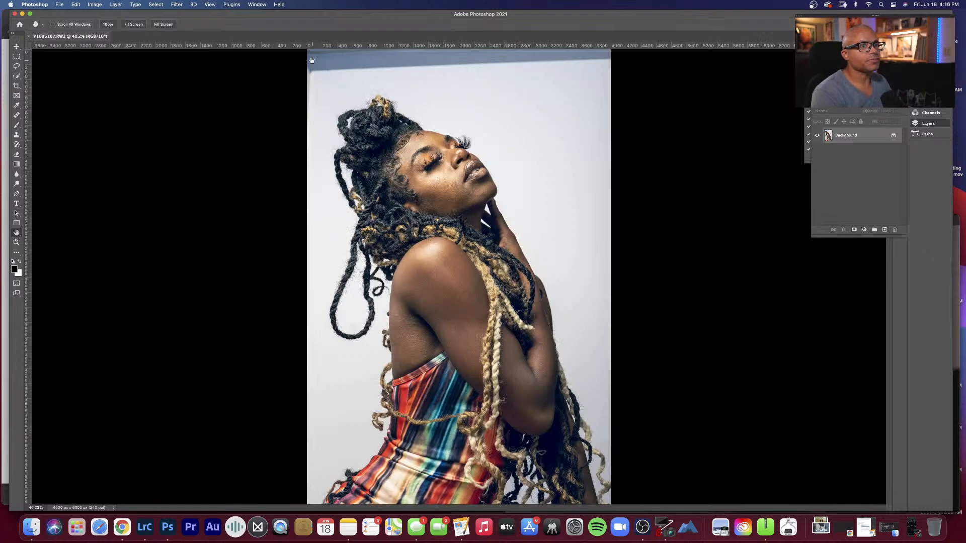
# Step: Try to outline the dark strip along the portrait's upper edge with the Lasso tool
pyautogui.scroll(-2, 334, 71)
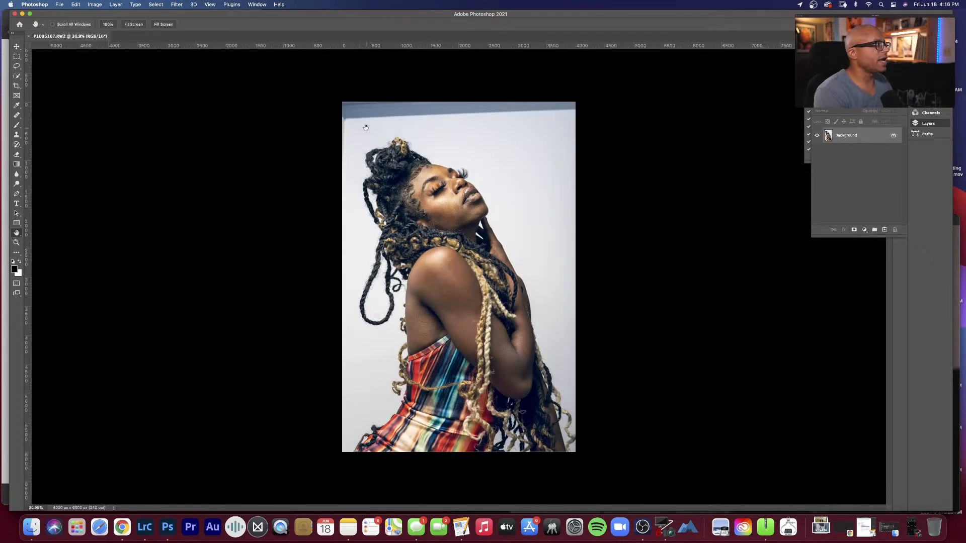
pyautogui.press('l')
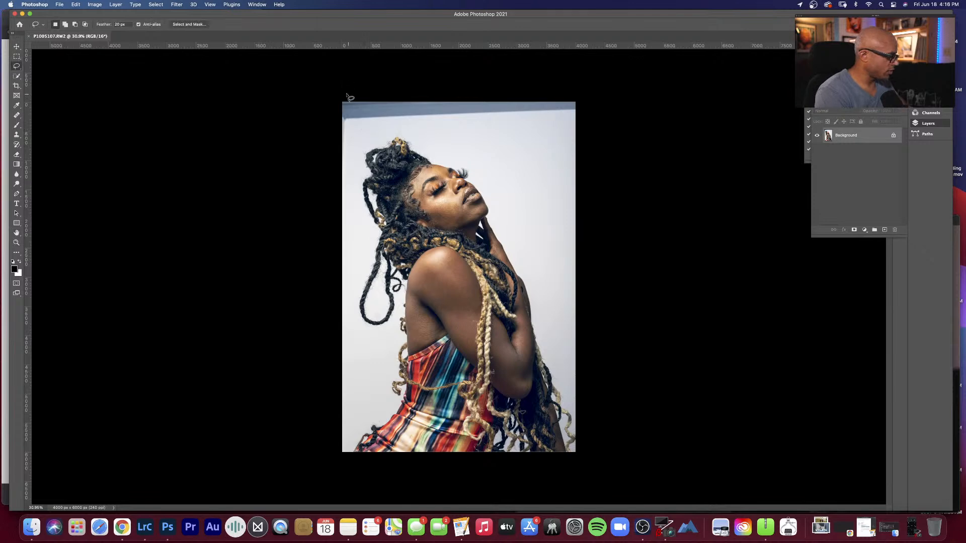
pyautogui.moveTo(347, 95)
pyautogui.mouseDown()
pyautogui.moveTo(345, 103)
pyautogui.moveTo(563, 105)
pyautogui.moveTo(482, 119)
pyautogui.mouseUp()
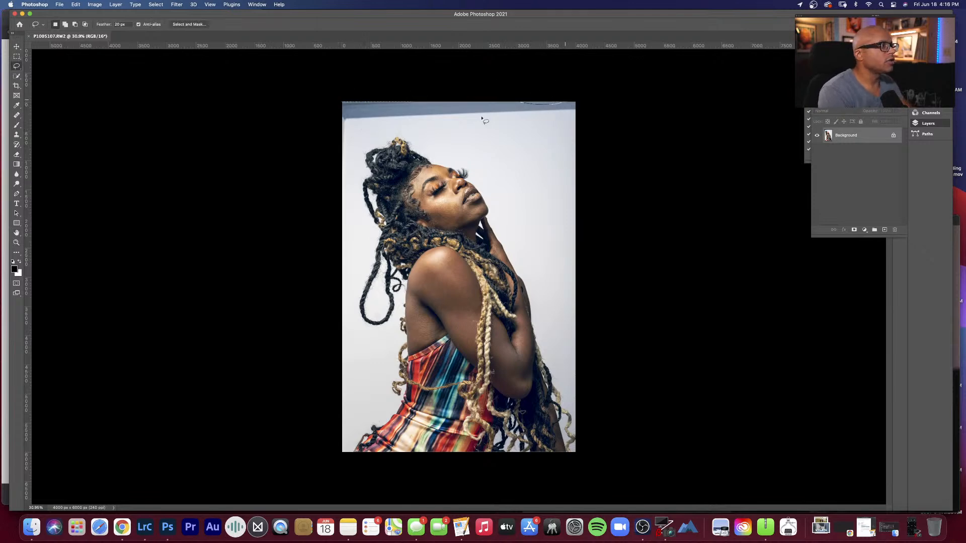
pyautogui.moveTo(343, 102); pyautogui.dragTo(491, 97)
pyautogui.scroll(15, 492, 97)
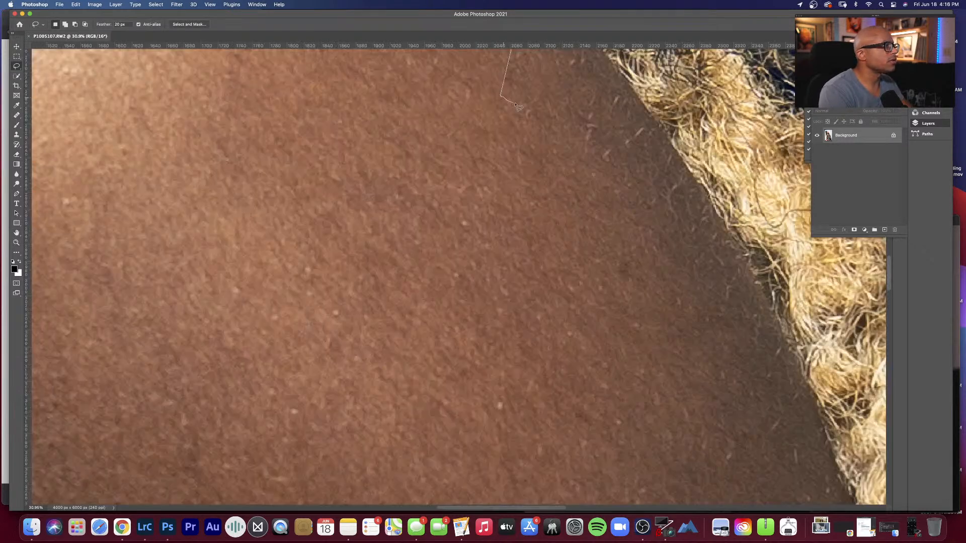
# Step: Fit the portrait on screen again and clear the stray lasso selection
pyautogui.press('h')
pyautogui.rightClick(408, 103)
pyautogui.click(417, 111)
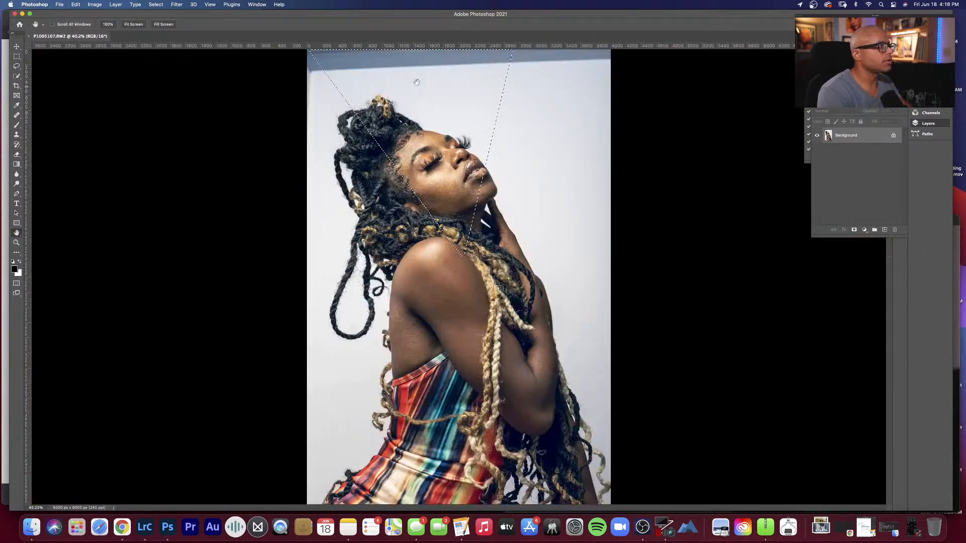
pyautogui.press('super+d')
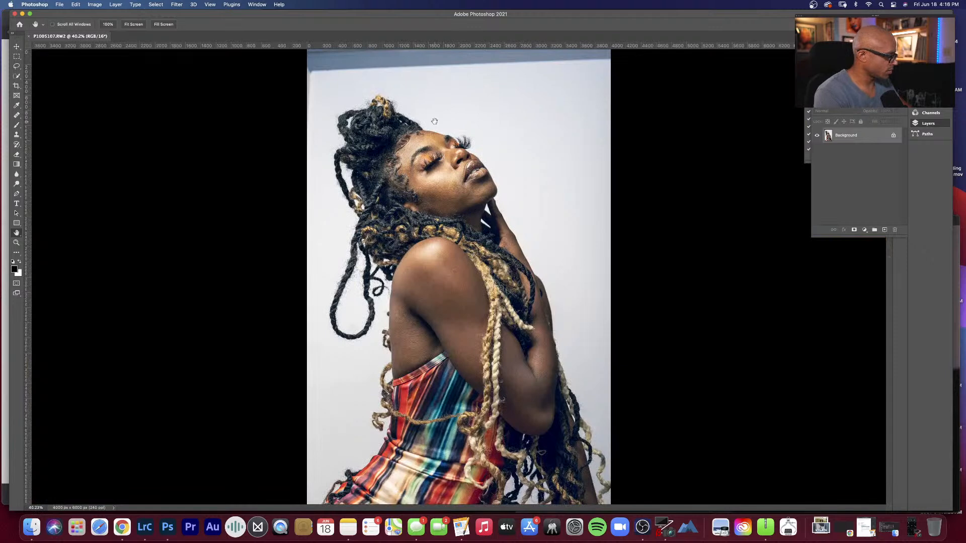
pyautogui.press('l')
pyautogui.scroll(1, 311, 88)
pyautogui.scroll(-10, 317, 91)
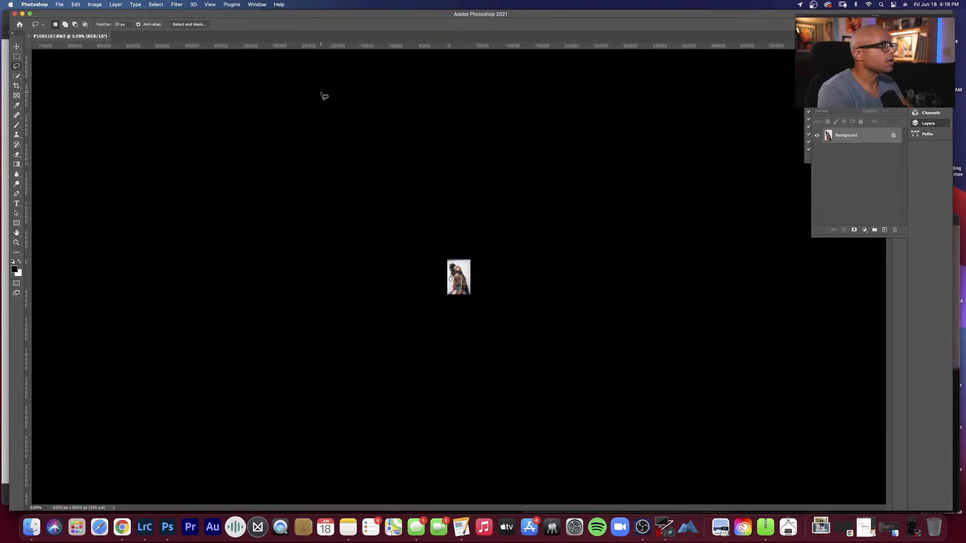
pyautogui.press('h')
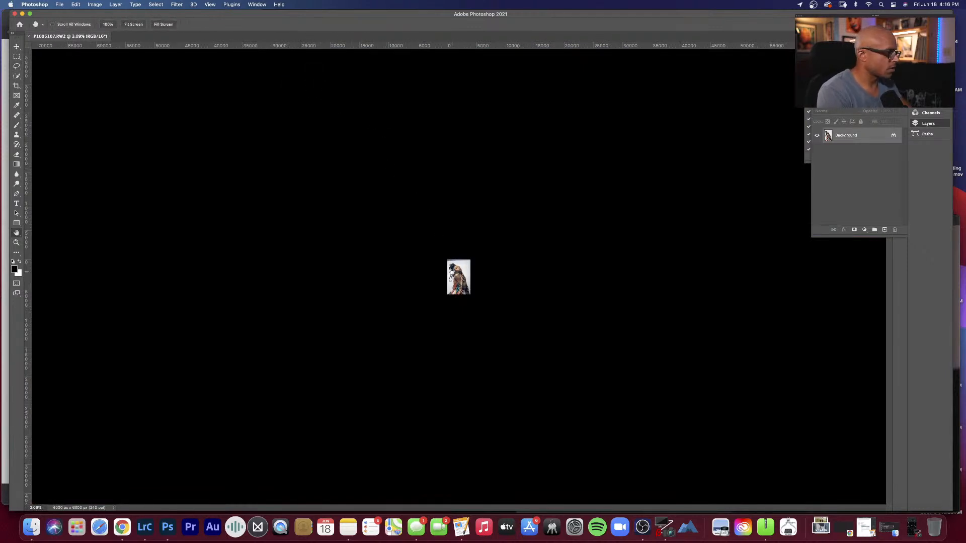
pyautogui.rightClick(455, 265)
pyautogui.click(462, 270)
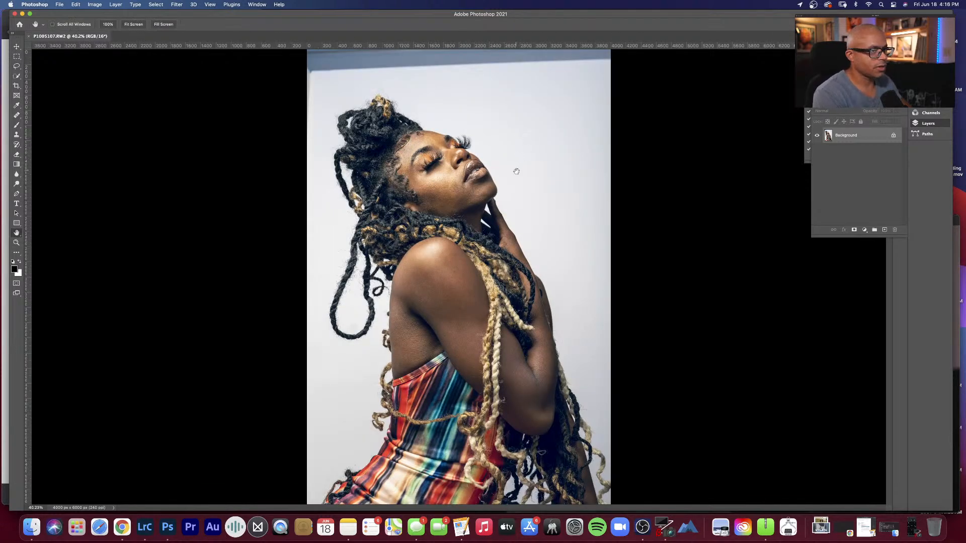
pyautogui.scroll(10, 514, 176)
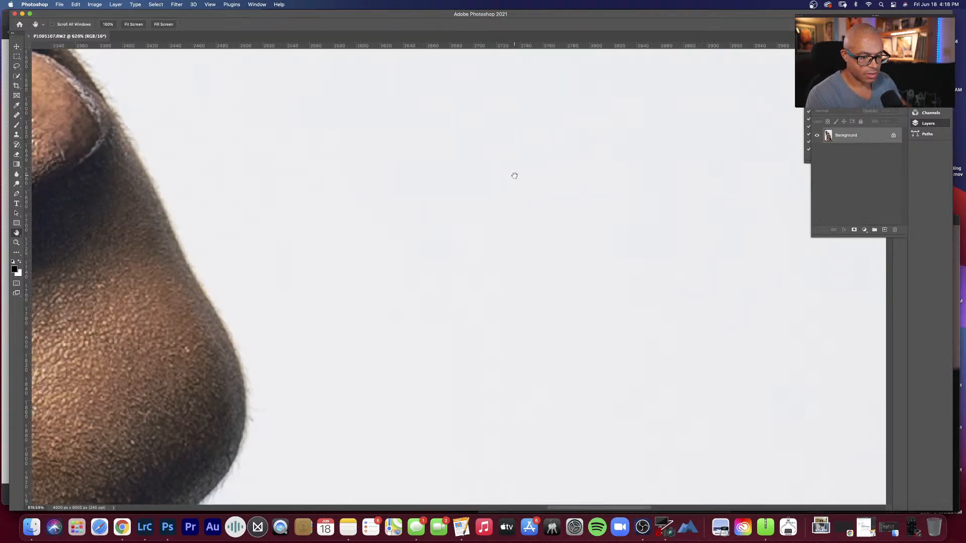
pyautogui.scroll(-3, 514, 176)
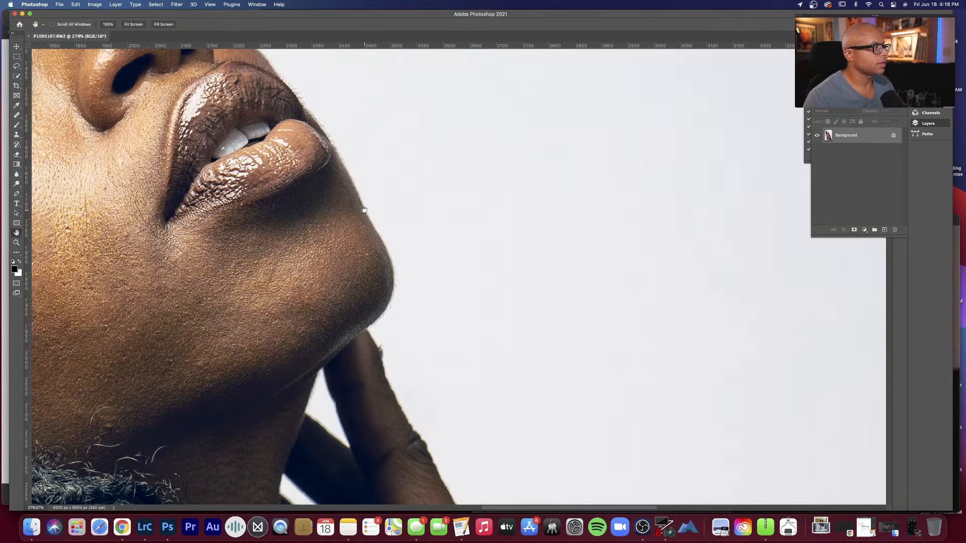
pyautogui.scroll(-10, 363, 211)
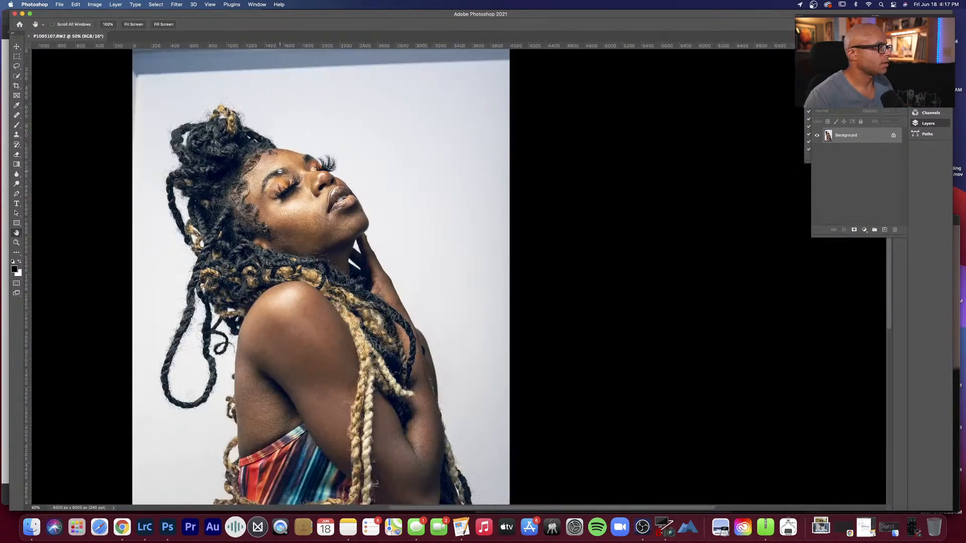
pyautogui.scroll(-2, 364, 178)
# Step: Try to select the dark strip along the portrait's upper edge with a narrow lasso outline and dismiss the warning
pyautogui.press('l')
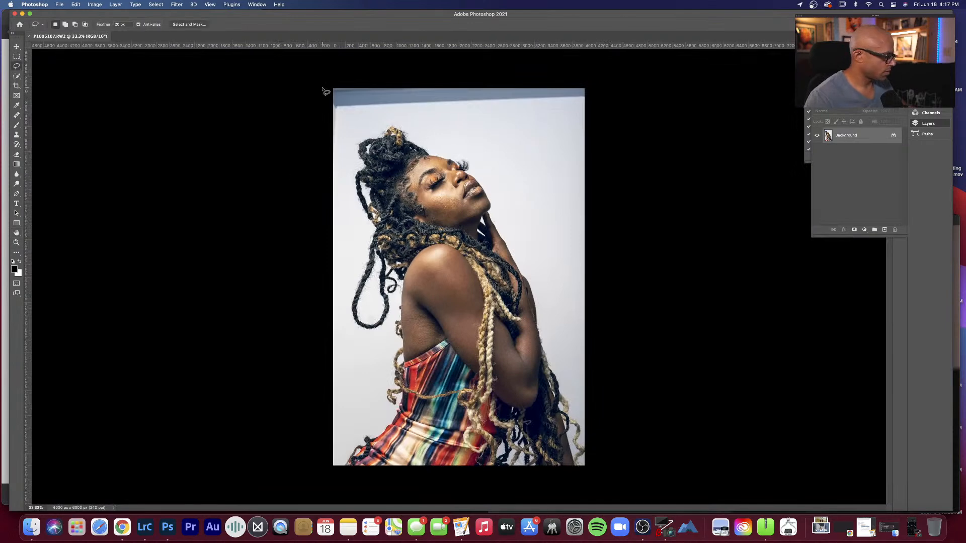
pyautogui.moveTo(330, 92); pyautogui.dragTo(585, 93)
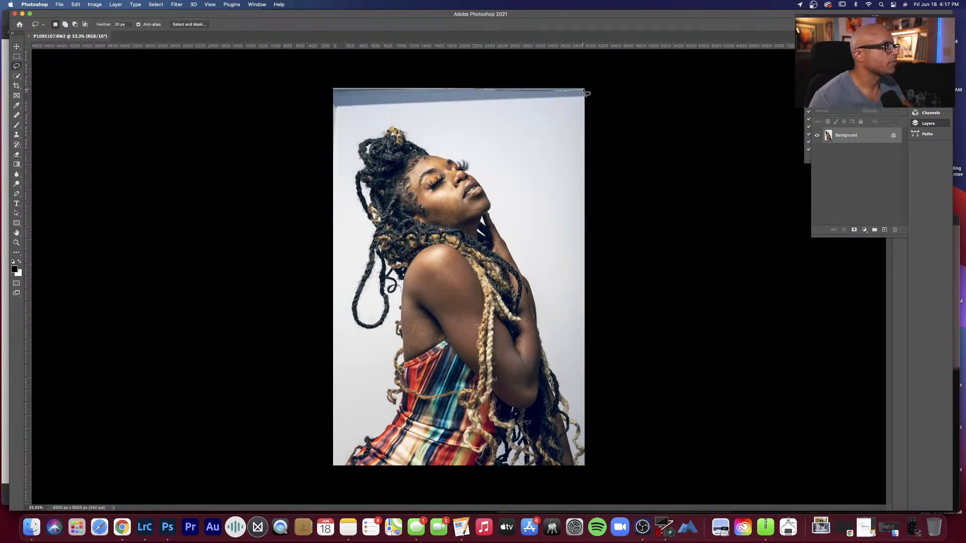
pyautogui.click(494, 185)
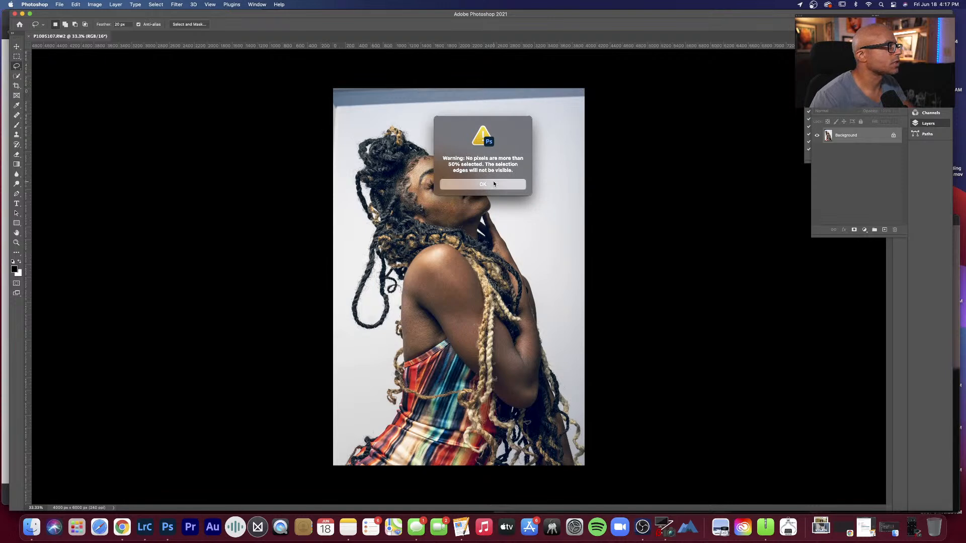
# Step: Lasso the dark strip above the subject's head, fill it with Content-Aware at 100% opacity, and deselect
pyautogui.moveTo(332, 122)
pyautogui.mouseDown()
pyautogui.moveTo(538, 115)
pyautogui.moveTo(582, 109)
pyautogui.moveTo(586, 91)
pyautogui.moveTo(330, 87)
pyautogui.moveTo(333, 121)
pyautogui.mouseUp()
pyautogui.rightClick(352, 115)
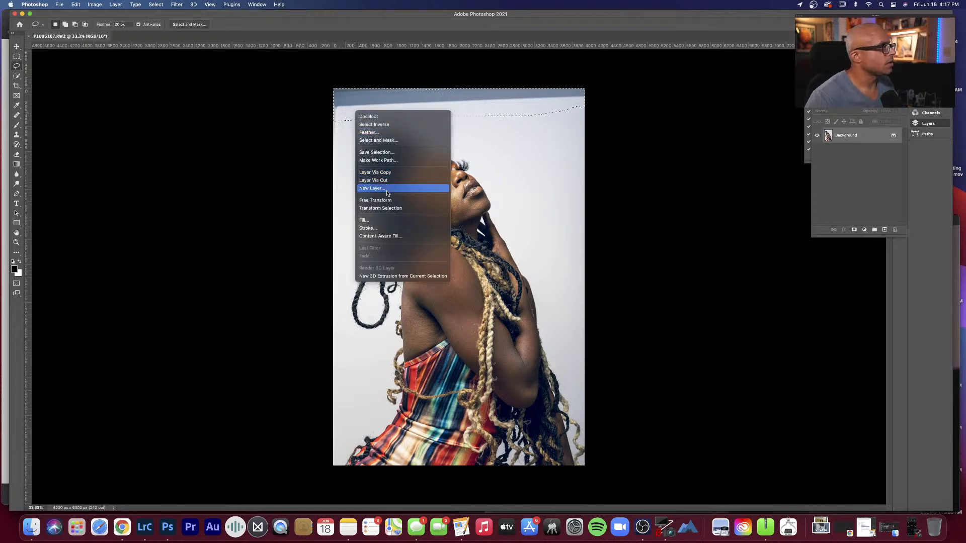
pyautogui.click(386, 221)
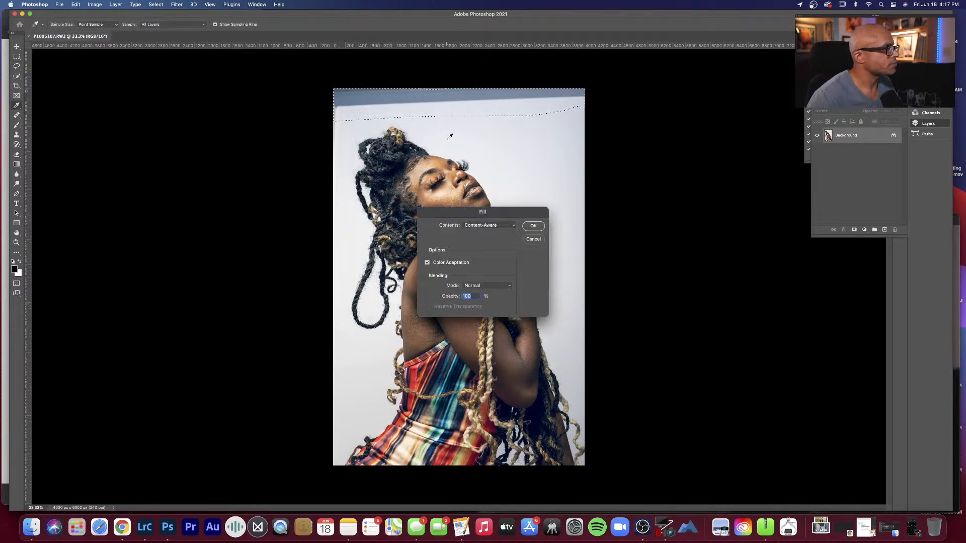
pyautogui.click(533, 225)
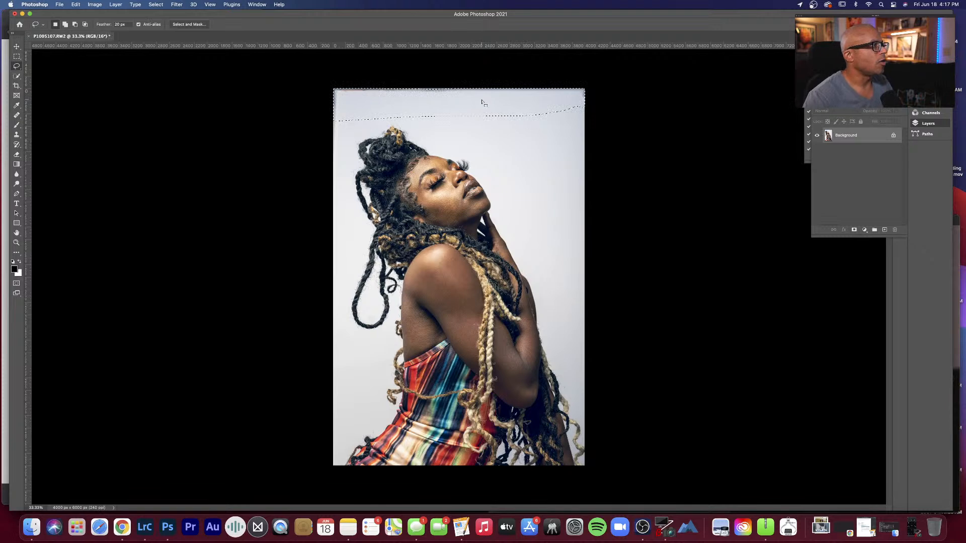
pyautogui.press('super+d')
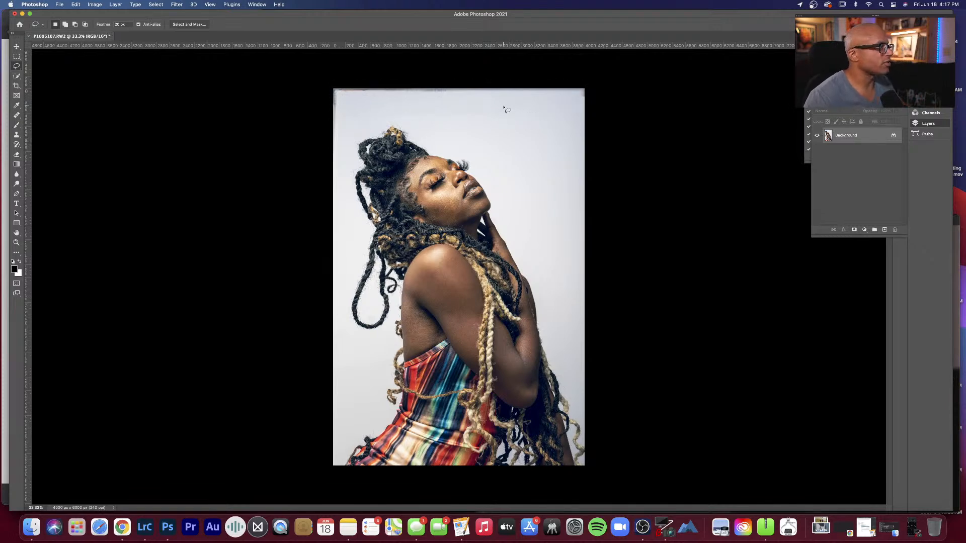
# Step: Enlarge the Healing Brush, sample the clean backdrop, and heal the dark fringe along the right part of the portrait's upper edge
pyautogui.press('j')
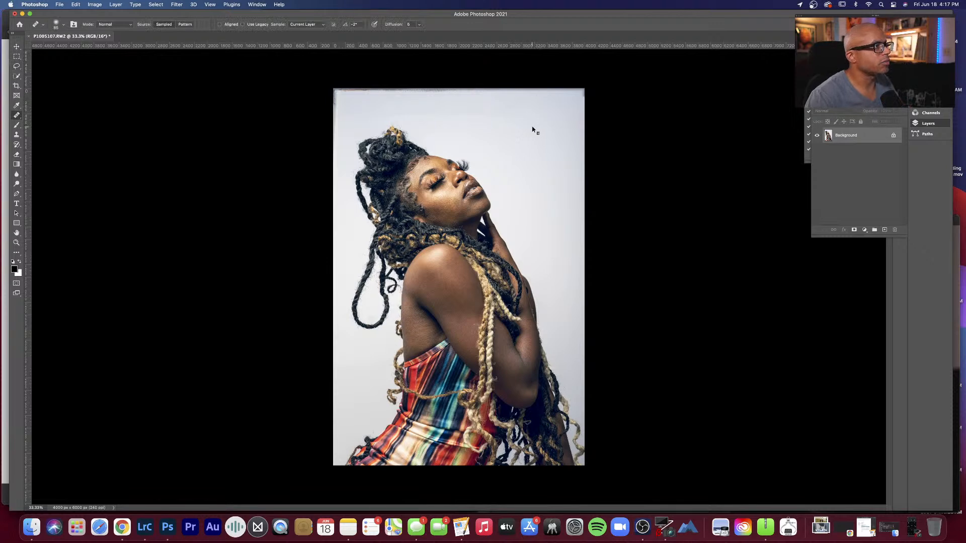
pyautogui.rightClick(533, 126)
pyautogui.moveTo(576, 144); pyautogui.dragTo(591, 144)
pyautogui.keyDown('alt'); pyautogui.click(517, 125); pyautogui.keyUp('alt')
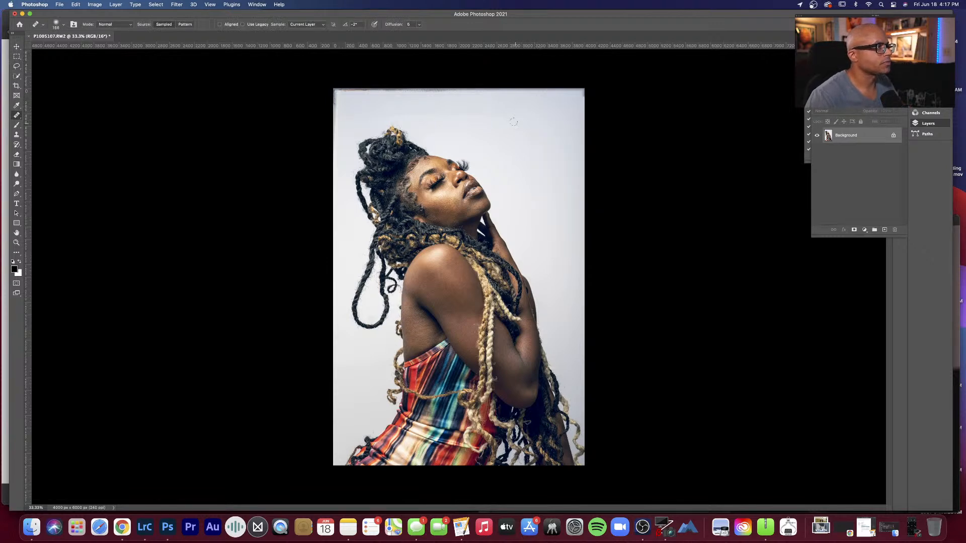
pyautogui.moveTo(494, 117); pyautogui.dragTo(492, 115)
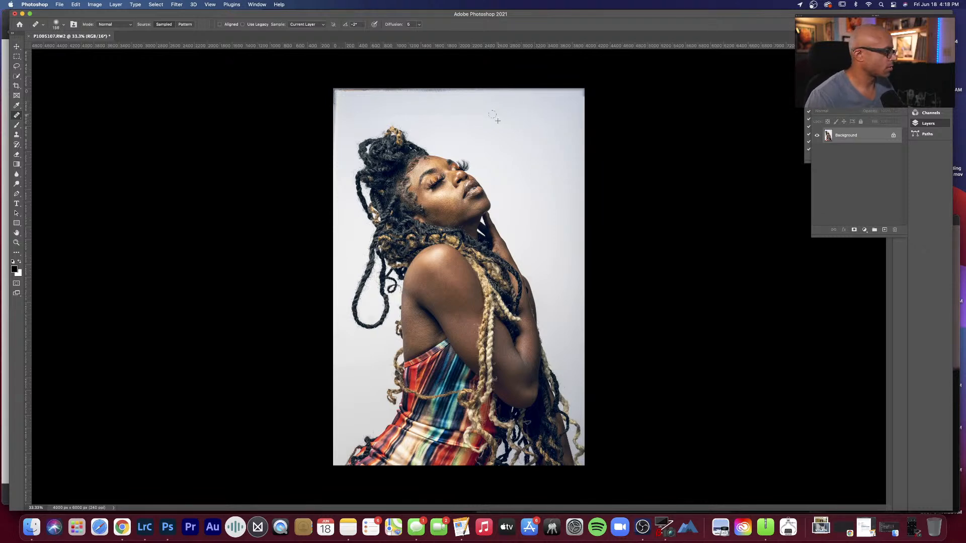
pyautogui.moveTo(428, 112); pyautogui.dragTo(414, 112)
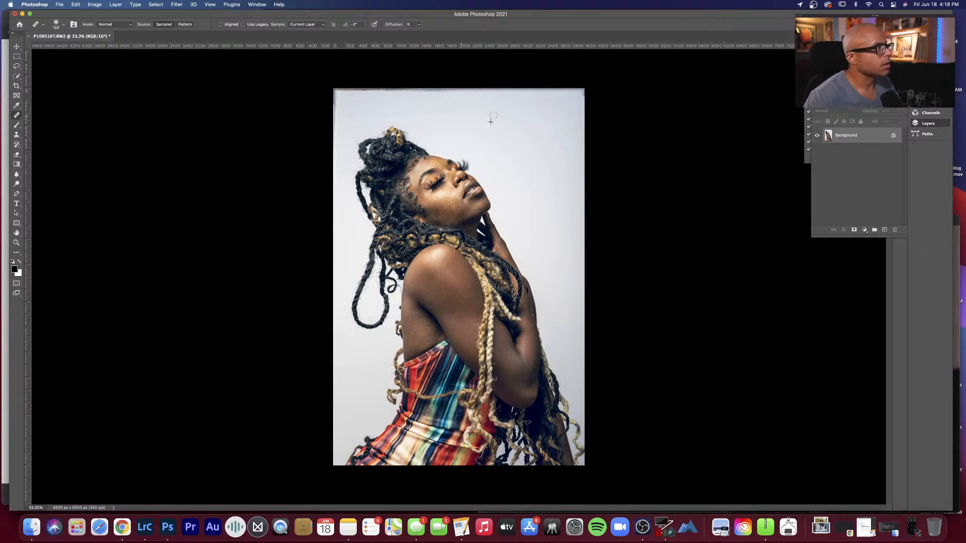
pyautogui.moveTo(493, 115)
pyautogui.mouseDown()
pyautogui.moveTo(566, 111)
pyautogui.moveTo(582, 99)
pyautogui.moveTo(582, 90)
pyautogui.moveTo(528, 91)
pyautogui.mouseUp()
# Step: Heal the remaining fringe along the portrait's upper edge to its upper-left corner and the marks just below that corner
pyautogui.rightClick(524, 105)
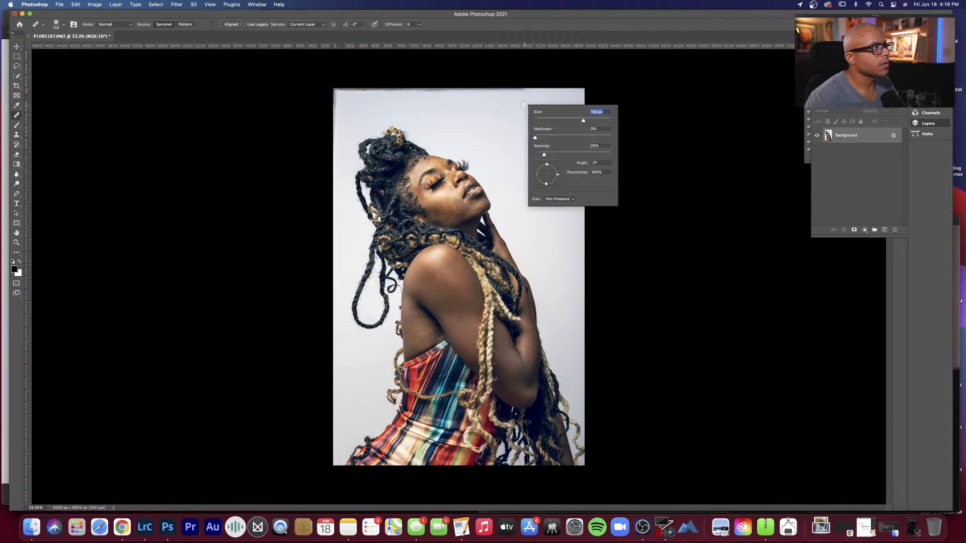
pyautogui.keyDown('alt'); pyautogui.click(522, 105); pyautogui.keyUp('alt')
pyautogui.moveTo(521, 90); pyautogui.dragTo(425, 90)
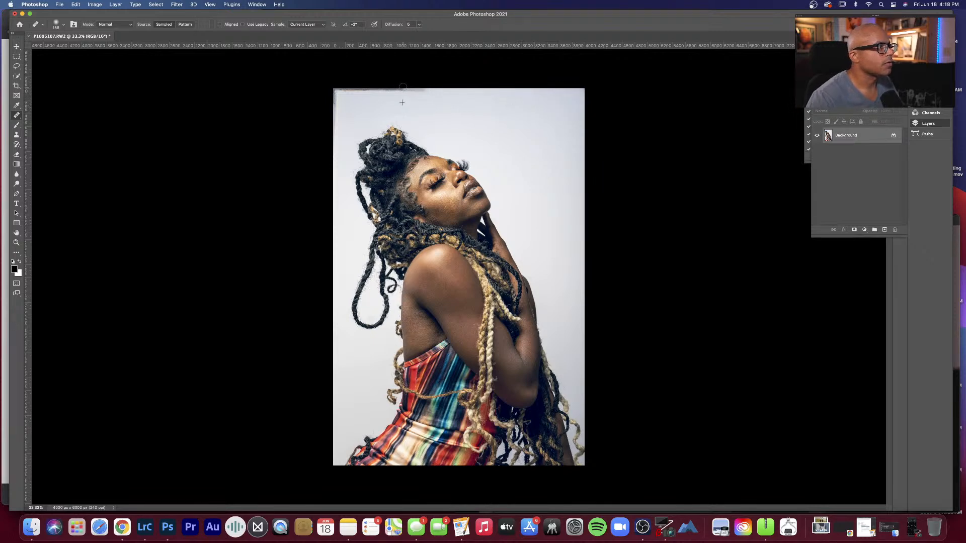
pyautogui.moveTo(420, 89); pyautogui.dragTo(330, 89)
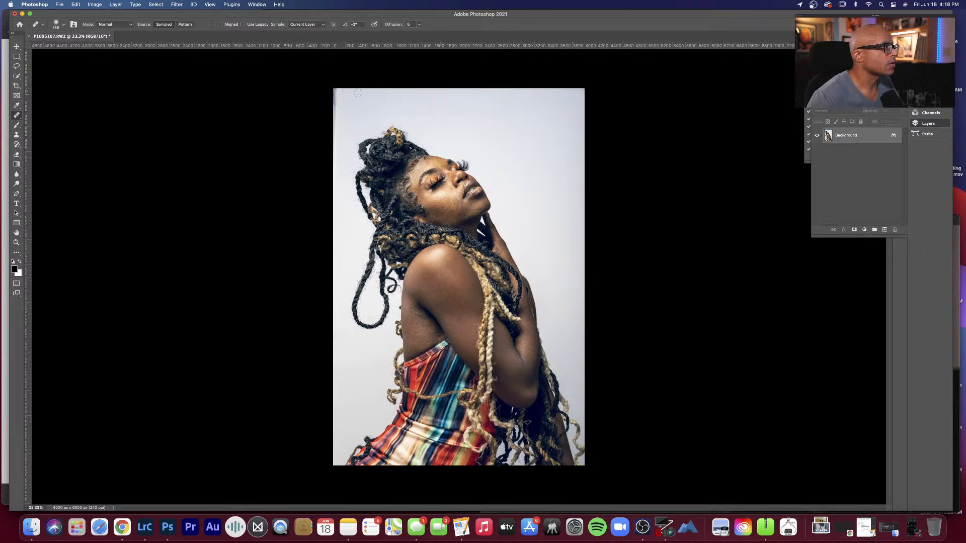
pyautogui.moveTo(336, 91)
pyautogui.mouseDown()
pyautogui.moveTo(335, 101)
pyautogui.moveTo(336, 86)
pyautogui.mouseUp()
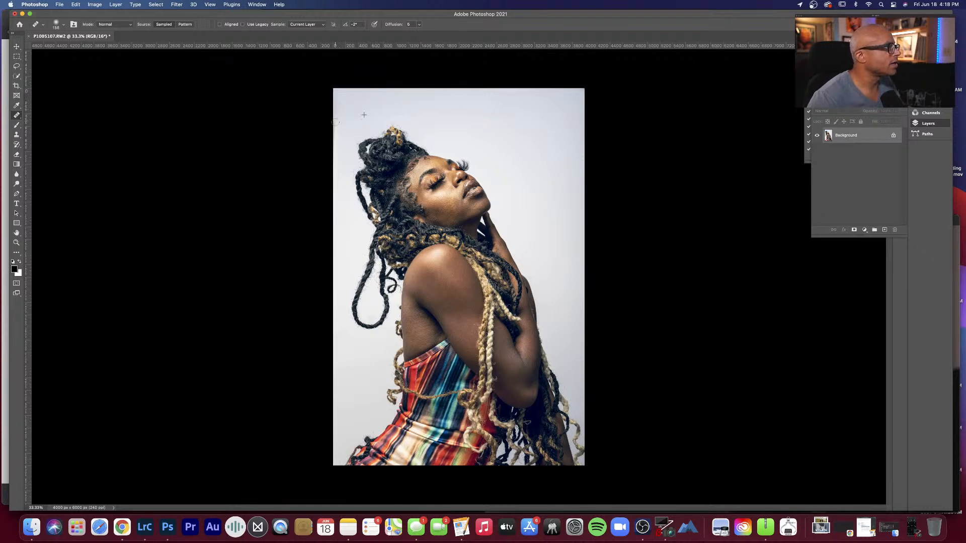
pyautogui.moveTo(335, 122); pyautogui.dragTo(333, 109)
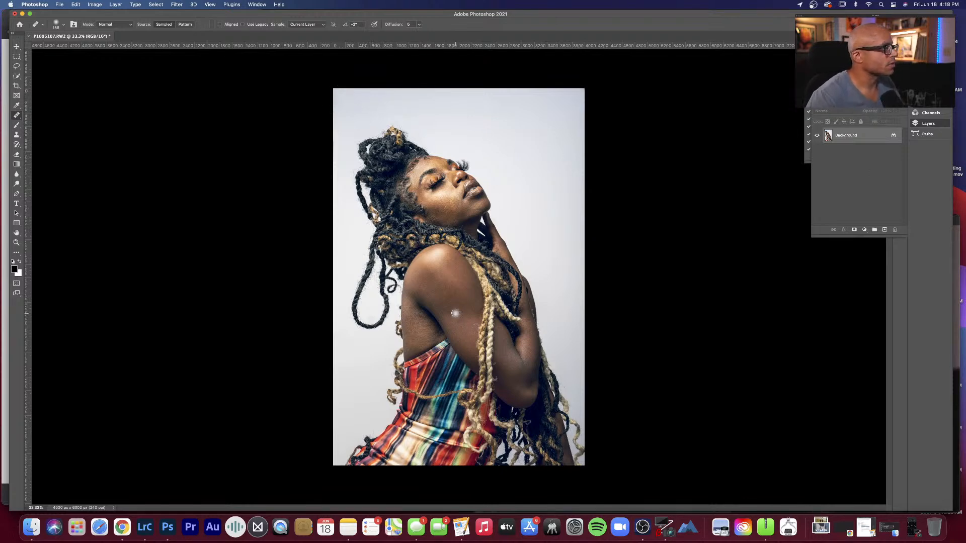
pyautogui.press('h')
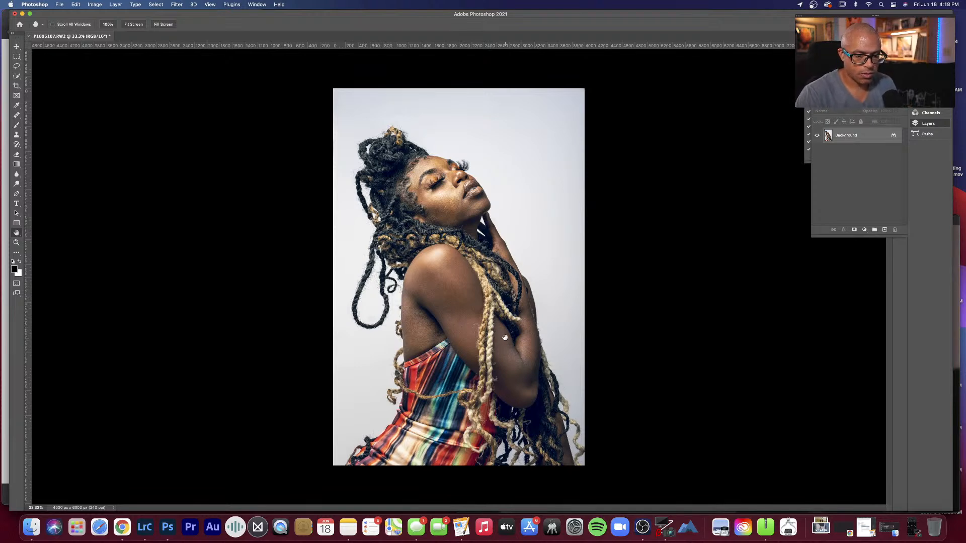
pyautogui.hscroll(5, 435, 277)
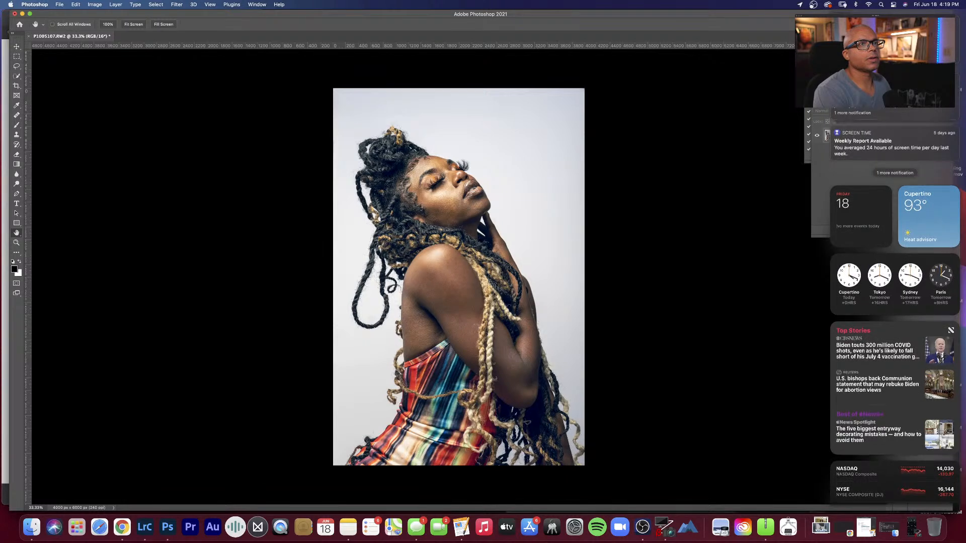
pyautogui.scroll(-3, 964, 145)
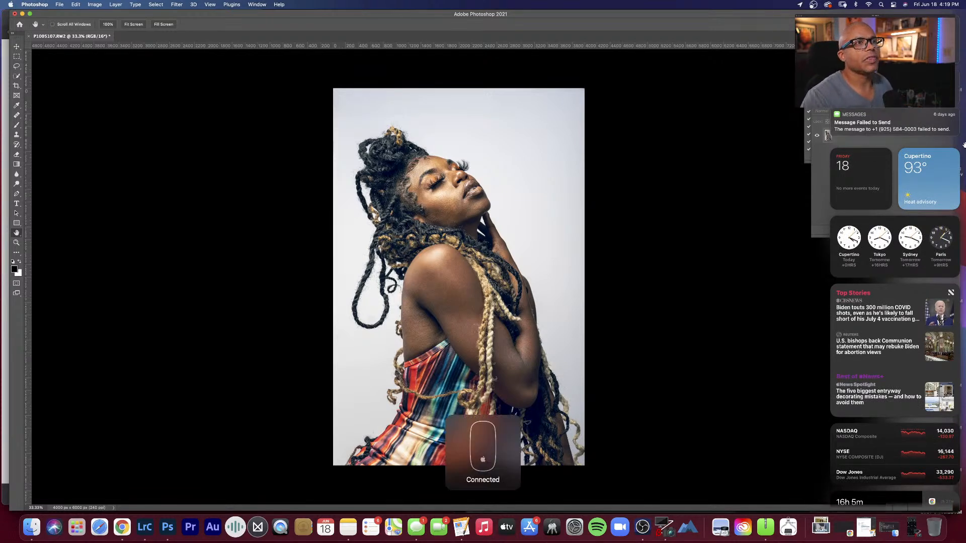
pyautogui.click(941, 170)
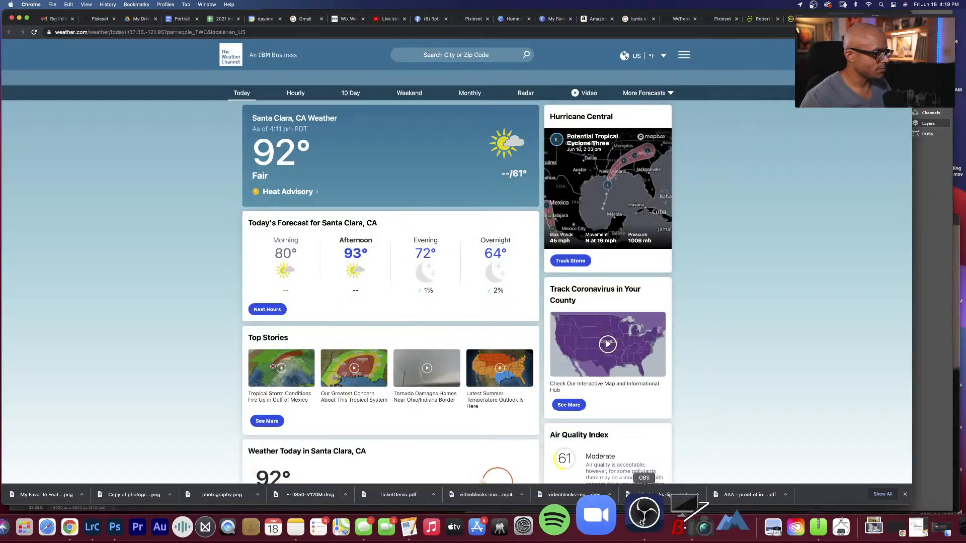
pyautogui.click(153, 523)
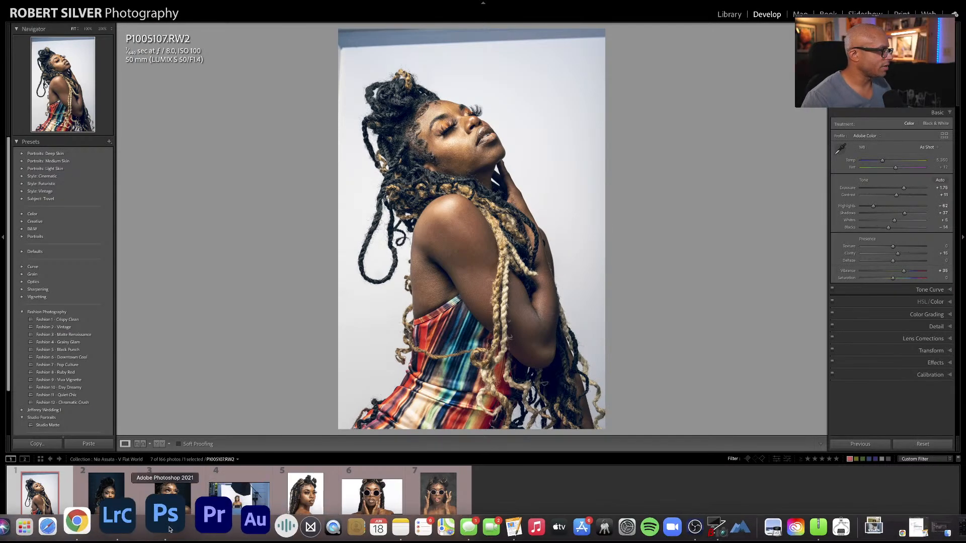
pyautogui.click(168, 526)
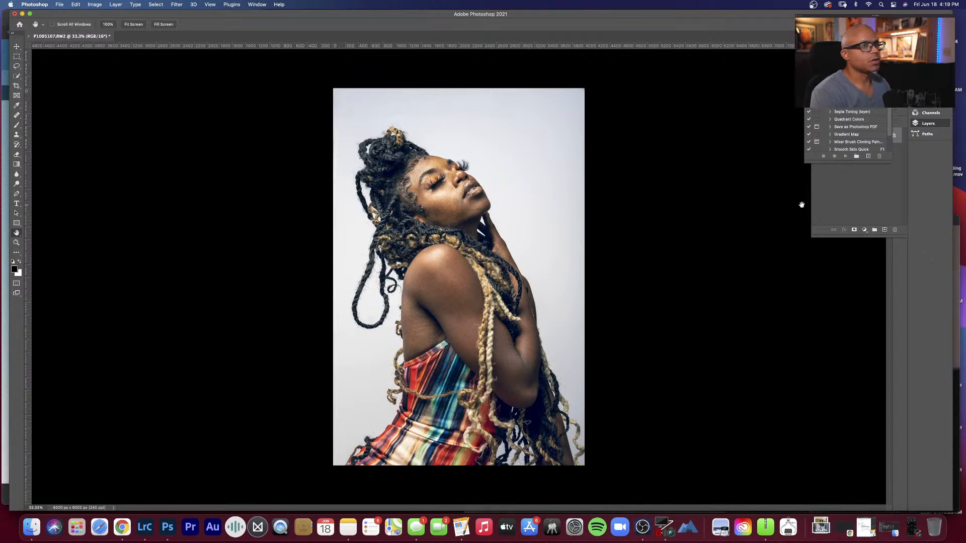
# Step: Bring the layer list to the front and duplicate the Background layer
pyautogui.click(897, 185)
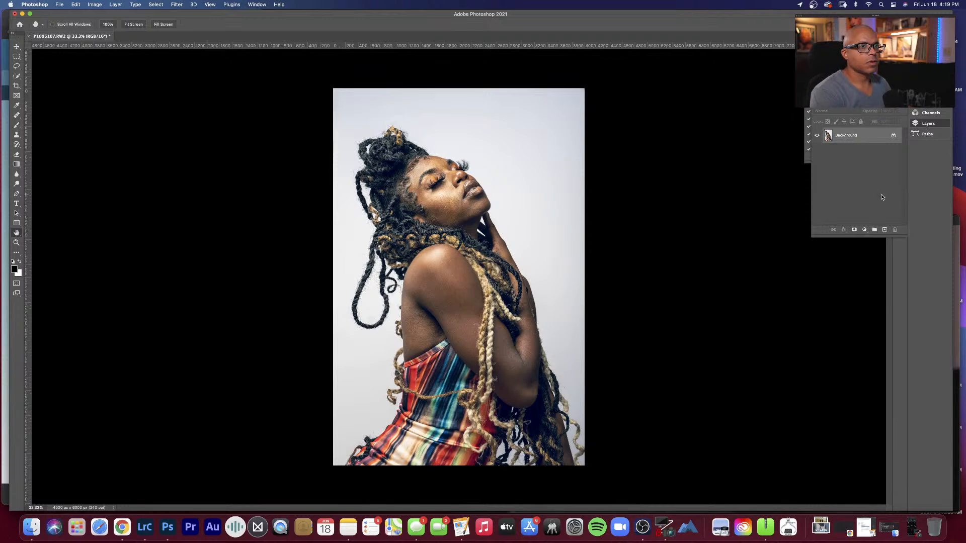
pyautogui.press('super+j')
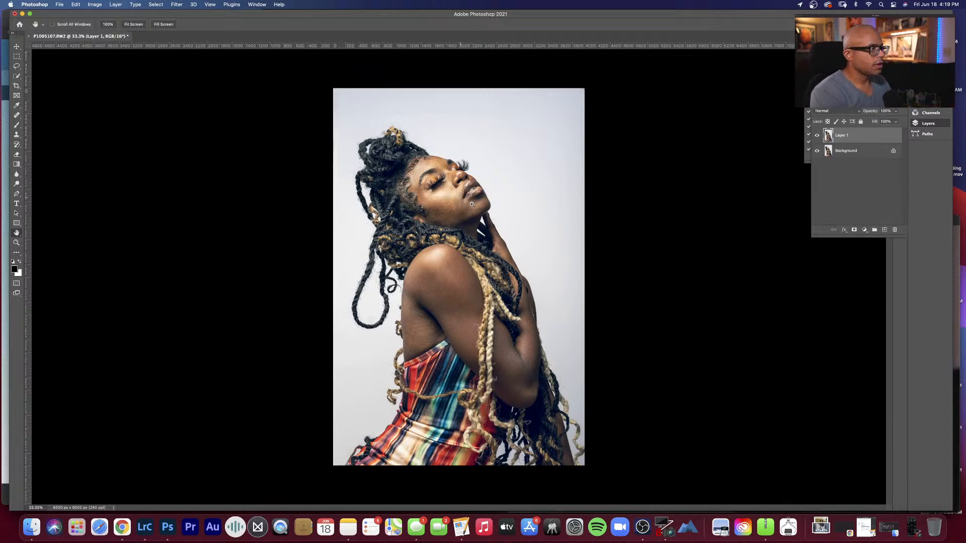
# Step: Examine the subject's face, shoulder and arm up close on the duplicated layer
pyautogui.scroll(-2, 472, 206)
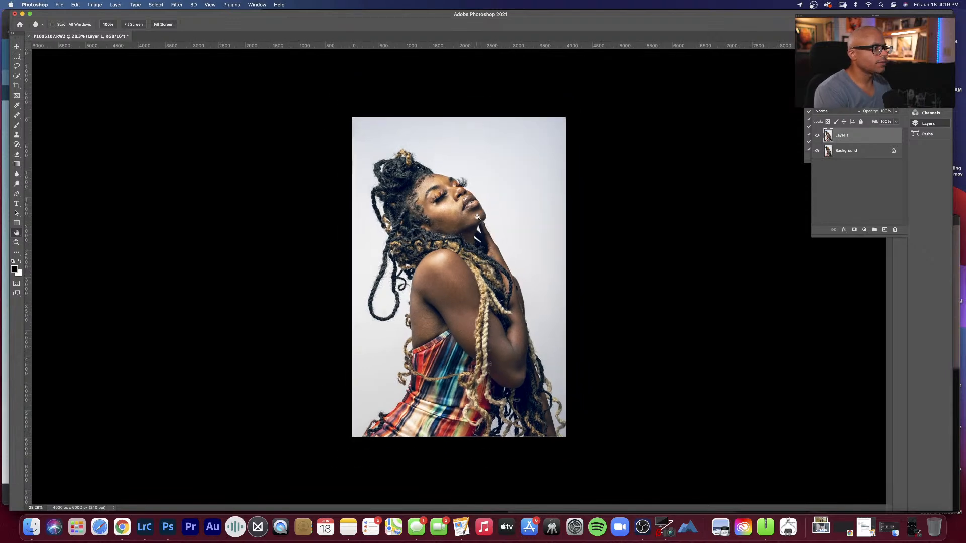
pyautogui.scroll(-1, 476, 217)
pyautogui.scroll(3, 475, 219)
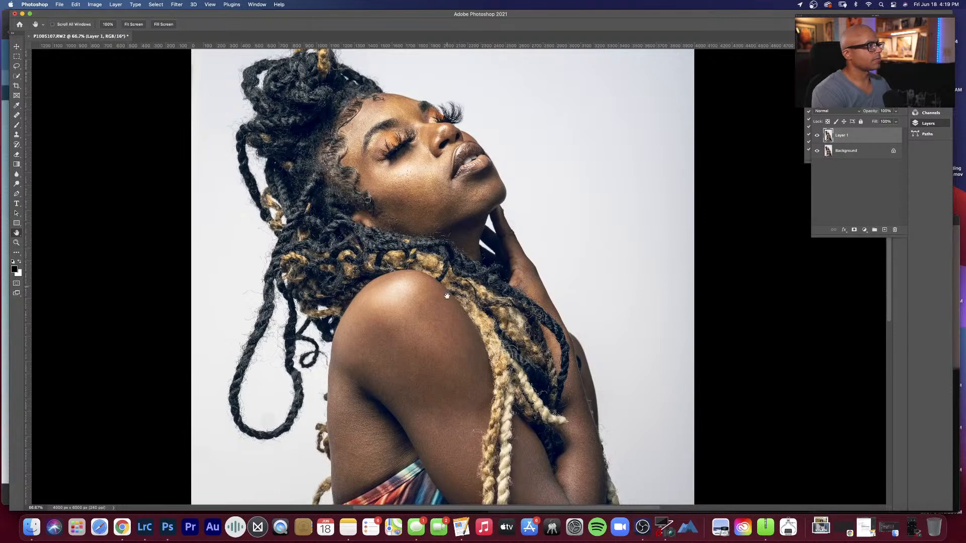
pyautogui.scroll(-5, 441, 226)
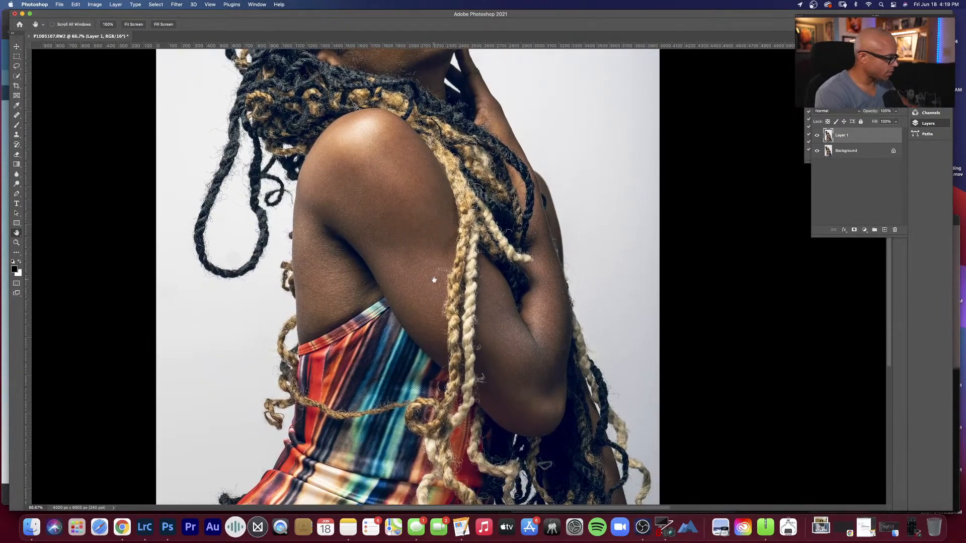
pyautogui.press('j')
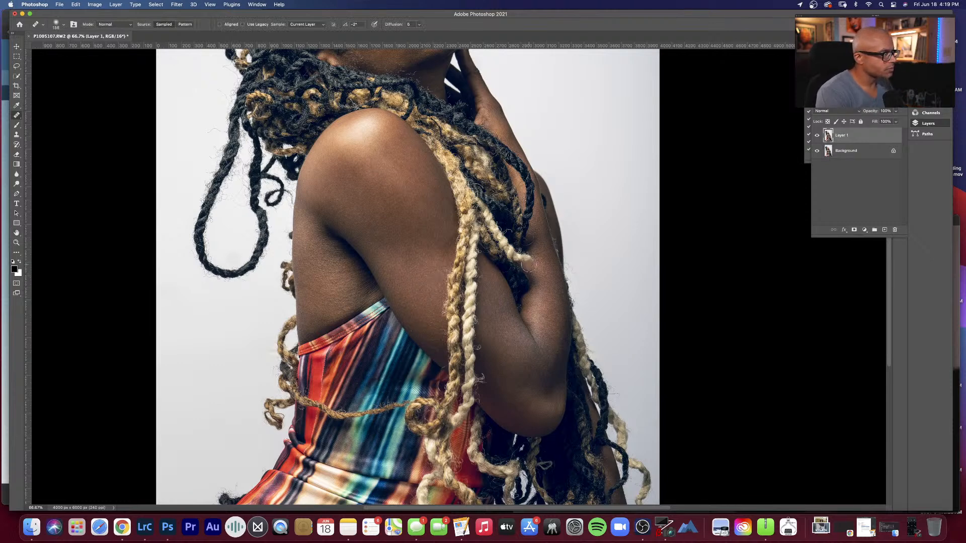
pyautogui.press('h')
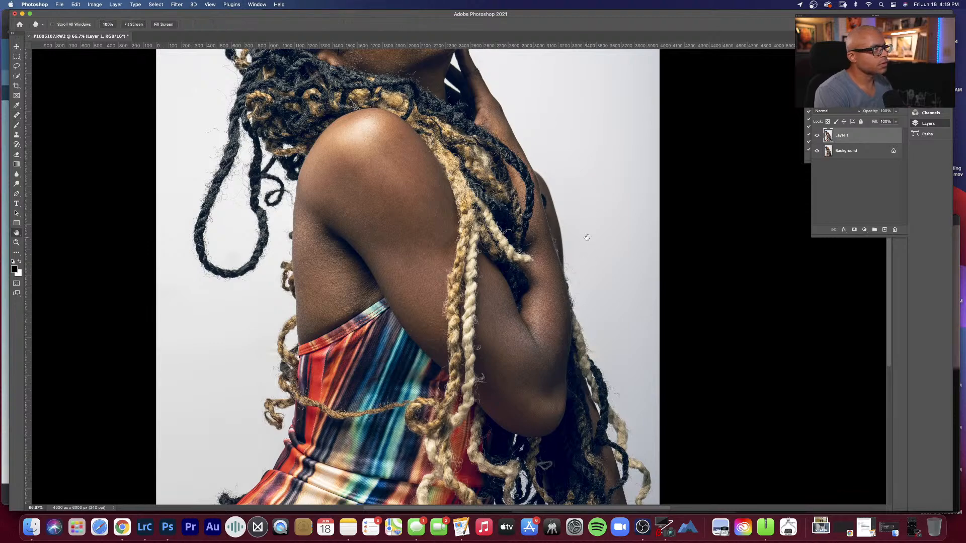
# Step: Switch to the Healing Brush and dab the backdrop just above the subject's hair on the duplicated layer
pyautogui.moveTo(571, 374); pyautogui.dragTo(527, 227)
pyautogui.scroll(10, 528, 227)
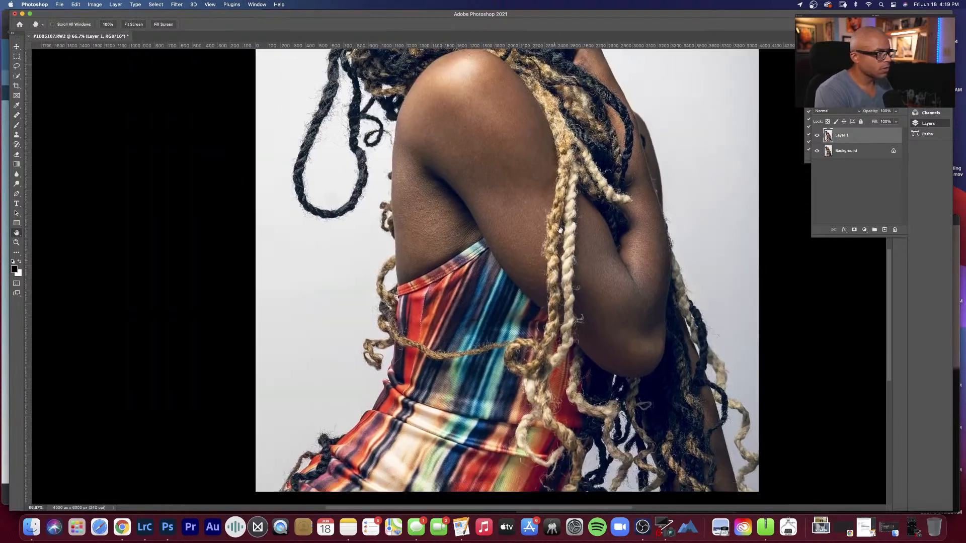
pyautogui.scroll(8, 549, 241)
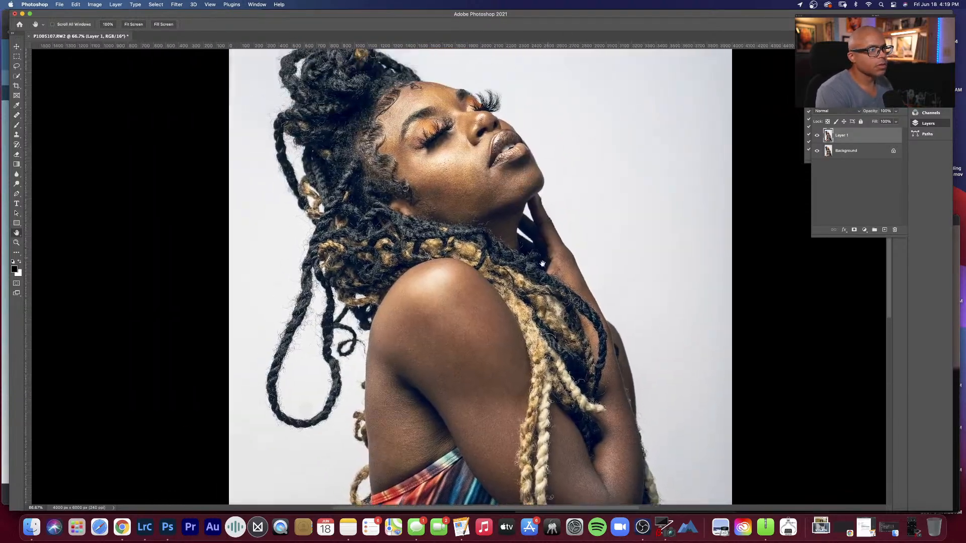
pyautogui.hscroll(5, 535, 244)
pyautogui.scroll(2, 536, 244)
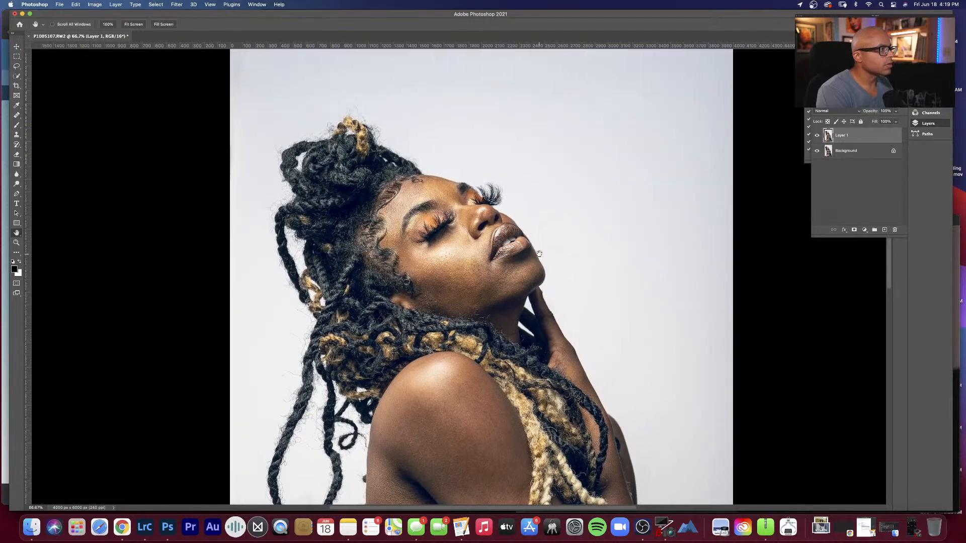
pyautogui.scroll(5, 527, 252)
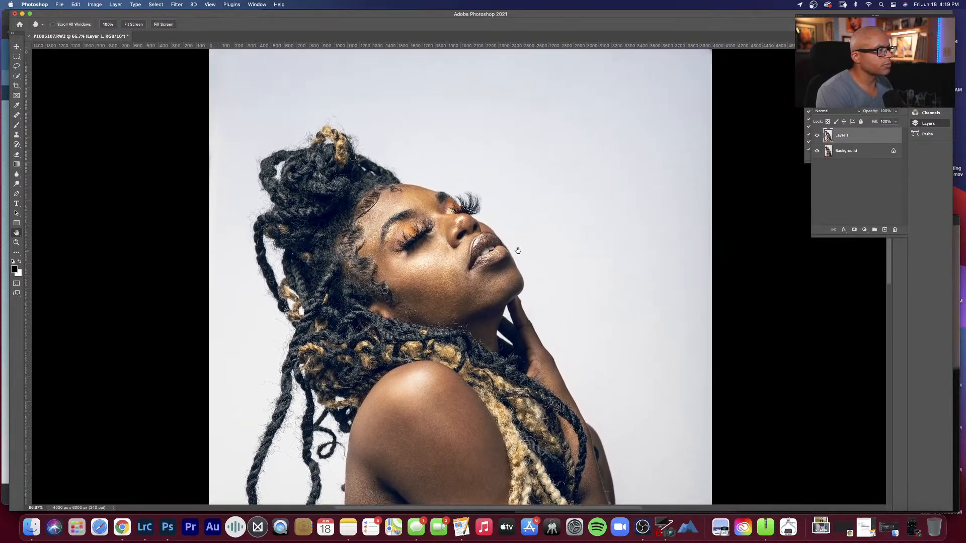
pyautogui.scroll(2, 527, 256)
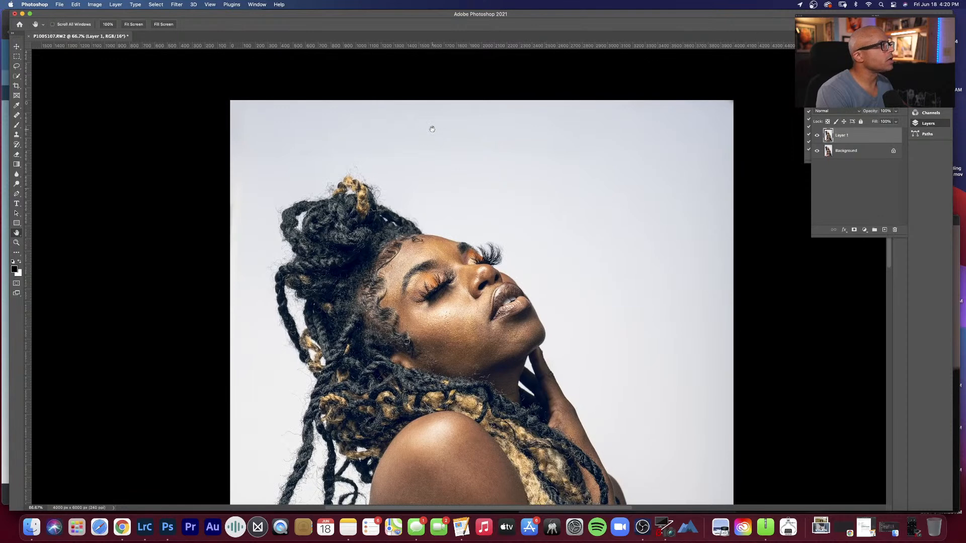
pyautogui.press('j')
pyautogui.click(420, 154)
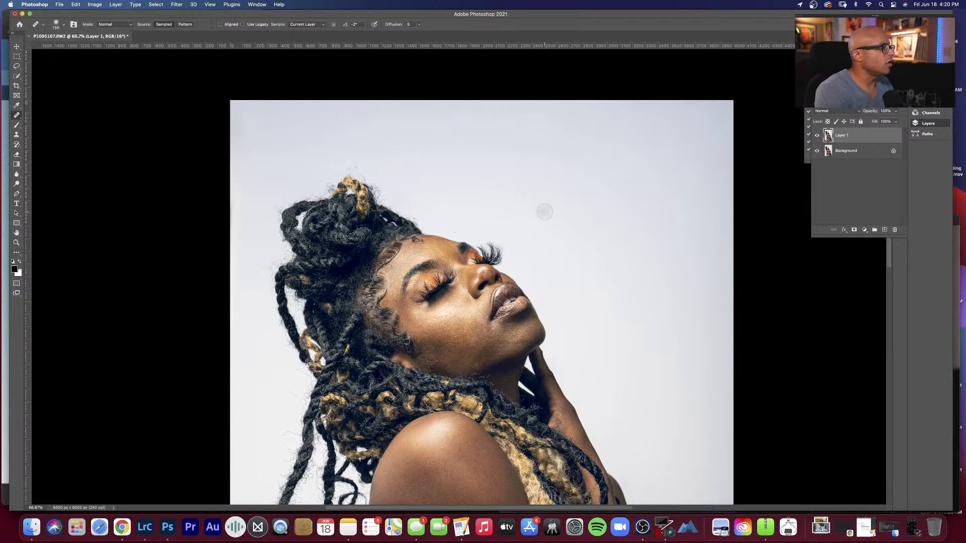
# Step: Examine the portrait down along the subject's arm and torso and back up towards the head for areas needing cleanup
pyautogui.press('space')
pyautogui.moveTo(590, 236); pyautogui.dragTo(575, 132)
pyautogui.moveTo(588, 282); pyautogui.dragTo(585, 120)
pyautogui.moveTo(572, 304); pyautogui.dragTo(567, 143)
pyautogui.moveTo(566, 198); pyautogui.dragTo(570, 372)
pyautogui.moveTo(563, 81); pyautogui.dragTo(562, 189)
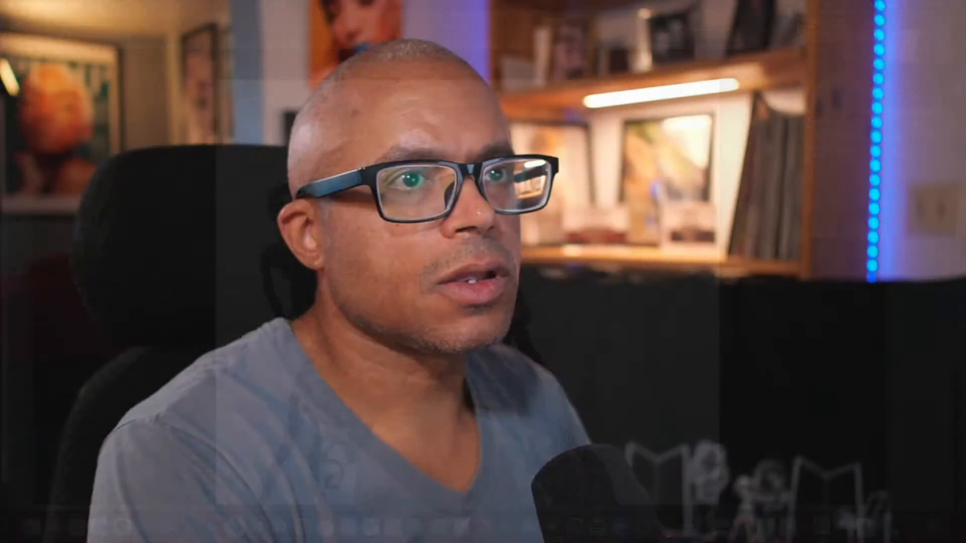
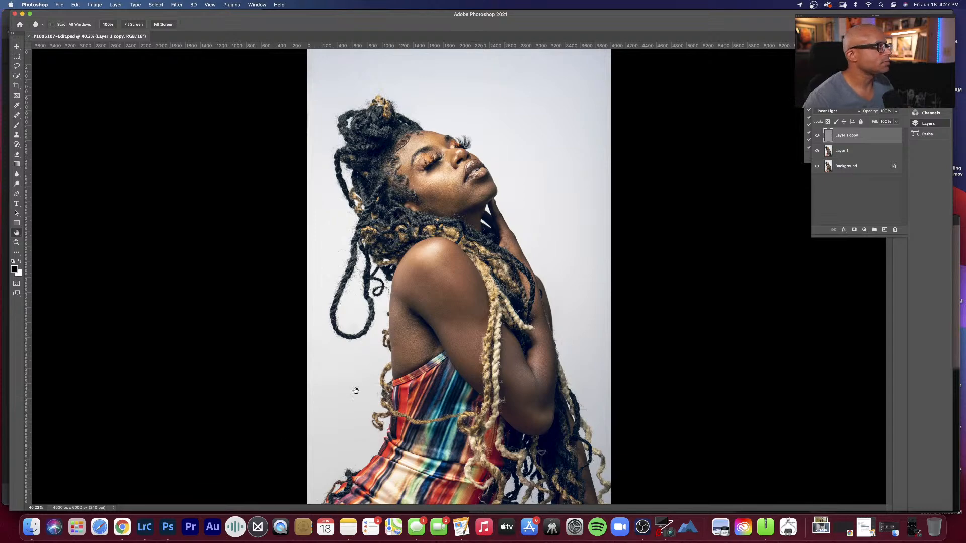
# Step: Switch to Lightroom Classic and compare the whole-frame views of P1005107-Edit.psd and the original P1005107.RW2
pyautogui.click(144, 527)
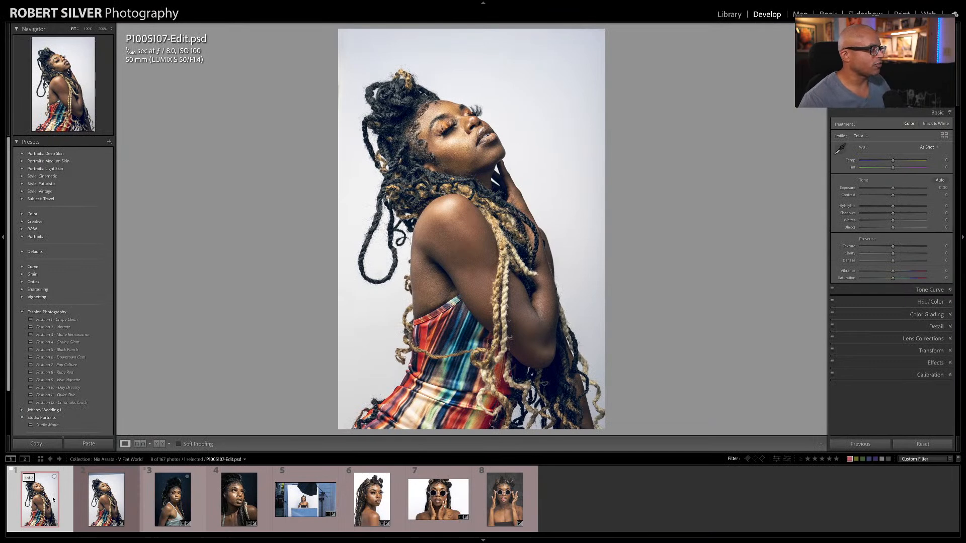
pyautogui.click(91, 503)
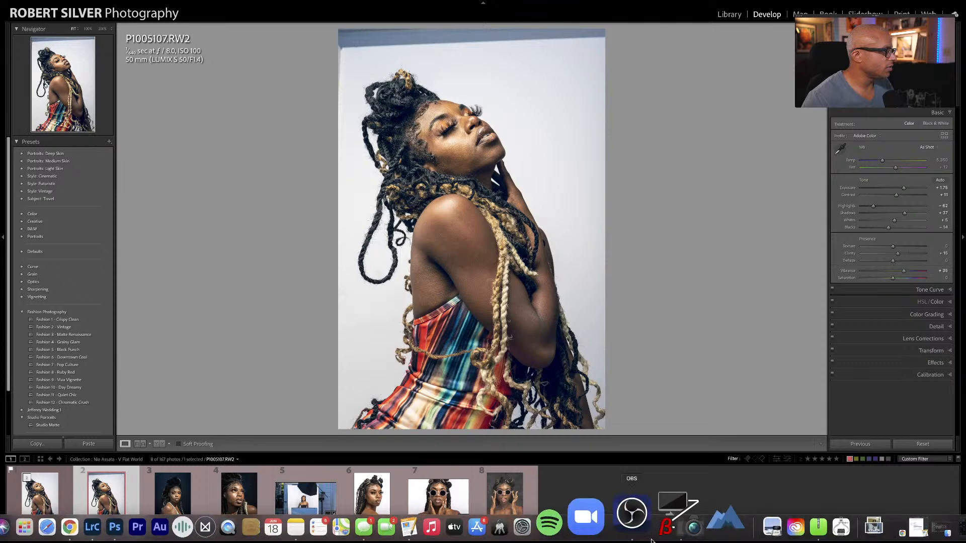
pyautogui.click(651, 541)
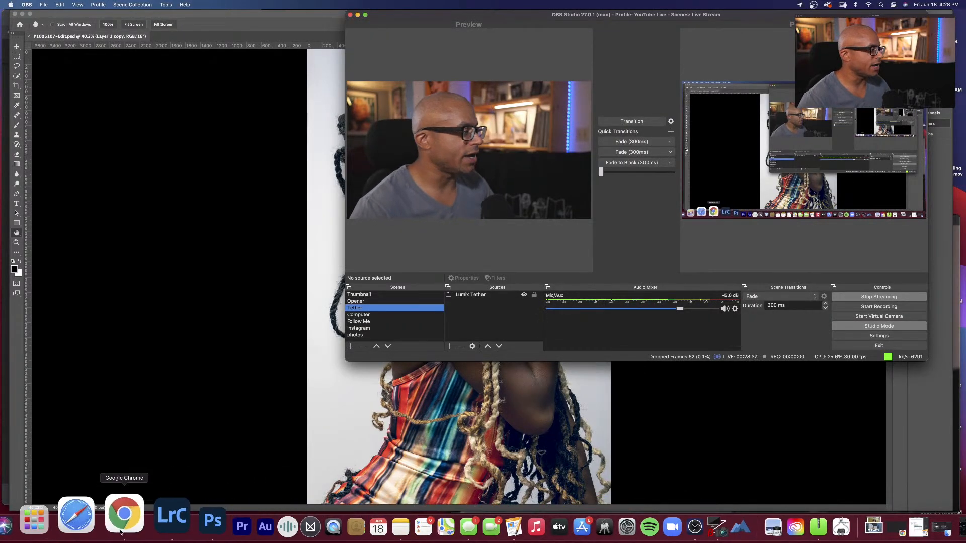
pyautogui.click(145, 529)
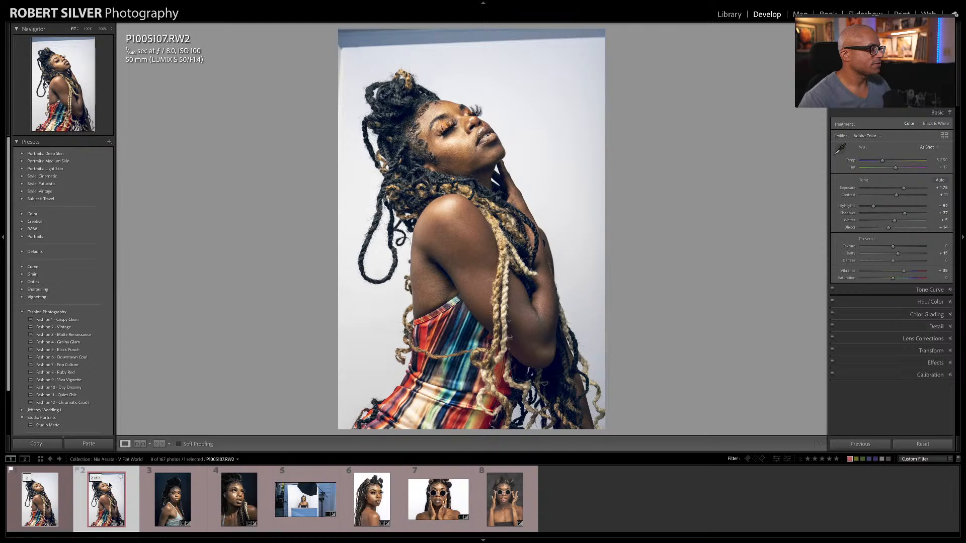
pyautogui.click(51, 498)
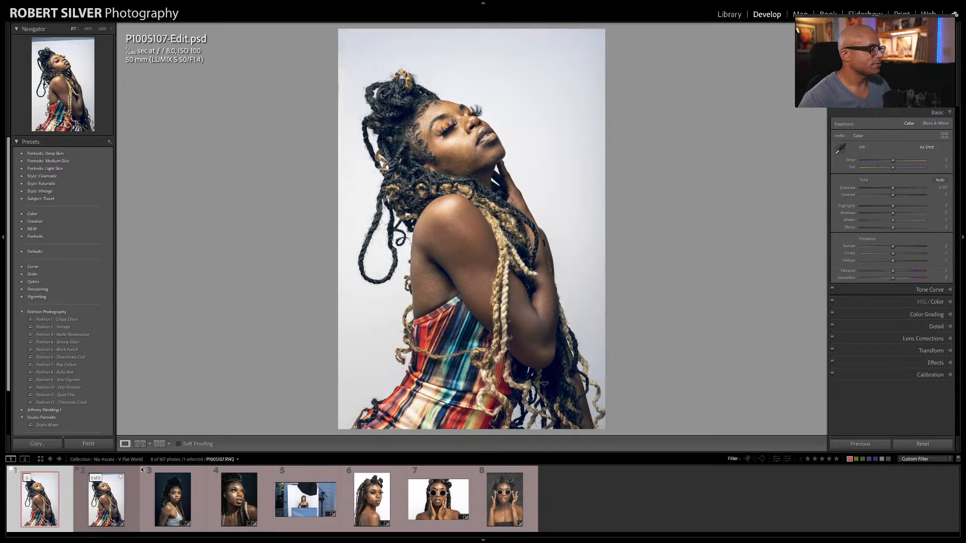
pyautogui.click(115, 489)
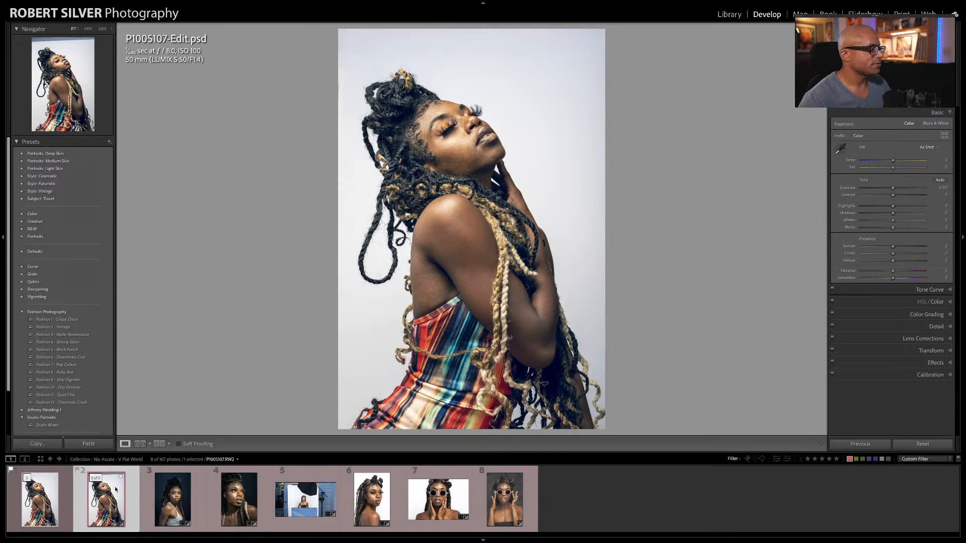
pyautogui.click(51, 502)
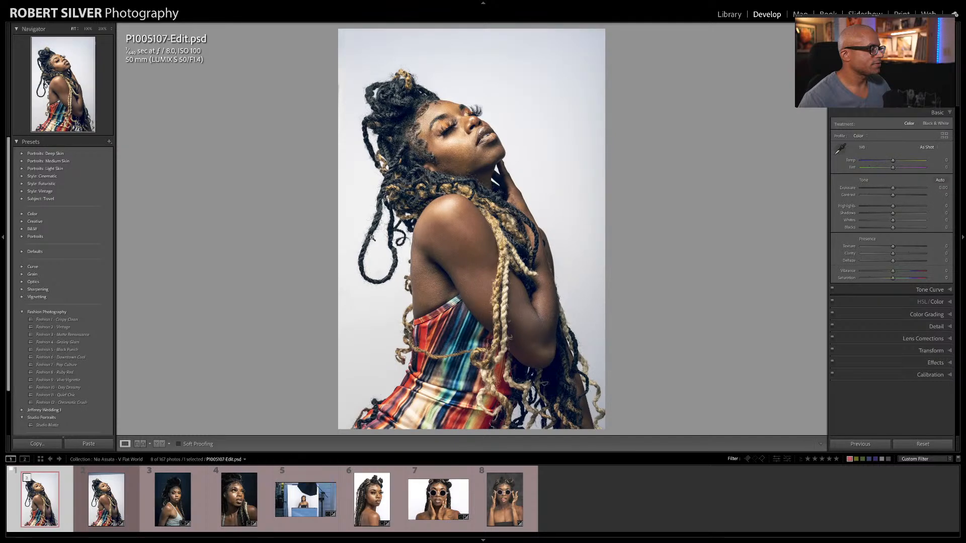
# Step: Compare the subject's face and skin at 100% between P1005107-Edit.psd and P1005107.RW2, ending on the full view of the edit
pyautogui.click(447, 141)
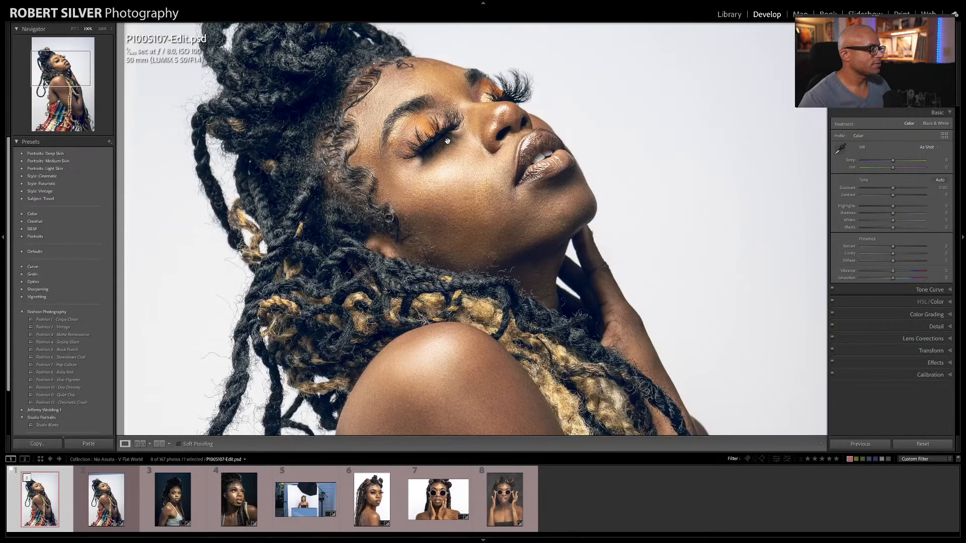
pyautogui.moveTo(447, 141); pyautogui.dragTo(450, 158)
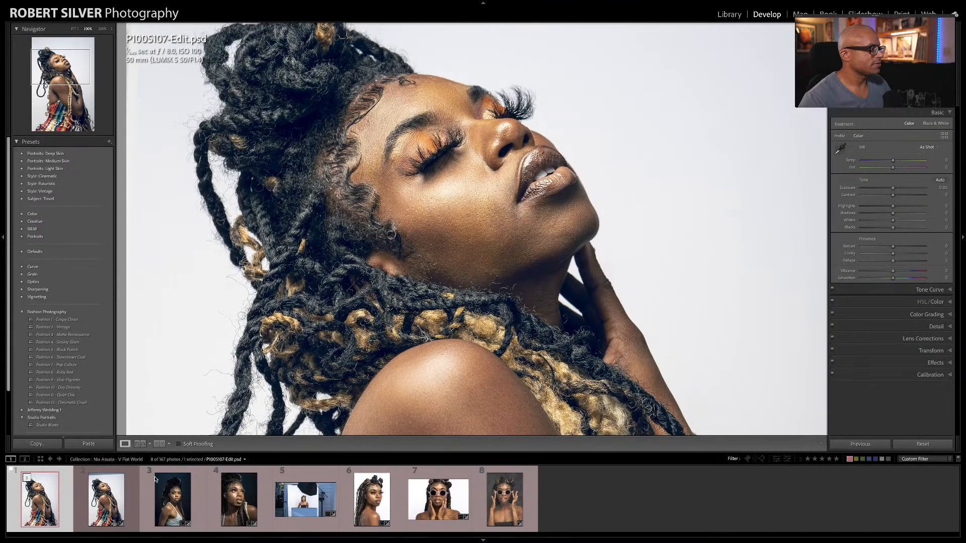
pyautogui.click(122, 501)
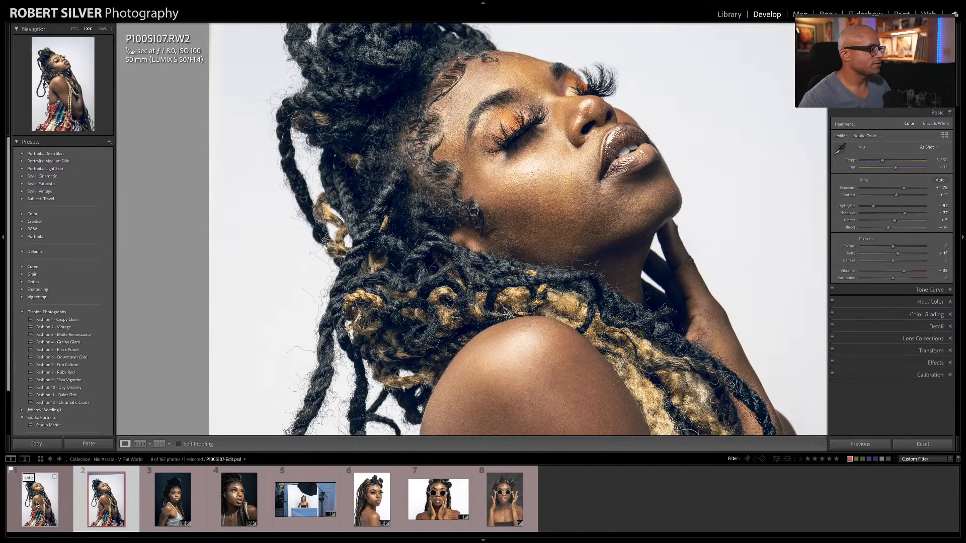
pyautogui.click(36, 505)
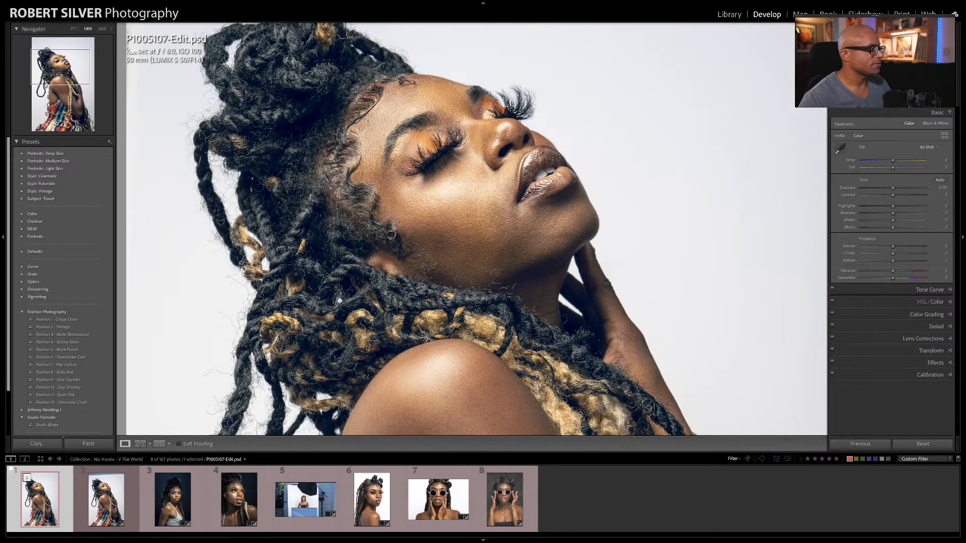
pyautogui.moveTo(455, 227); pyautogui.dragTo(564, 215)
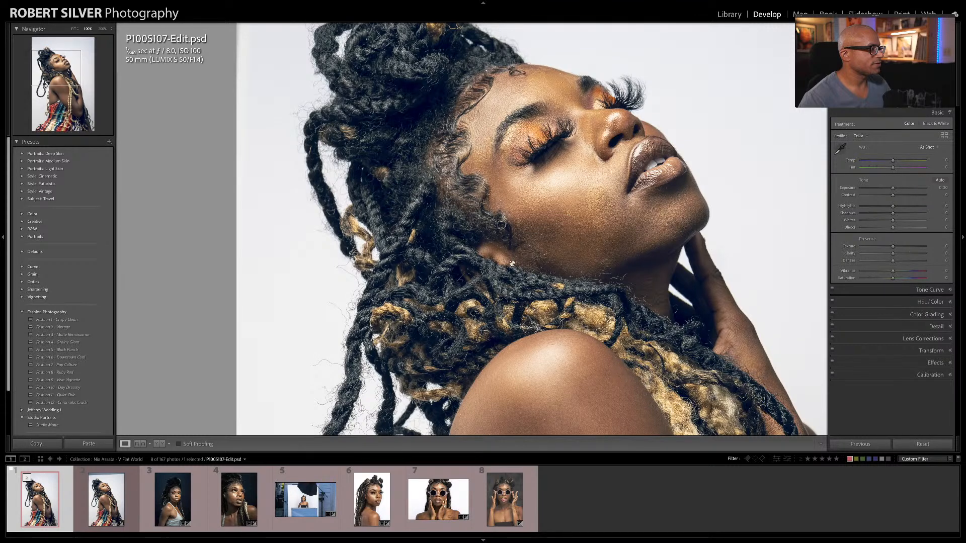
pyautogui.click(106, 499)
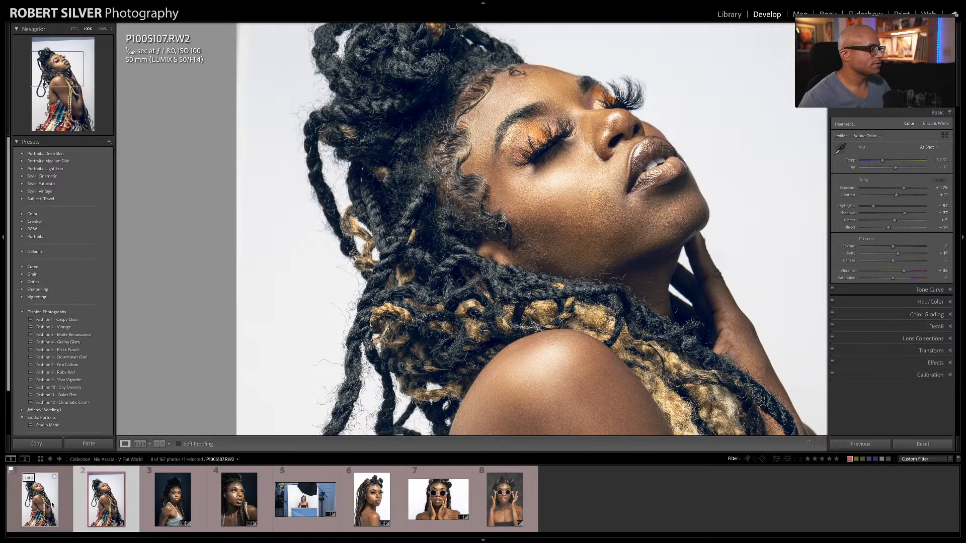
pyautogui.click(47, 503)
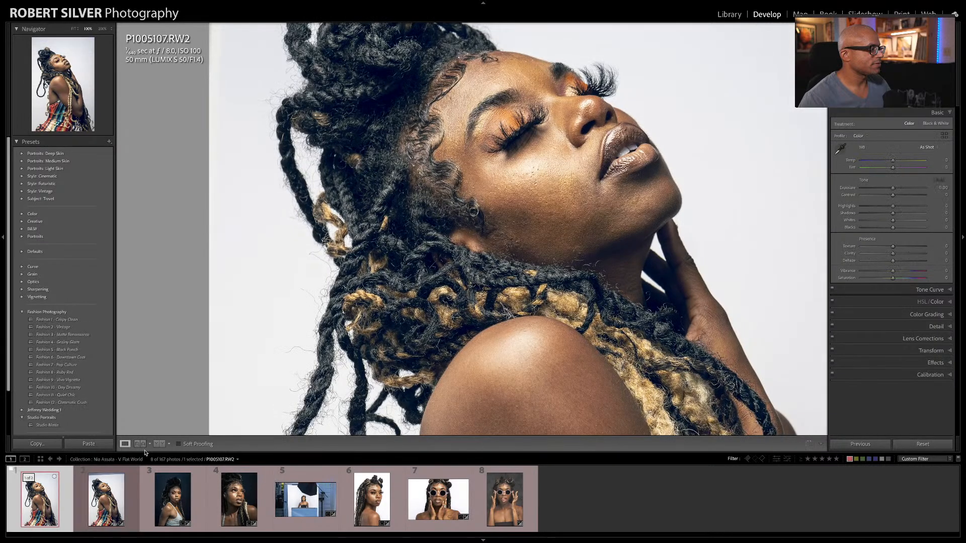
pyautogui.click(556, 195)
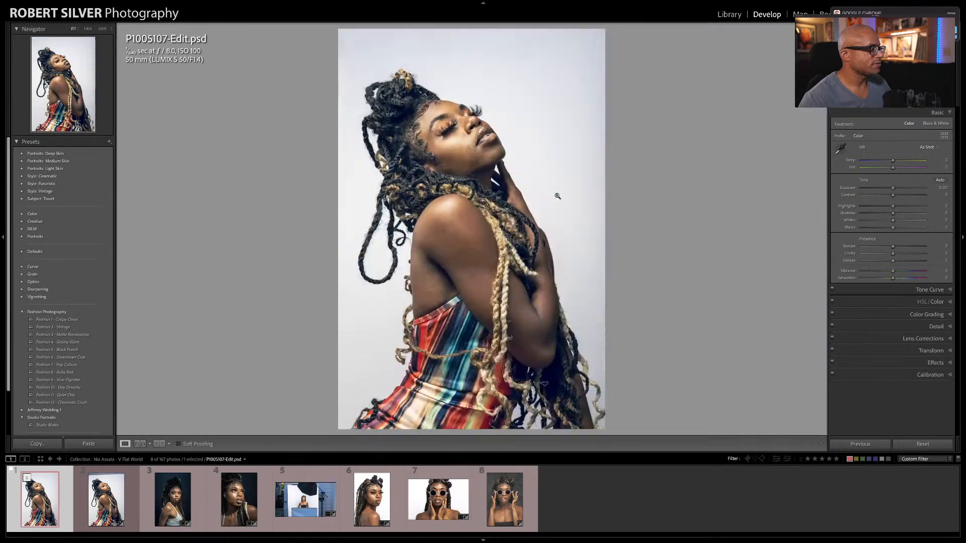
# Step: Select P1005141.RW2, the dark-backdrop portrait, send it to Photoshop for editing and switch to Photoshop
pyautogui.click(184, 492)
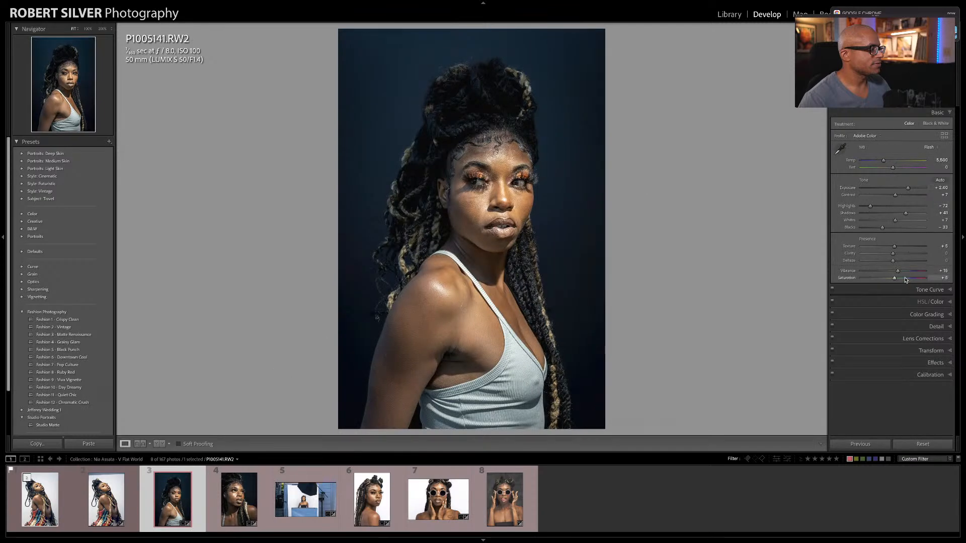
pyautogui.rightClick(167, 500)
pyautogui.moveTo(245, 348)
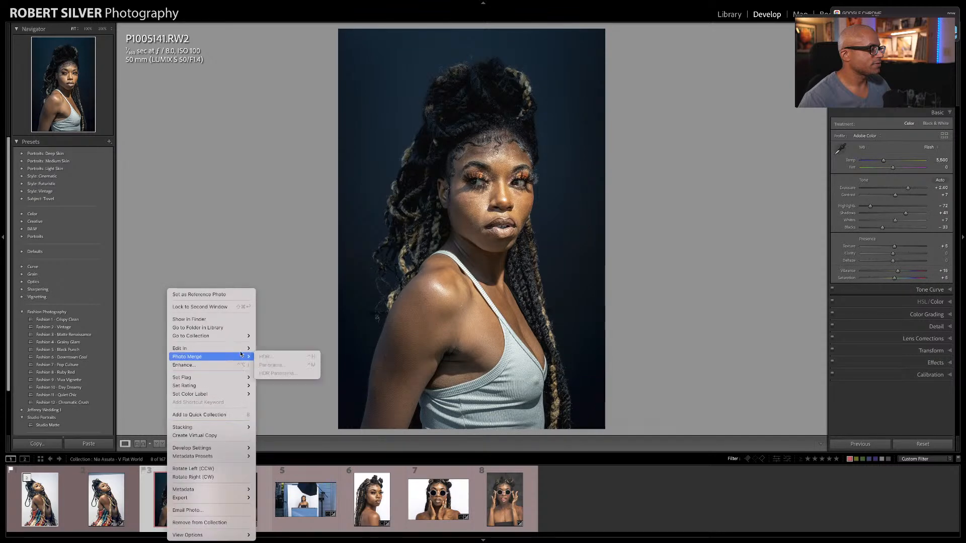
pyautogui.click(276, 348)
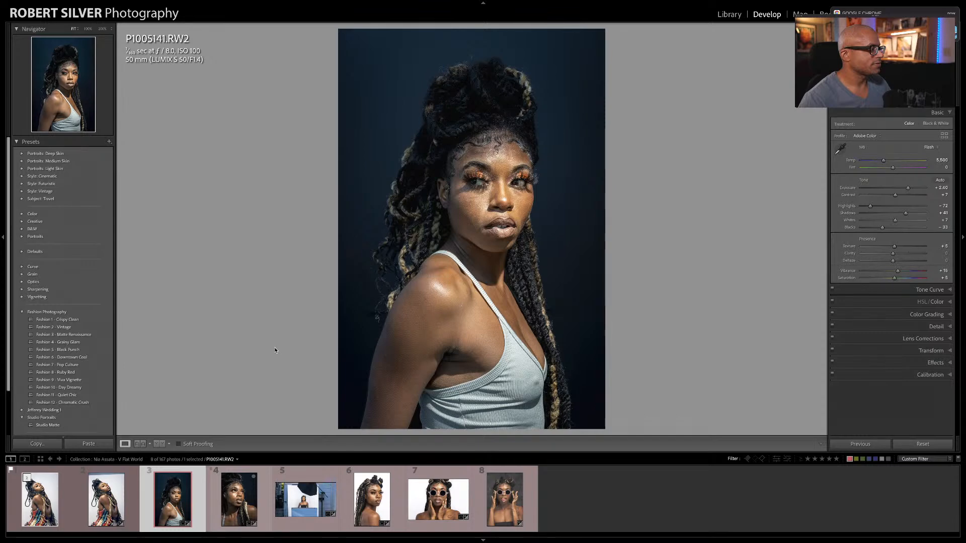
pyautogui.rightClick(179, 486)
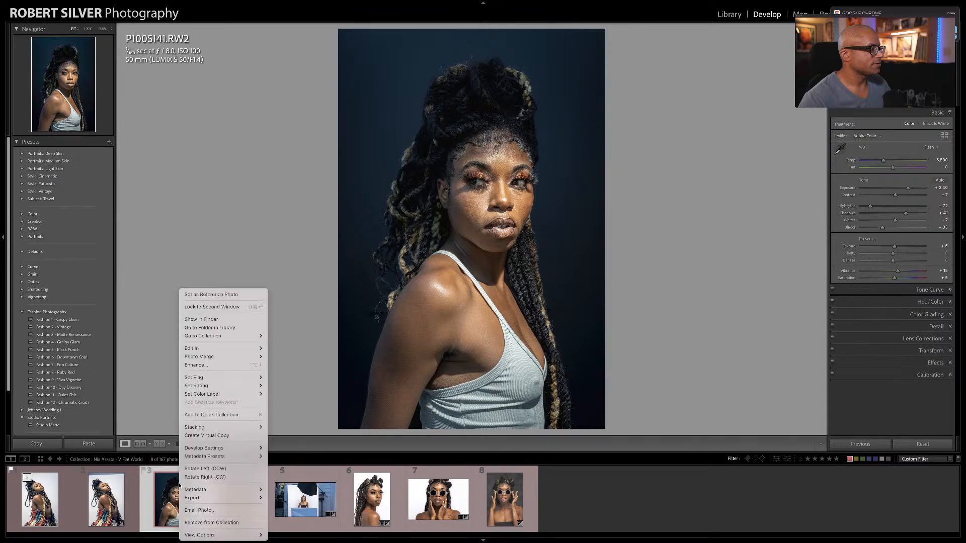
pyautogui.click(301, 376)
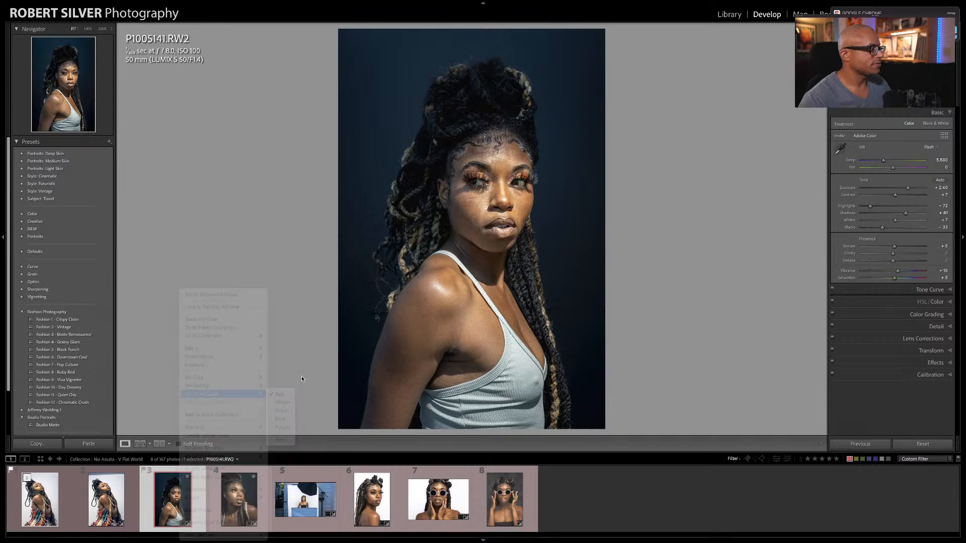
pyautogui.rightClick(173, 508)
pyautogui.press('Escape')
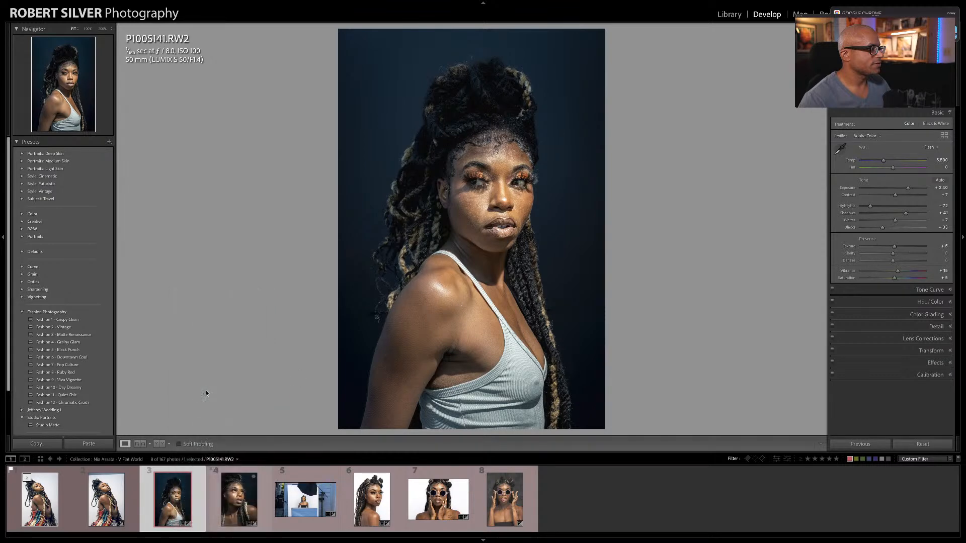
pyautogui.hotkey('ctrl', 'Left')
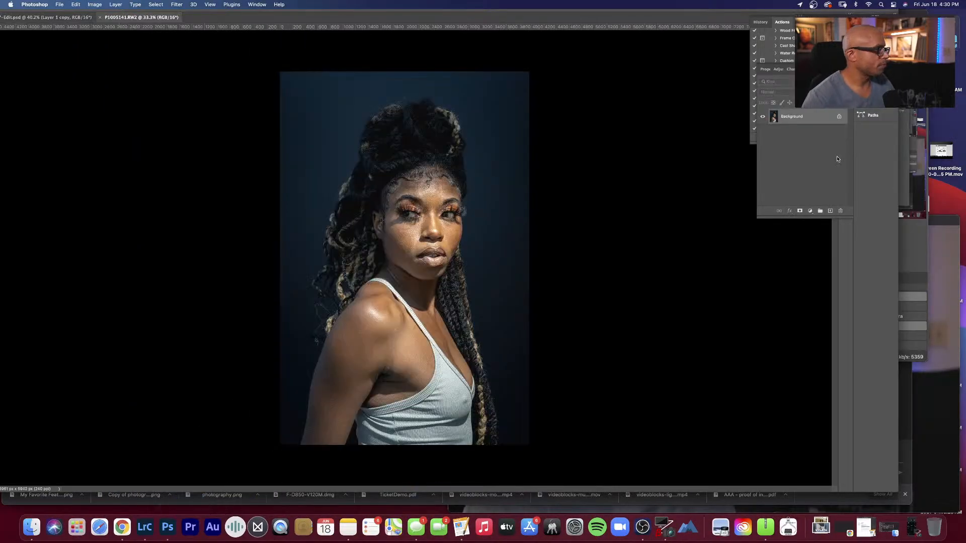
# Step: Duplicate the Background layer of P1005141.RW2 and fit the portrait on screen
pyautogui.press('super+j')
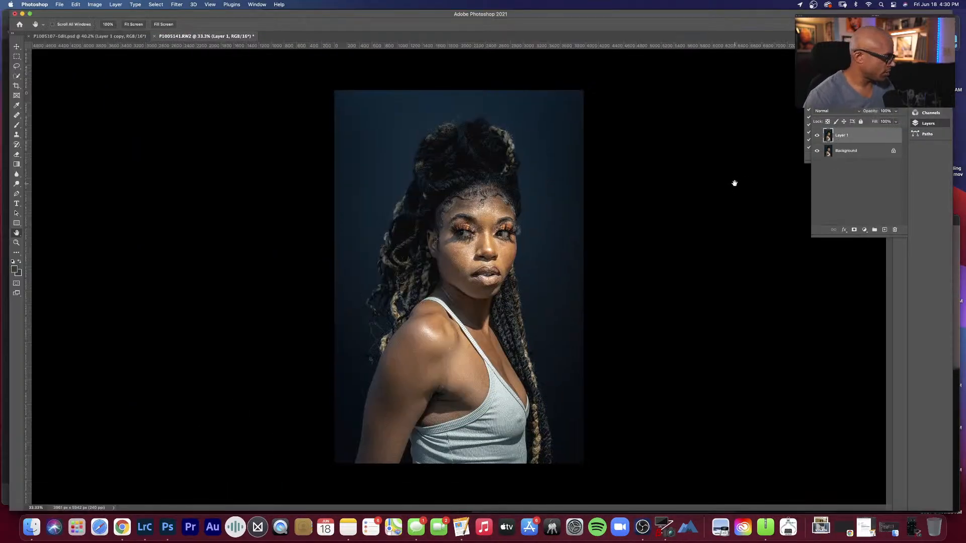
pyautogui.rightClick(492, 243)
pyautogui.click(498, 247)
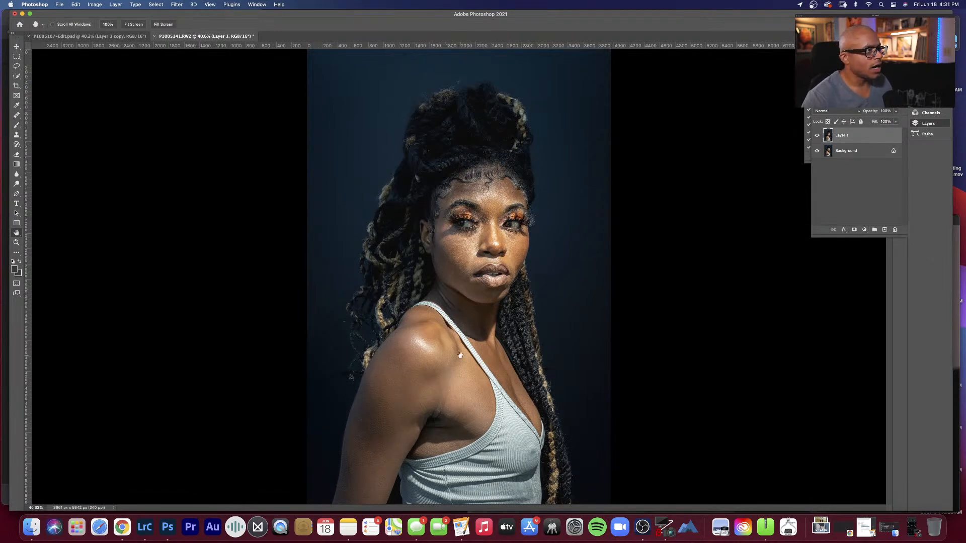
pyautogui.rightClick(446, 365)
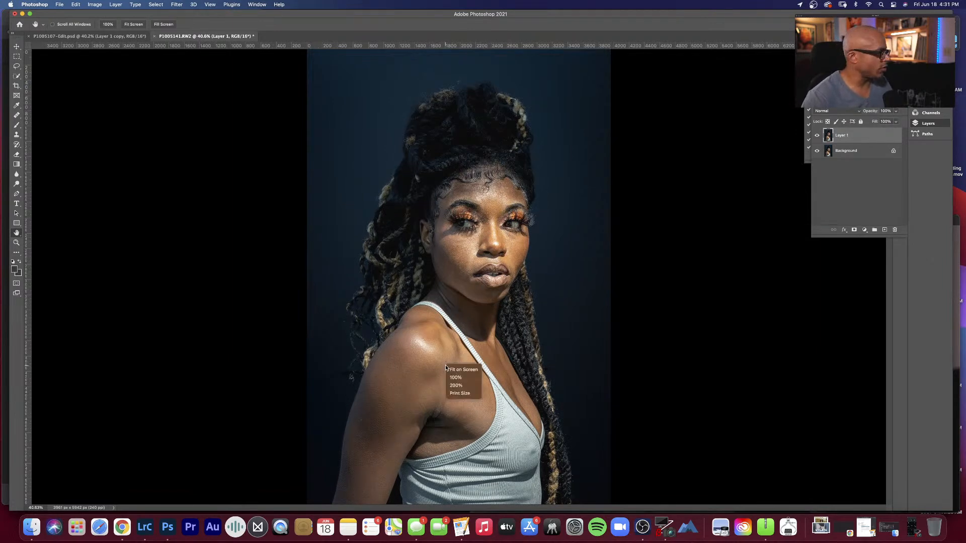
pyautogui.click(441, 322)
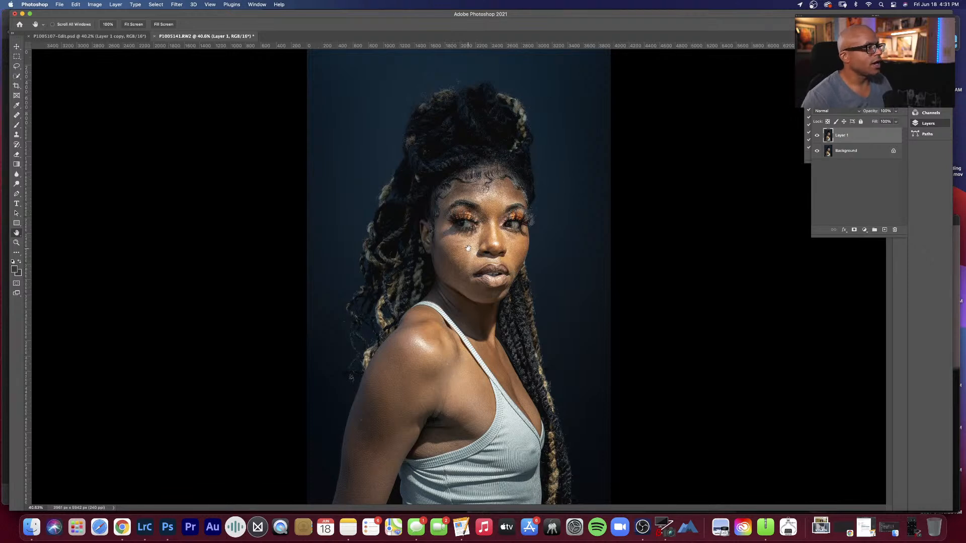
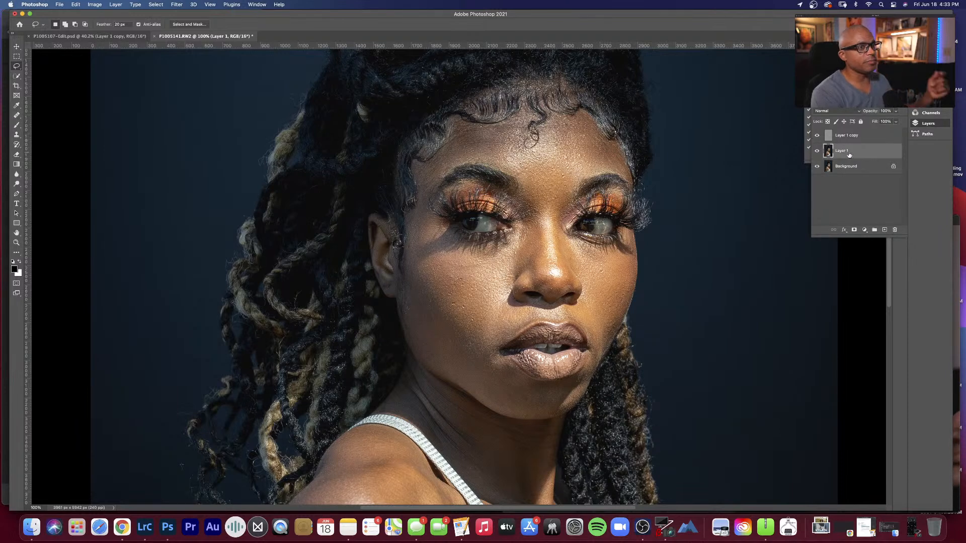
# Step: Compare the portrait with and without the retouching by hiding and restoring Layer 1 and Layer 1 copy
pyautogui.click(817, 151)
pyautogui.click(817, 136)
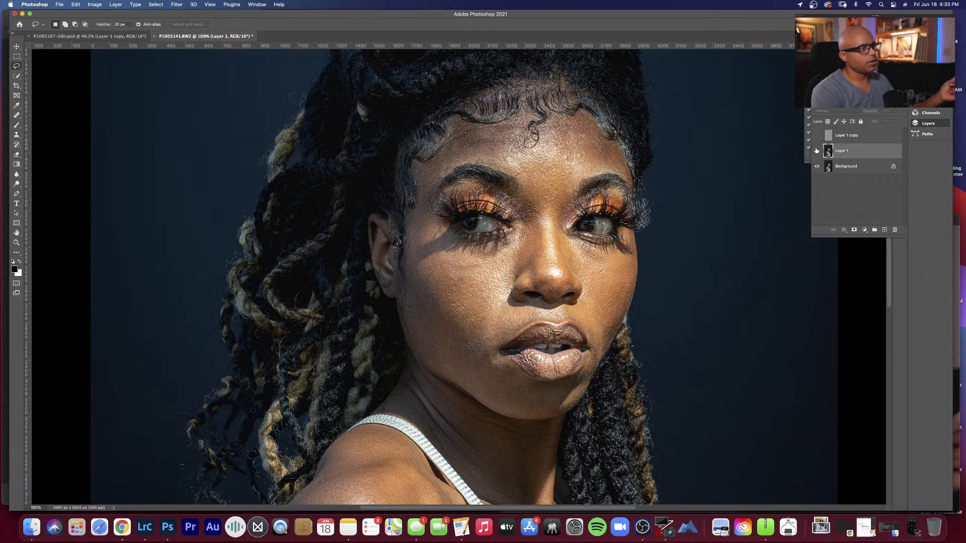
pyautogui.click(816, 150)
pyautogui.click(817, 135)
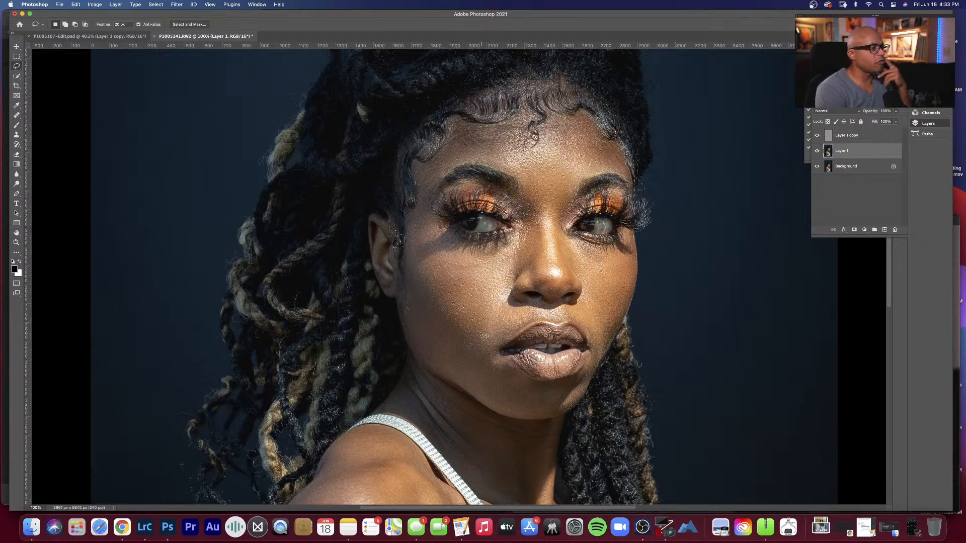
# Step: Lasso the skin between the front of the shoulder and the top's neckline on Layer 1 and apply a 10-pixel Gaussian Blur
pyautogui.press('space')
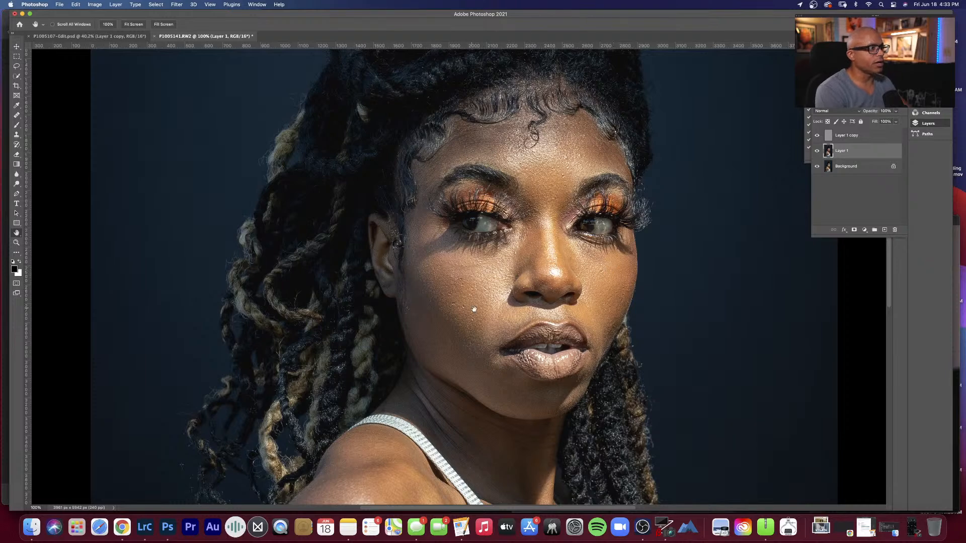
pyautogui.moveTo(479, 355); pyautogui.dragTo(486, 231)
pyautogui.moveTo(486, 287); pyautogui.dragTo(514, 239)
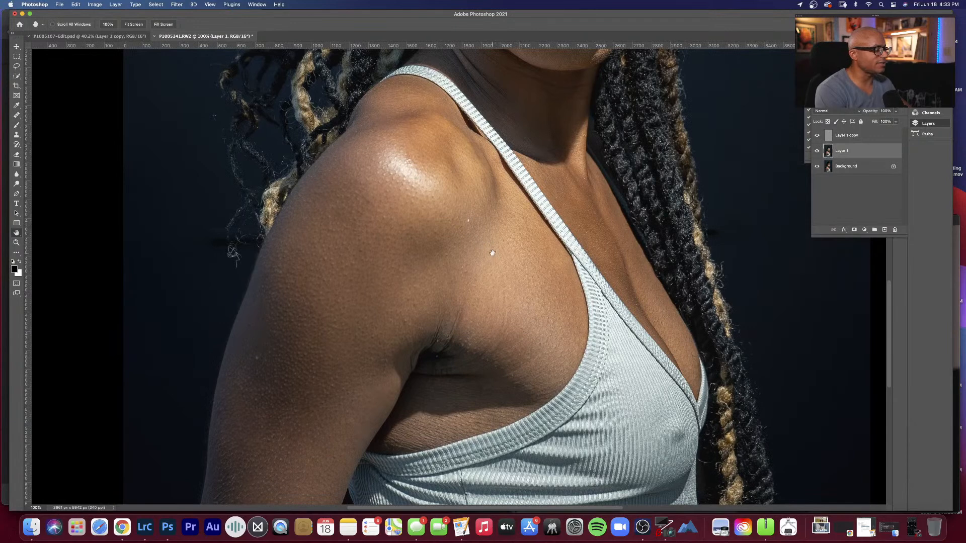
pyautogui.moveTo(492, 290); pyautogui.dragTo(494, 284)
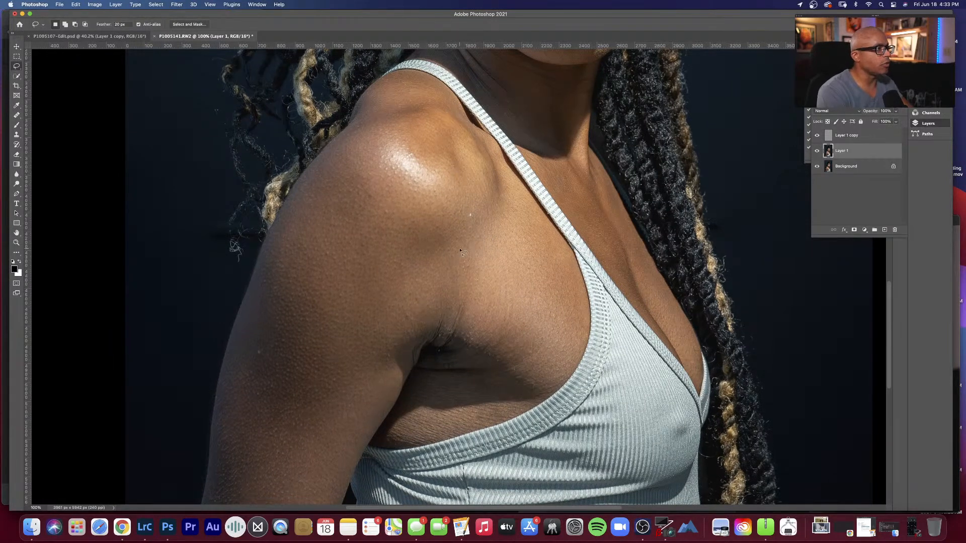
pyautogui.moveTo(462, 162)
pyautogui.mouseDown()
pyautogui.moveTo(452, 276)
pyautogui.moveTo(469, 325)
pyautogui.moveTo(525, 364)
pyautogui.moveTo(567, 361)
pyautogui.mouseUp()
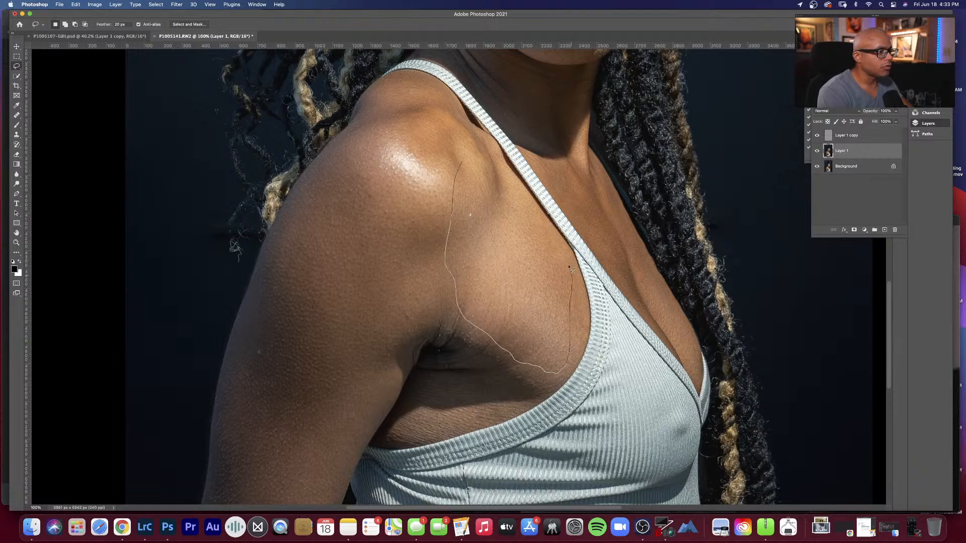
pyautogui.moveTo(542, 230)
pyautogui.mouseDown()
pyautogui.moveTo(497, 169)
pyautogui.moveTo(461, 162)
pyautogui.mouseUp()
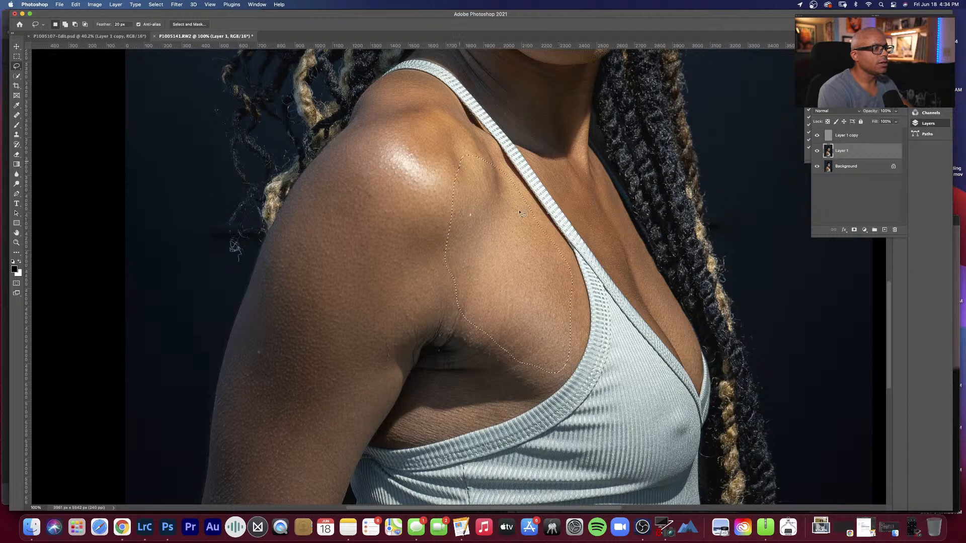
pyautogui.press('ctrl+super+f')
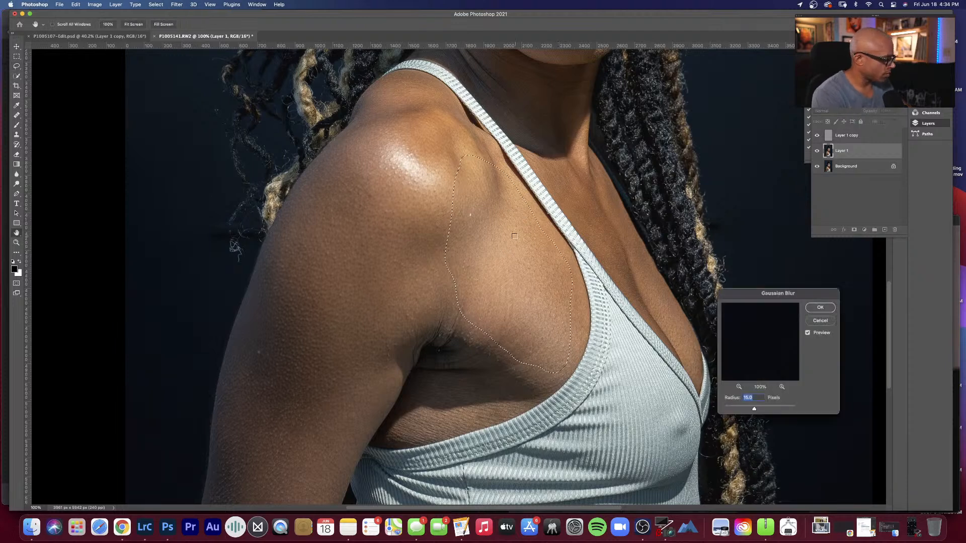
pyautogui.write('10')
pyautogui.press('Return')
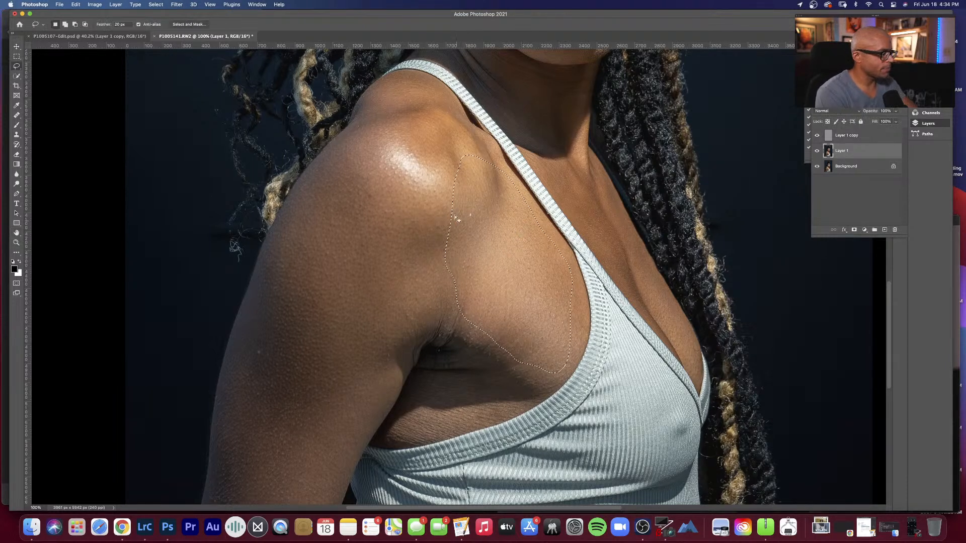
# Step: Lasso the shoulder and upper arm on Layer 1, apply a 10-pixel Gaussian Blur and clear the selection
pyautogui.moveTo(370, 116)
pyautogui.mouseDown()
pyautogui.moveTo(421, 172)
pyautogui.moveTo(441, 221)
pyautogui.moveTo(438, 268)
pyautogui.moveTo(324, 495)
pyautogui.moveTo(222, 487)
pyautogui.moveTo(218, 429)
pyautogui.moveTo(255, 299)
pyautogui.moveTo(294, 213)
pyautogui.moveTo(368, 119)
pyautogui.mouseUp()
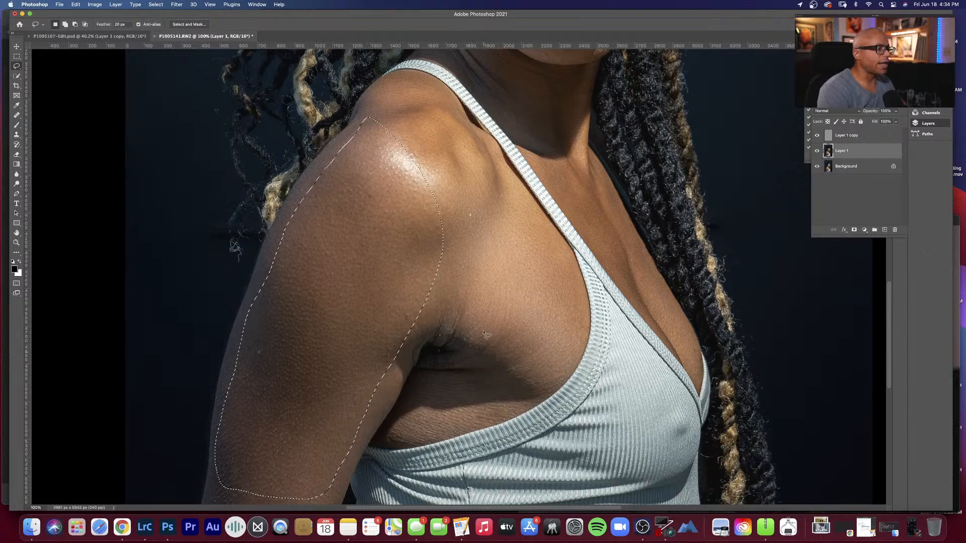
pyautogui.press('ctrl+alt+super+f')
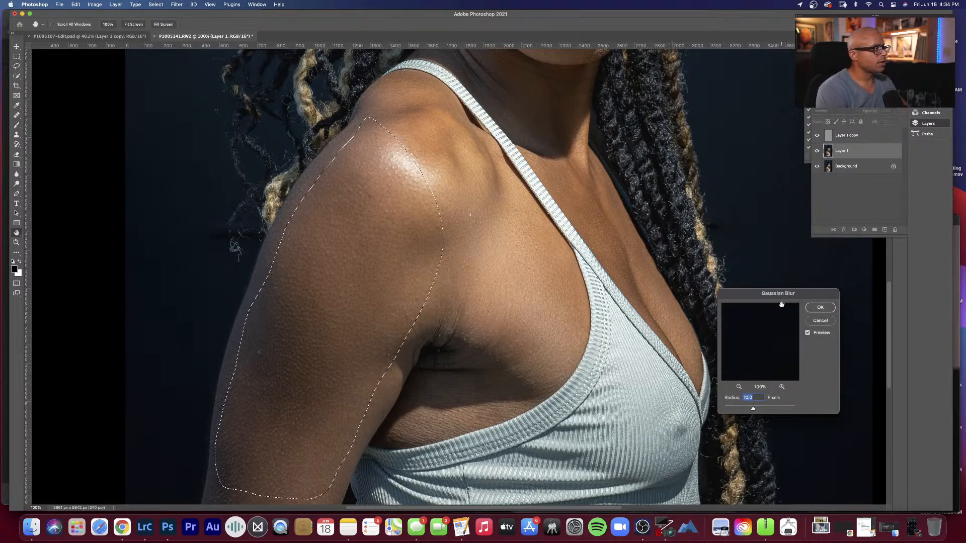
pyautogui.click(820, 307)
pyautogui.hotkey('ctrl', 'd')
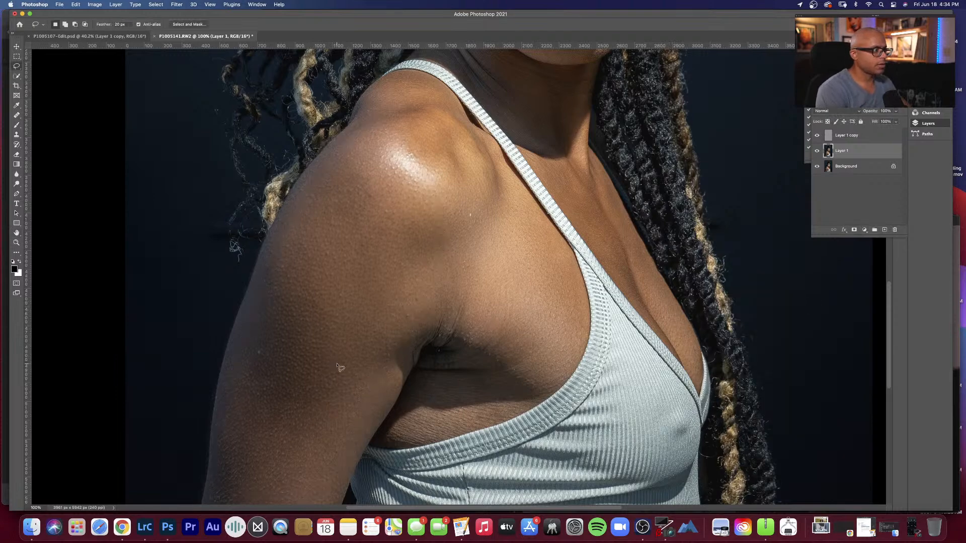
# Step: Lasso the lower part of the arm at the image's bottom edge, apply a 10-pixel Gaussian Blur and clear the selection
pyautogui.press('h')
pyautogui.moveTo(286, 381); pyautogui.dragTo(307, 349)
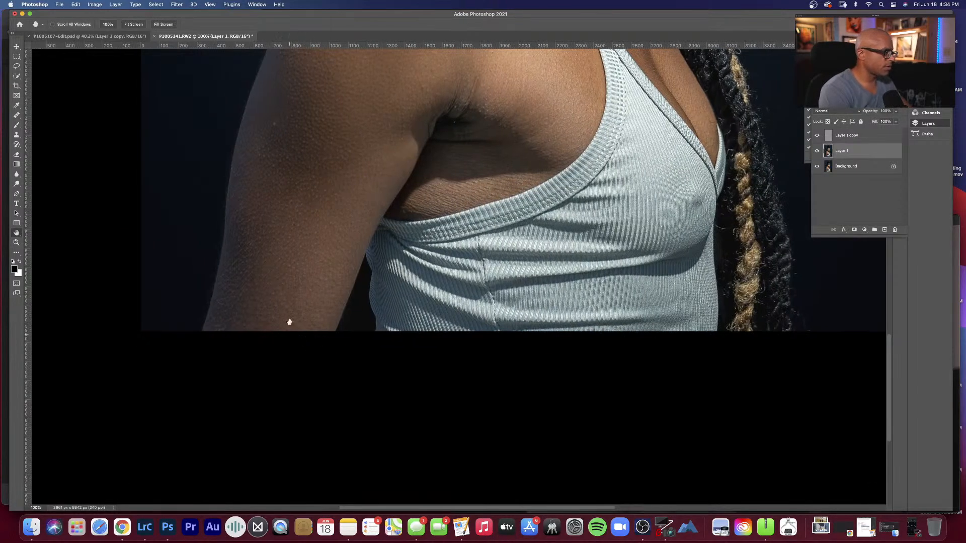
pyautogui.press('l')
pyautogui.moveTo(236, 214)
pyautogui.mouseDown()
pyautogui.moveTo(218, 318)
pyautogui.moveTo(325, 325)
pyautogui.moveTo(379, 209)
pyautogui.moveTo(377, 187)
pyautogui.moveTo(329, 165)
pyautogui.moveTo(272, 163)
pyautogui.moveTo(236, 213)
pyautogui.mouseUp()
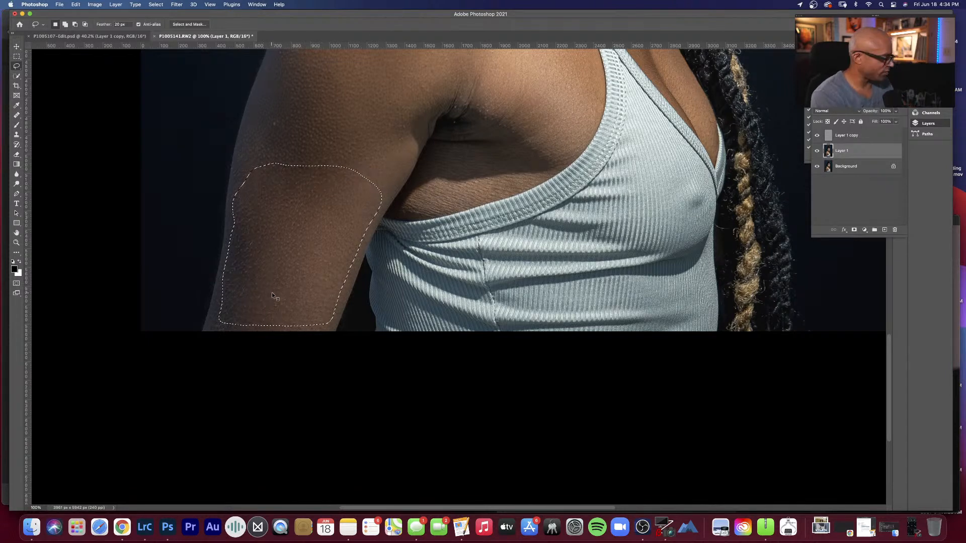
pyautogui.press('super+alt+f')
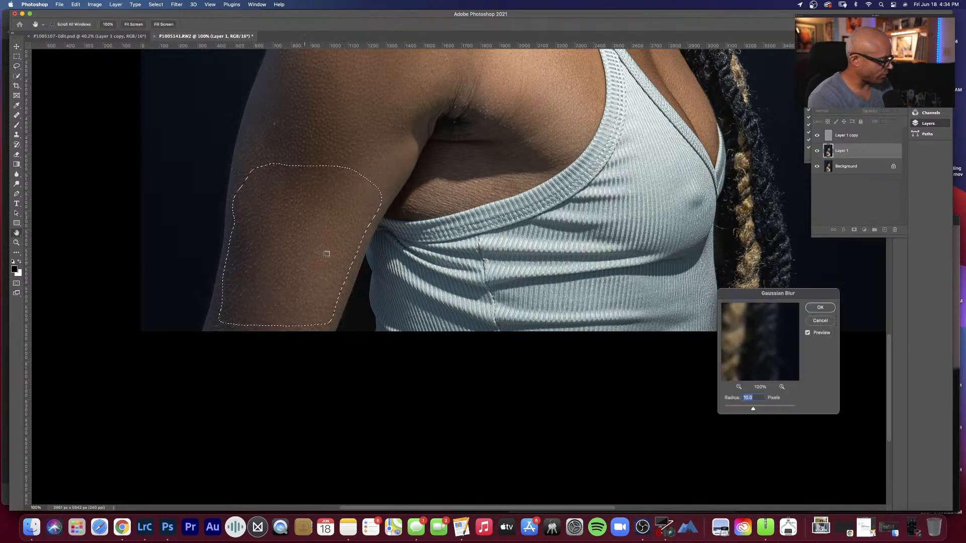
pyautogui.click(819, 308)
pyautogui.press('super+d')
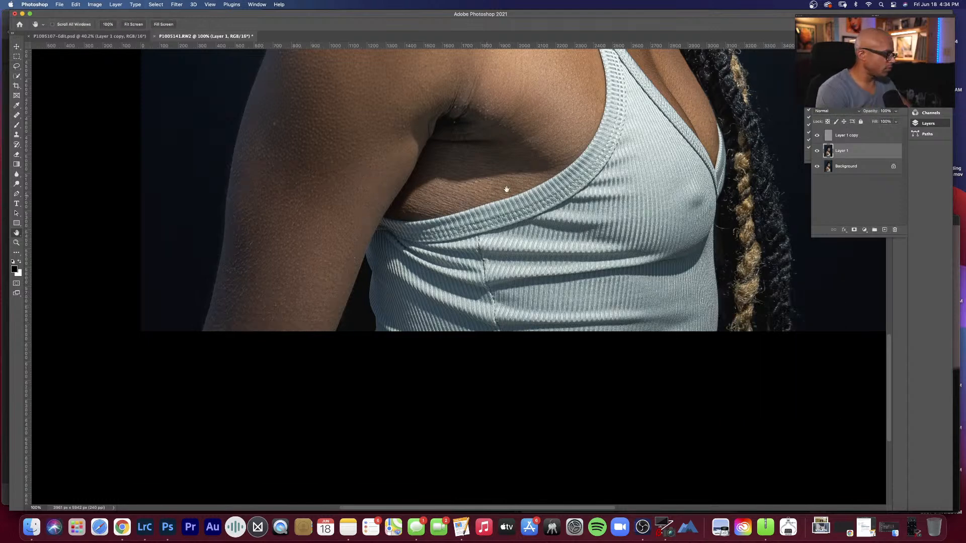
# Step: Lasso the skin between the armpit and the top, use Gaussian Blur with a 15-pixel radius and clear the selection
pyautogui.scroll(5, 517, 176)
pyautogui.press('l')
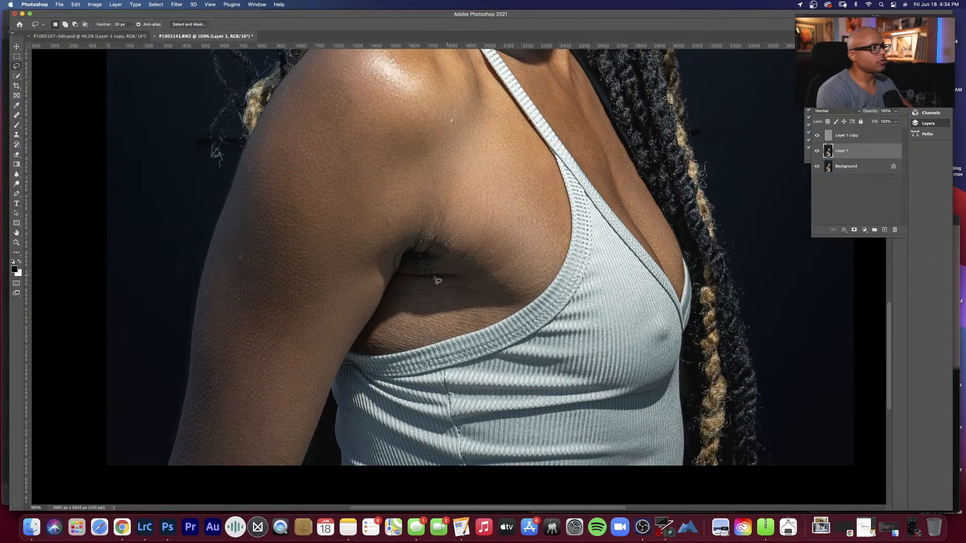
pyautogui.moveTo(392, 285)
pyautogui.mouseDown()
pyautogui.moveTo(370, 342)
pyautogui.moveTo(479, 323)
pyautogui.moveTo(504, 303)
pyautogui.moveTo(498, 292)
pyautogui.moveTo(414, 282)
pyautogui.mouseUp()
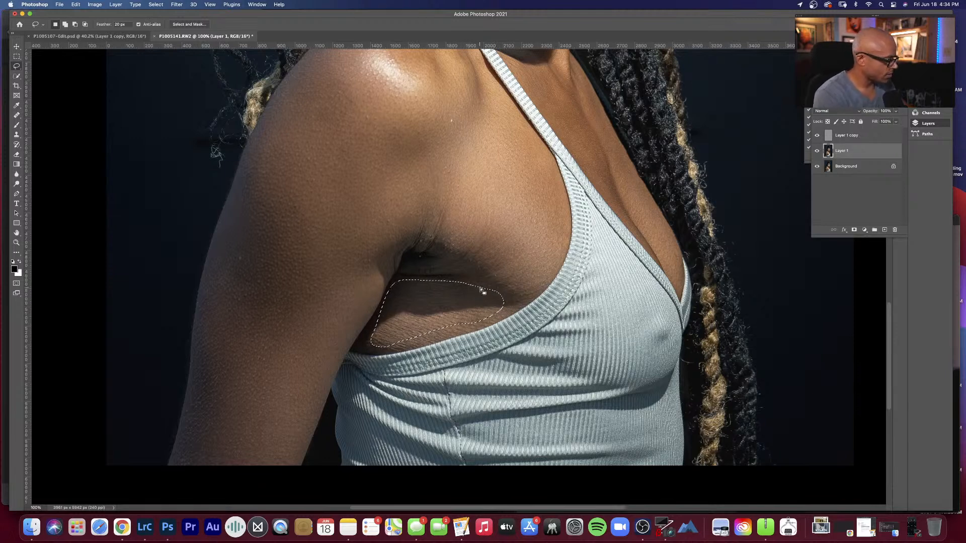
pyautogui.press('super+alt+f')
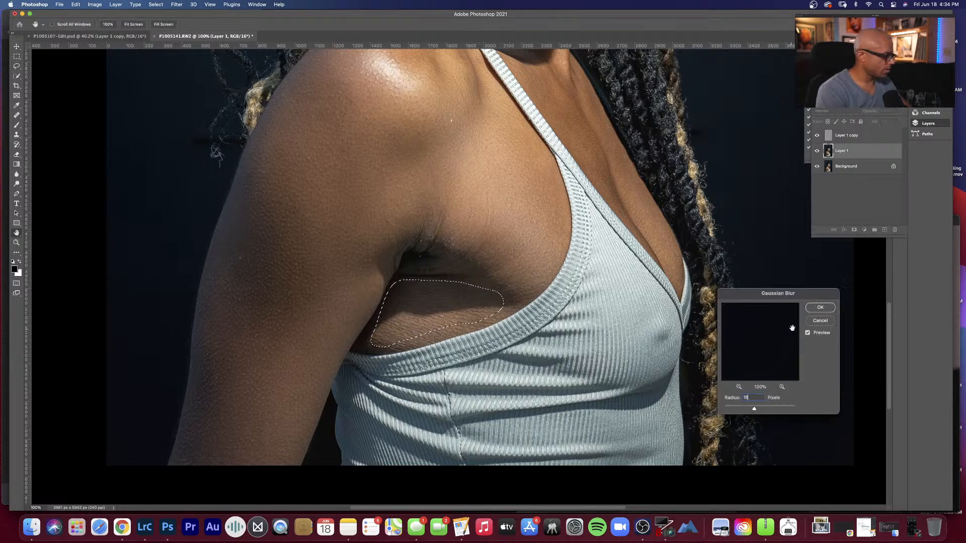
pyautogui.press('Escape')
pyautogui.press('super+d')
pyautogui.press('h')
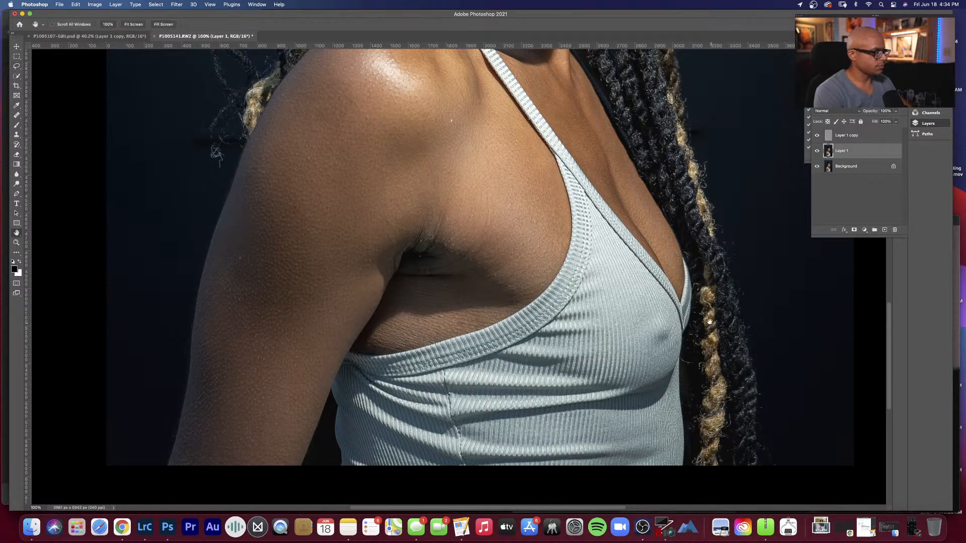
# Step: Save the layered portrait as P1005141-Edit.psd in Photoshop format in the RAW folder
pyautogui.click(54, 4)
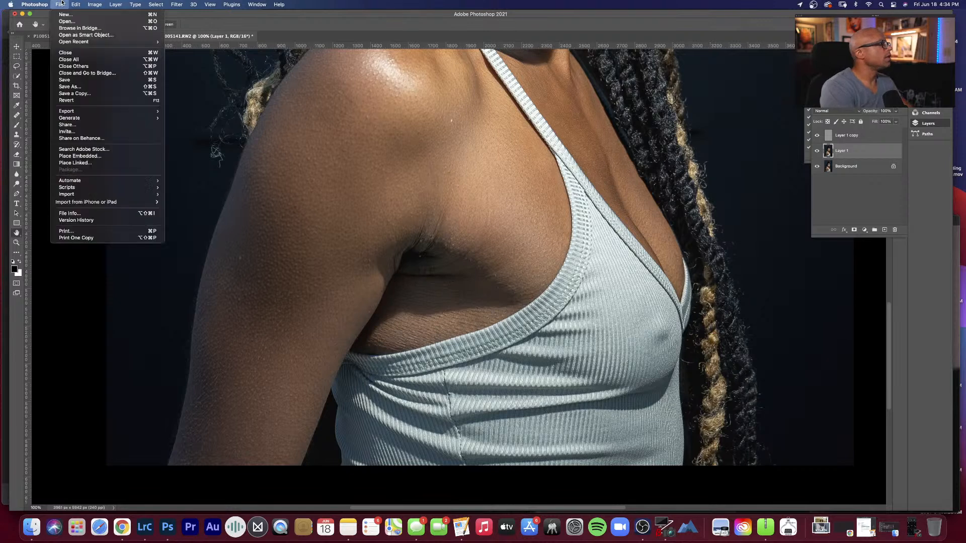
pyautogui.click(75, 87)
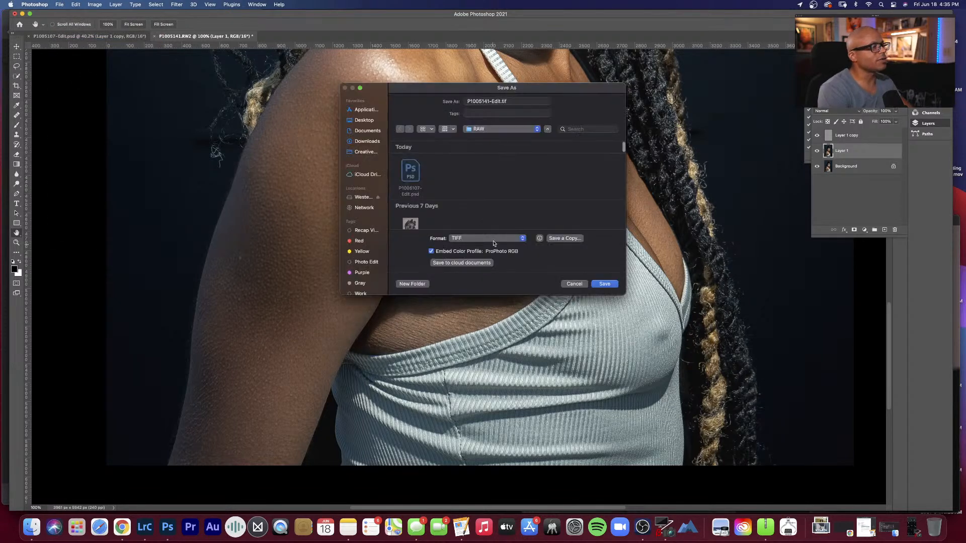
pyautogui.click(495, 241)
pyautogui.click(484, 215)
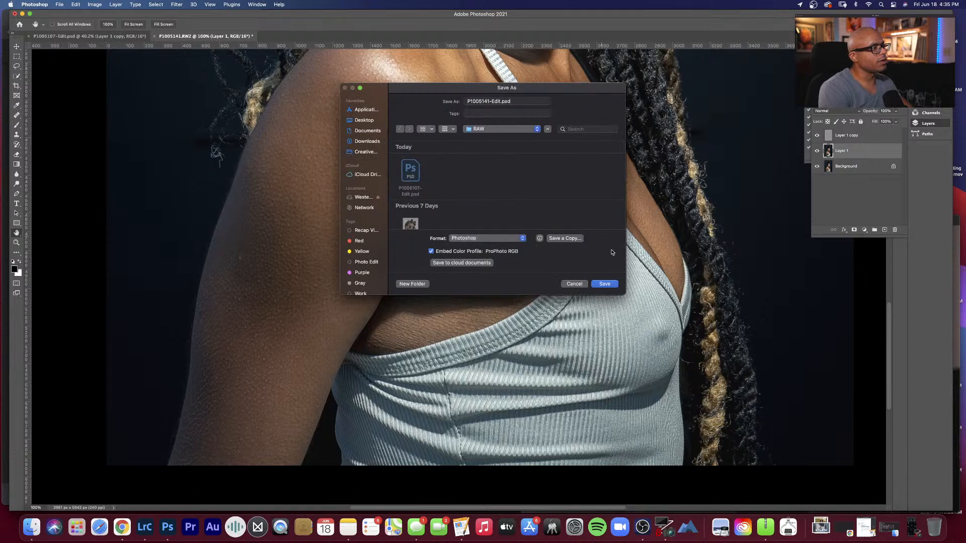
pyautogui.click(605, 284)
pyautogui.click(575, 237)
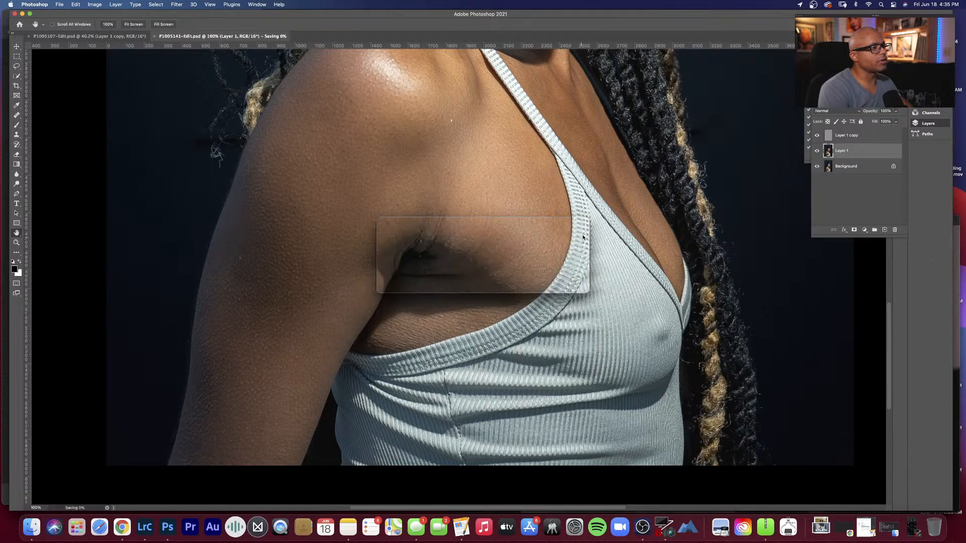
# Step: Look over the retouched shoulder, neck and face, and fit the whole portrait on screen
pyautogui.scroll(5, 486, 216)
pyautogui.scroll(8, 486, 216)
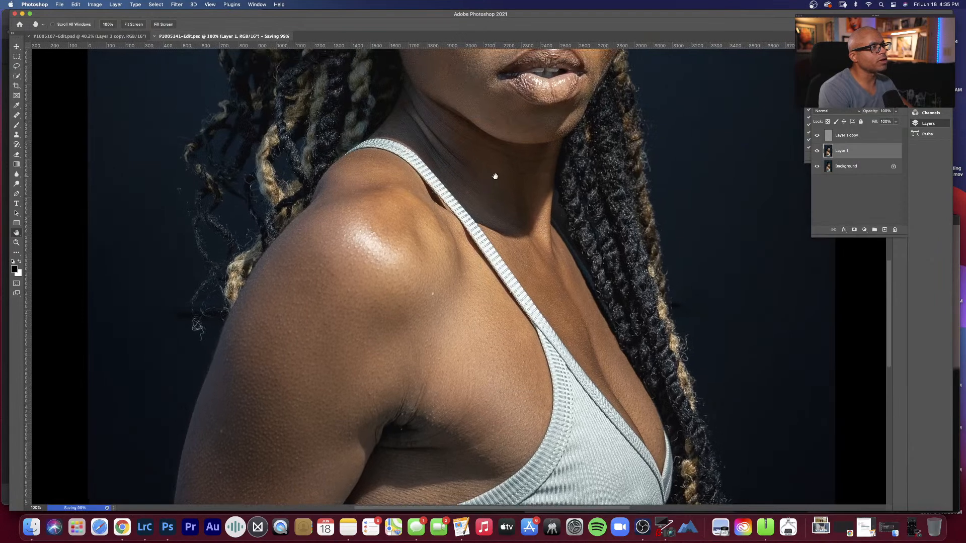
pyautogui.scroll(5, 486, 188)
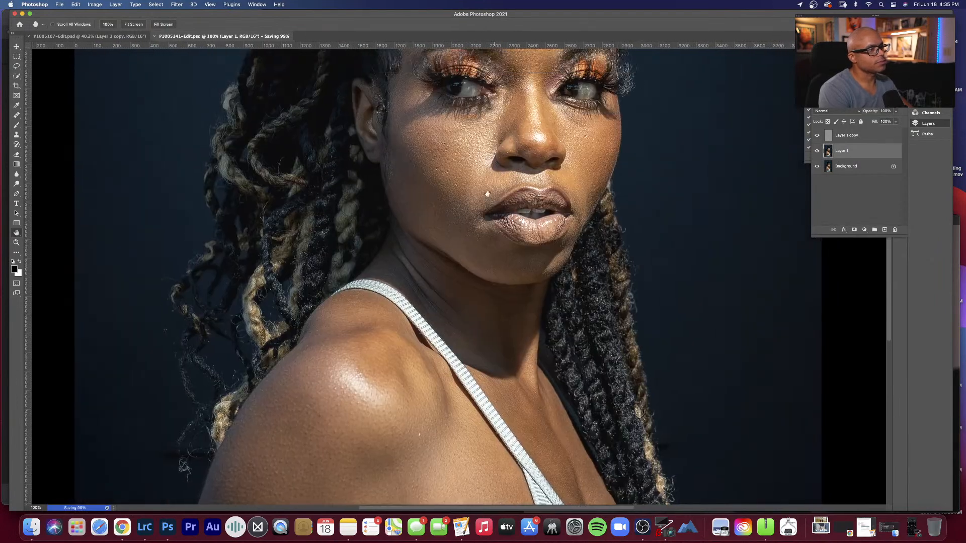
pyautogui.rightClick(450, 157)
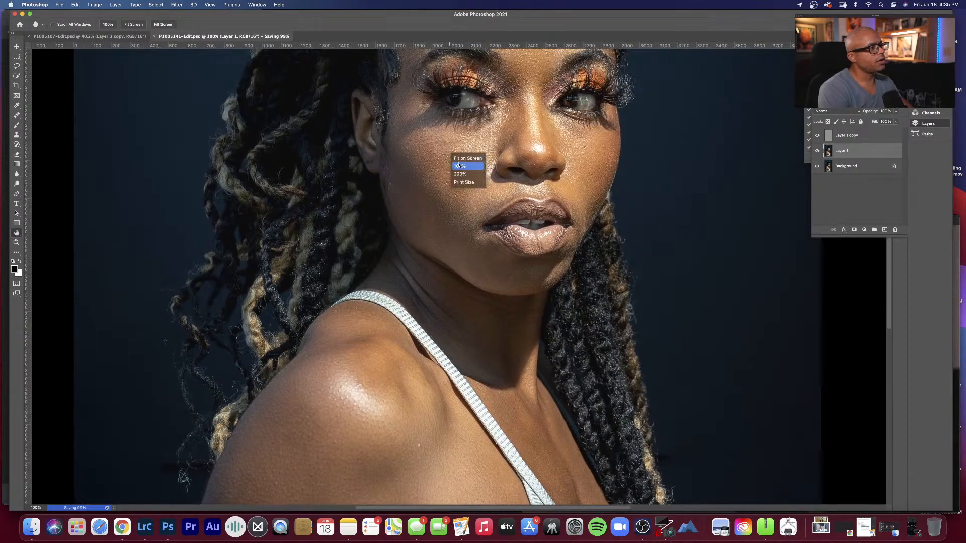
pyautogui.click(460, 161)
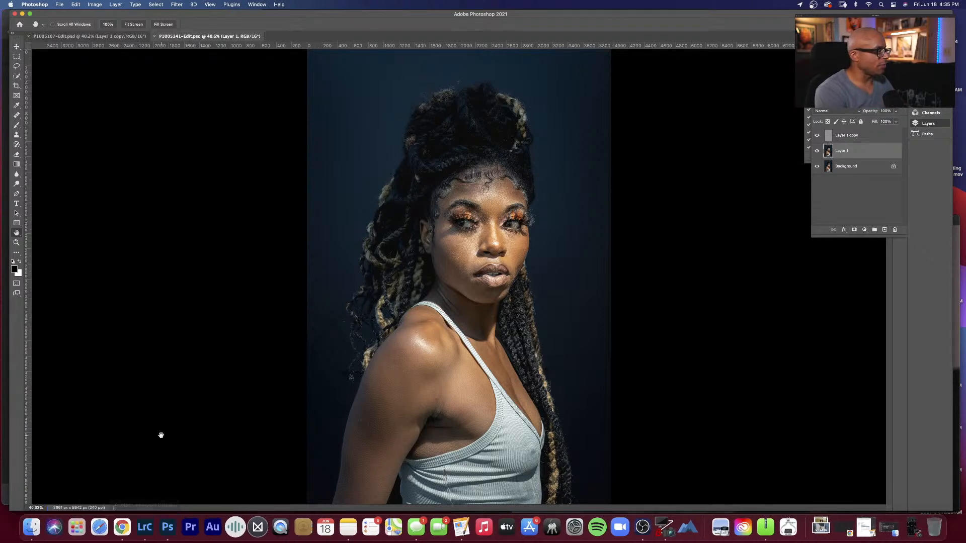
# Step: Switch to Lightroom Classic and compare the subject's face at 100% between P1005141.RW2 and P1005141-Edit.psd
pyautogui.click(149, 524)
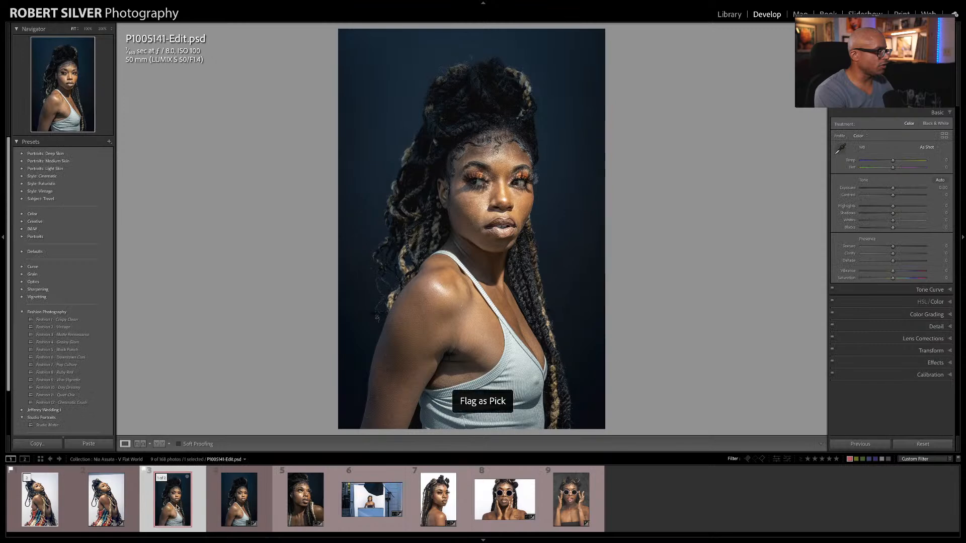
pyautogui.click(224, 501)
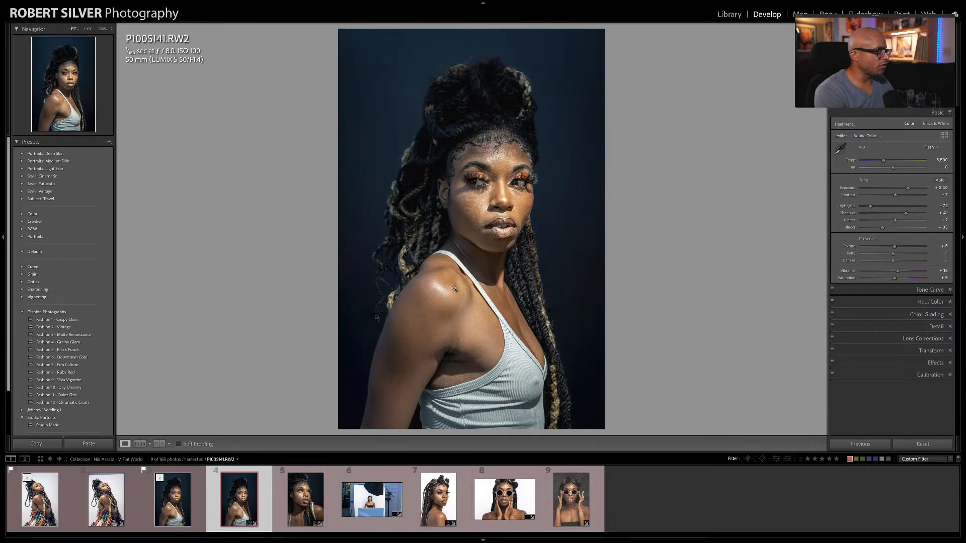
pyautogui.click(505, 189)
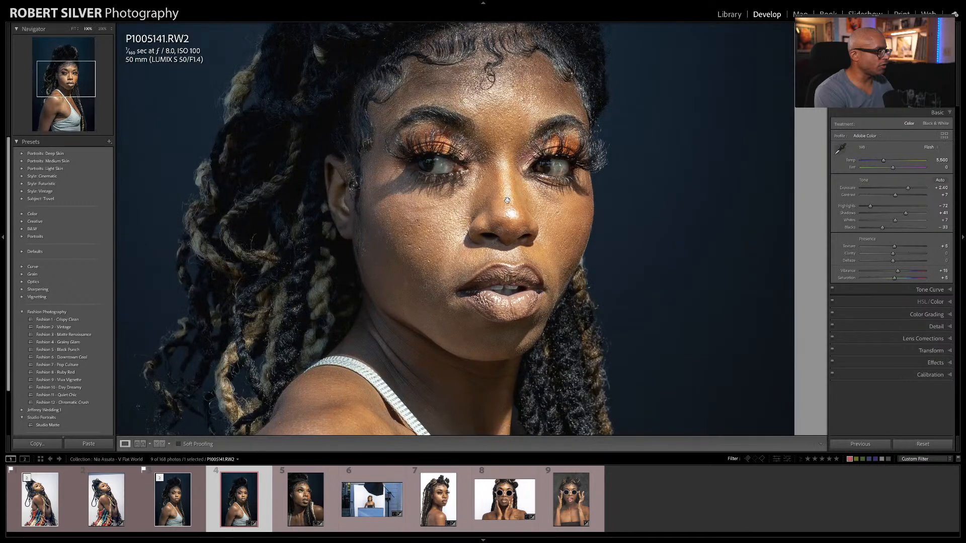
pyautogui.press('Left')
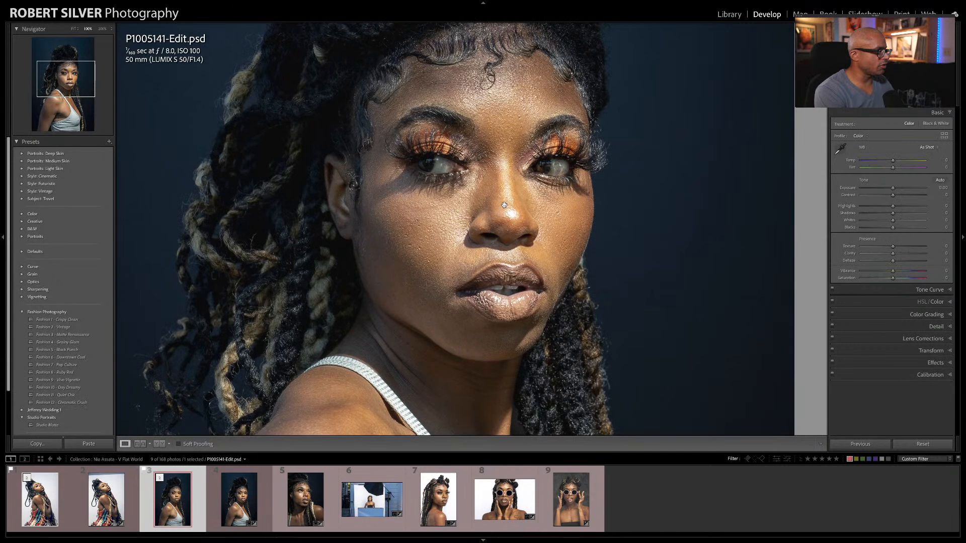
pyautogui.press('Right')
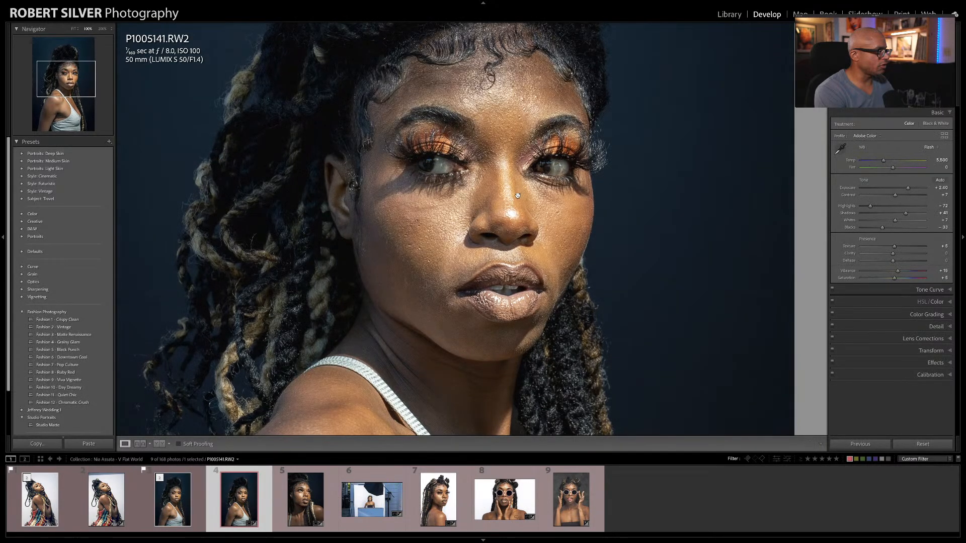
pyautogui.press('Left')
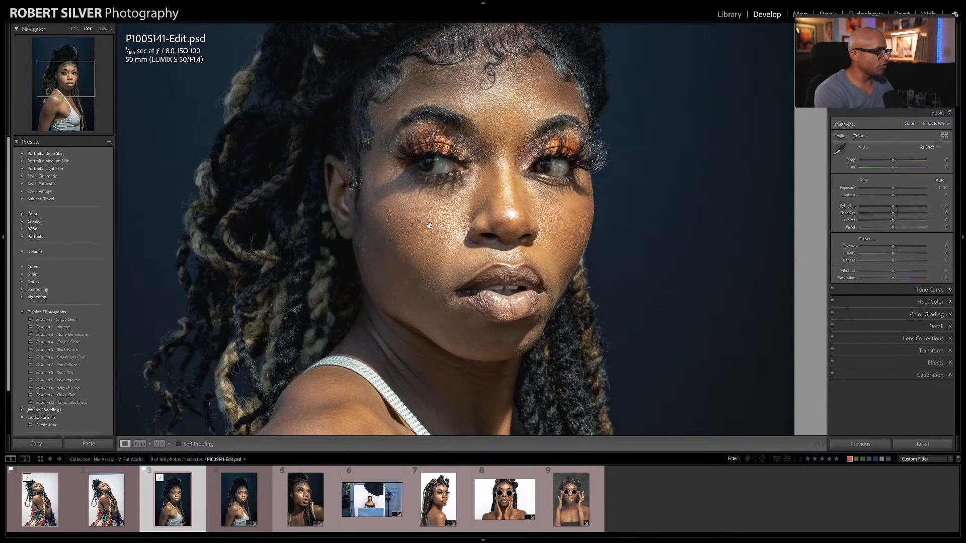
pyautogui.rightClick(378, 239)
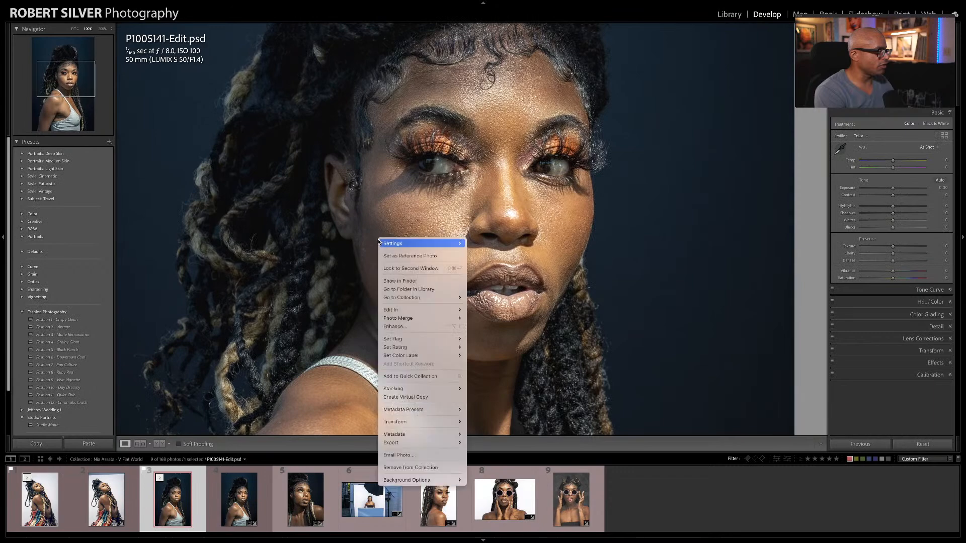
# Step: Look over the whole P1005141-Edit.psd portrait and switch back to Photoshop
pyautogui.click(355, 212)
pyautogui.moveTo(354, 211); pyautogui.dragTo(355, 212)
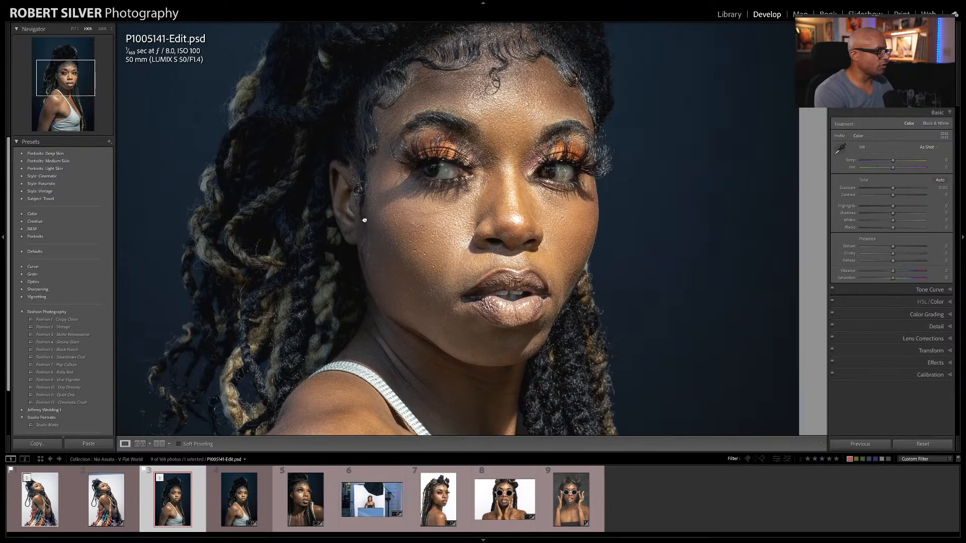
pyautogui.click(371, 220)
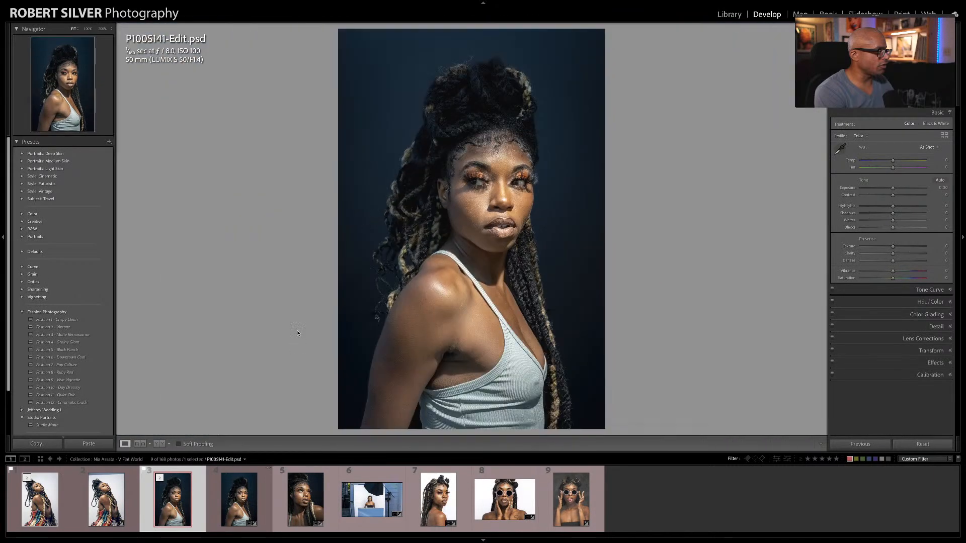
pyautogui.moveTo(172, 541)
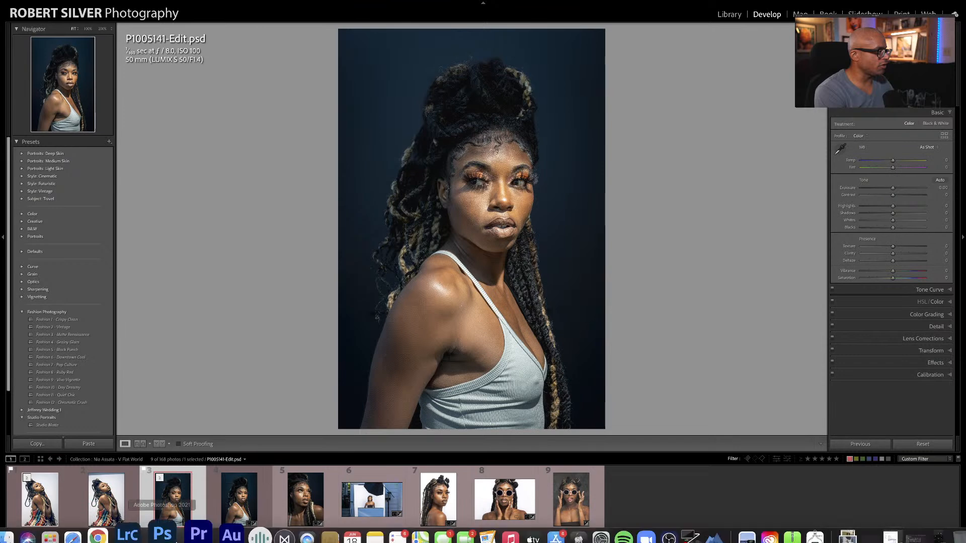
pyautogui.click(170, 526)
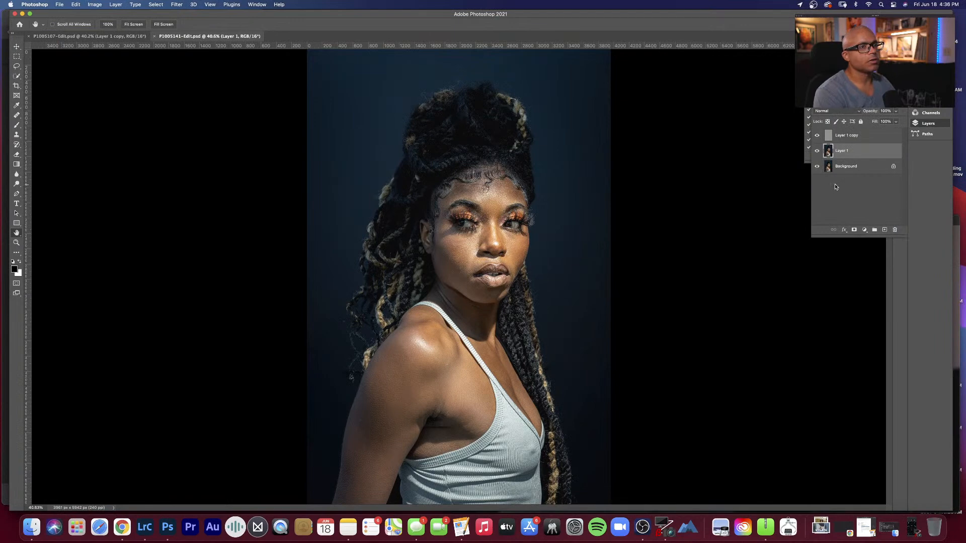
# Step: Select Layer 1 copy and touch up the skin texture on the face with the Clone Stamp
pyautogui.click(866, 134)
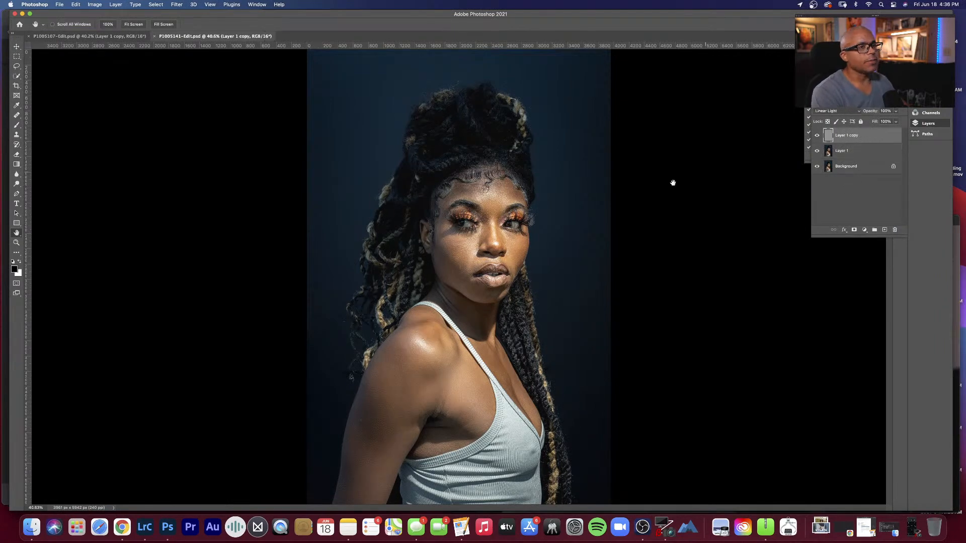
pyautogui.hotkey('alt', 'shift', 'j')
pyautogui.rightClick(480, 243)
pyautogui.click(483, 244)
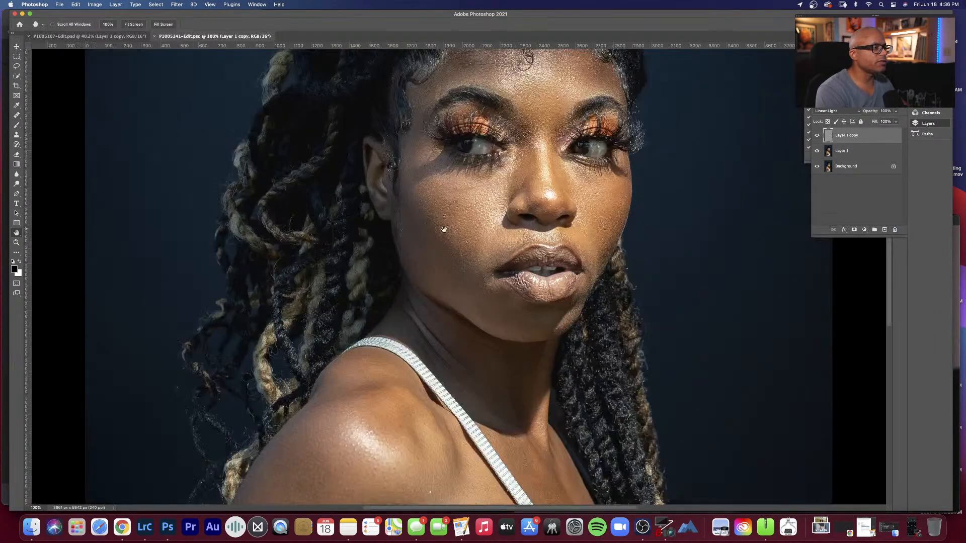
pyautogui.moveTo(495, 195); pyautogui.dragTo(487, 219)
pyautogui.press('s')
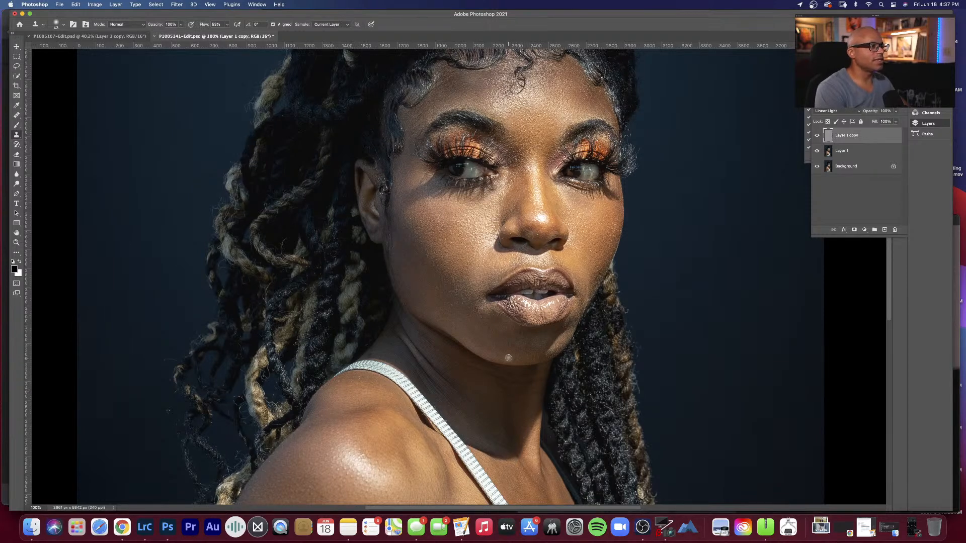
# Step: Clone-stamp the blemish near the outer edge of the upper arm on Layer 1 copy
pyautogui.press('h')
pyautogui.scroll(-10, 466, 318)
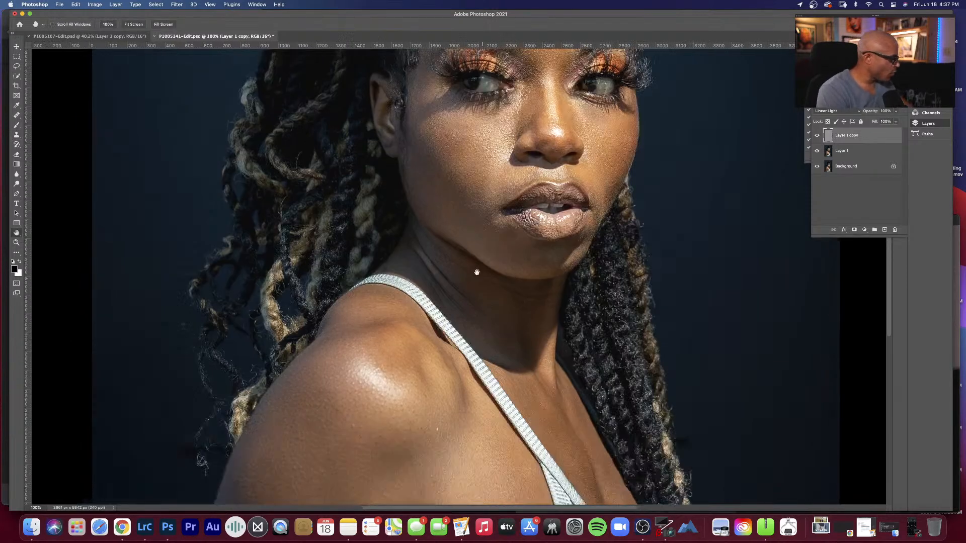
pyautogui.press('s')
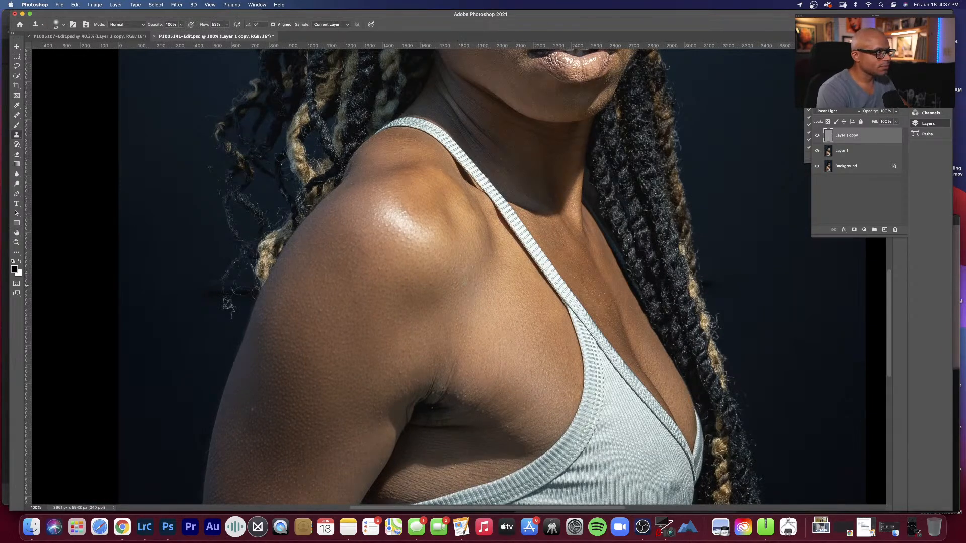
pyautogui.keyDown('alt'); pyautogui.click(272, 411); pyautogui.keyUp('alt')
pyautogui.moveTo(252, 410); pyautogui.dragTo(273, 401)
pyautogui.keyDown('alt'); pyautogui.click(268, 413); pyautogui.keyUp('alt')
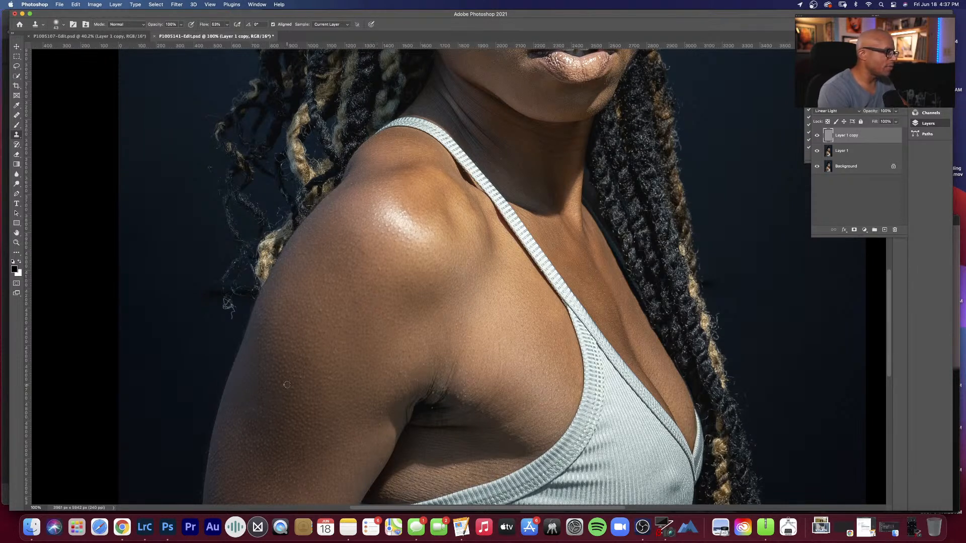
# Step: Inspect the chest, lower arm, shoulder and neck for remaining skin blemishes
pyautogui.press('space')
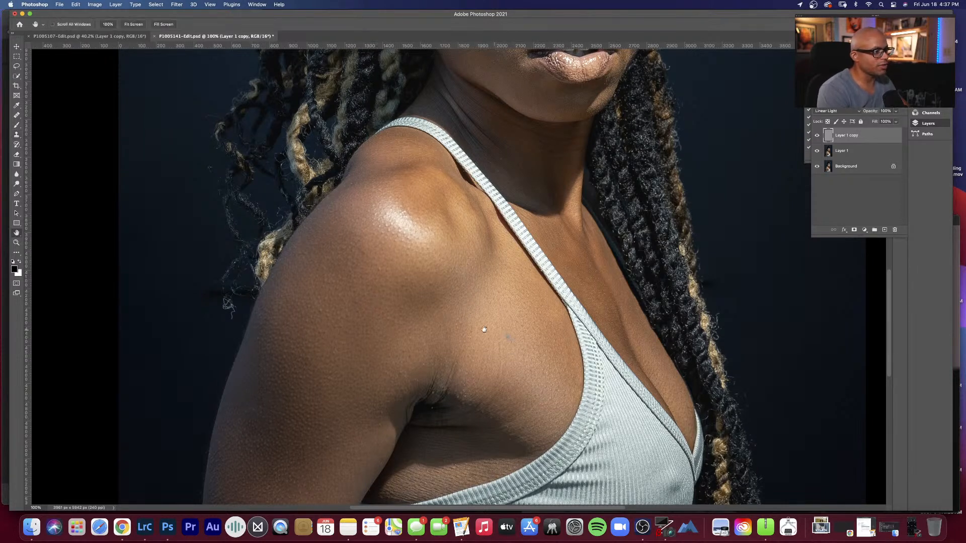
pyautogui.moveTo(469, 348); pyautogui.dragTo(474, 303)
pyautogui.moveTo(476, 262); pyautogui.dragTo(484, 324)
pyautogui.moveTo(490, 293); pyautogui.dragTo(502, 244)
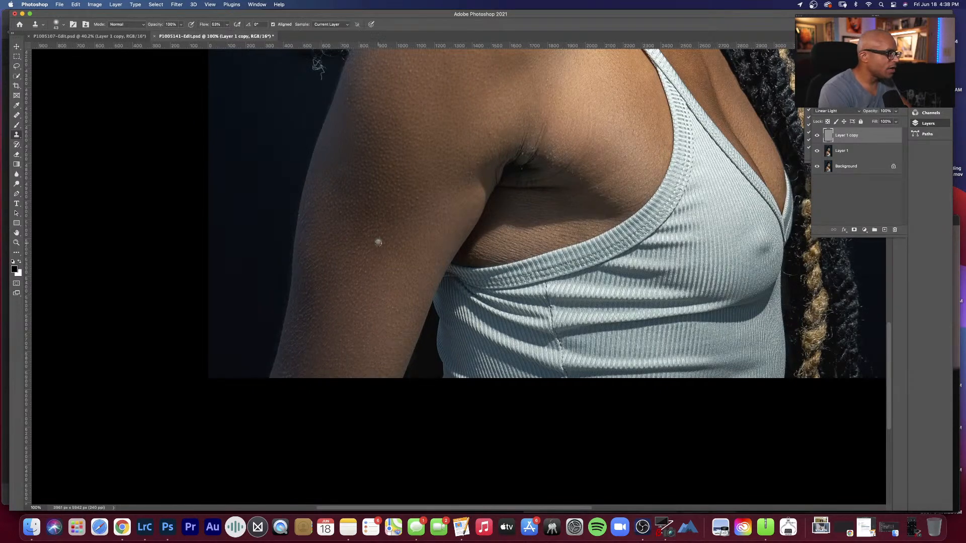
pyautogui.press('space')
pyautogui.moveTo(395, 237); pyautogui.dragTo(429, 235)
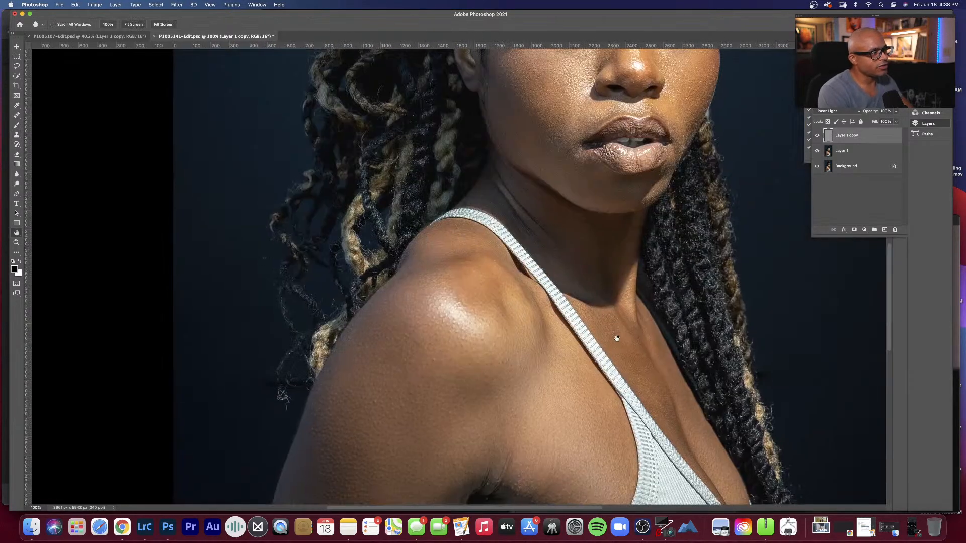
pyautogui.scroll(-8, 611, 296)
pyautogui.scroll(10, 604, 312)
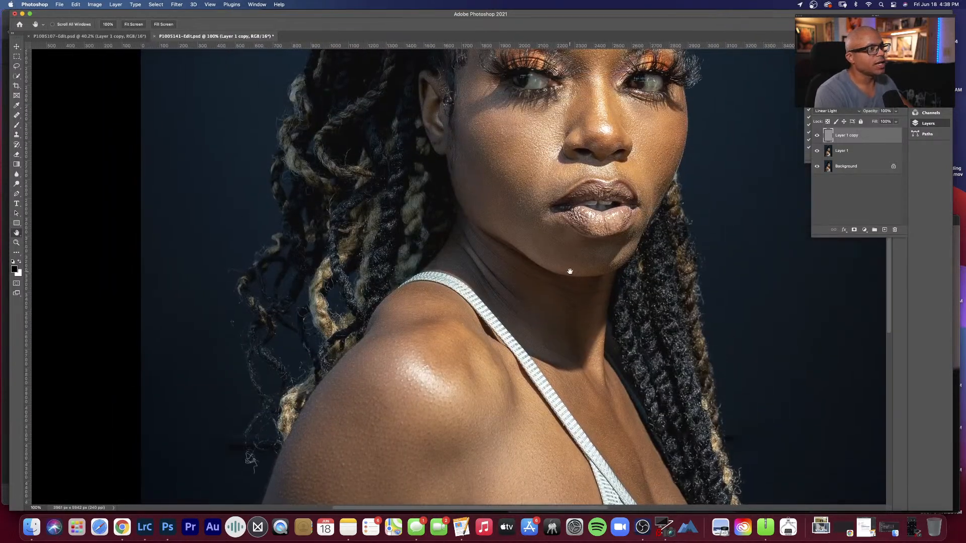
# Step: Touch up the skin beside the mouth with the Clone Stamp and save the portrait
pyautogui.press('s')
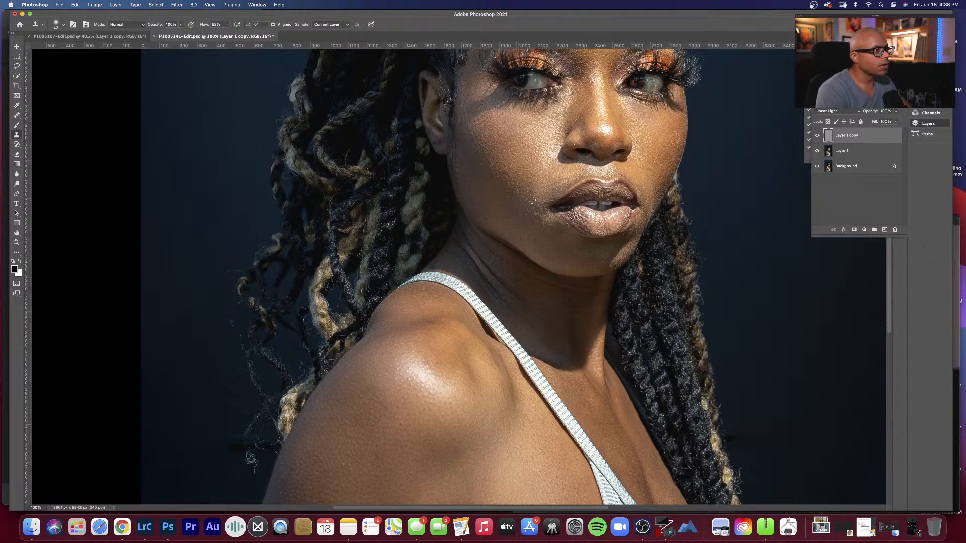
pyautogui.press('h')
pyautogui.rightClick(534, 184)
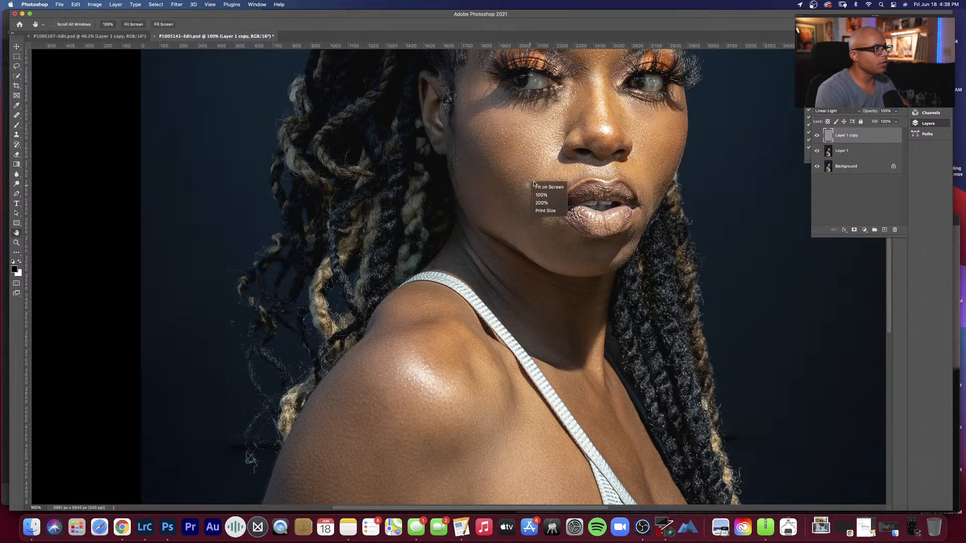
pyautogui.click(548, 187)
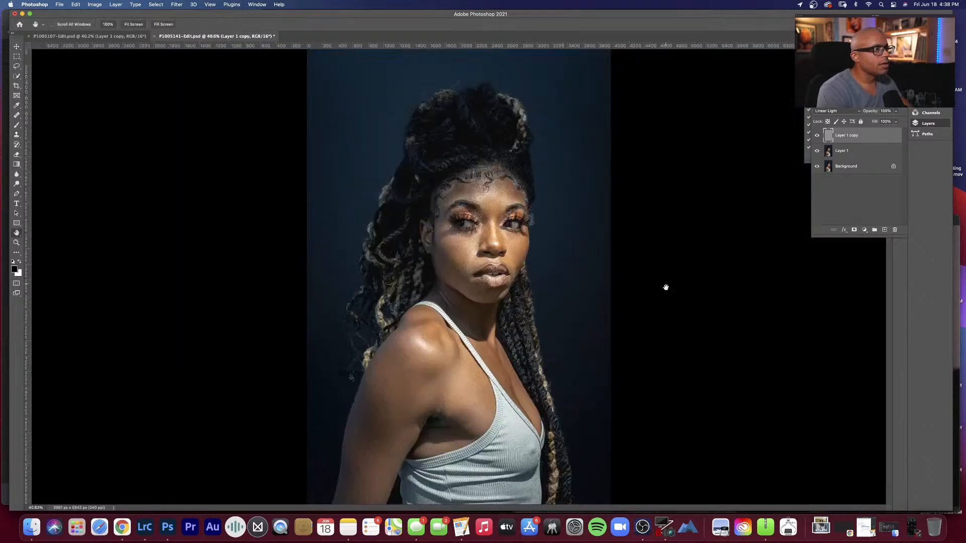
pyautogui.press('super+s')
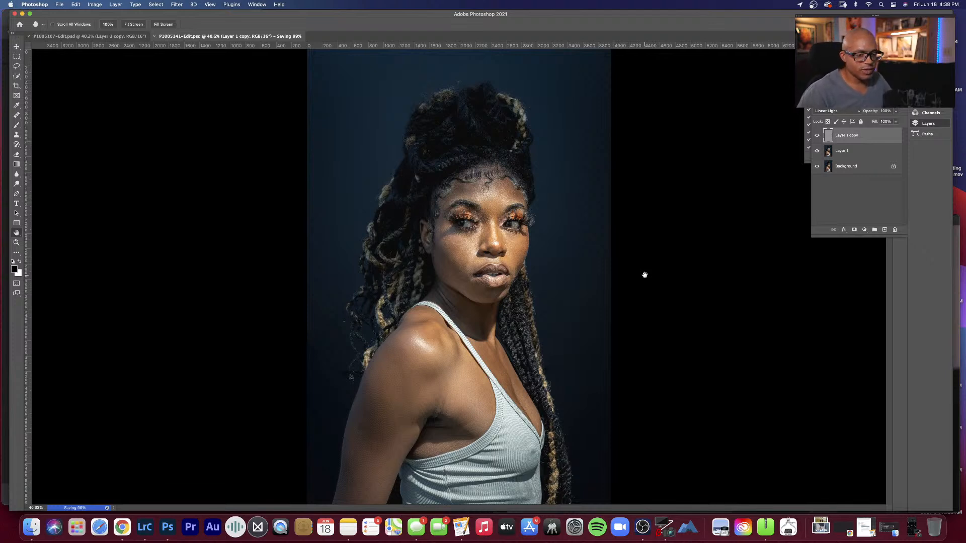
# Step: Clone-stamp the remaining texture flaws on the forehead and save the portrait again
pyautogui.rightClick(475, 196)
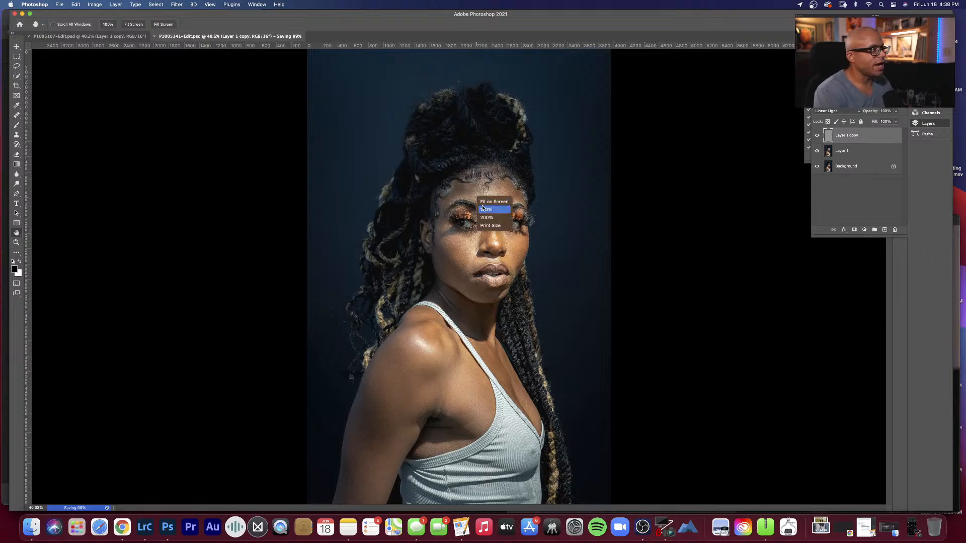
pyautogui.click(489, 208)
pyautogui.moveTo(500, 164); pyautogui.dragTo(507, 190)
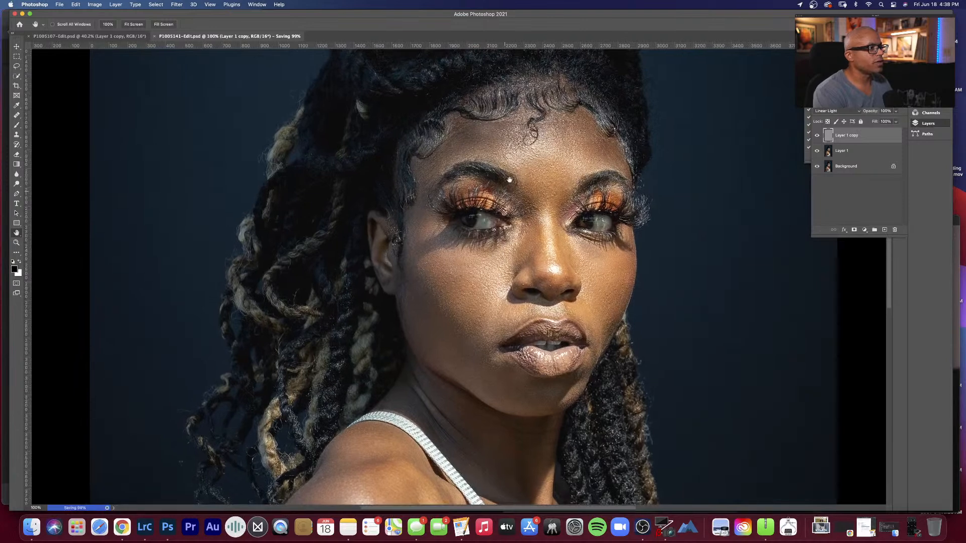
pyautogui.press('s')
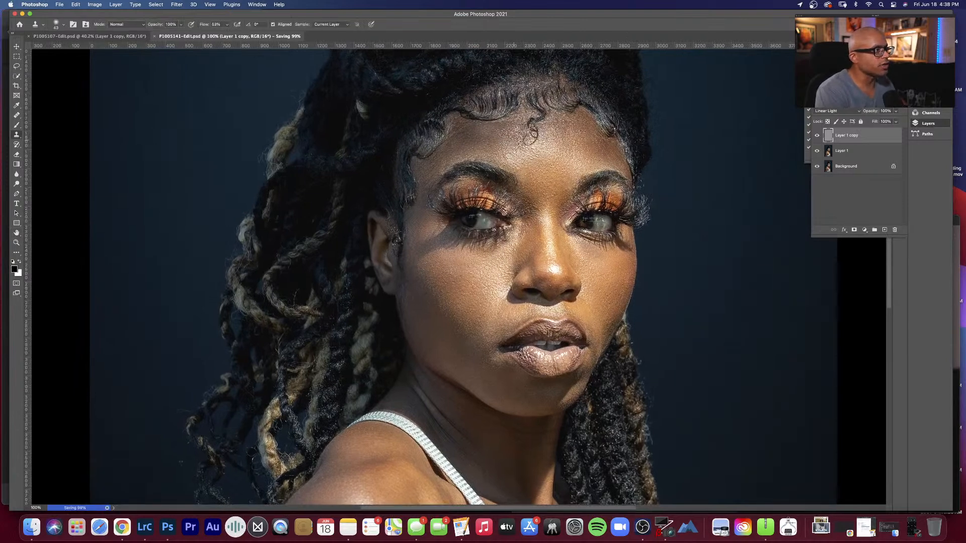
pyautogui.click(513, 142)
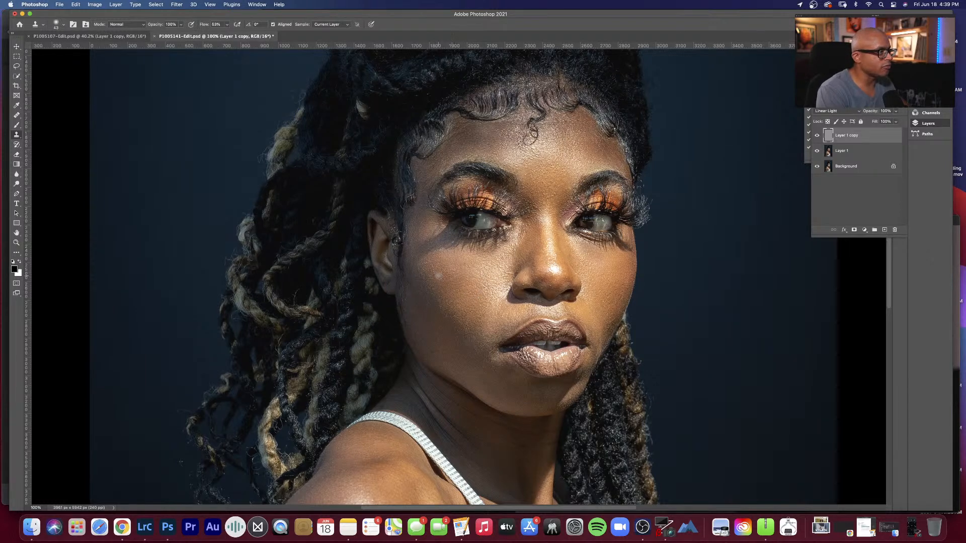
pyautogui.press('super+s')
pyautogui.press('h')
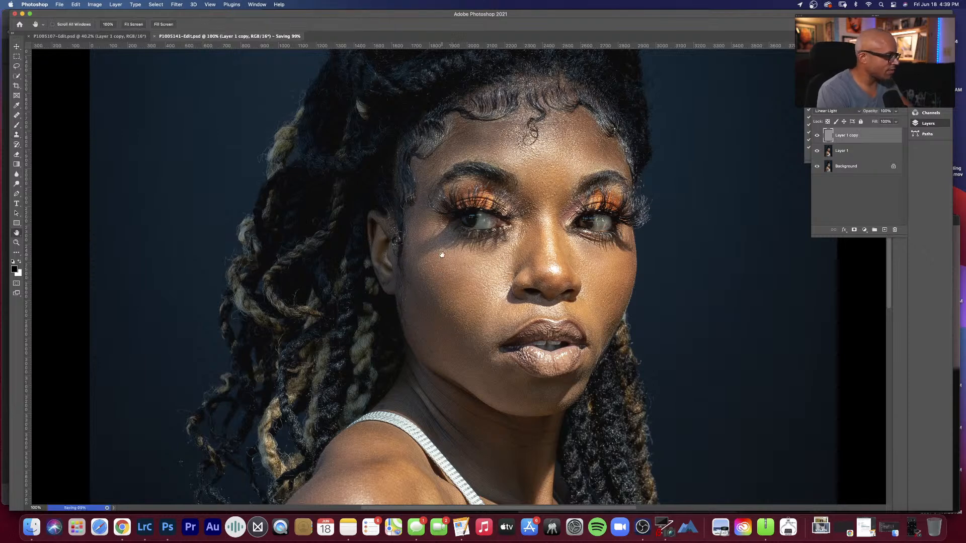
pyautogui.rightClick(449, 245)
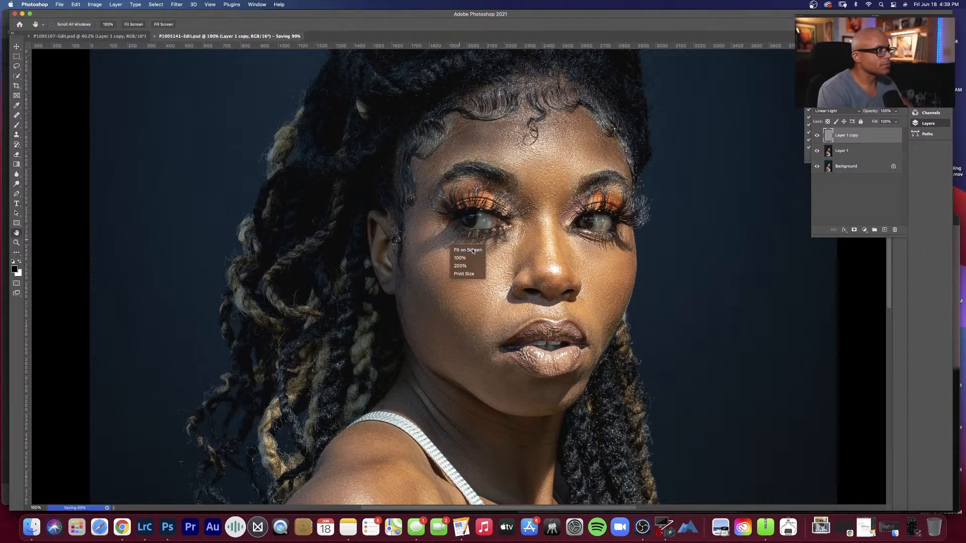
pyautogui.click(469, 250)
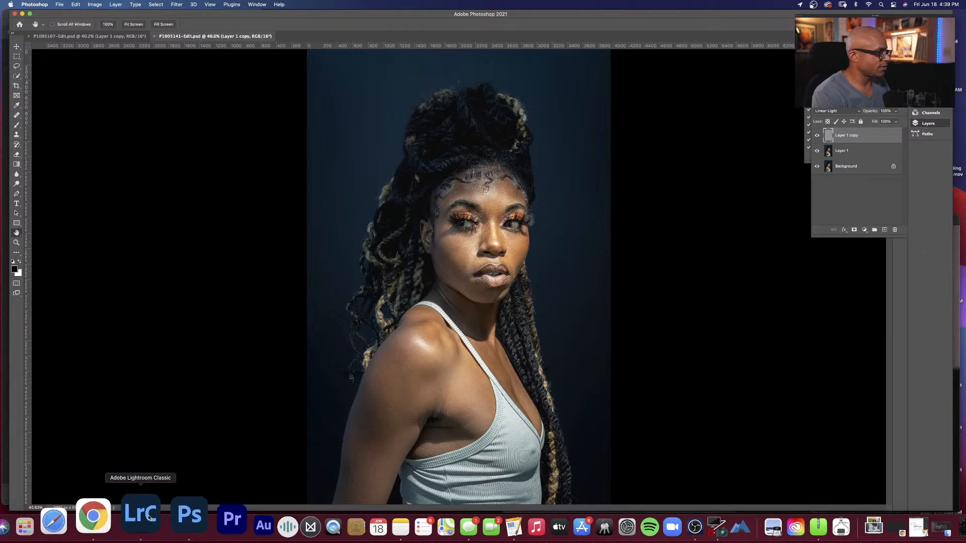
# Step: Switch to Lightroom Classic, hide the toolbar and compare the full portraits P1005141.RW2 and P1005141-Edit.psd
pyautogui.click(134, 516)
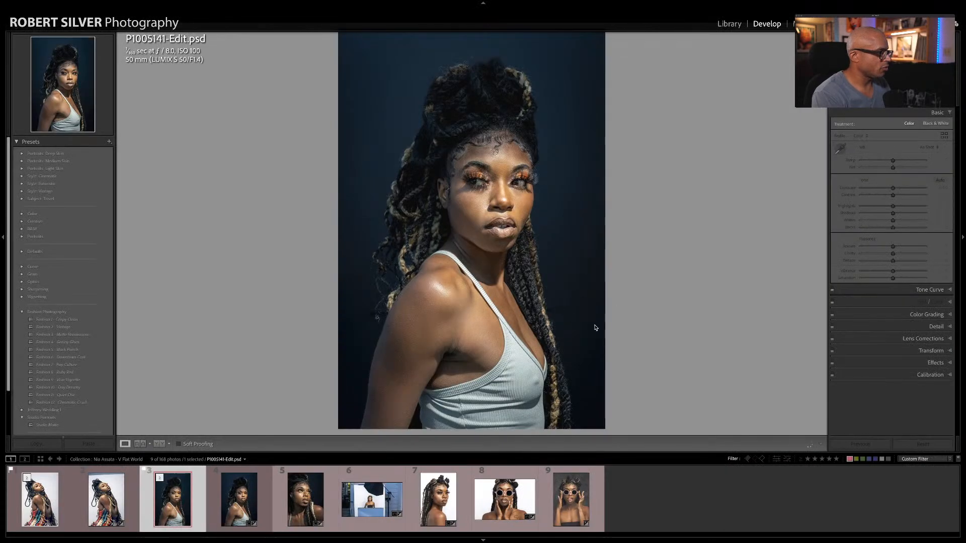
pyautogui.press('Right')
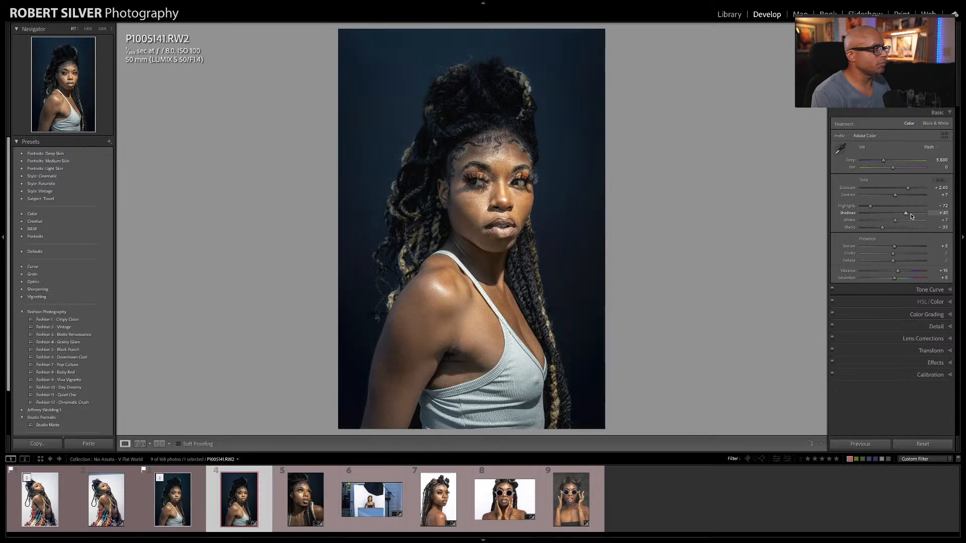
pyautogui.press('t')
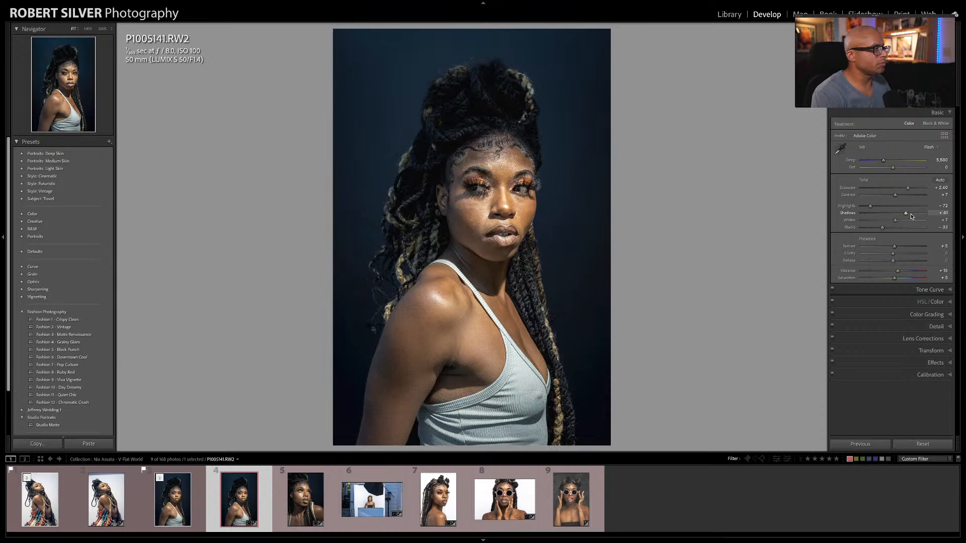
pyautogui.press('Left')
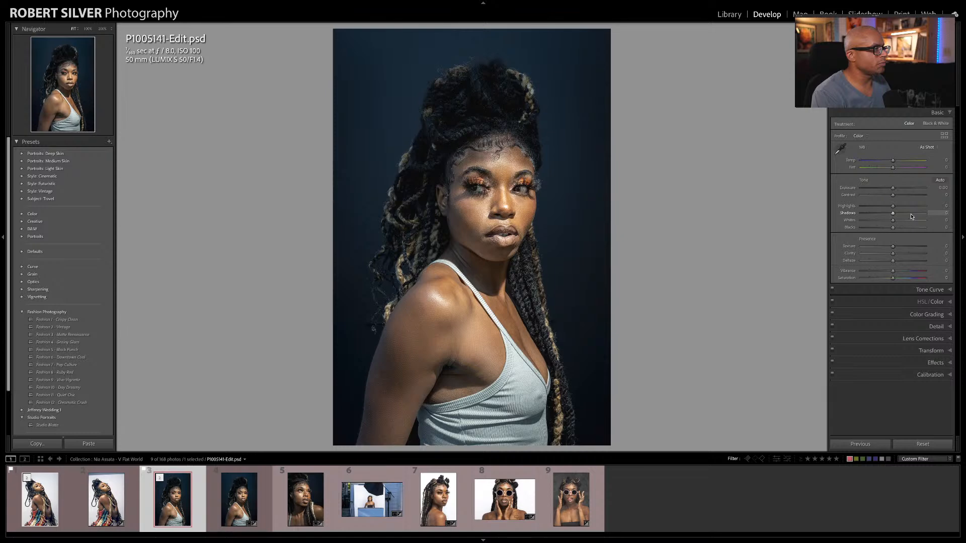
pyautogui.press('Right')
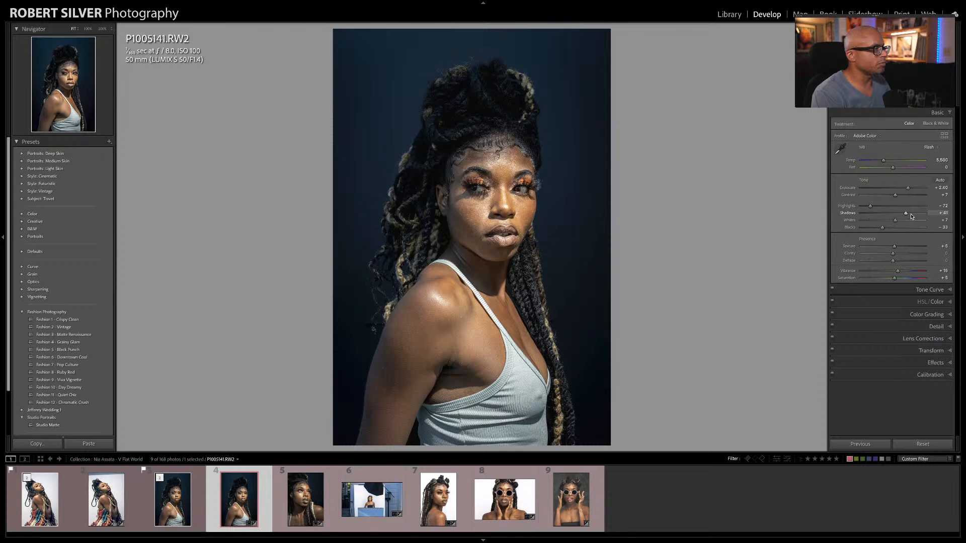
pyautogui.press('Left')
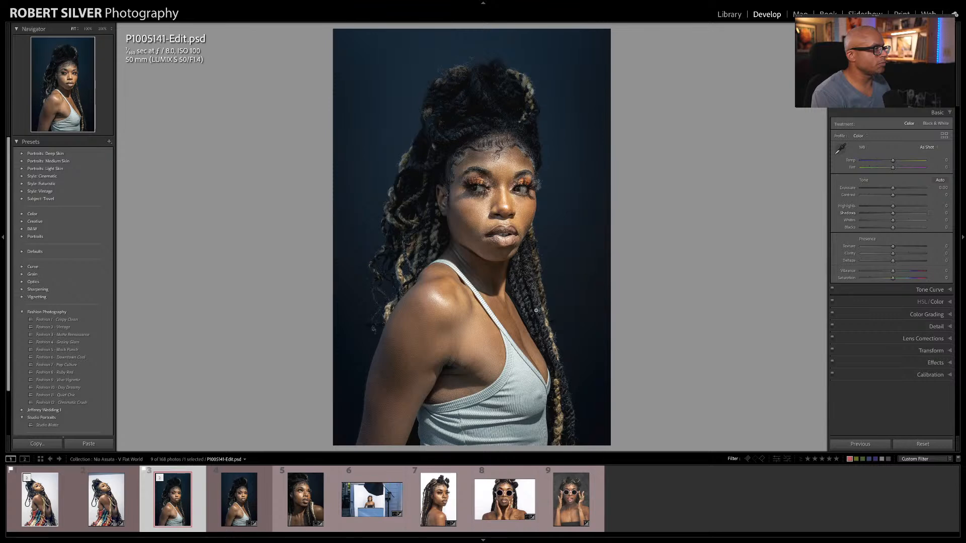
# Step: Display P1005158.RW2 and look at its options for editing in Adobe Photoshop 2021
pyautogui.click(303, 505)
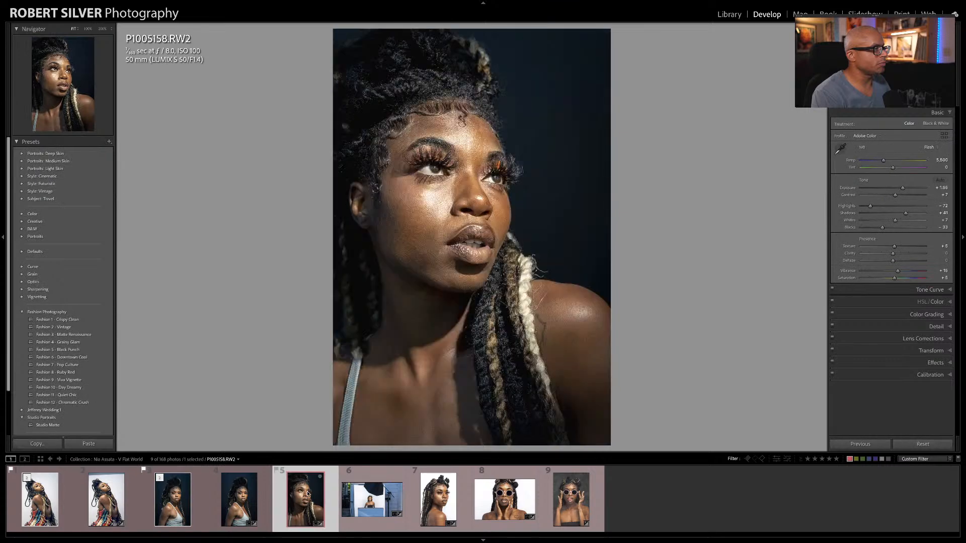
pyautogui.rightClick(301, 497)
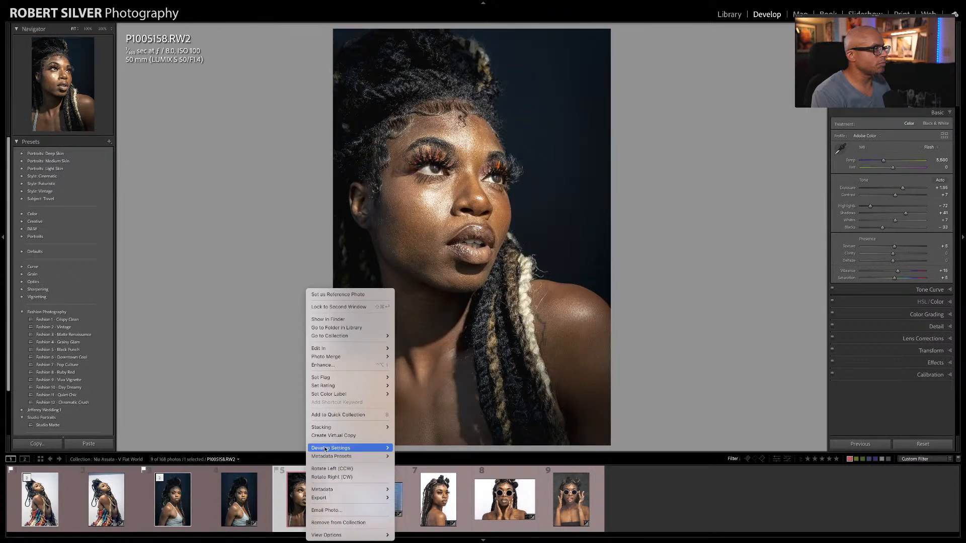
pyautogui.moveTo(359, 351)
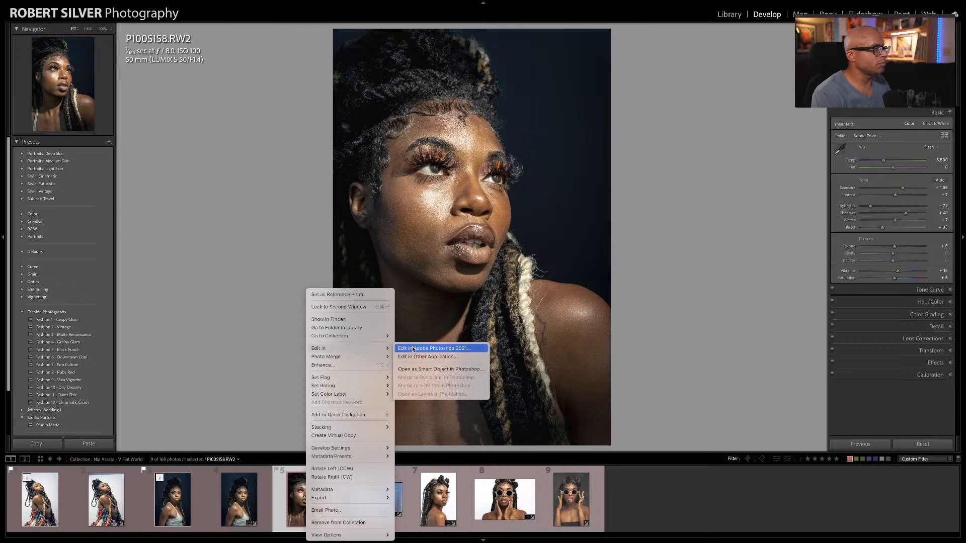
pyautogui.click(271, 384)
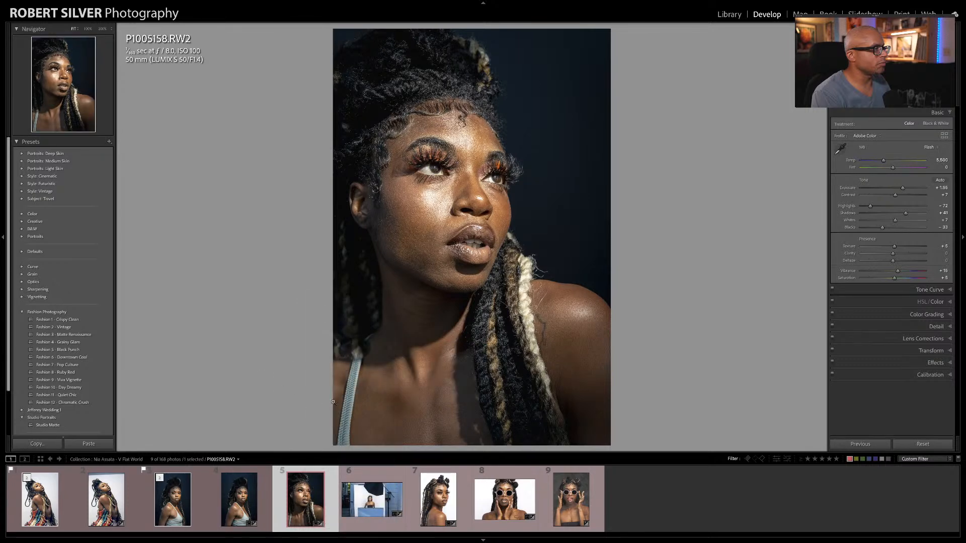
# Step: Display P1005186.RW2 and open it in Adobe Photoshop 2021 for editing
pyautogui.click(443, 501)
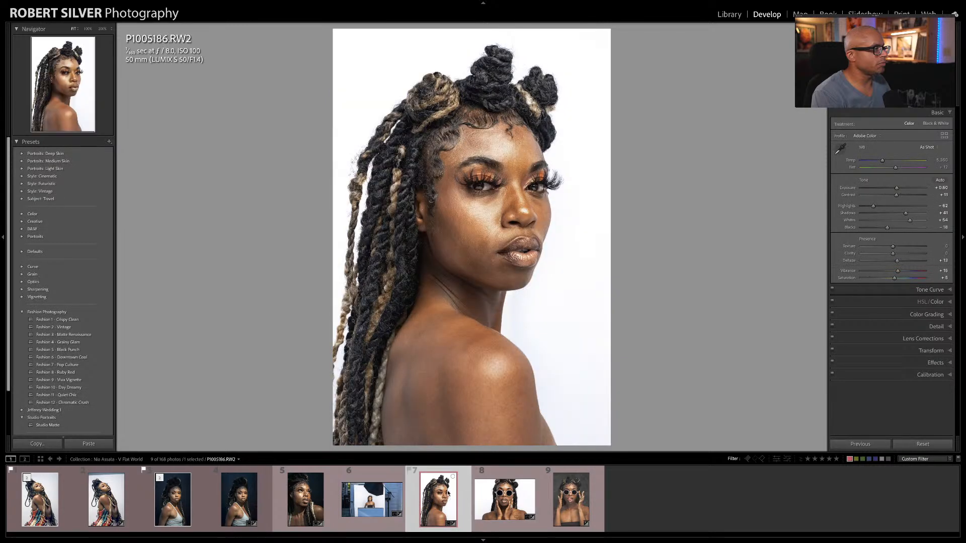
pyautogui.rightClick(449, 496)
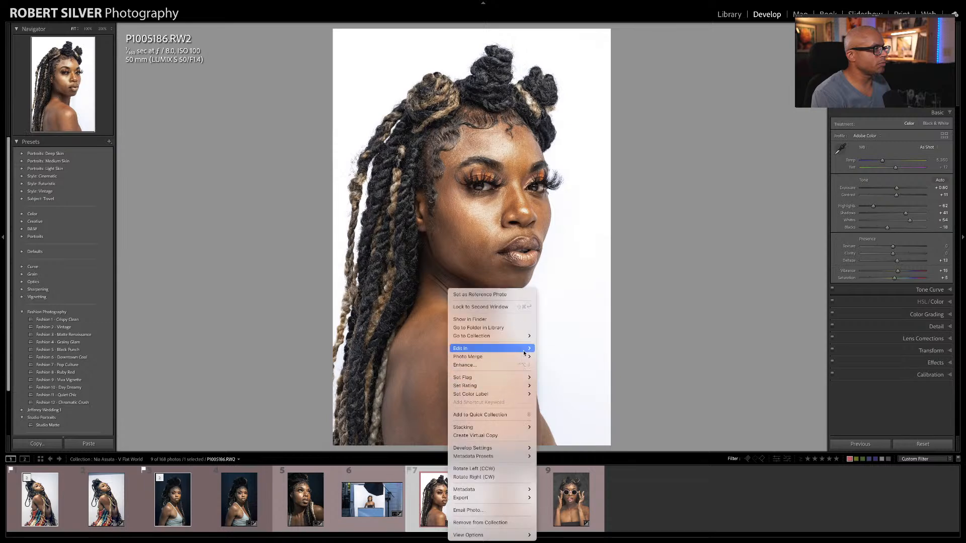
pyautogui.click(543, 349)
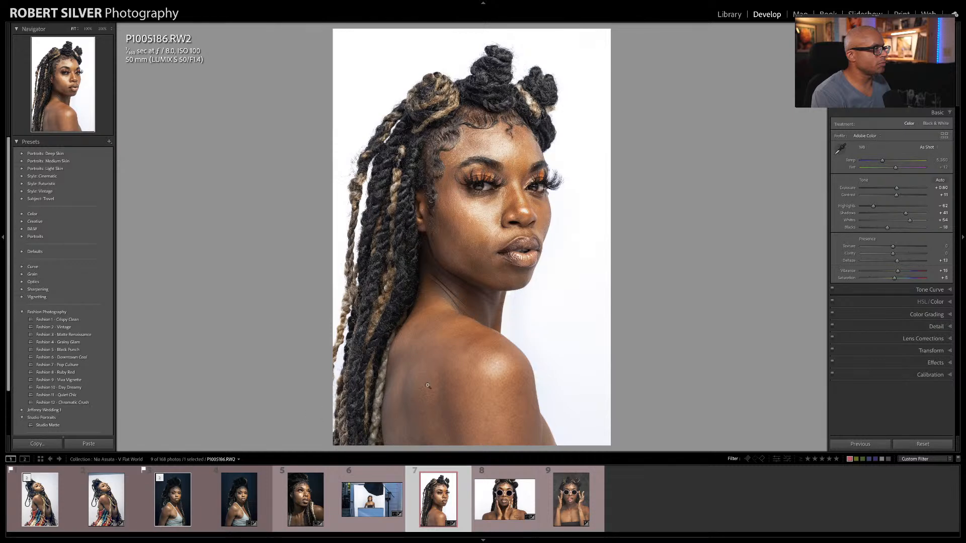
pyautogui.moveTo(226, 538)
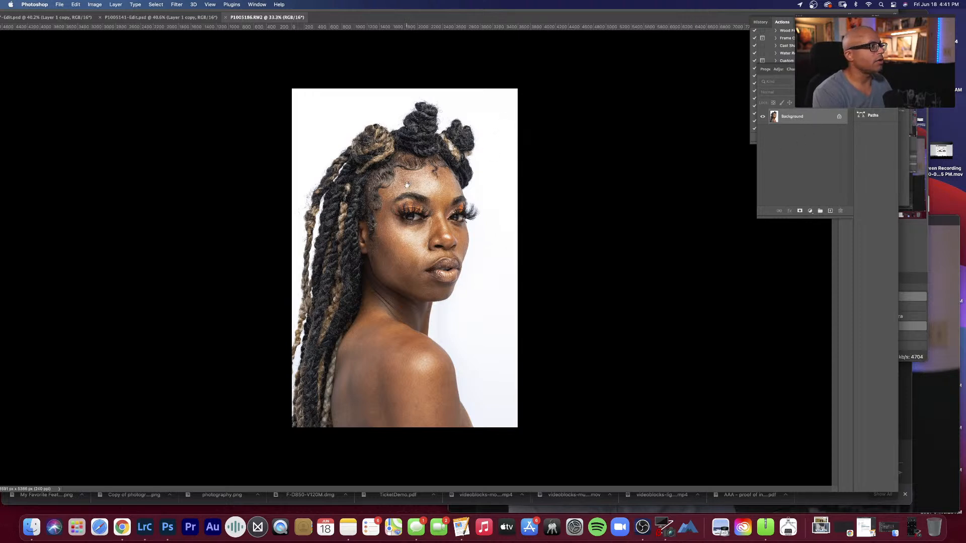
# Step: View the portrait at 100% and duplicate the Background layer for retouching
pyautogui.rightClick(484, 197)
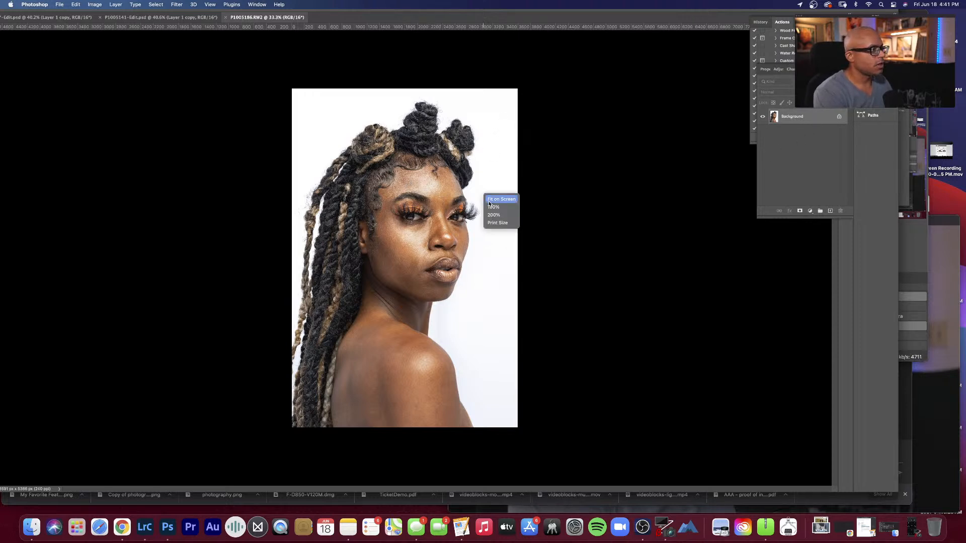
pyautogui.click(491, 207)
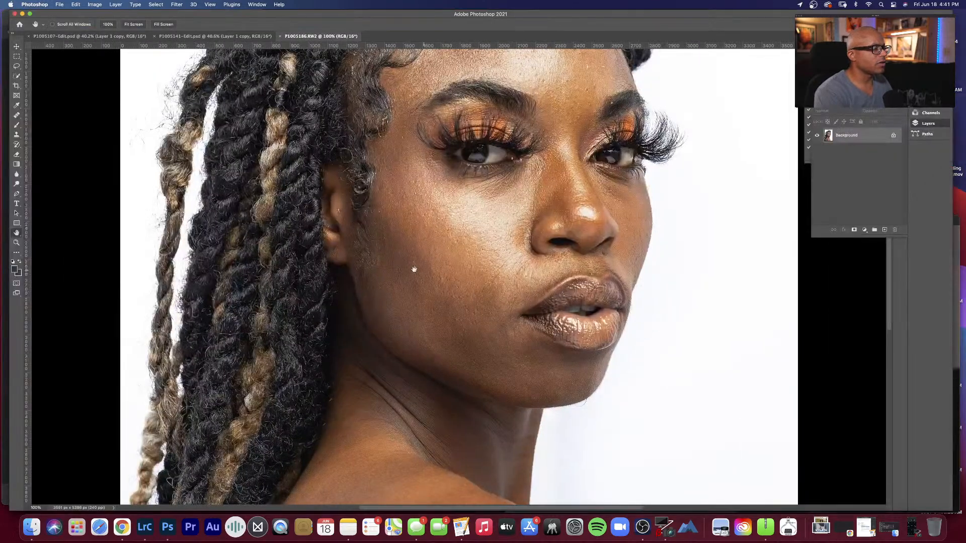
pyautogui.scroll(10, 414, 269)
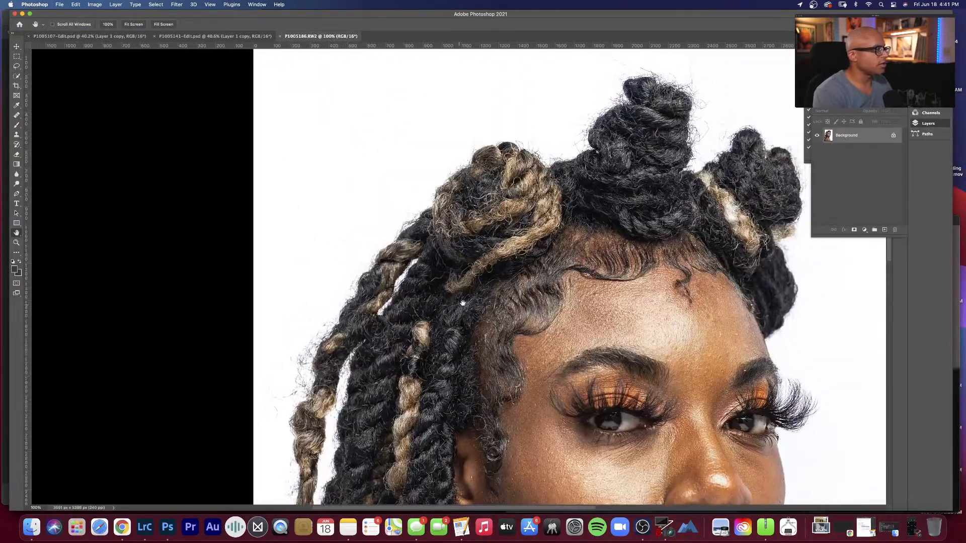
pyautogui.hscroll(5, 462, 302)
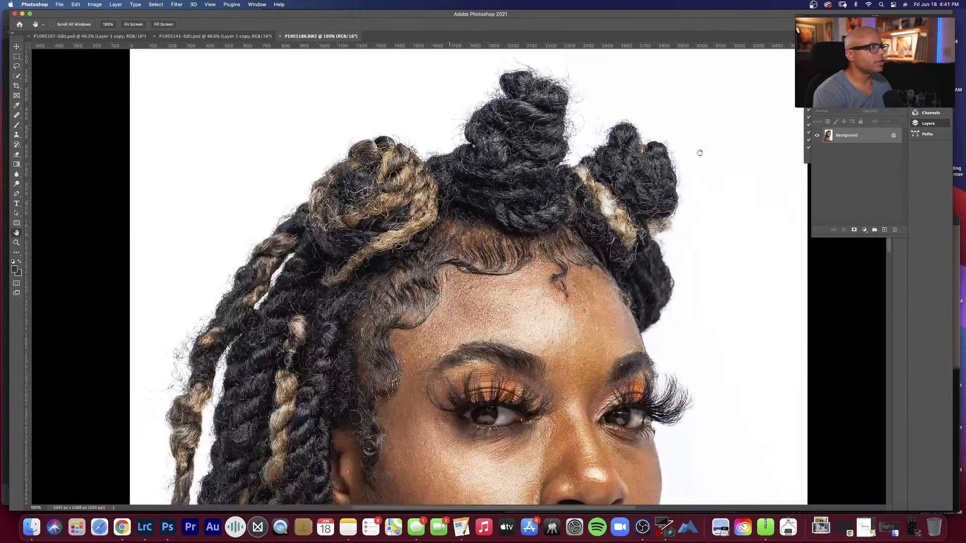
pyautogui.scroll(-2, 700, 152)
pyautogui.press('super+j')
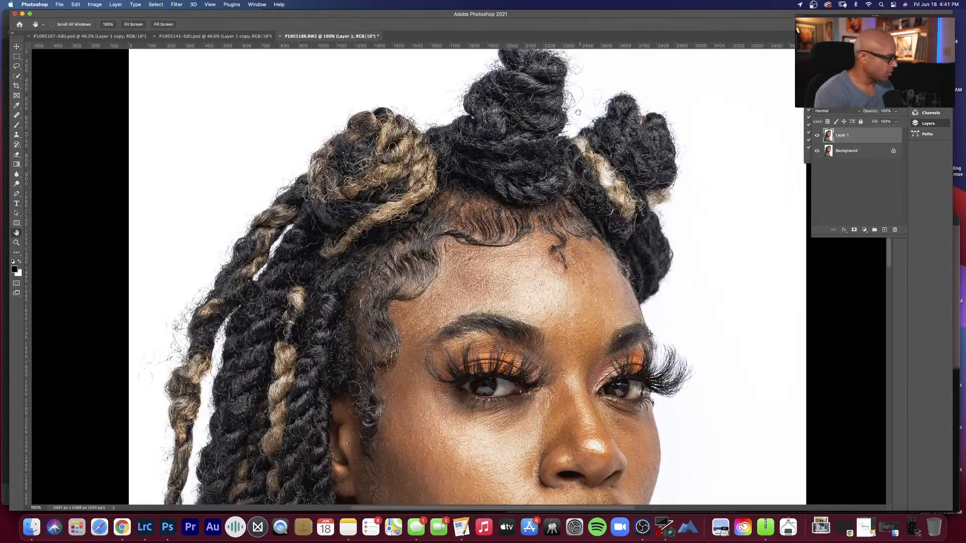
# Step: Remove the stray hairs from the white background above the top bun with the Healing Brush, sampling clean background nearby
pyautogui.scroll(5, 574, 131)
pyautogui.press('s')
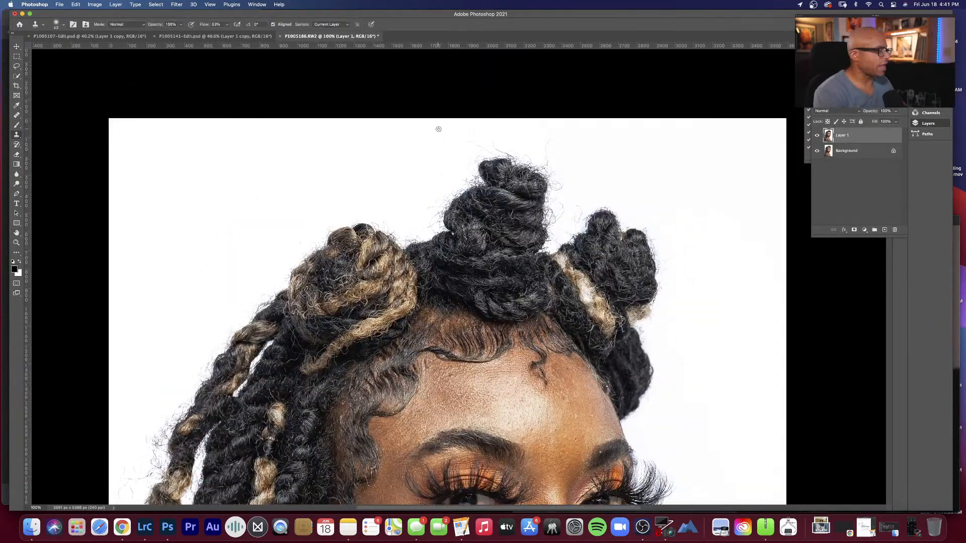
pyautogui.press('j')
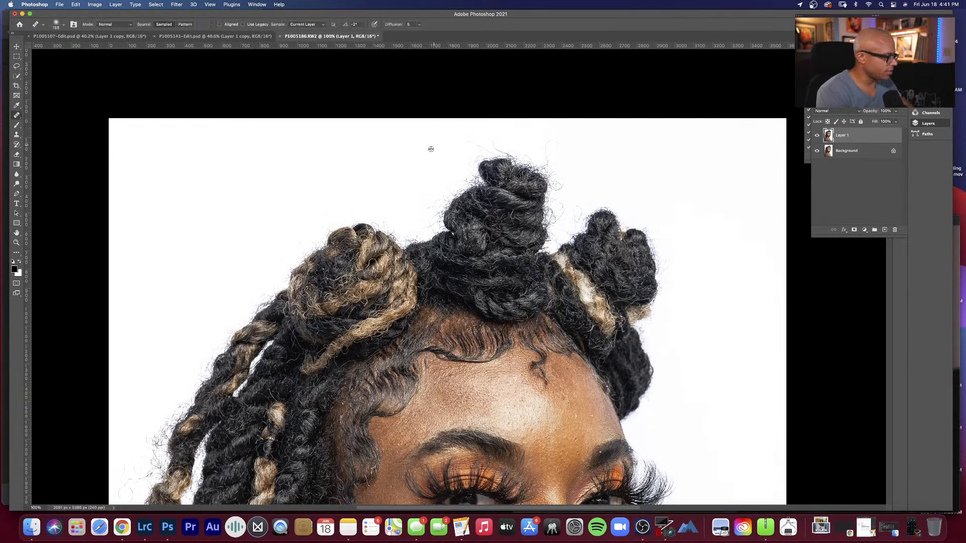
pyautogui.keyDown('alt'); pyautogui.click(592, 136); pyautogui.keyUp('alt')
pyautogui.moveTo(565, 135)
pyautogui.mouseDown()
pyautogui.moveTo(549, 142)
pyautogui.moveTo(556, 132)
pyautogui.mouseUp()
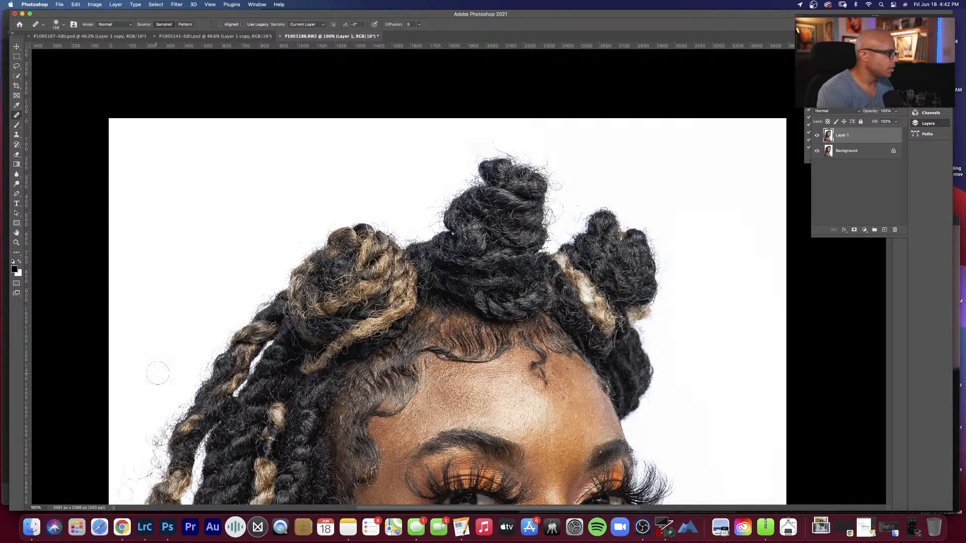
# Step: Reduce the Healing Brush size and remove the loose hairs on the white background beside the outer braids
pyautogui.press('space')
pyautogui.moveTo(138, 379); pyautogui.dragTo(171, 316)
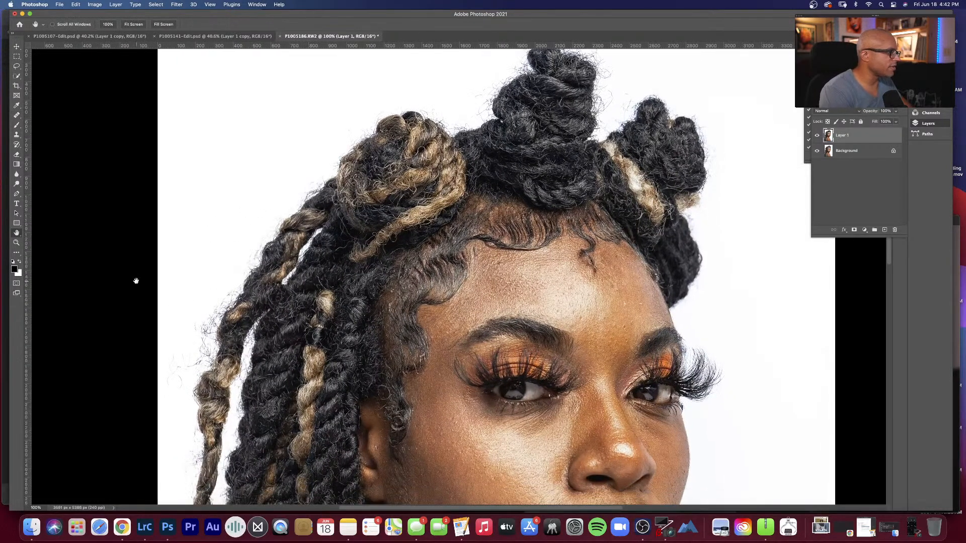
pyautogui.rightClick(200, 277)
pyautogui.moveTo(260, 289); pyautogui.dragTo(243, 289)
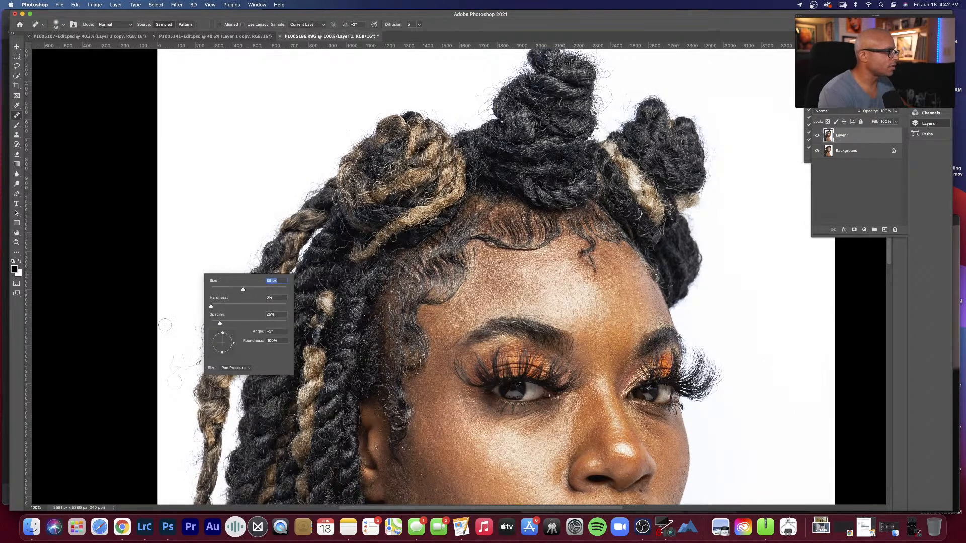
pyautogui.keyDown('alt'); pyautogui.click(179, 311); pyautogui.keyUp('alt')
pyautogui.moveTo(180, 359)
pyautogui.mouseDown()
pyautogui.moveTo(170, 333)
pyautogui.moveTo(182, 317)
pyautogui.moveTo(192, 321)
pyautogui.moveTo(191, 346)
pyautogui.moveTo(173, 326)
pyautogui.moveTo(174, 386)
pyautogui.moveTo(181, 365)
pyautogui.mouseUp()
pyautogui.keyDown('alt'); pyautogui.click(173, 326); pyautogui.keyUp('alt')
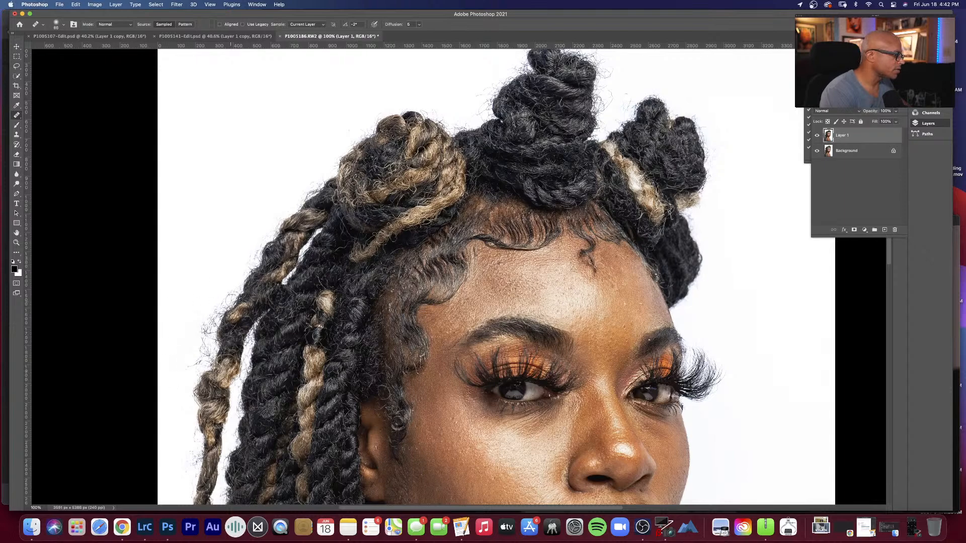
# Step: Adjust the Healing Brush size and heal the stray hairs on the white background along the underside of the chin
pyautogui.press('space')
pyautogui.moveTo(244, 367); pyautogui.dragTo(235, 171)
pyautogui.scroll(5, 233, 305)
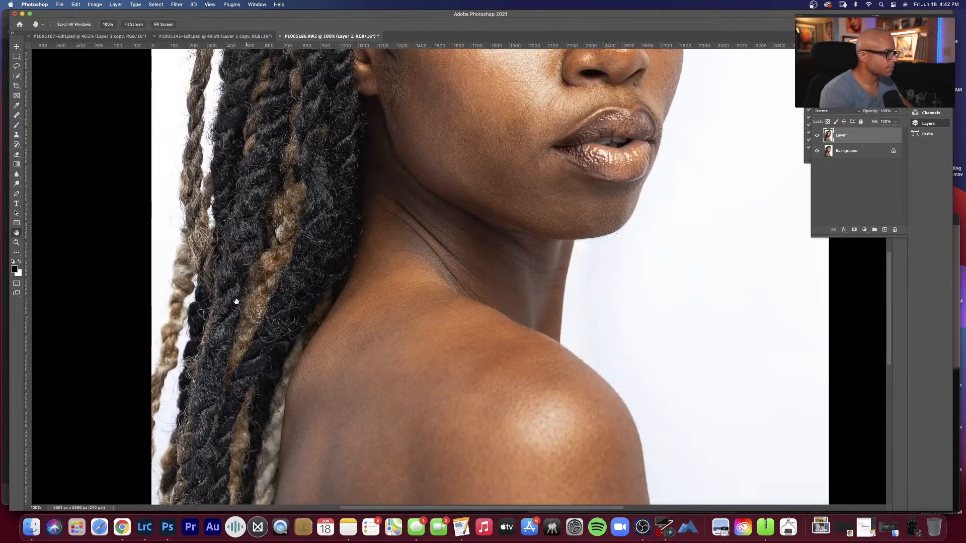
pyautogui.hscroll(3, 260, 284)
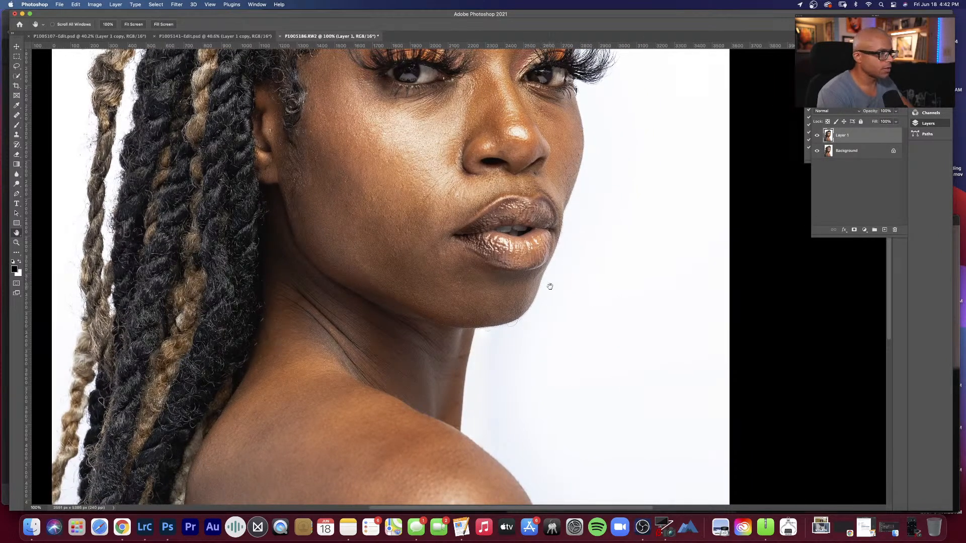
pyautogui.press('j')
pyautogui.rightClick(558, 323)
pyautogui.moveTo(593, 338); pyautogui.dragTo(588, 344)
pyautogui.keyDown('alt'); pyautogui.click(524, 336); pyautogui.keyUp('alt')
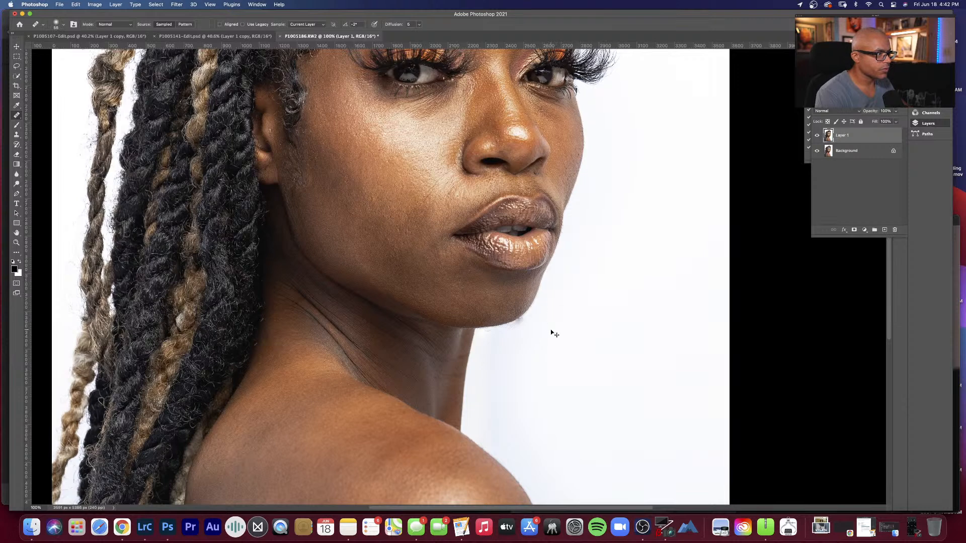
# Step: Clean up the edges of the chin and face against the white background with the Clone Stamp and Healing Brush
pyautogui.press('s')
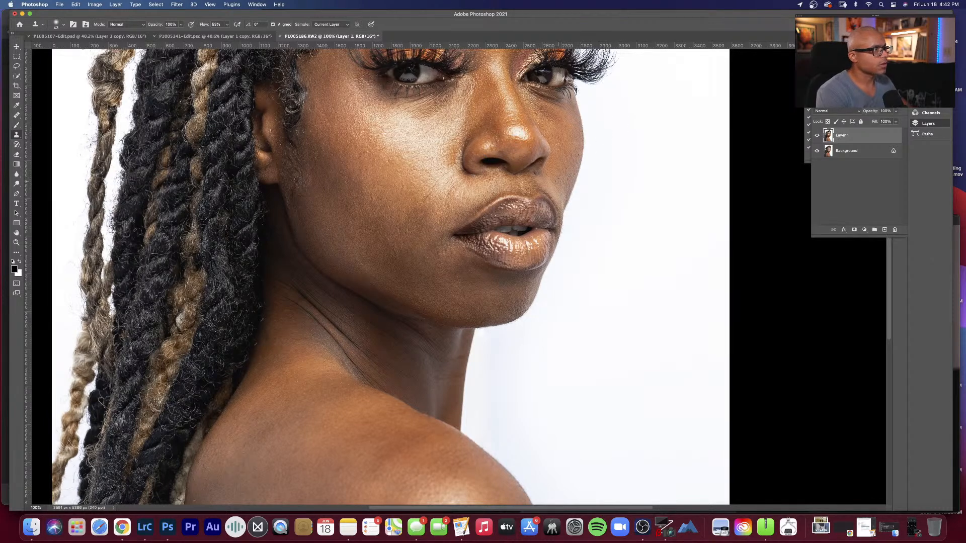
pyautogui.press('h')
pyautogui.moveTo(562, 170); pyautogui.dragTo(557, 221)
pyautogui.press('s')
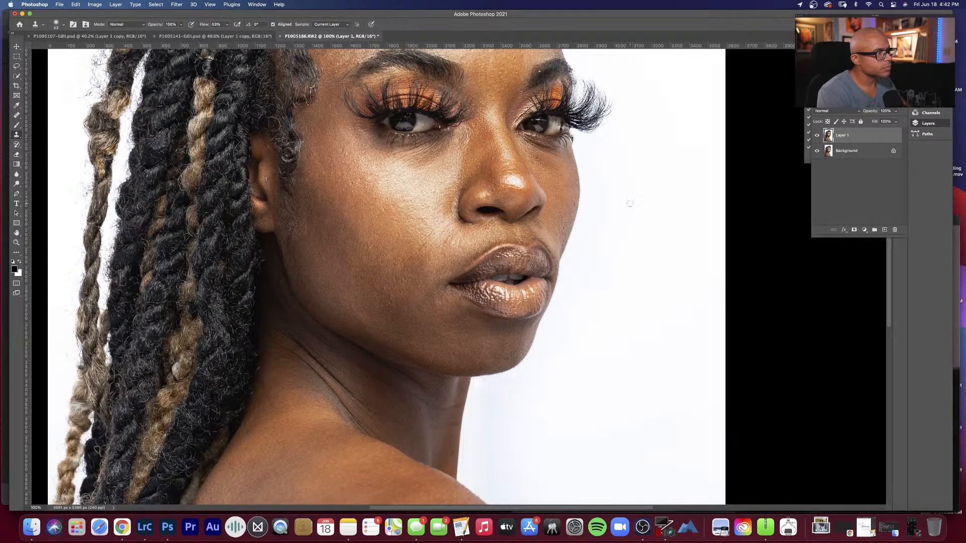
pyautogui.press('j')
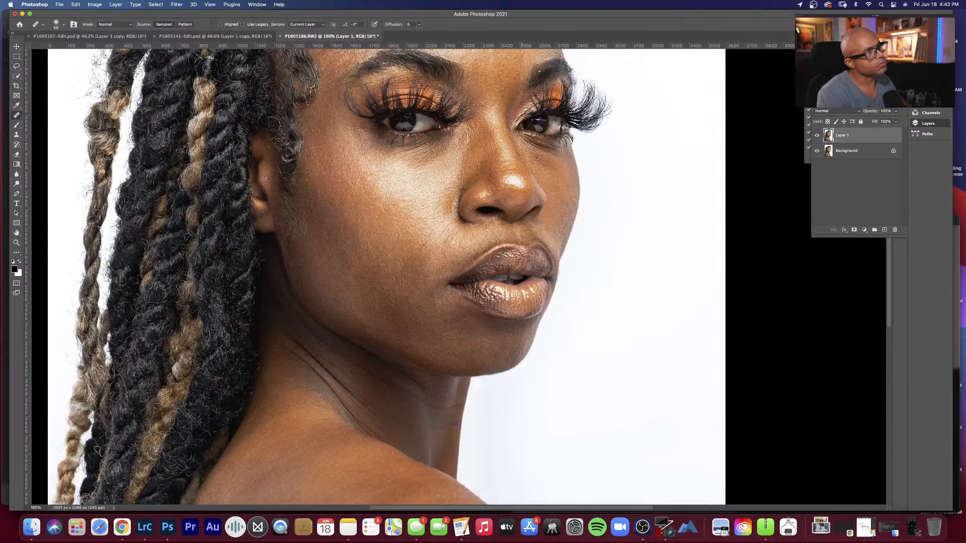
# Step: Examine the face, forehead and hair buns up close, and look over the whole portrait fitted on screen
pyautogui.press('space')
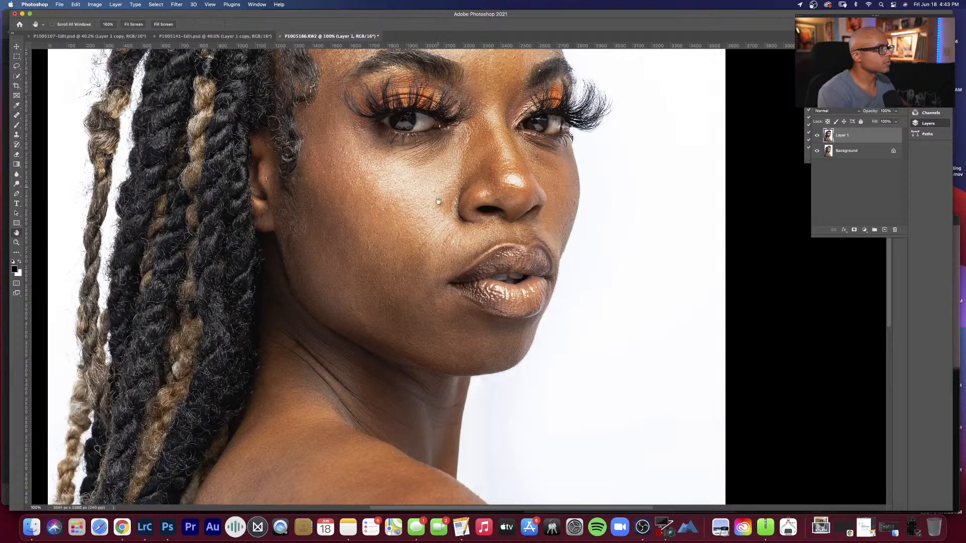
pyautogui.moveTo(434, 130); pyautogui.dragTo(442, 198)
pyautogui.scroll(8, 442, 198)
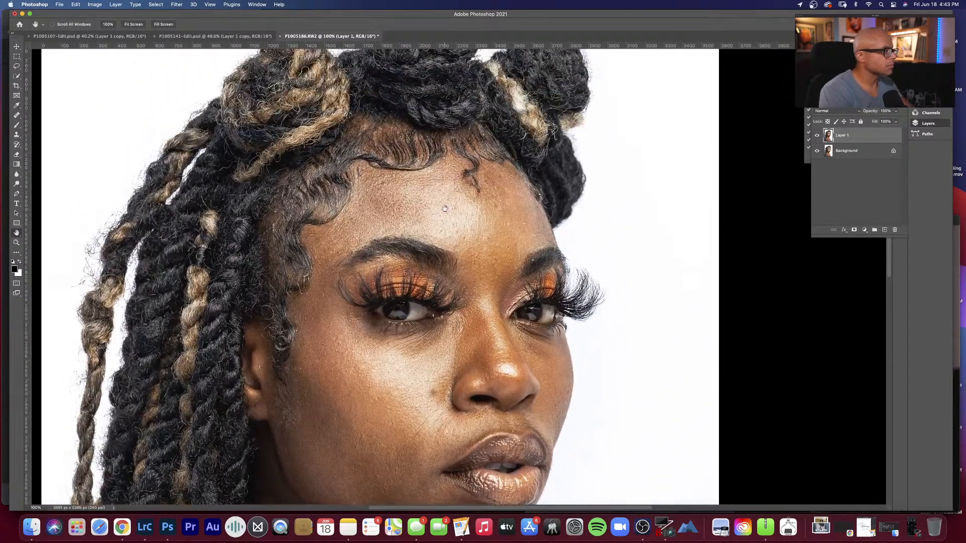
pyautogui.hscroll(3, 439, 201)
pyautogui.scroll(2, 437, 202)
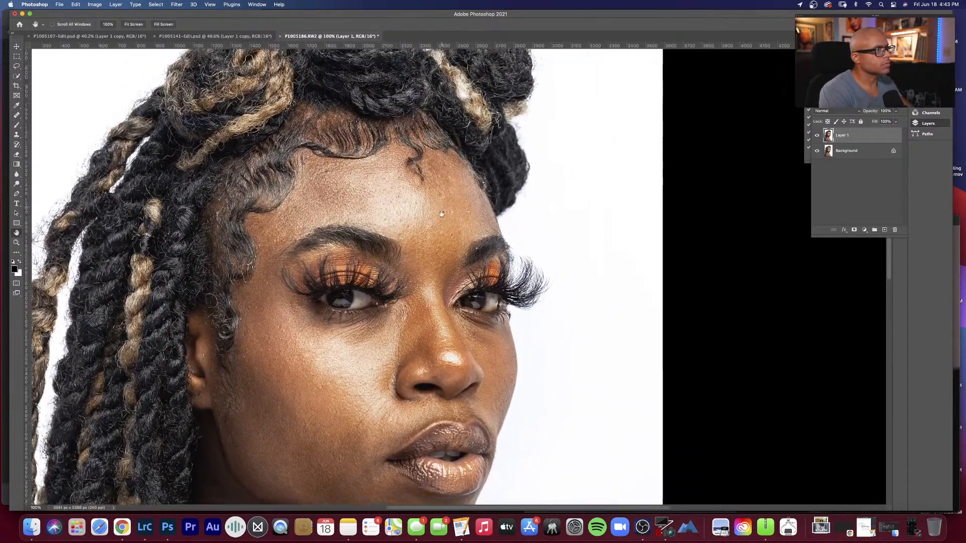
pyautogui.scroll(3, 437, 203)
pyautogui.hscroll(-1, 432, 200)
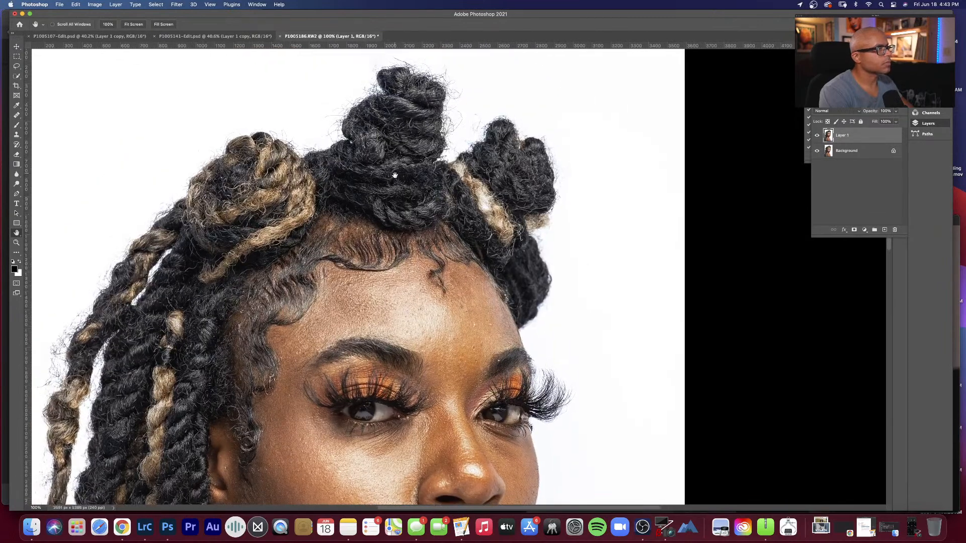
pyautogui.click(422, 174)
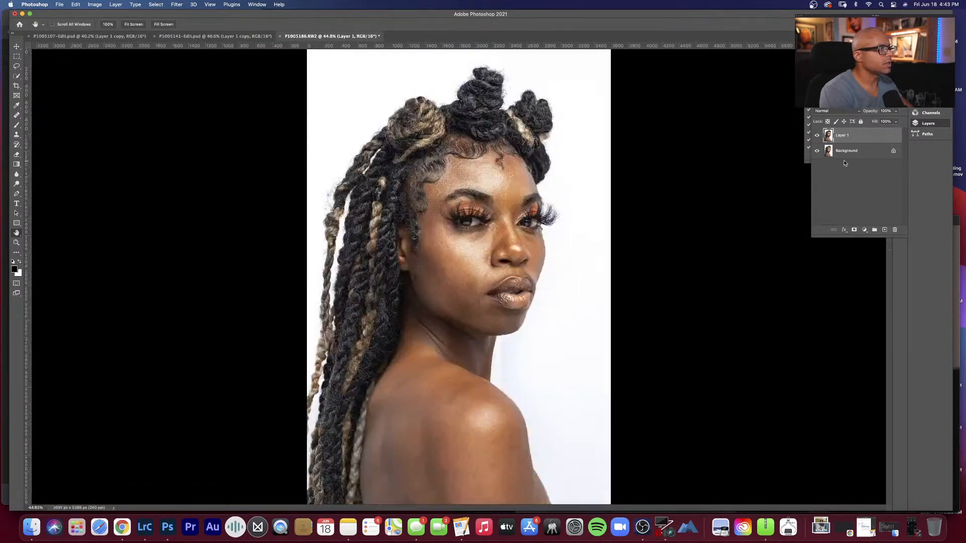
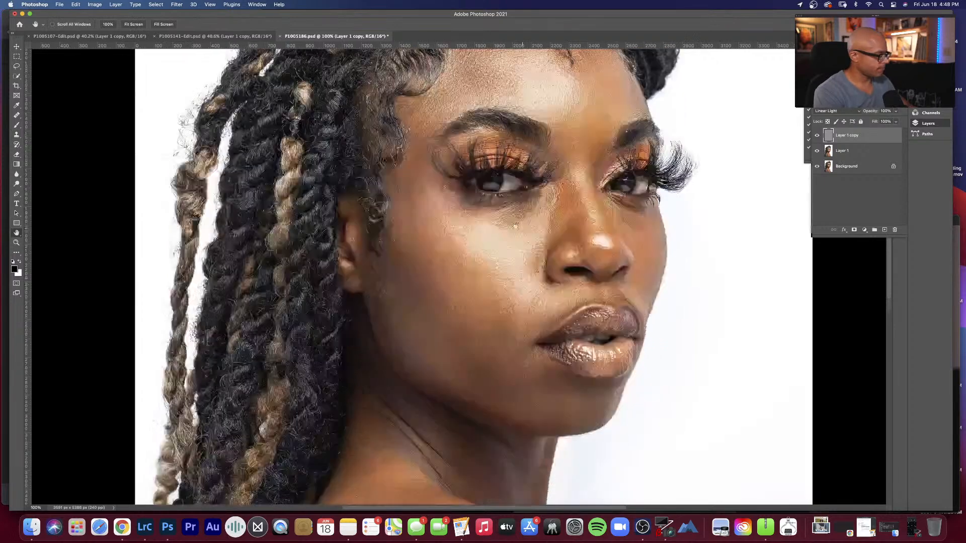
# Step: Enlarge the Clone Stamp brush and clone out the small skin marks on the upper arm below the shoulder highlight
pyautogui.scroll(-5, 518, 246)
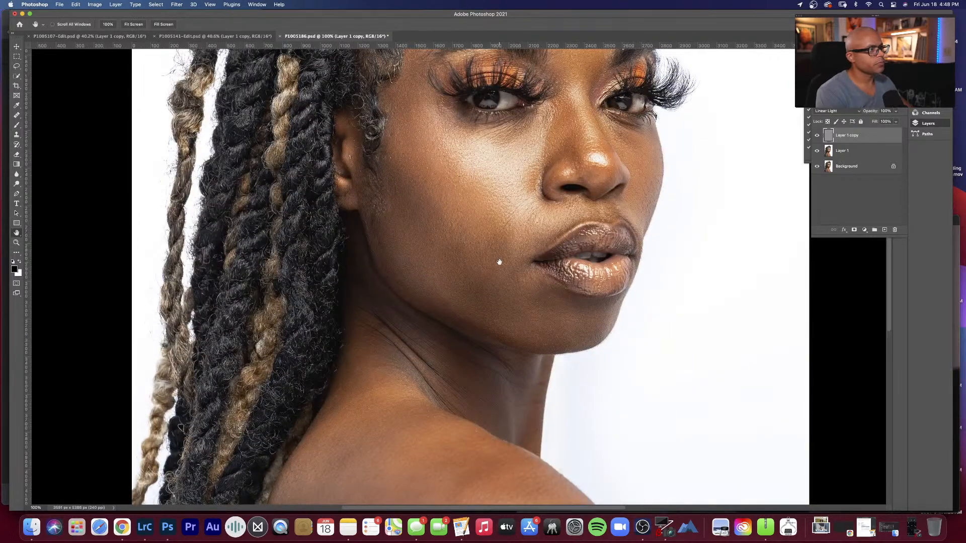
pyautogui.press('s')
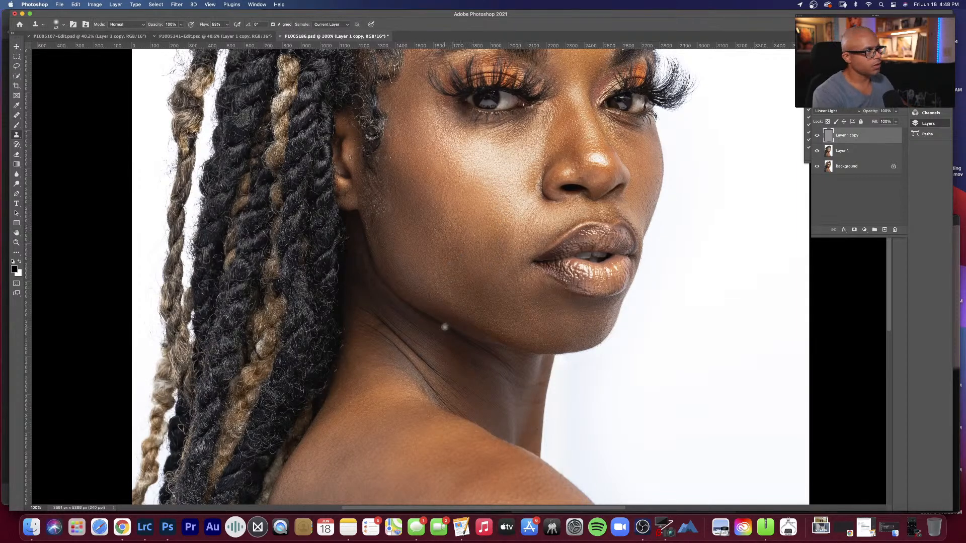
pyautogui.press('h')
pyautogui.scroll(-10, 483, 322)
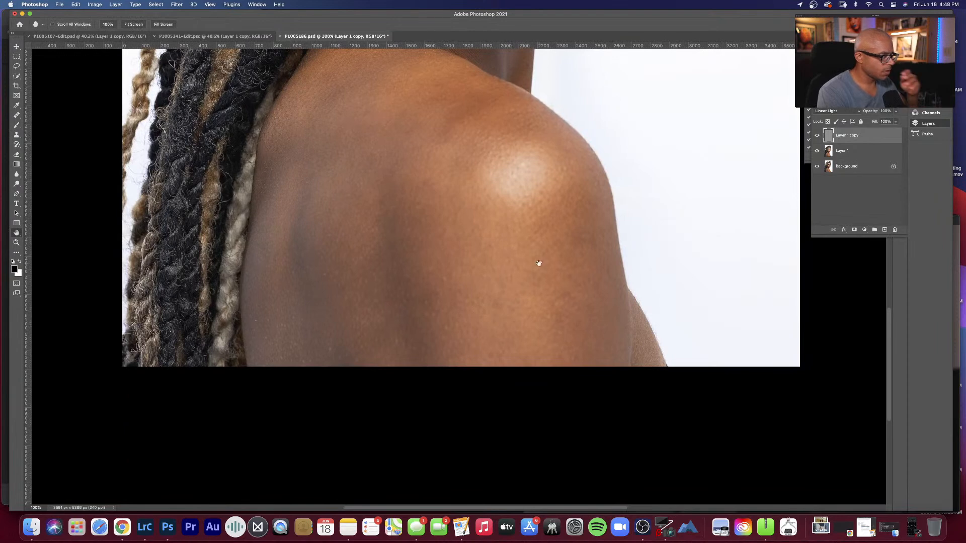
pyautogui.press('s')
pyautogui.rightClick(573, 307)
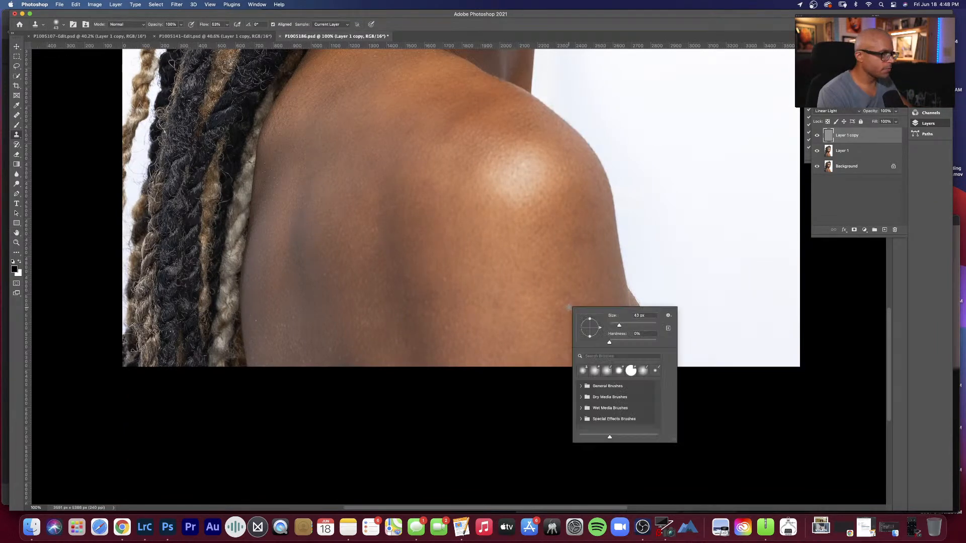
pyautogui.moveTo(618, 326); pyautogui.dragTo(634, 325)
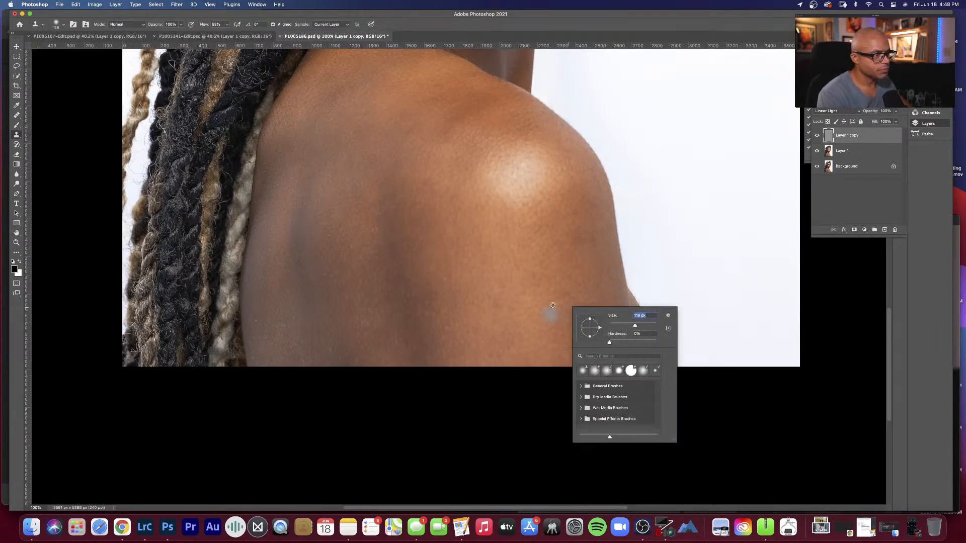
pyautogui.keyDown('alt'); pyautogui.click(553, 285); pyautogui.keyUp('alt')
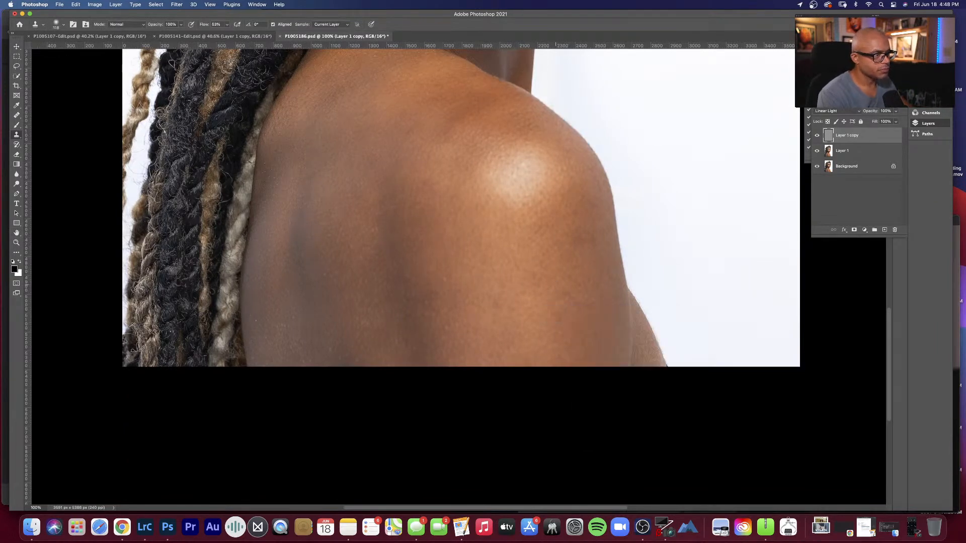
pyautogui.click(547, 314)
pyautogui.keyDown('alt'); pyautogui.click(545, 337); pyautogui.keyUp('alt')
pyautogui.click(554, 310)
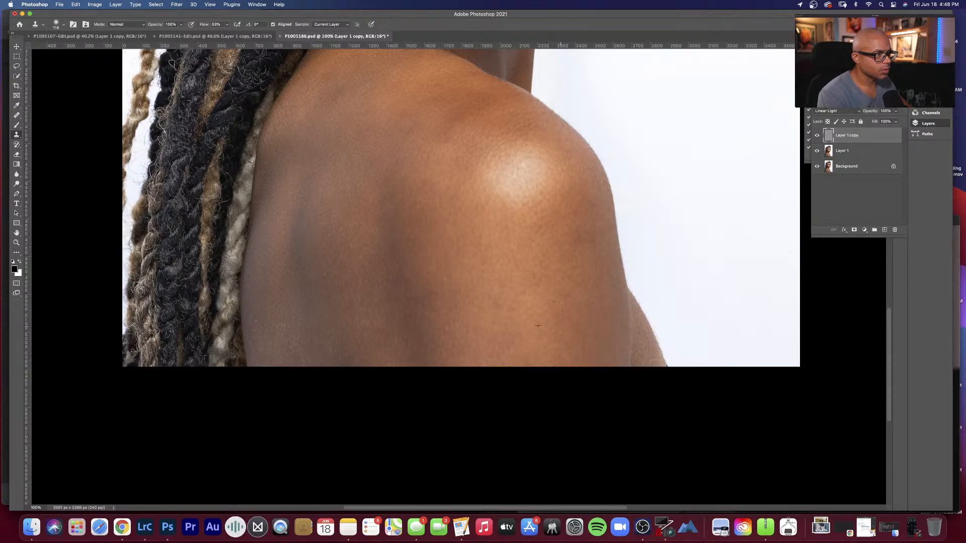
pyautogui.keyDown('alt'); pyautogui.click(615, 307); pyautogui.keyUp('alt')
pyautogui.moveTo(607, 277); pyautogui.dragTo(605, 267)
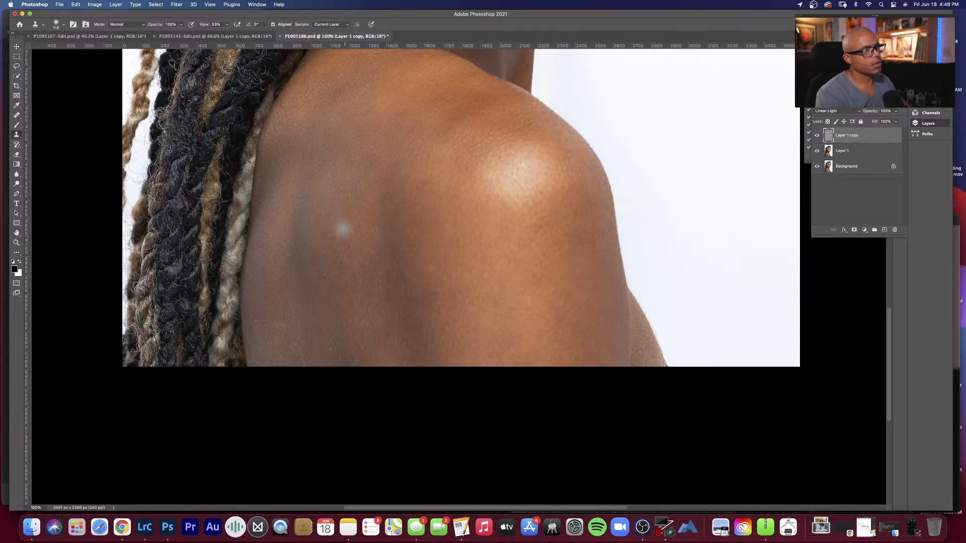
# Step: Fit the whole portrait on screen and save the retouched P1005186.psd
pyautogui.press('h')
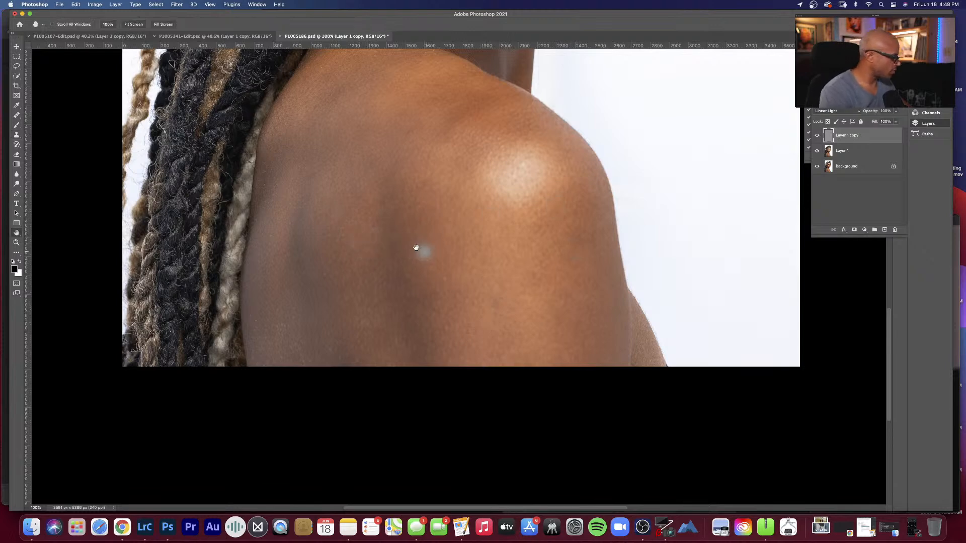
pyautogui.rightClick(436, 220)
pyautogui.click(452, 224)
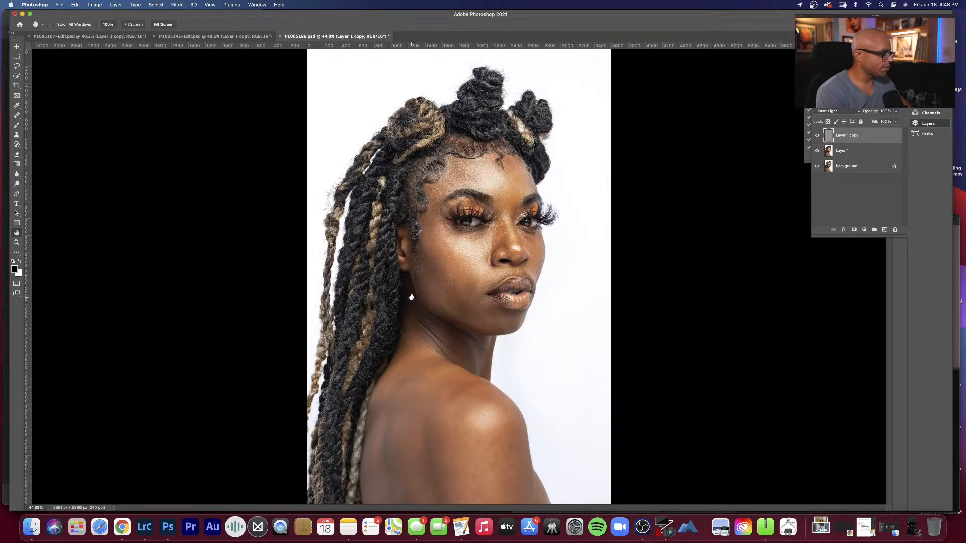
pyautogui.press('super+s')
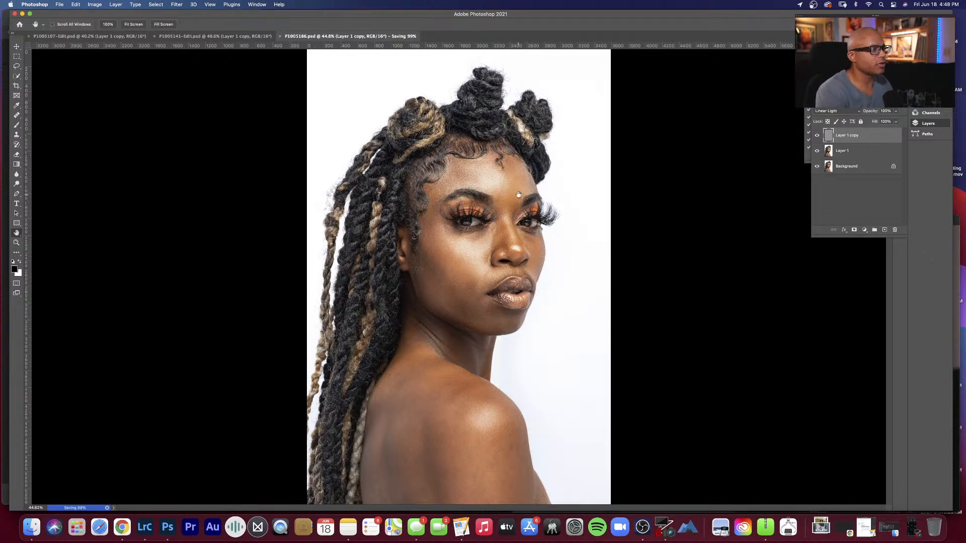
pyautogui.press('s')
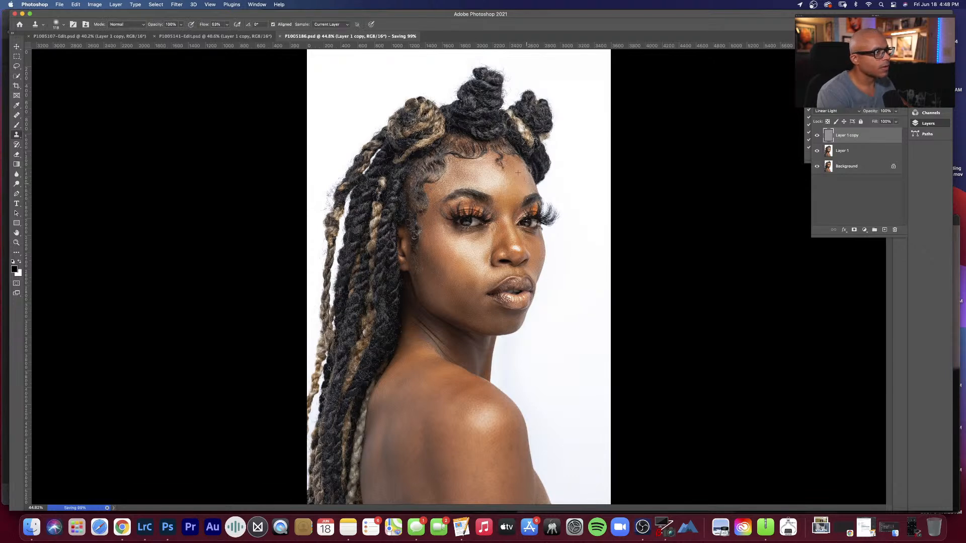
pyautogui.press('h')
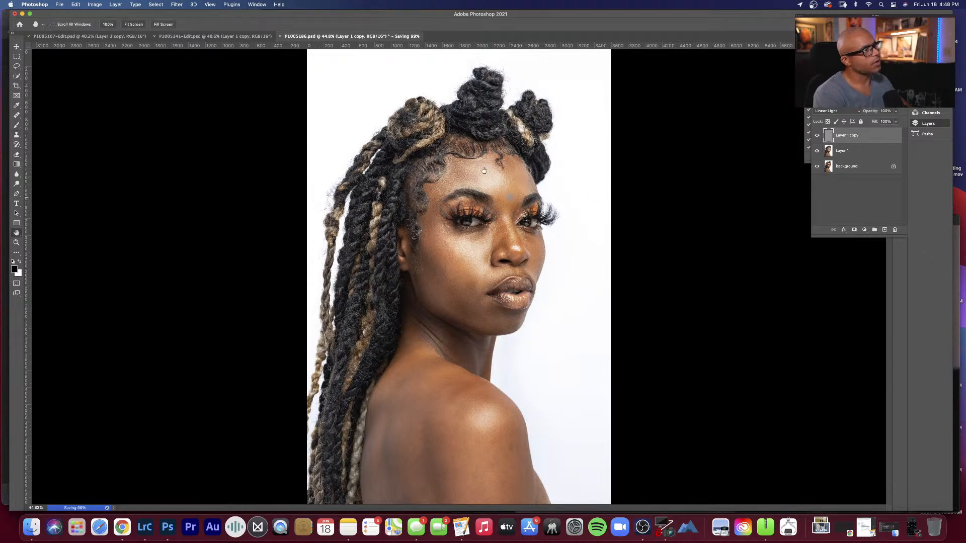
pyautogui.rightClick(487, 211)
pyautogui.click(497, 214)
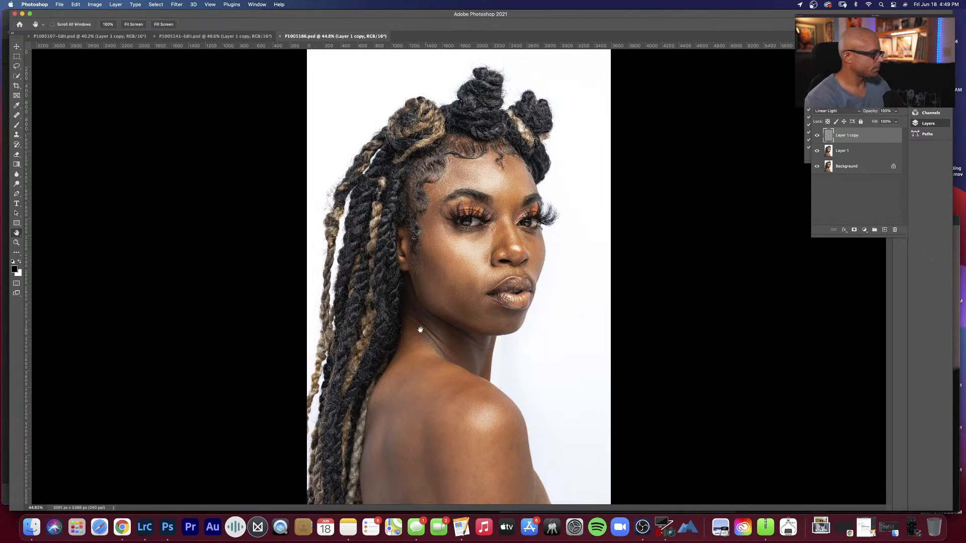
# Step: Switch to Lightroom Classic, flag the retouched P1005186.psd as a pick and compare it with P1005186.RW2
pyautogui.click(138, 523)
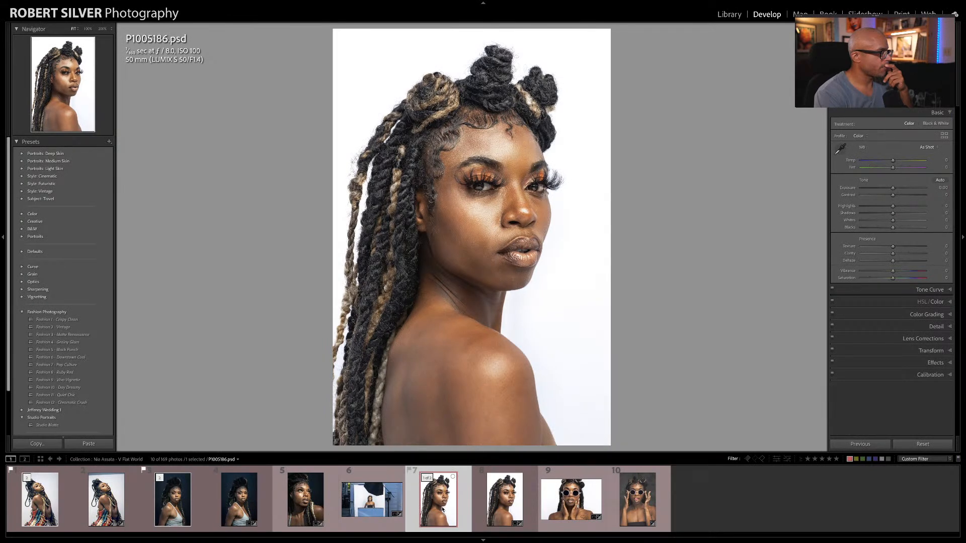
pyautogui.press('p')
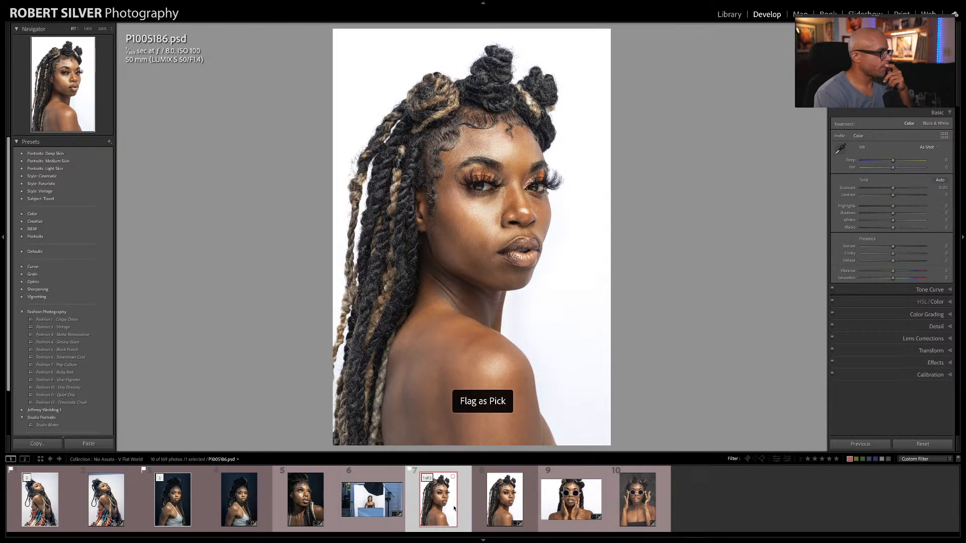
pyautogui.click(509, 499)
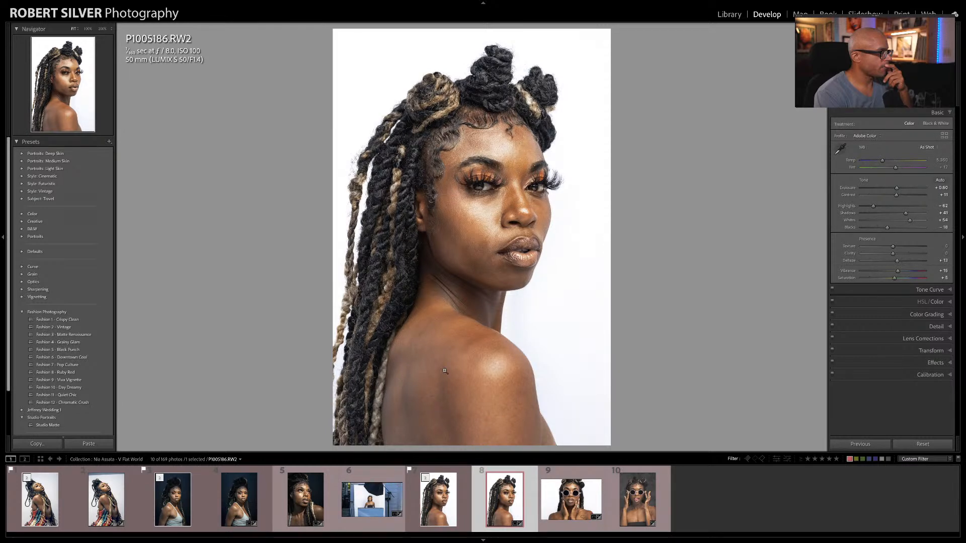
pyautogui.click(445, 490)
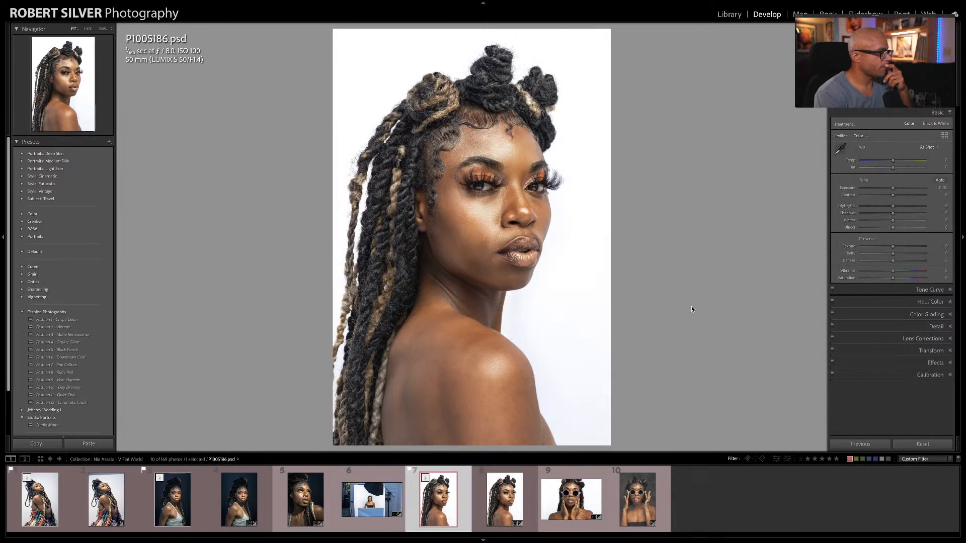
pyautogui.press('Right')
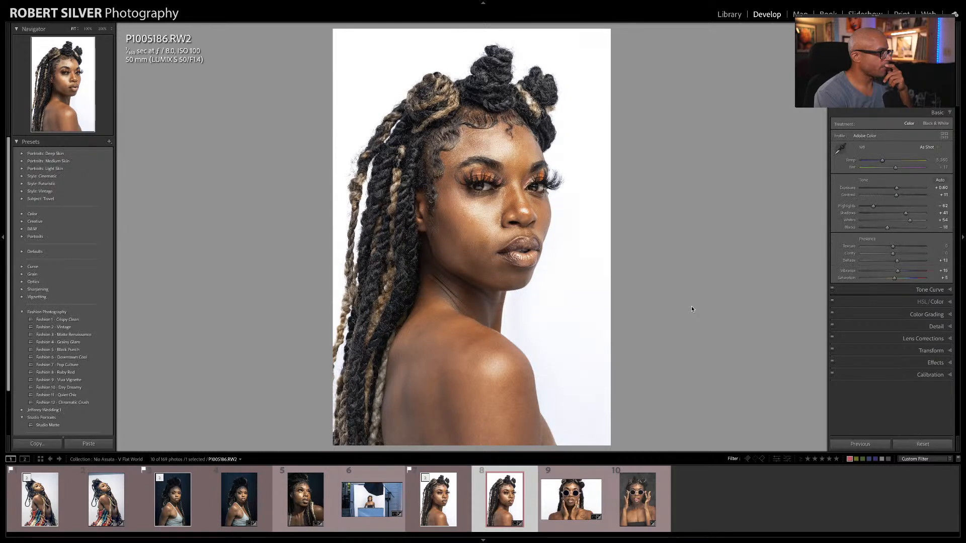
pyautogui.press('Left')
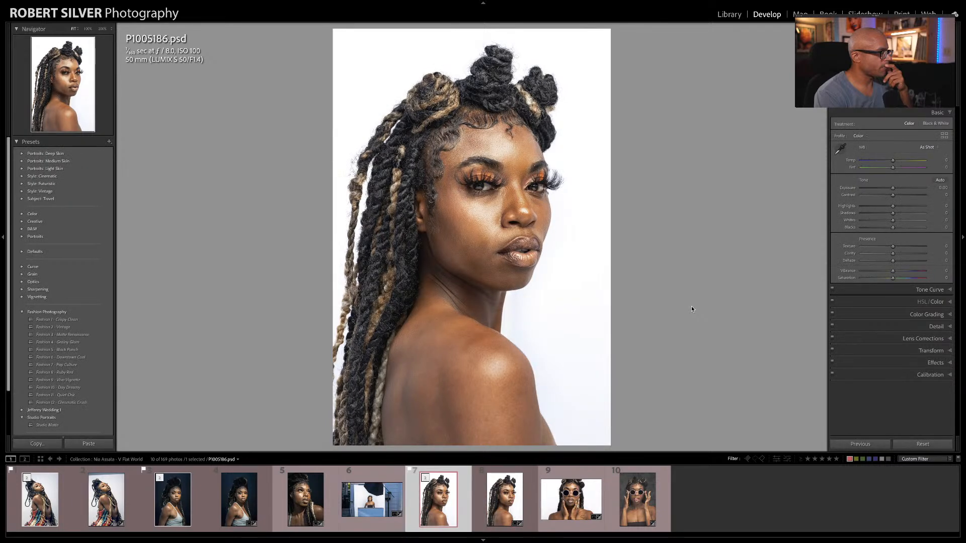
# Step: Examine the face, braids and shoulder of P1005186.psd up close, and compare the whole image with the original raw photo
pyautogui.click(483, 194)
pyautogui.moveTo(507, 250); pyautogui.dragTo(489, 132)
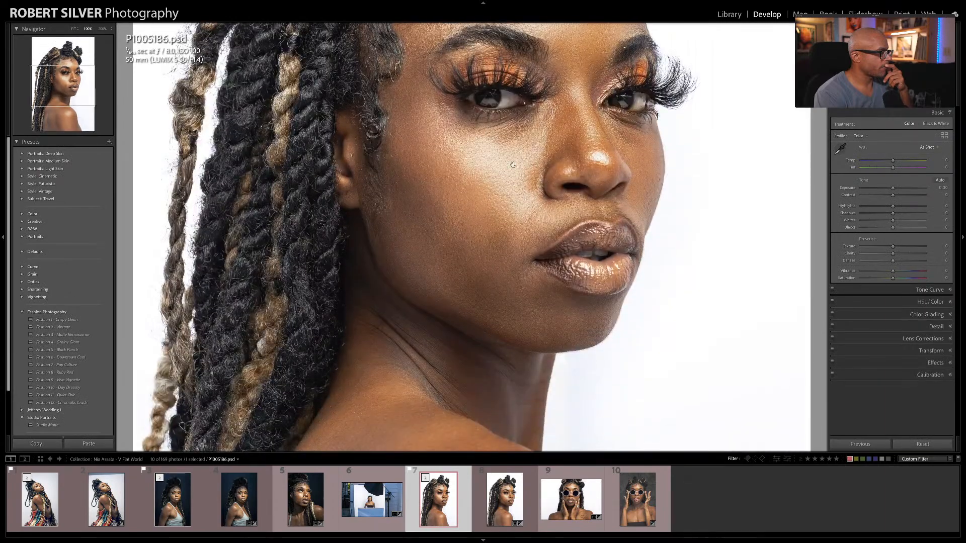
pyautogui.moveTo(513, 165); pyautogui.dragTo(465, 144)
pyautogui.moveTo(503, 273); pyautogui.dragTo(457, 153)
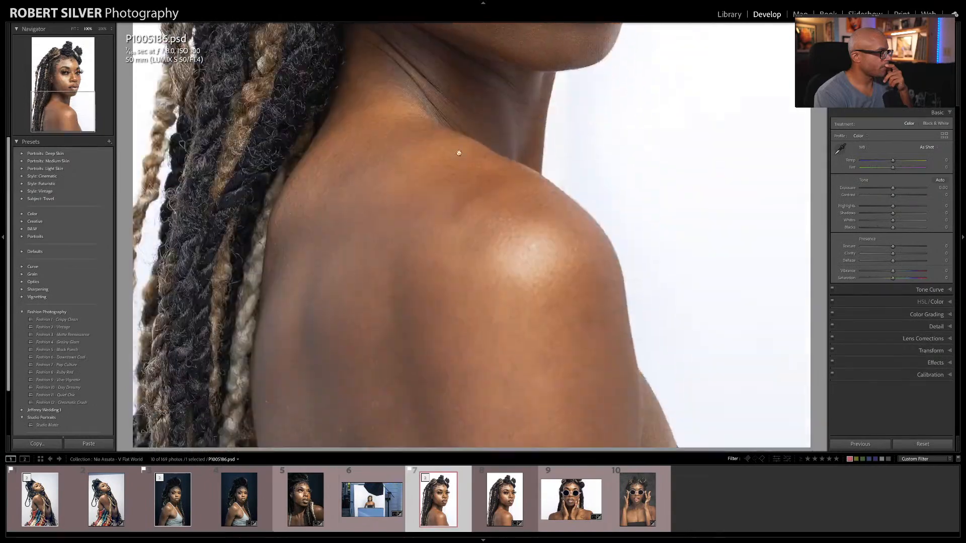
pyautogui.moveTo(461, 234)
pyautogui.mouseDown()
pyautogui.moveTo(460, 195)
pyautogui.moveTo(476, 332)
pyautogui.mouseUp()
pyautogui.moveTo(472, 201); pyautogui.dragTo(480, 337)
pyautogui.moveTo(477, 194); pyautogui.dragTo(483, 319)
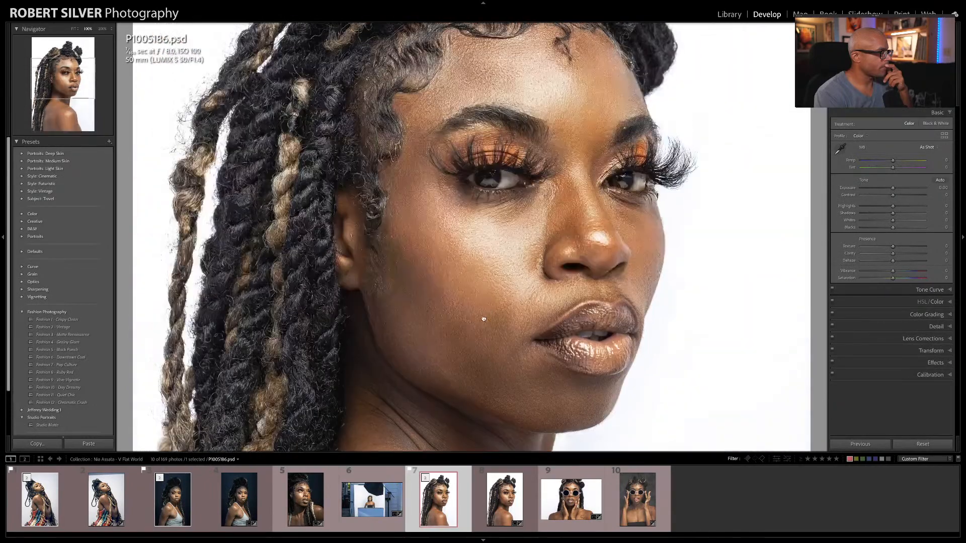
pyautogui.moveTo(475, 239); pyautogui.dragTo(476, 320)
pyautogui.click(515, 304)
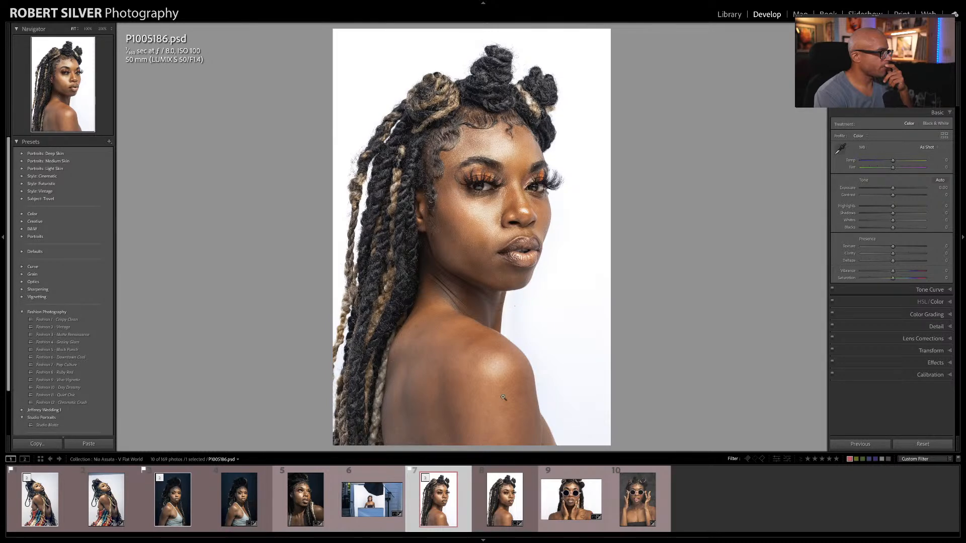
pyautogui.click(506, 490)
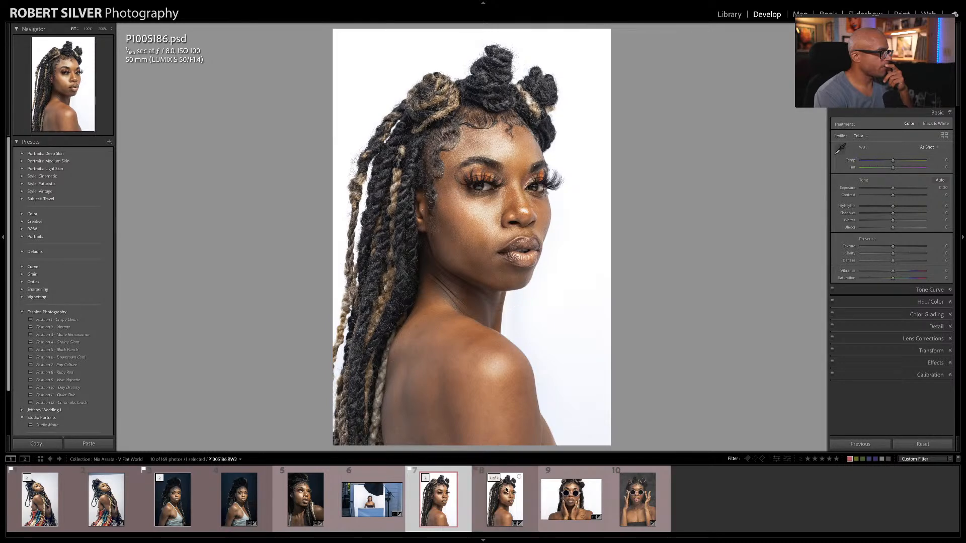
pyautogui.click(450, 499)
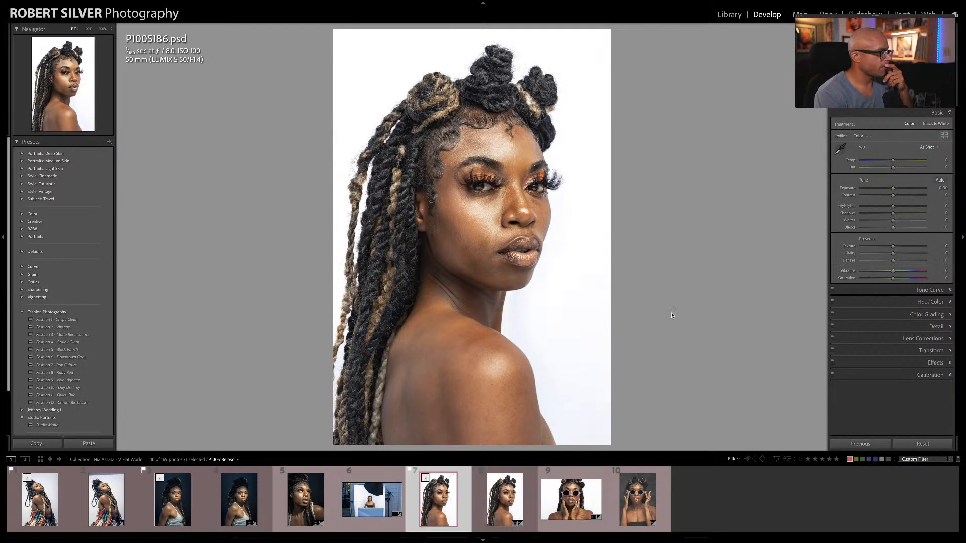
# Step: Look over the two sunglasses portraits, and open P1005158.RW2 for editing in Adobe Photoshop 2021
pyautogui.click(571, 496)
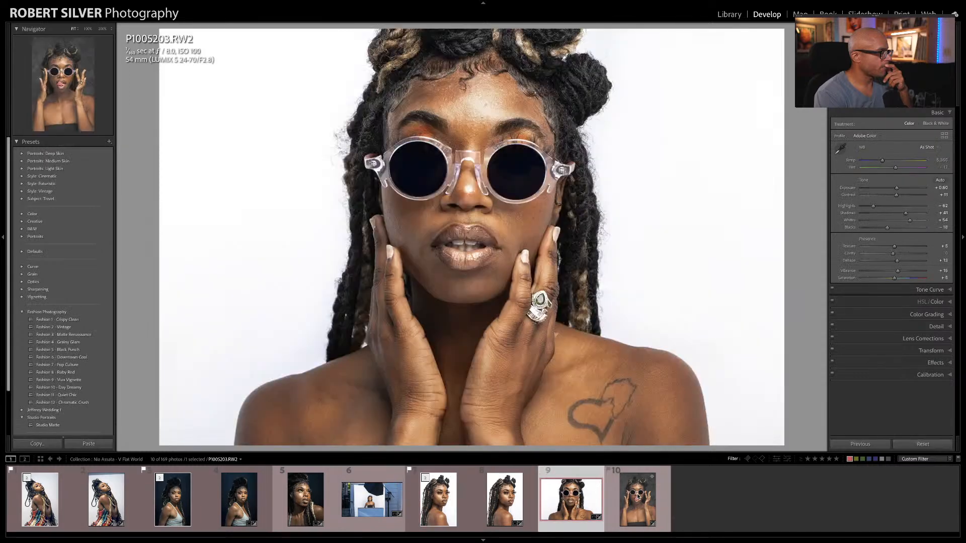
pyautogui.click(638, 496)
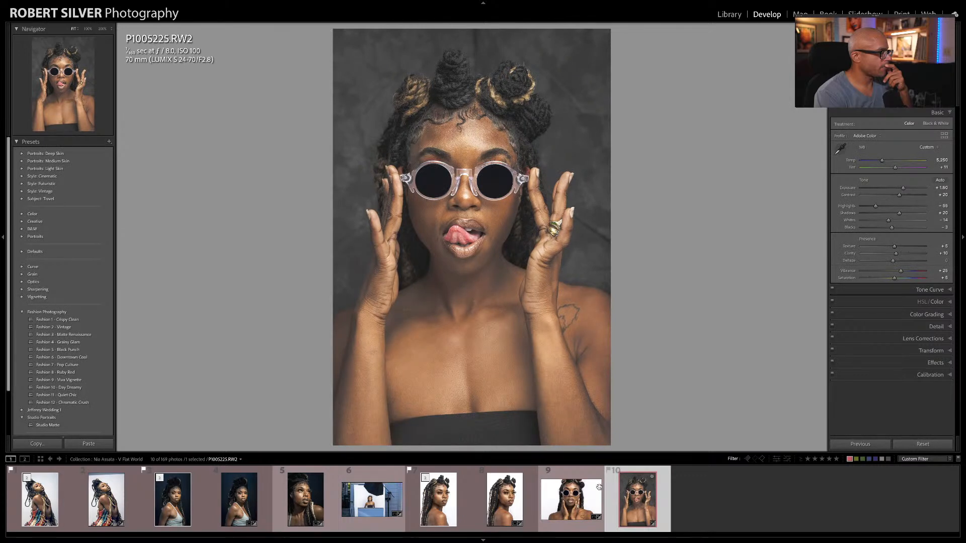
pyautogui.click(584, 509)
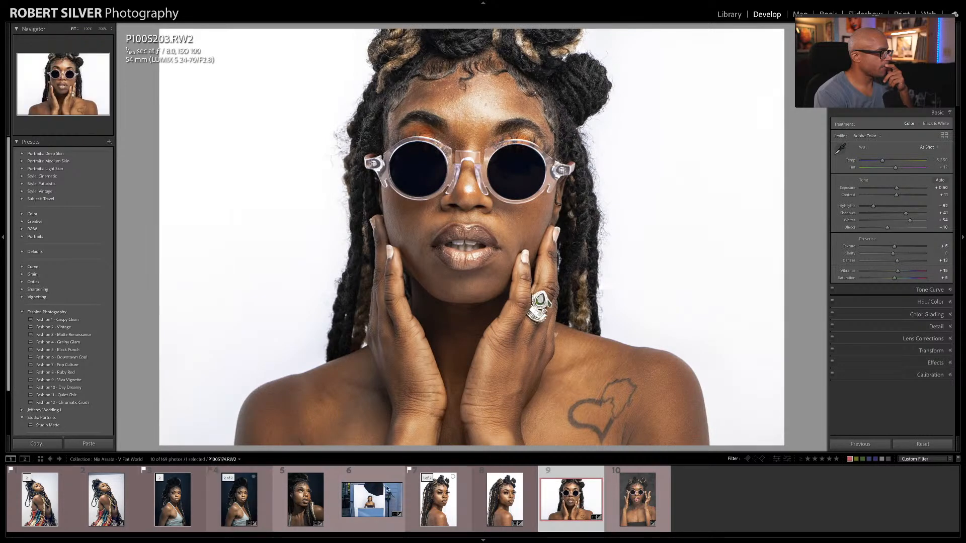
pyautogui.click(310, 495)
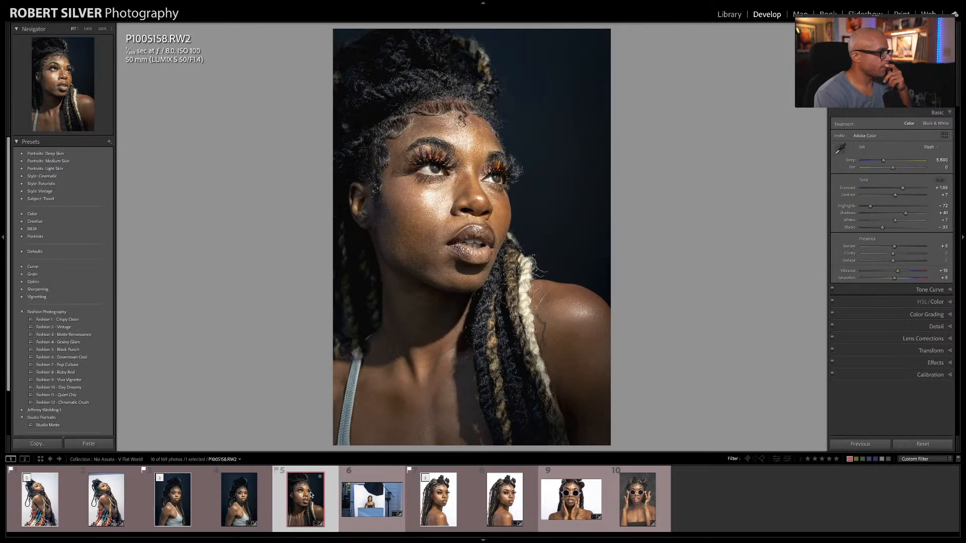
pyautogui.rightClick(310, 495)
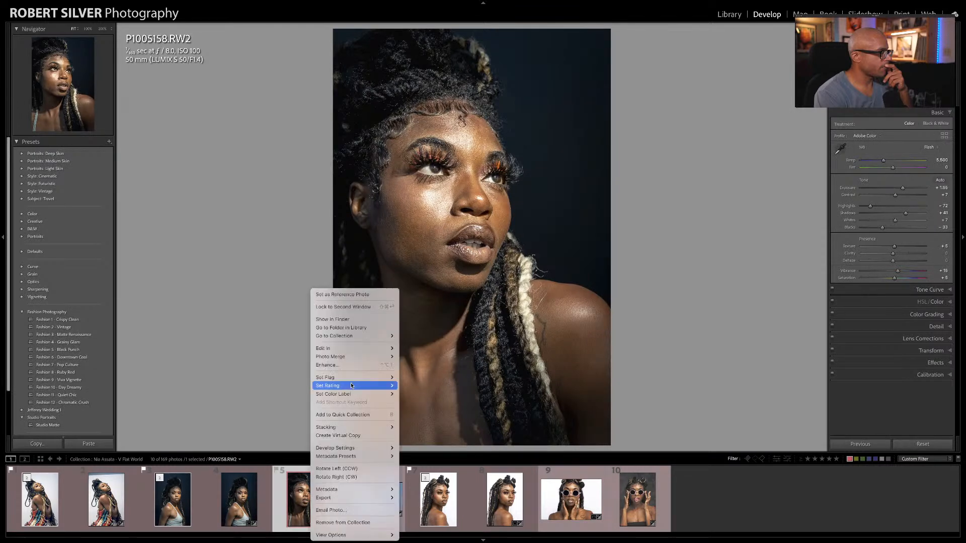
pyautogui.moveTo(383, 348)
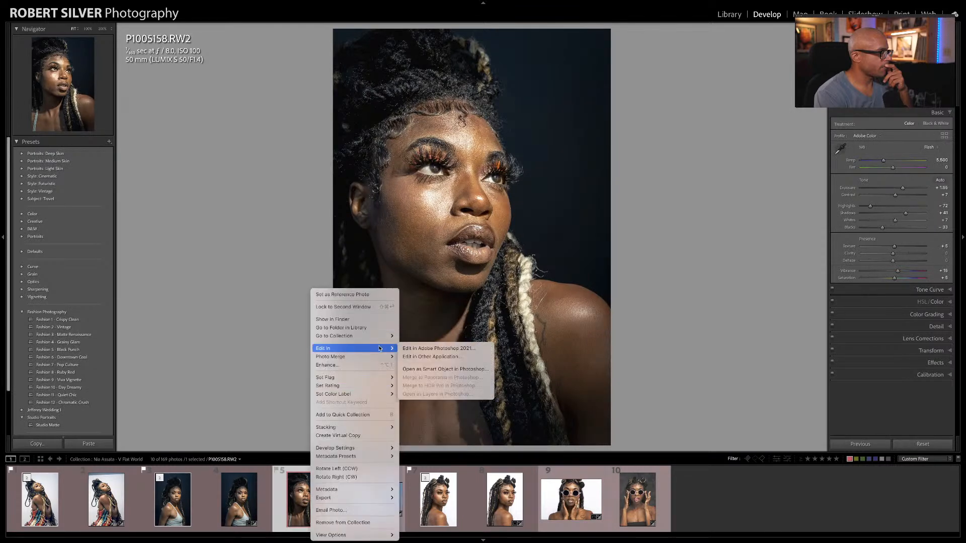
pyautogui.click(416, 347)
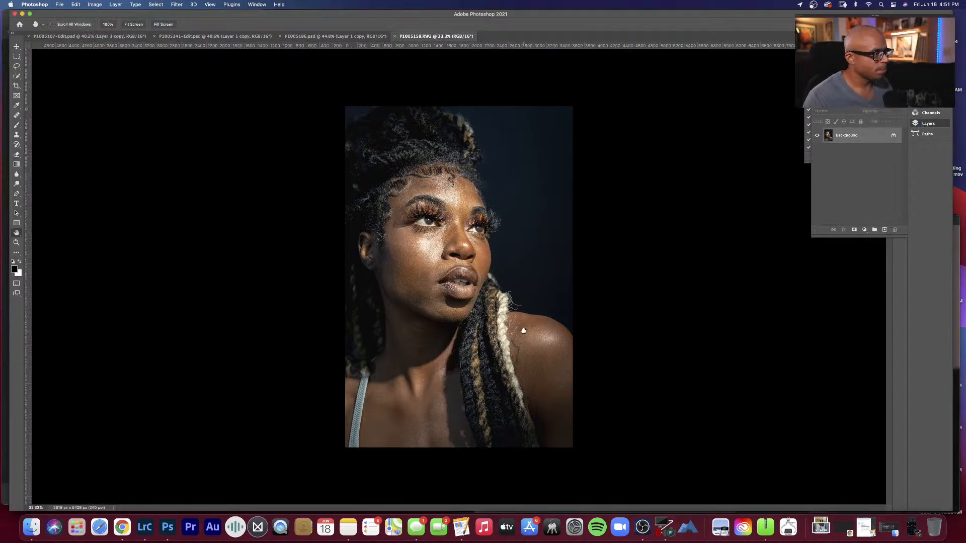
# Step: Duplicate the Background layer of P1005158.RW2 as a new layer for retouching
pyautogui.press('super+minus')
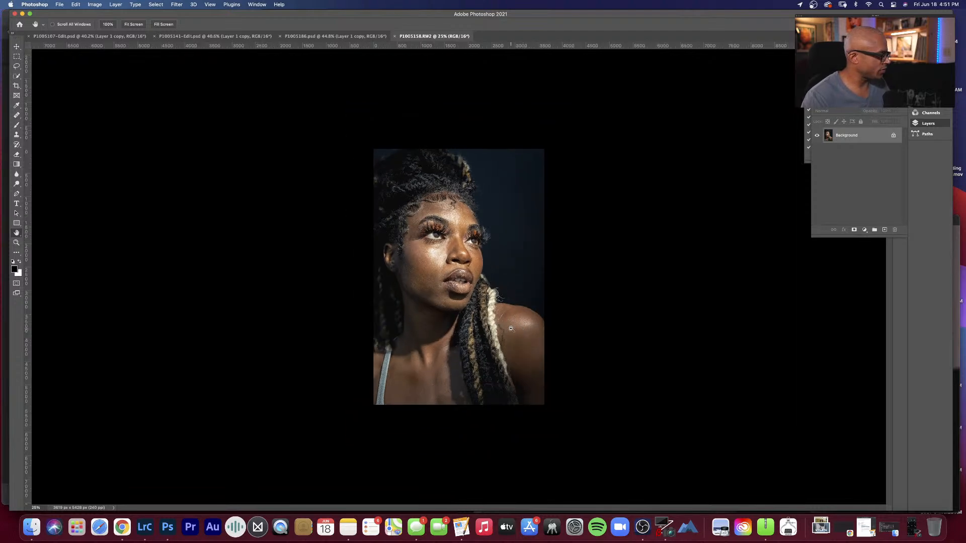
pyautogui.press('super+plus')
pyautogui.keyDown('super'); pyautogui.click(511, 329); pyautogui.keyUp('super')
pyautogui.press('super+j')
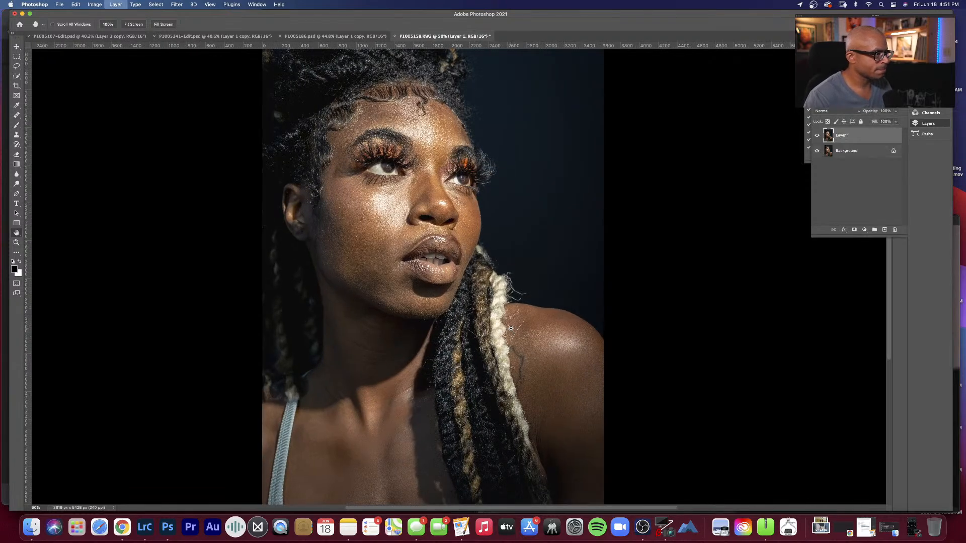
pyautogui.keyDown('super'); pyautogui.click(523, 329); pyautogui.keyUp('super')
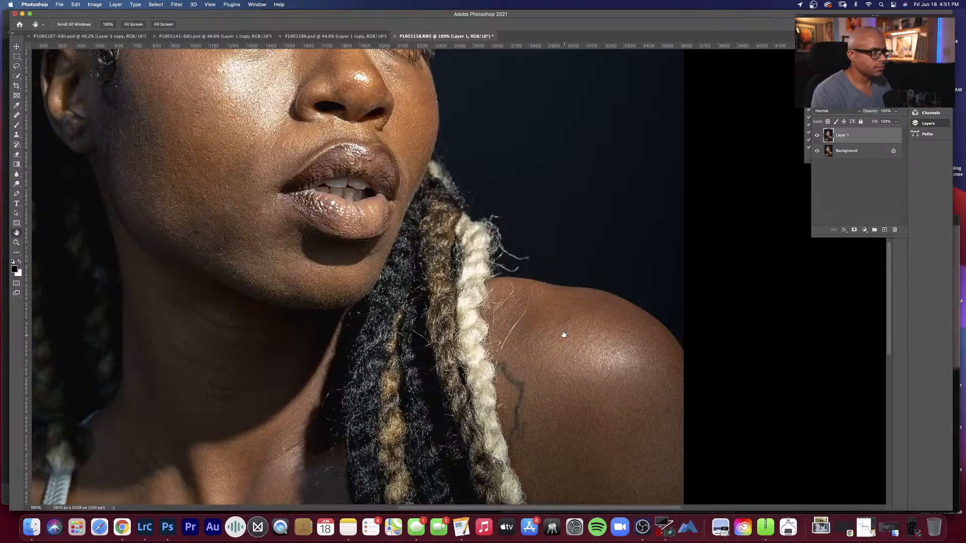
# Step: Clone away the stray hairs on the shoulder beside the blonde braid, and undo the last misplaced stroke
pyautogui.press('s')
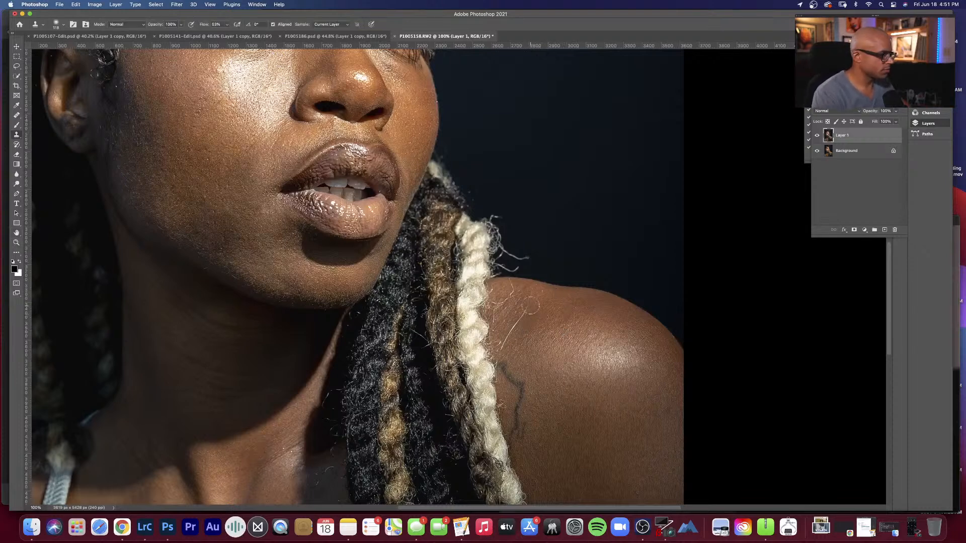
pyautogui.moveTo(520, 332)
pyautogui.mouseDown()
pyautogui.moveTo(499, 347)
pyautogui.moveTo(537, 292)
pyautogui.mouseUp()
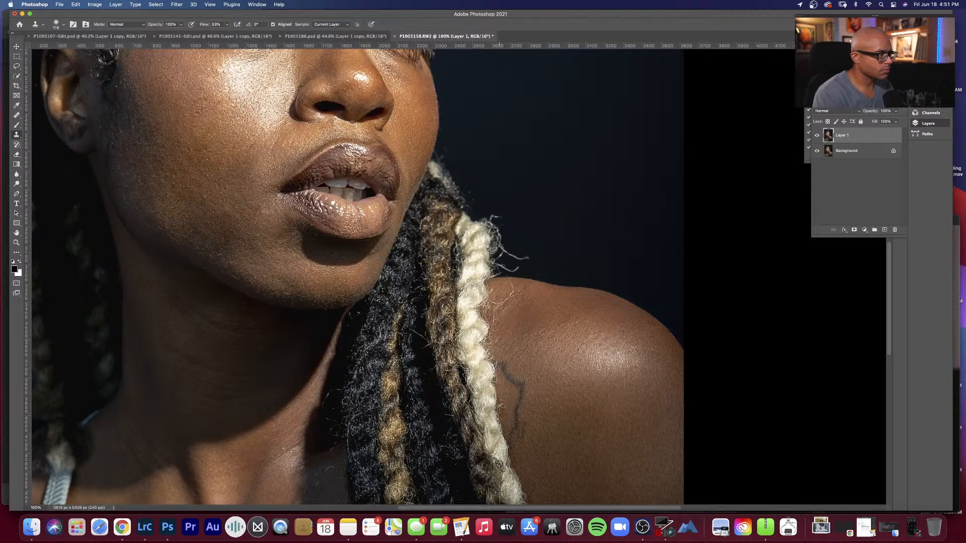
pyautogui.keyDown('alt'); pyautogui.click(560, 322); pyautogui.keyUp('alt')
pyautogui.moveTo(520, 311)
pyautogui.mouseDown()
pyautogui.moveTo(642, 329)
pyautogui.moveTo(521, 333)
pyautogui.moveTo(538, 315)
pyautogui.mouseUp()
pyautogui.keyDown('alt'); pyautogui.click(635, 339); pyautogui.keyUp('alt')
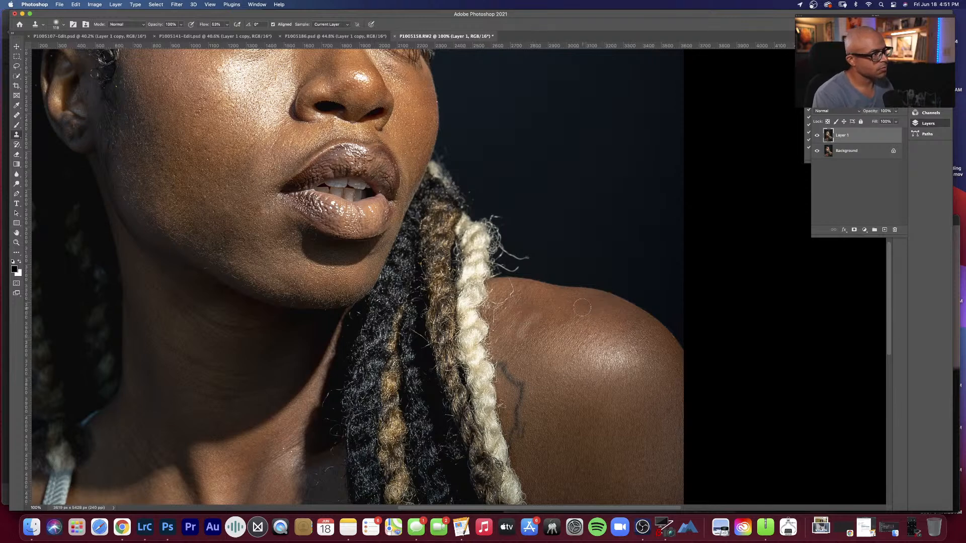
pyautogui.press('super+z')
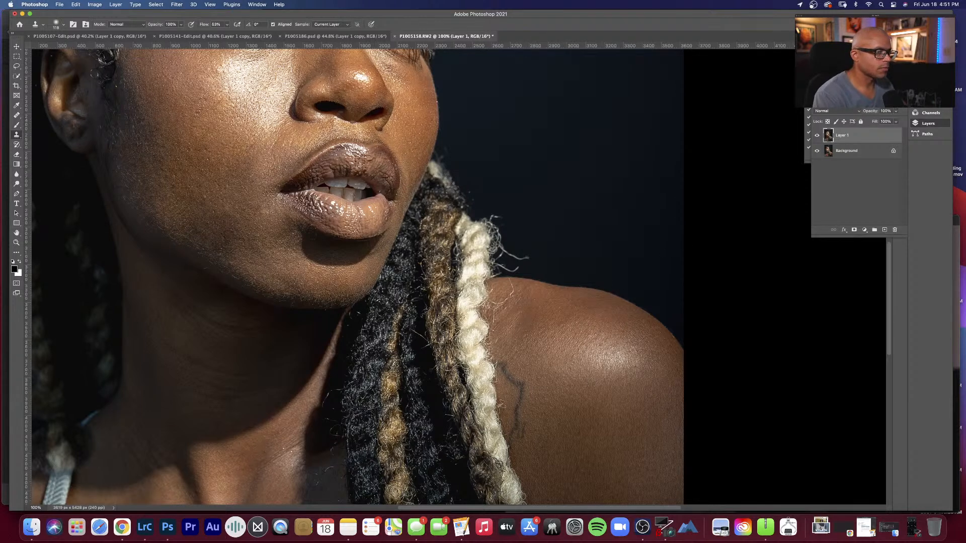
pyautogui.click(808, 126)
pyautogui.click(818, 83)
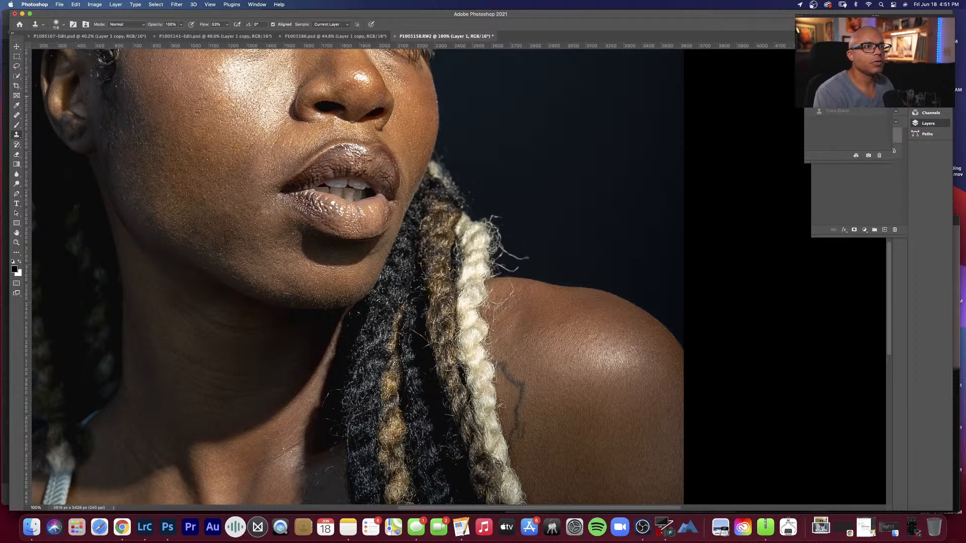
pyautogui.press('super+z')
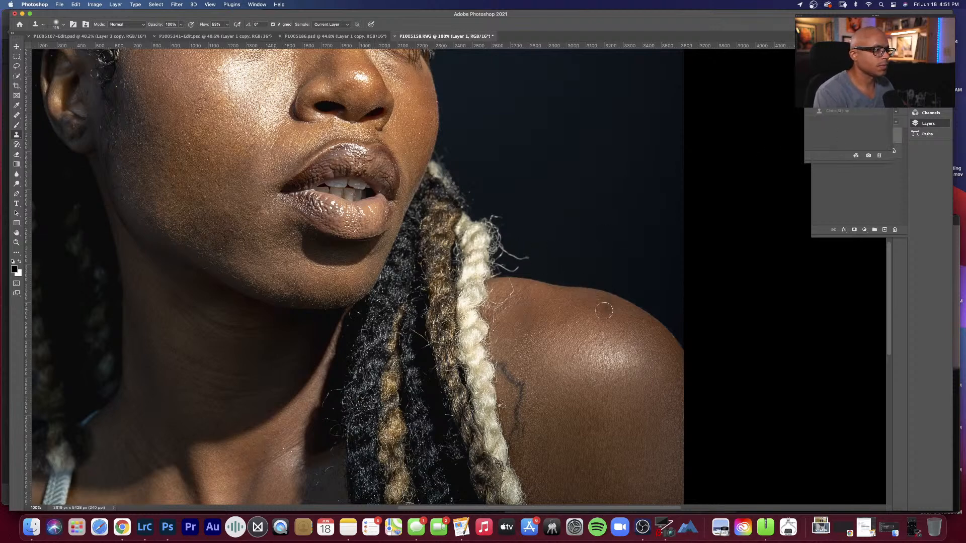
# Step: Heal the flyaway hairs that stick out from the blonde braid into the dark background above the shoulder
pyautogui.press('h')
pyautogui.scroll(-2, 581, 304)
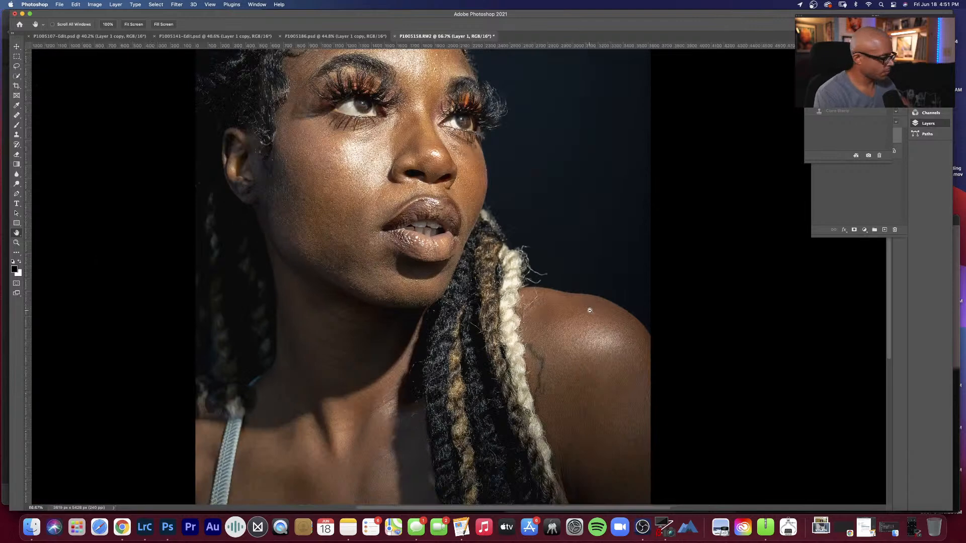
pyautogui.scroll(2, 581, 323)
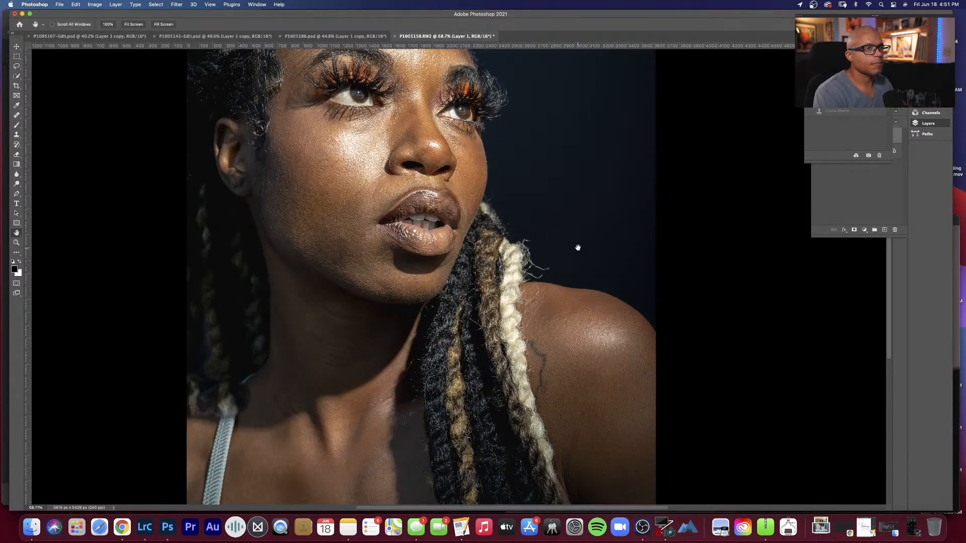
pyautogui.press('j')
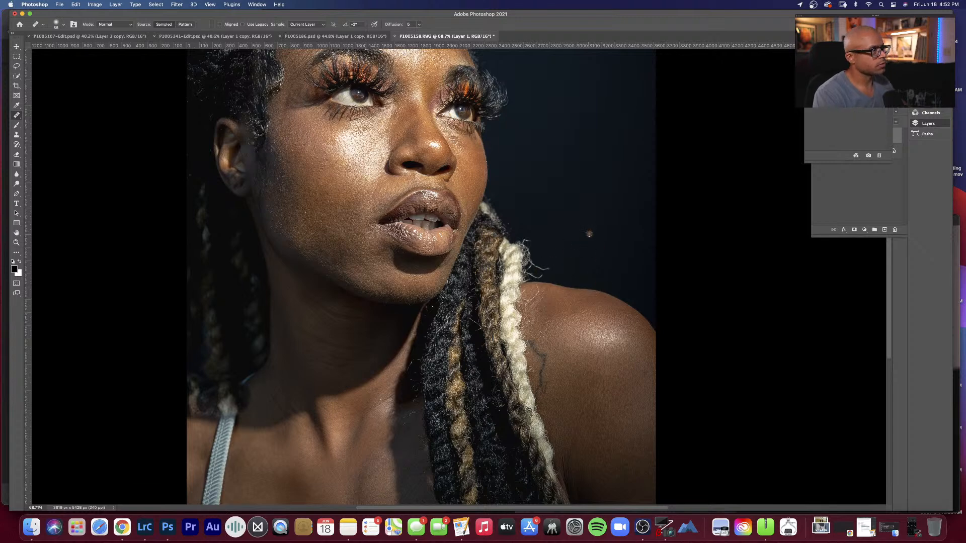
pyautogui.press('space')
pyautogui.moveTo(563, 220); pyautogui.dragTo(608, 286)
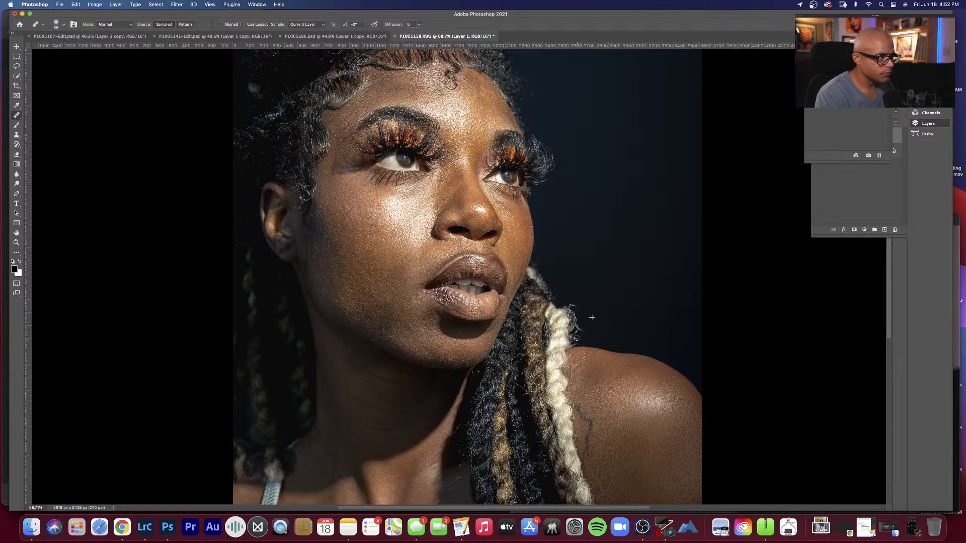
pyautogui.click(600, 328)
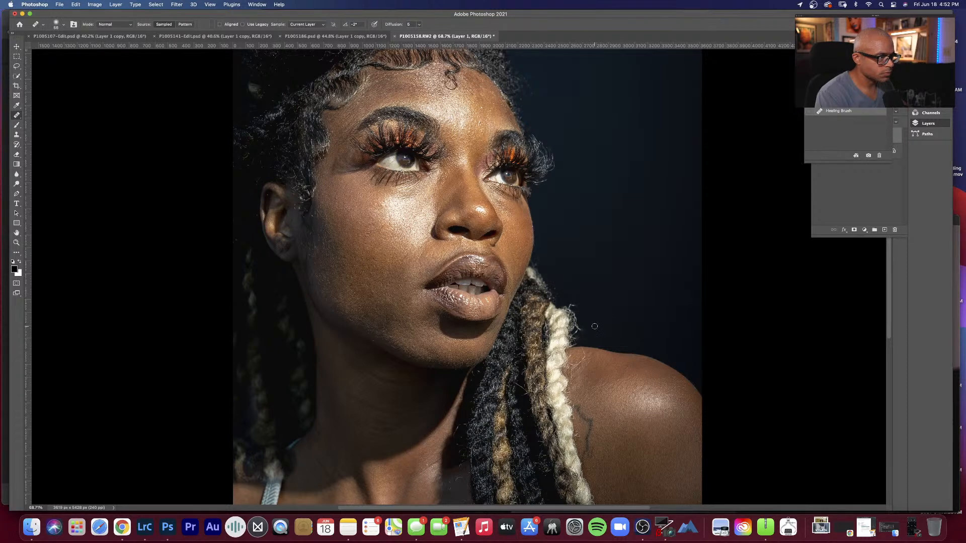
pyautogui.click(592, 322)
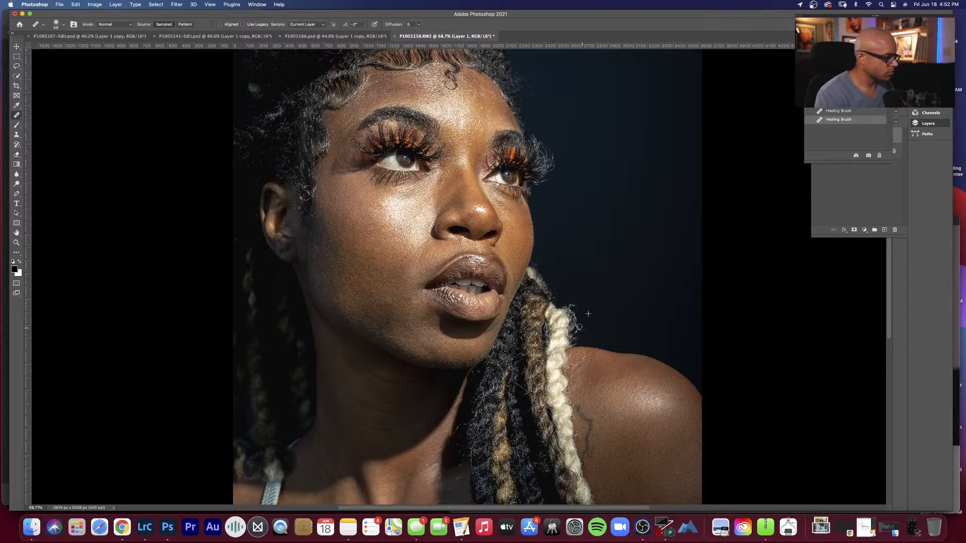
pyautogui.moveTo(582, 331); pyautogui.dragTo(579, 330)
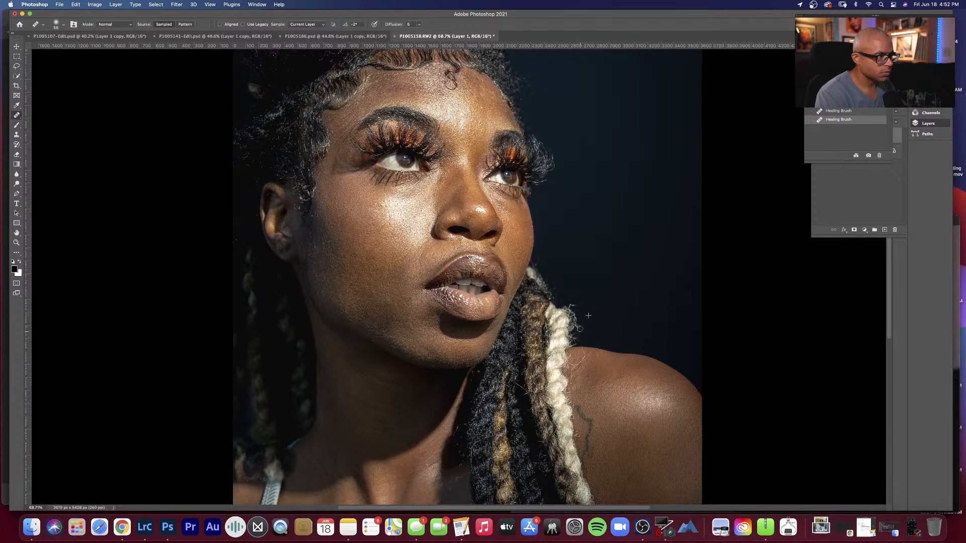
pyautogui.moveTo(584, 323); pyautogui.dragTo(600, 308)
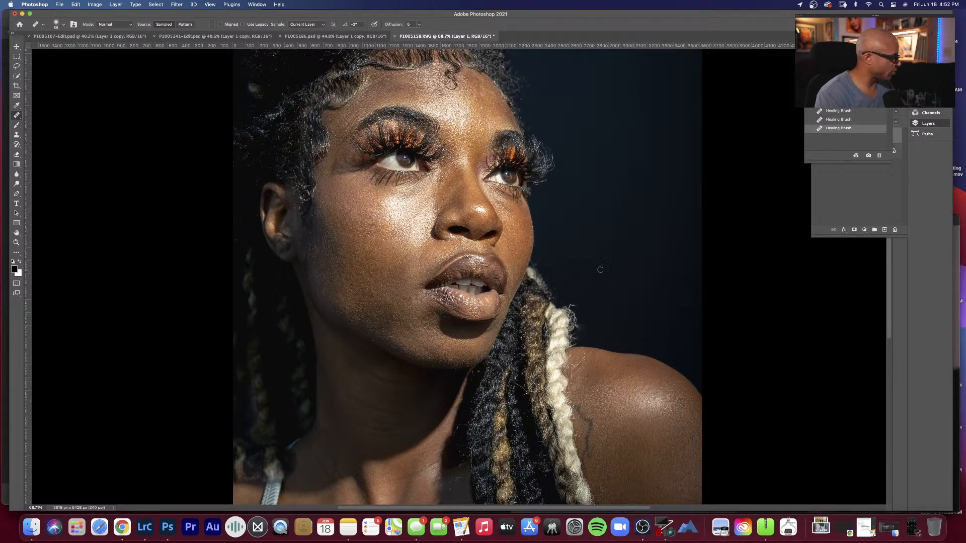
# Step: Bring the whole face into view, select Layer 1, and return to Photoshop from OBS Studio
pyautogui.press('space')
pyautogui.moveTo(582, 241); pyautogui.dragTo(595, 272)
pyautogui.moveTo(563, 205); pyautogui.dragTo(597, 151)
pyautogui.moveTo(581, 279); pyautogui.dragTo(590, 262)
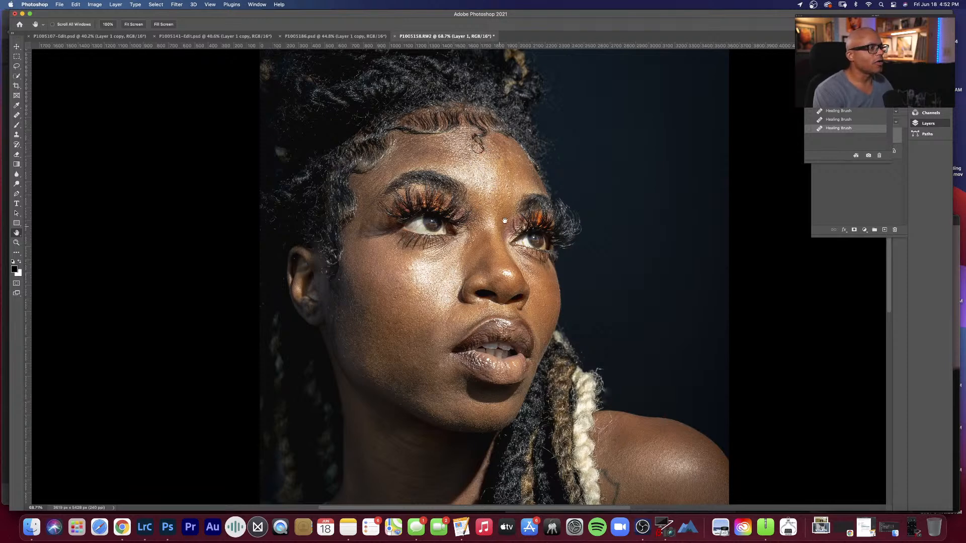
pyautogui.click(849, 206)
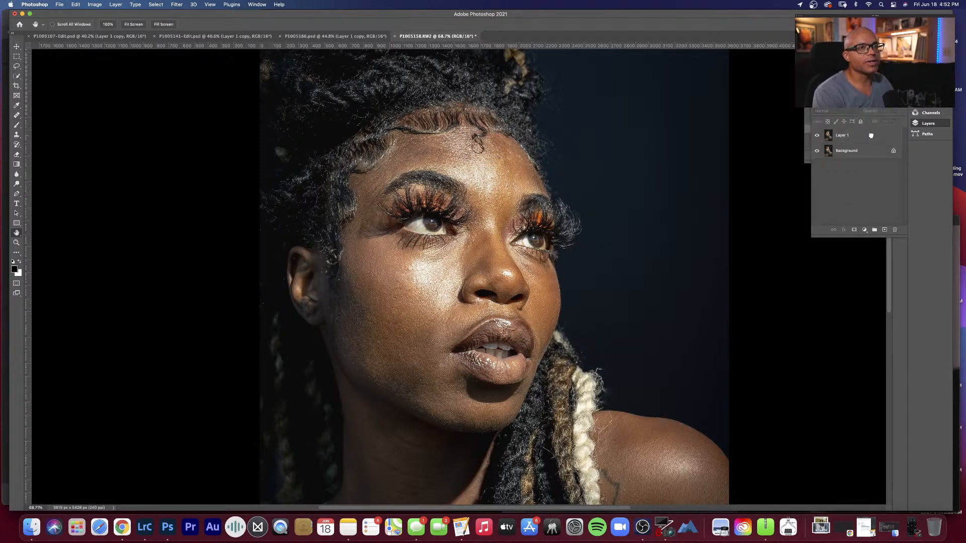
pyautogui.click(872, 135)
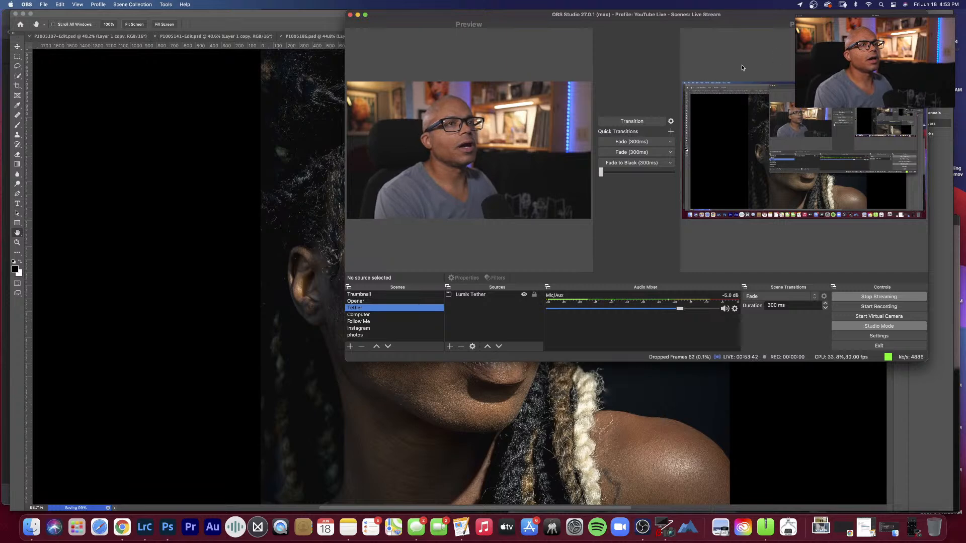
pyautogui.click(275, 23)
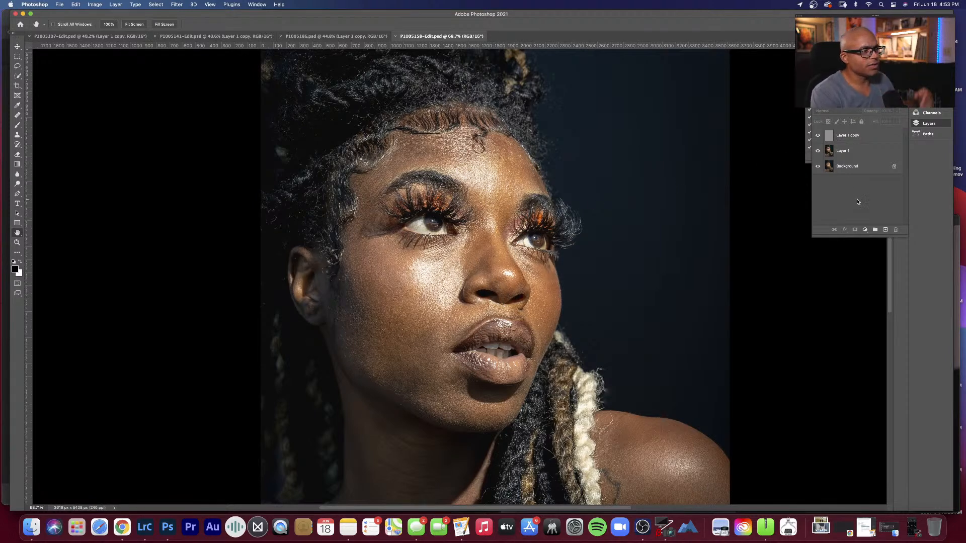
# Step: On Layer 1, lasso the forehead skin above the eyebrows and apply a 15-pixel Gaussian Blur, clearing the selection
pyautogui.moveTo(864, 151); pyautogui.dragTo(865, 152)
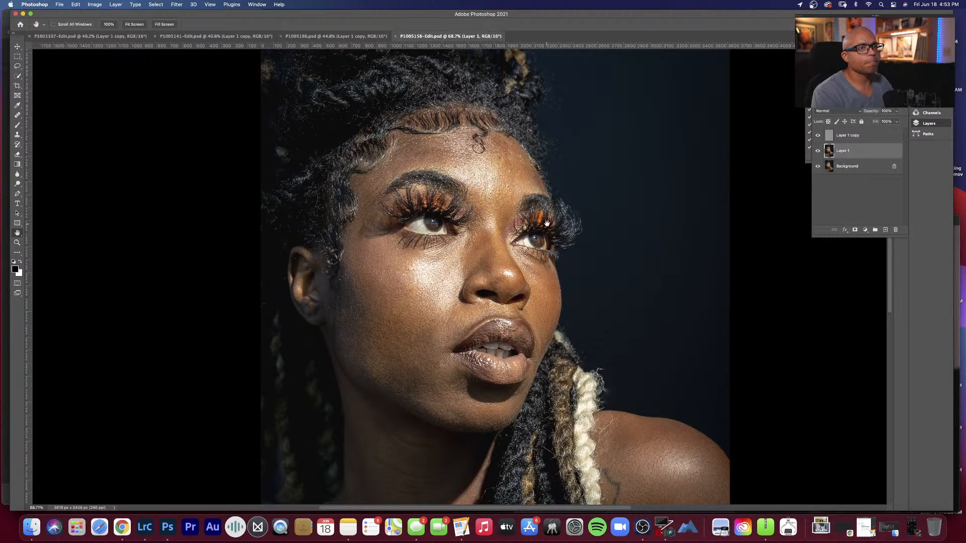
pyautogui.press('l')
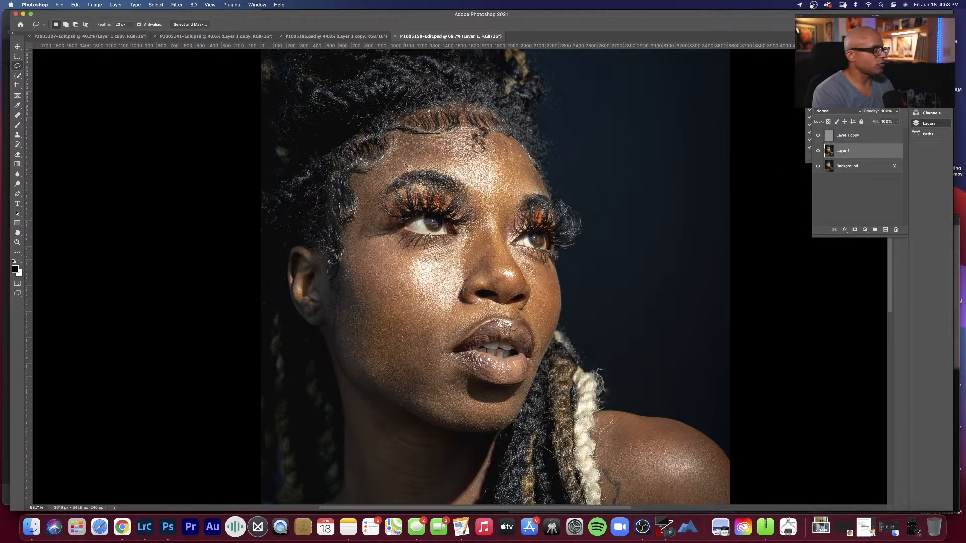
pyautogui.moveTo(382, 172)
pyautogui.mouseDown()
pyautogui.moveTo(366, 205)
pyautogui.moveTo(387, 181)
pyautogui.mouseUp()
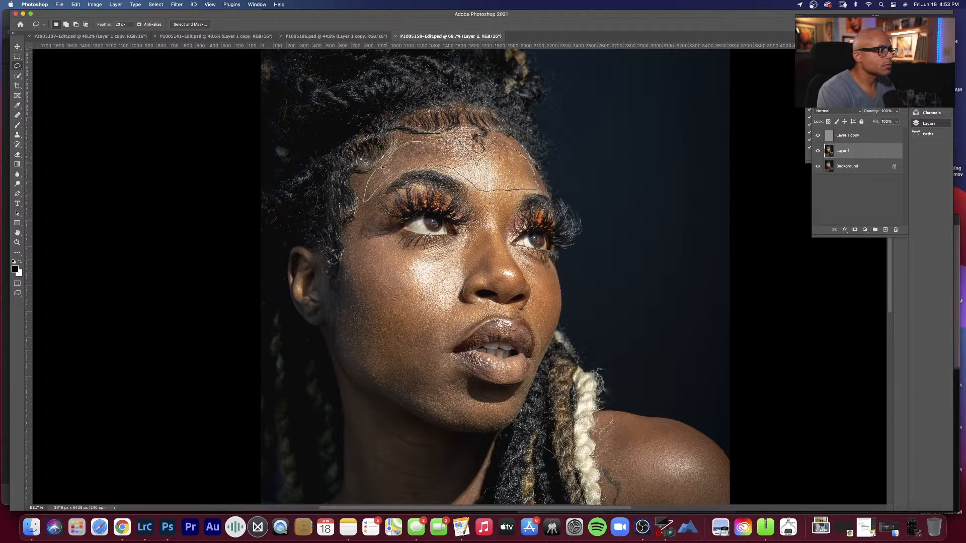
pyautogui.moveTo(383, 169); pyautogui.dragTo(386, 168)
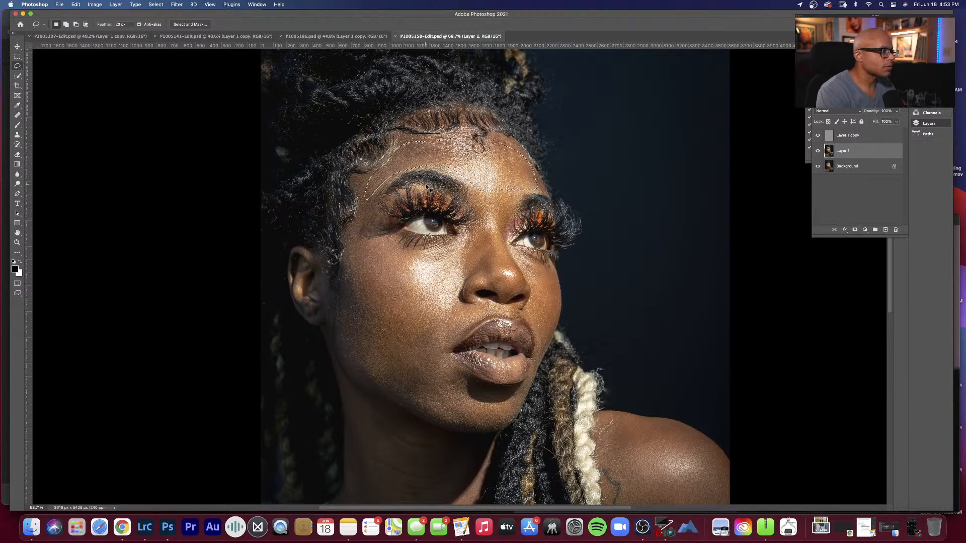
pyautogui.press('ctrl+alt+super+f')
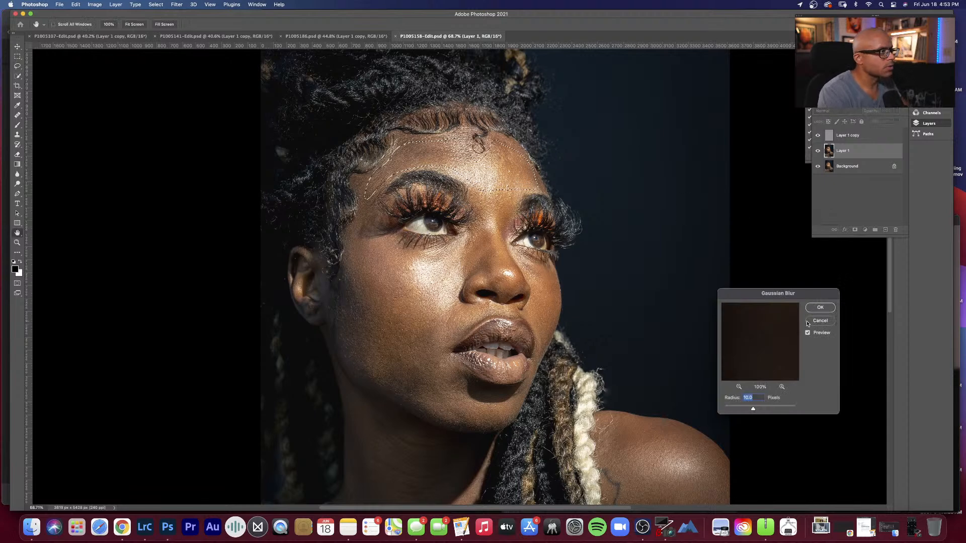
pyautogui.write('15')
pyautogui.click(818, 308)
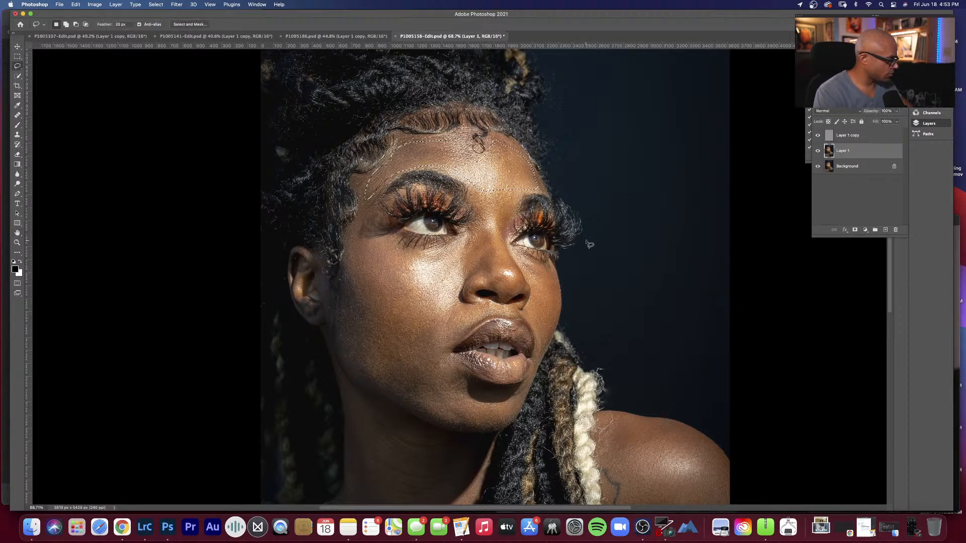
pyautogui.hotkey('ctrl', 'd')
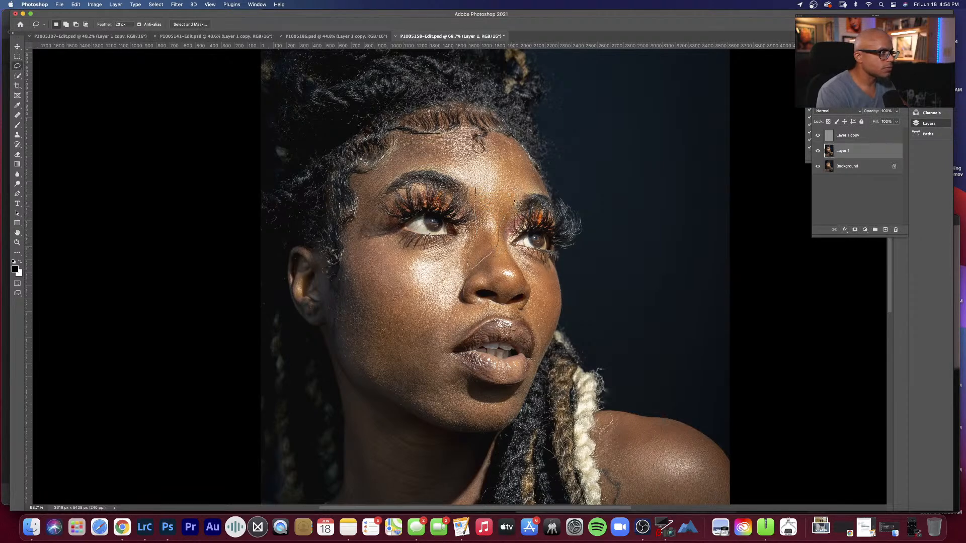
# Step: Lasso the skin between the eyebrows and along the nose bridge, apply the 15-pixel Gaussian Blur, and deselect
pyautogui.moveTo(482, 190); pyautogui.dragTo(481, 191)
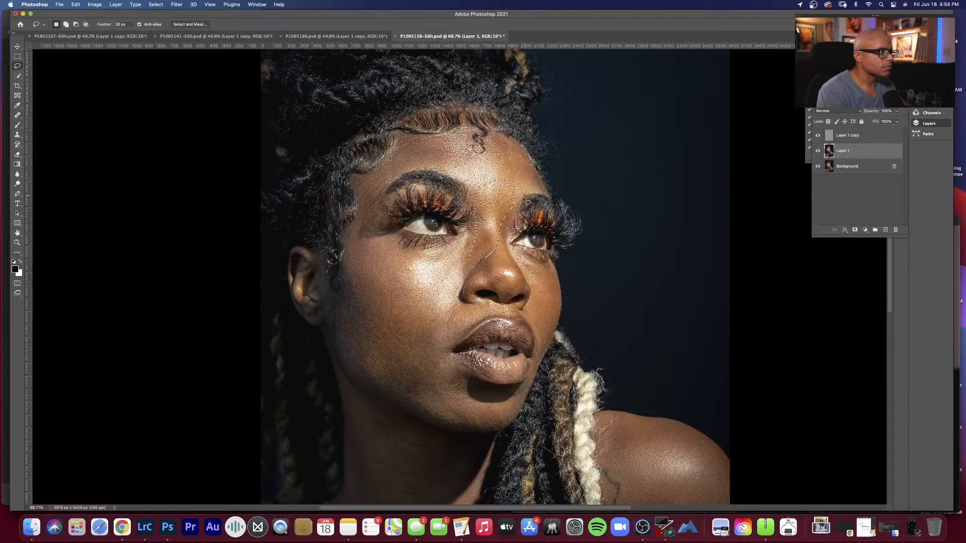
pyautogui.press('super+alt+f')
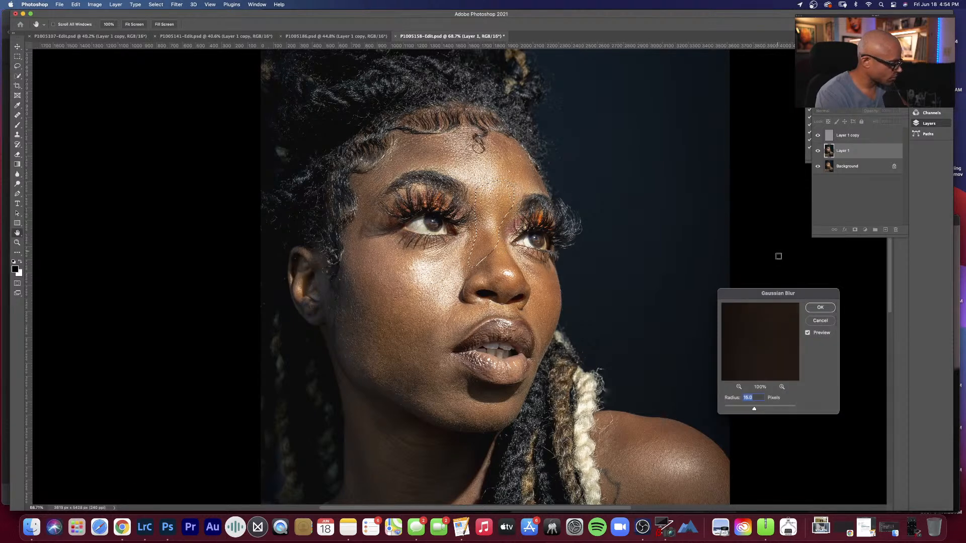
pyautogui.click(813, 308)
pyautogui.press('super+d')
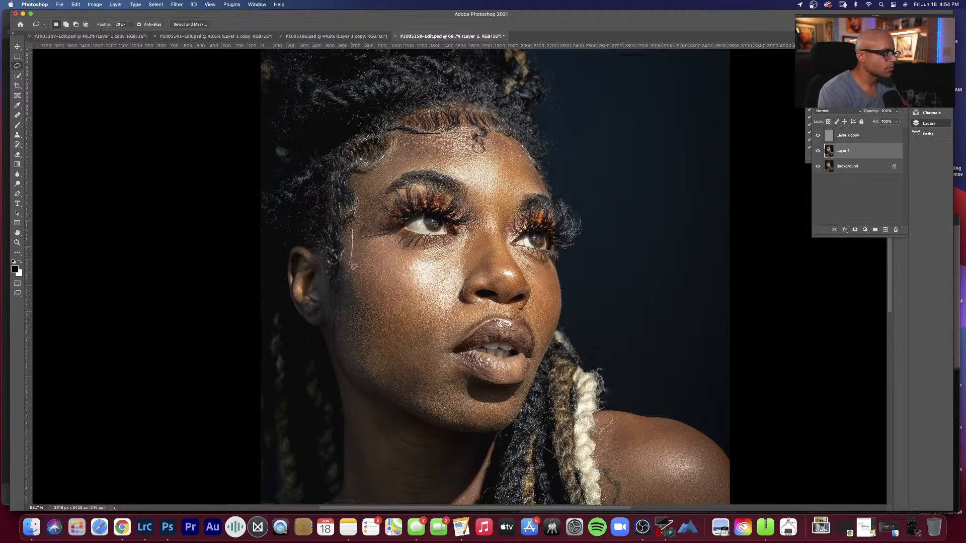
# Step: Lasso the large cheek area from the ear side to the nose and jaw, blur it with a 15-pixel Gaussian Blur, and deselect
pyautogui.moveTo(352, 263); pyautogui.dragTo(343, 292)
pyautogui.moveTo(354, 362)
pyautogui.mouseDown()
pyautogui.moveTo(372, 381)
pyautogui.moveTo(427, 407)
pyautogui.moveTo(456, 396)
pyautogui.mouseUp()
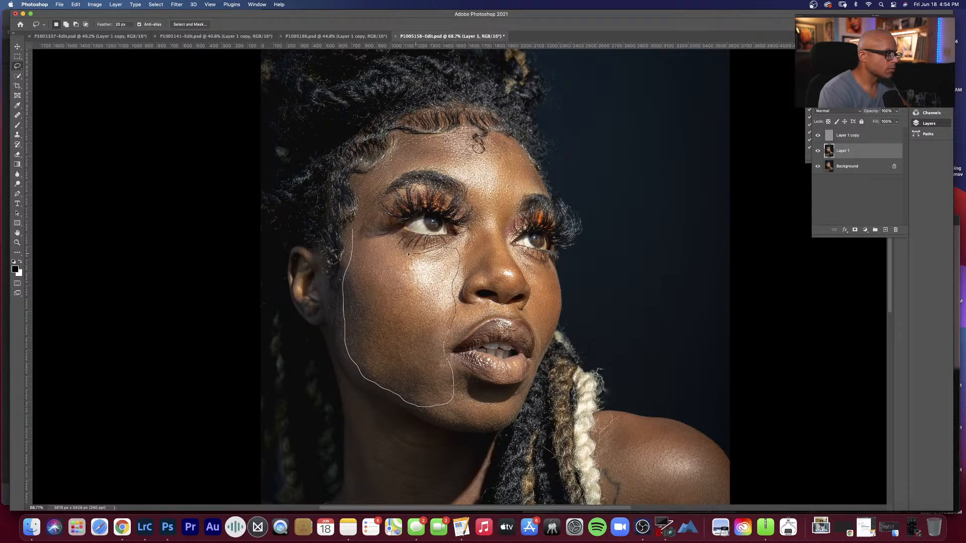
pyautogui.moveTo(355, 236); pyautogui.dragTo(355, 233)
pyautogui.press('alt+super+f')
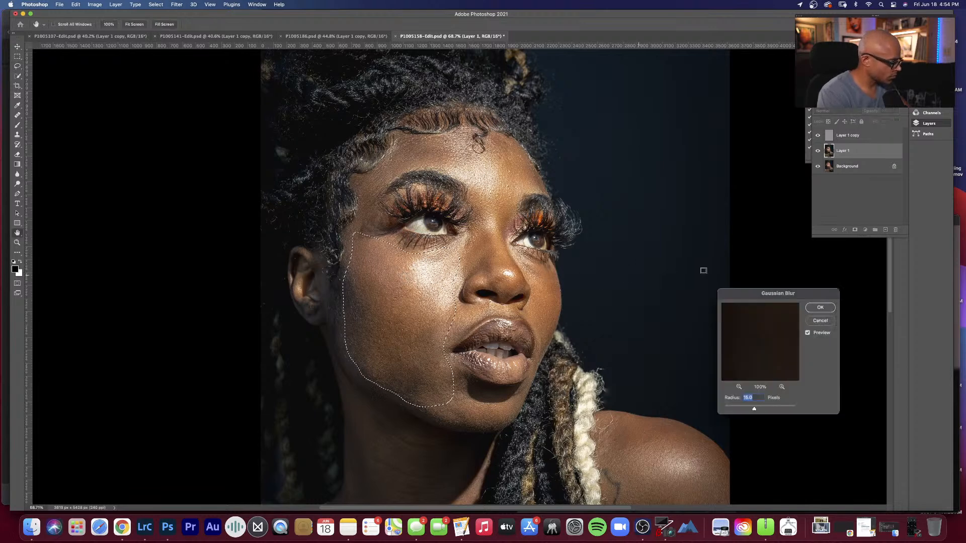
pyautogui.click(816, 310)
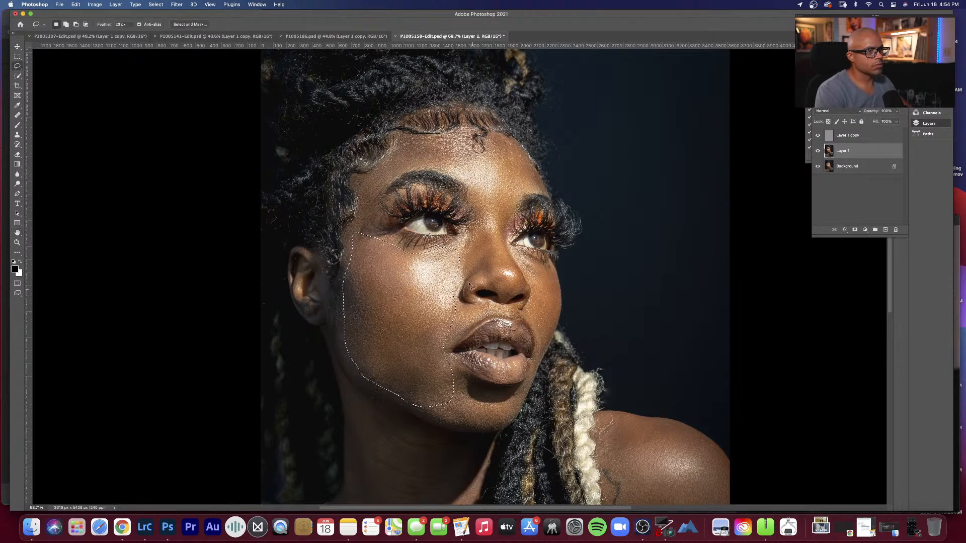
pyautogui.press('super+d')
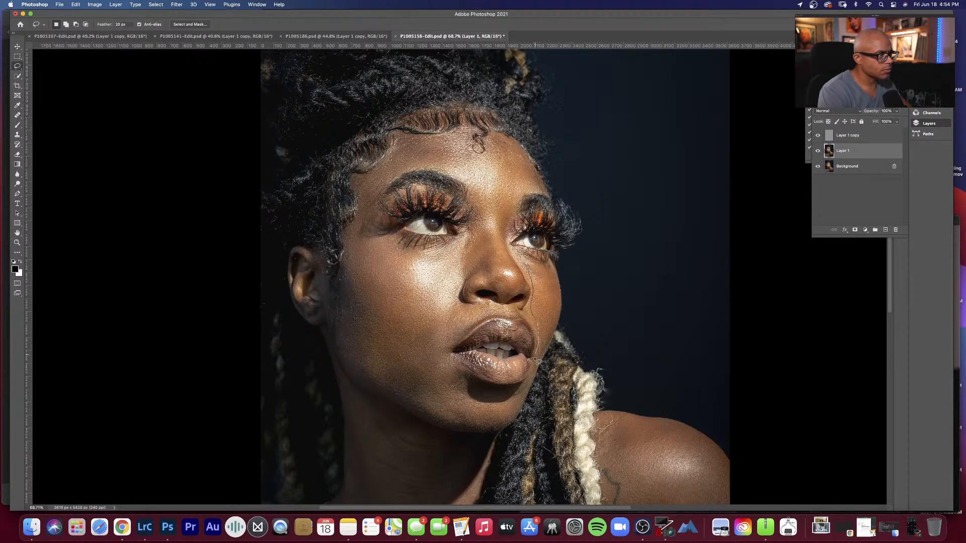
# Step: Lasso the far cheek between the nose and the face edge, apply the 15-pixel Gaussian Blur, and deselect
pyautogui.moveTo(548, 348); pyautogui.dragTo(558, 322)
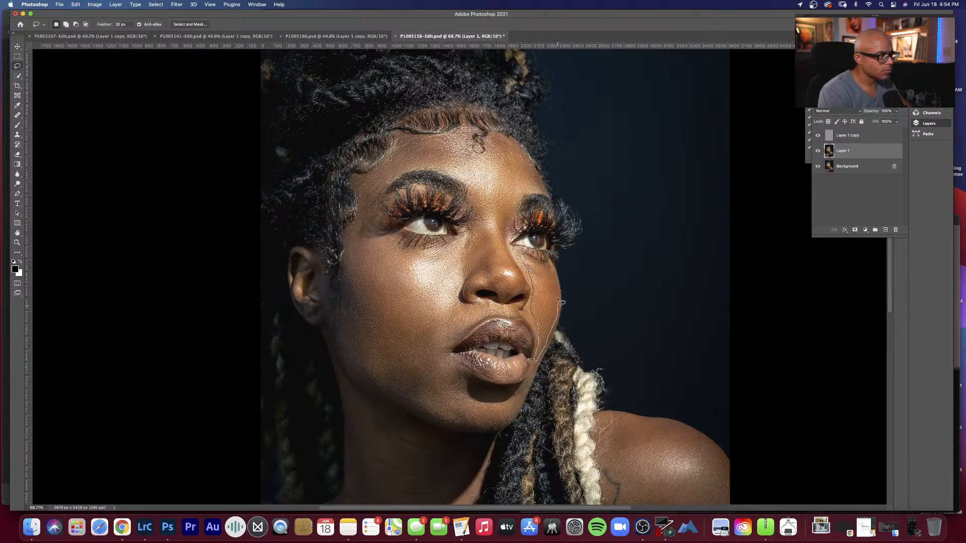
pyautogui.moveTo(553, 275); pyautogui.dragTo(526, 273)
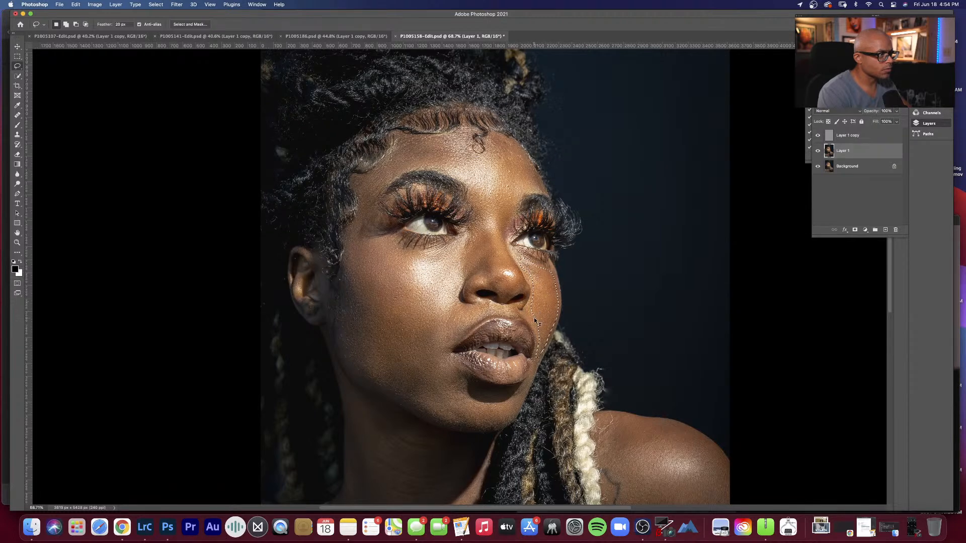
pyautogui.hotkey('shift', 'F6')
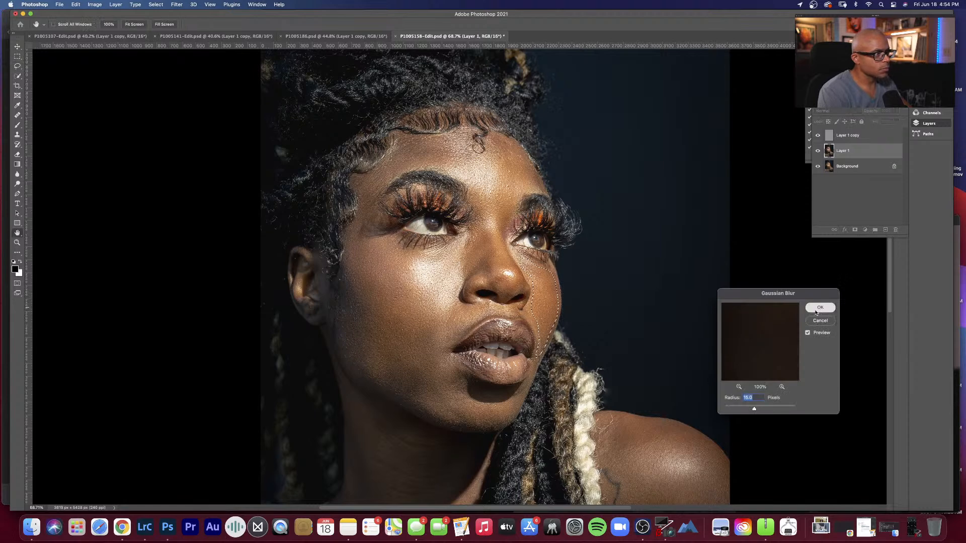
pyautogui.press('Return')
pyautogui.press('super+d')
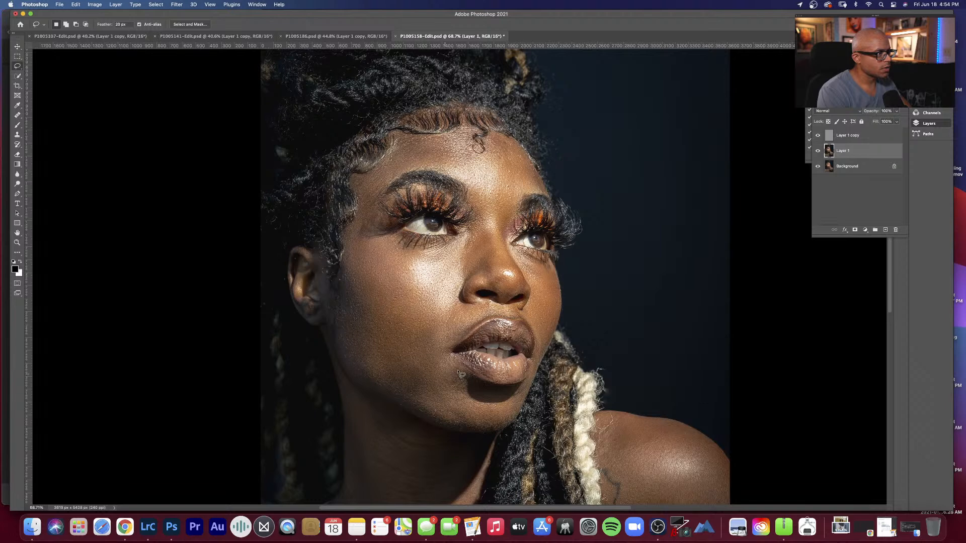
# Step: Lasso the chin below the lower lip, apply the 15-pixel Gaussian Blur, deselect, and save the portrait
pyautogui.moveTo(459, 375)
pyautogui.mouseDown()
pyautogui.moveTo(513, 405)
pyautogui.moveTo(447, 375)
pyautogui.mouseUp()
pyautogui.press('super+alt+f')
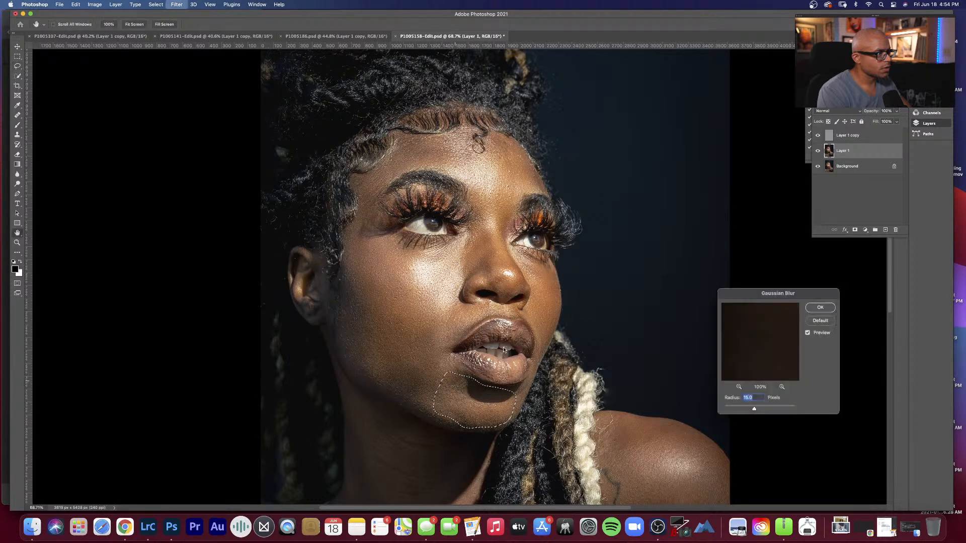
pyautogui.click(819, 307)
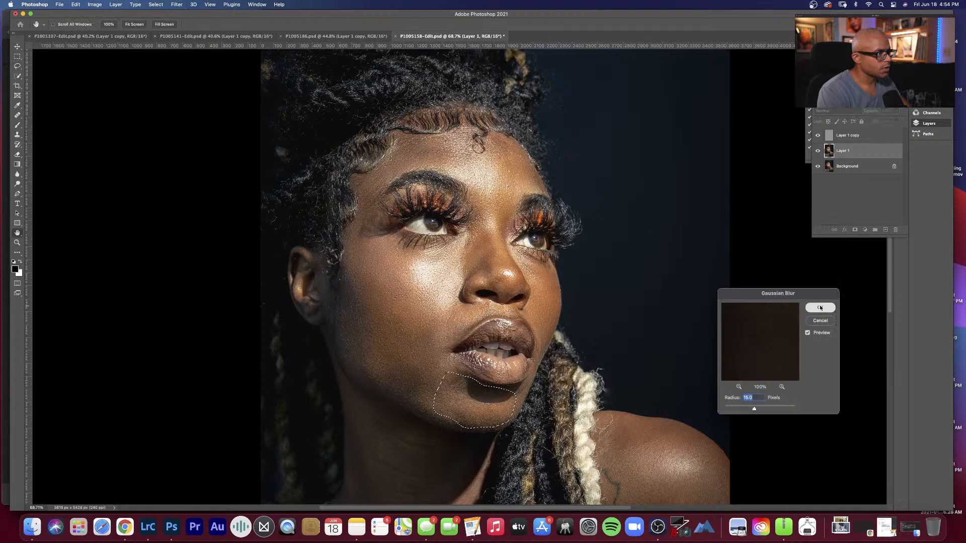
pyautogui.press('super+d')
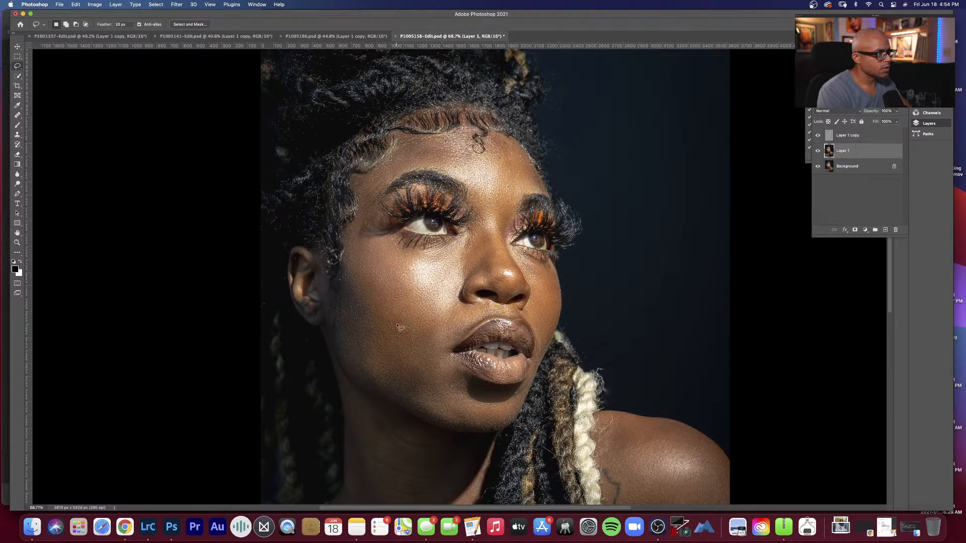
pyautogui.press('super+s')
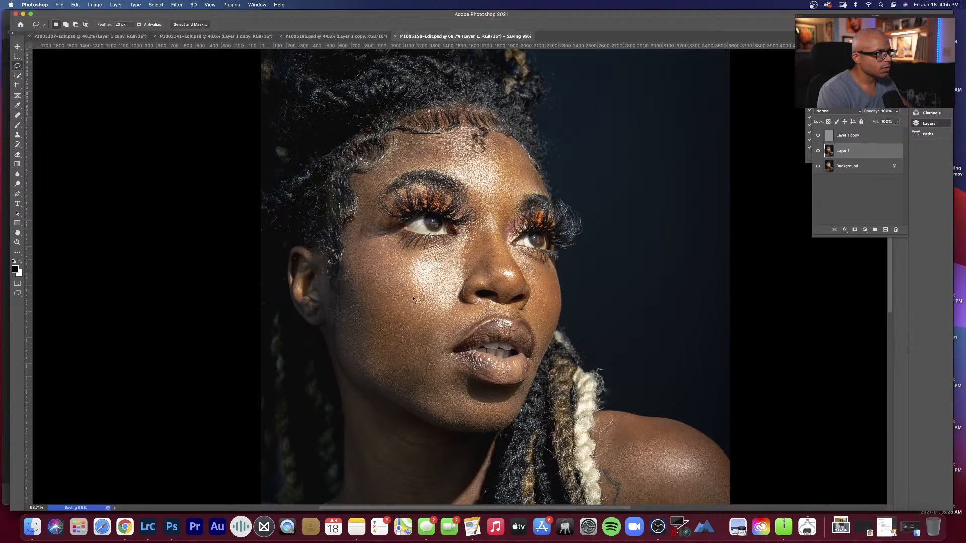
# Step: Lasso the neck skin below the jawline, apply the 15-pixel Gaussian Blur, and deselect
pyautogui.press('h')
pyautogui.scroll(-8, 423, 314)
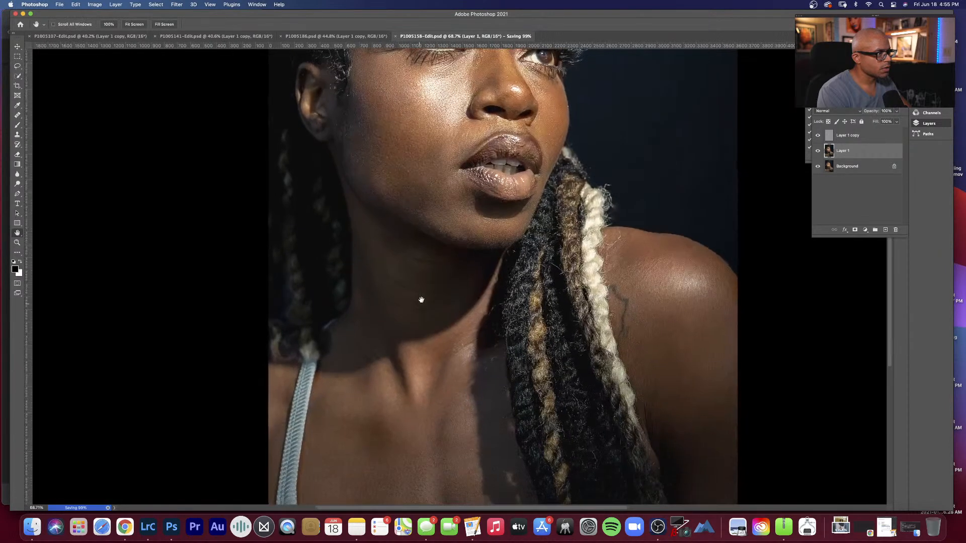
pyautogui.scroll(5, 407, 299)
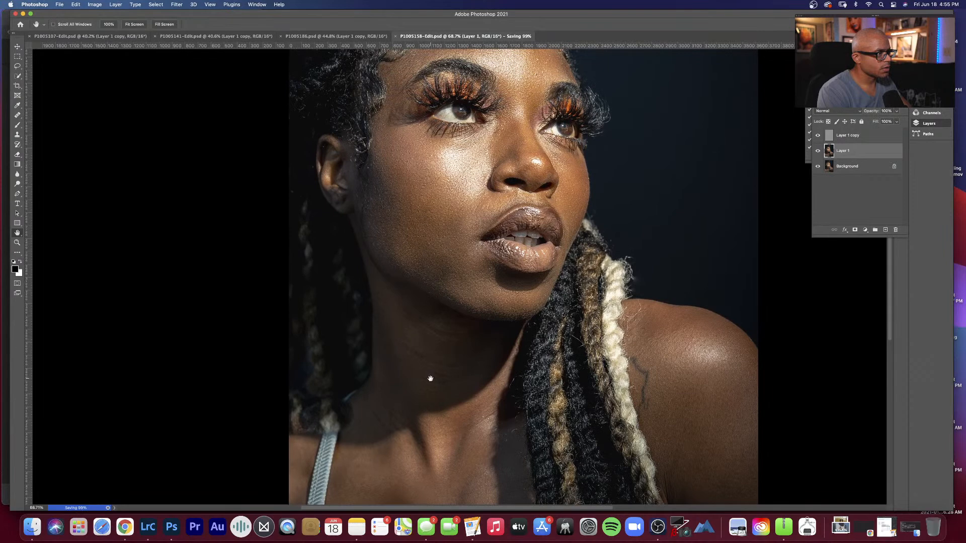
pyautogui.moveTo(430, 378); pyautogui.dragTo(420, 358)
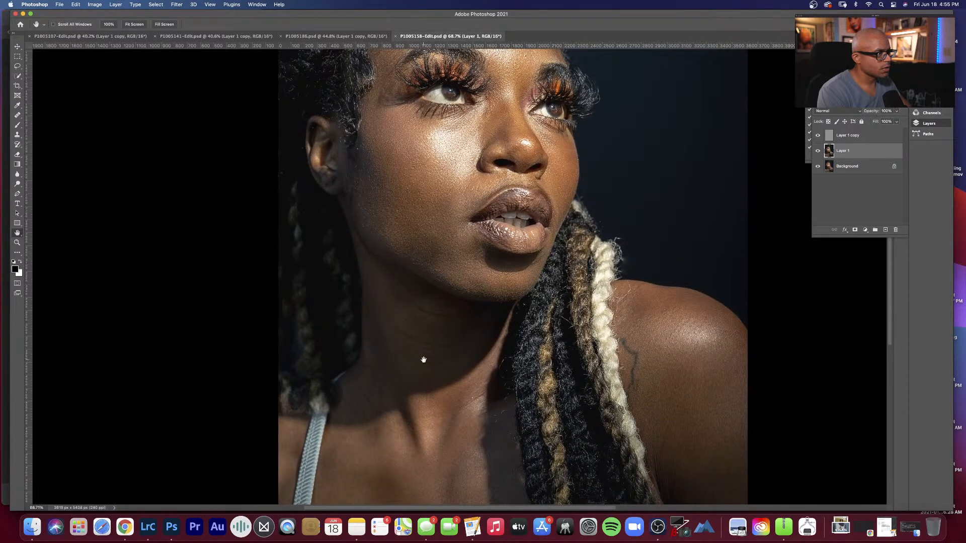
pyautogui.press('l')
pyautogui.moveTo(371, 276)
pyautogui.mouseDown()
pyautogui.moveTo(408, 398)
pyautogui.moveTo(418, 414)
pyautogui.moveTo(443, 413)
pyautogui.moveTo(483, 381)
pyautogui.moveTo(498, 315)
pyautogui.moveTo(482, 301)
pyautogui.moveTo(456, 304)
pyautogui.moveTo(373, 277)
pyautogui.mouseUp()
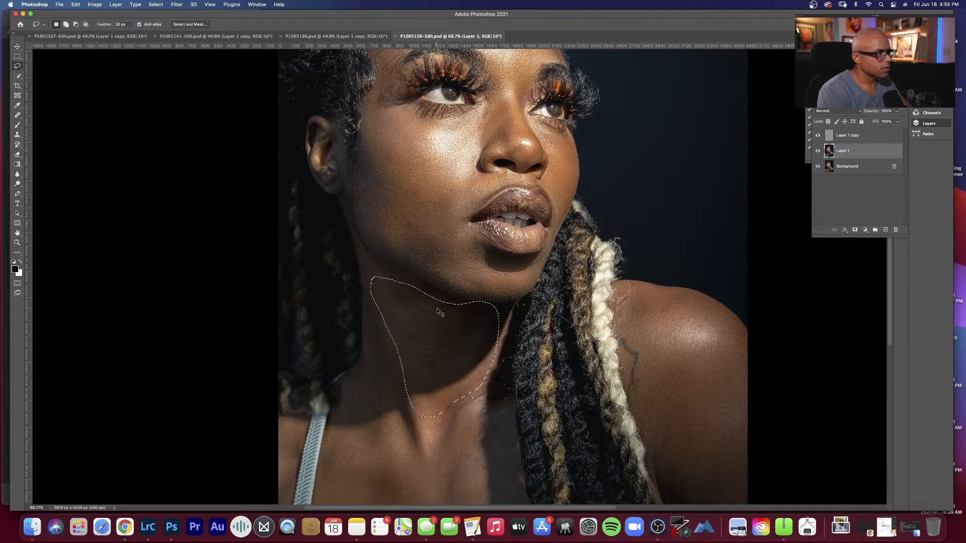
pyautogui.press('super+alt+f')
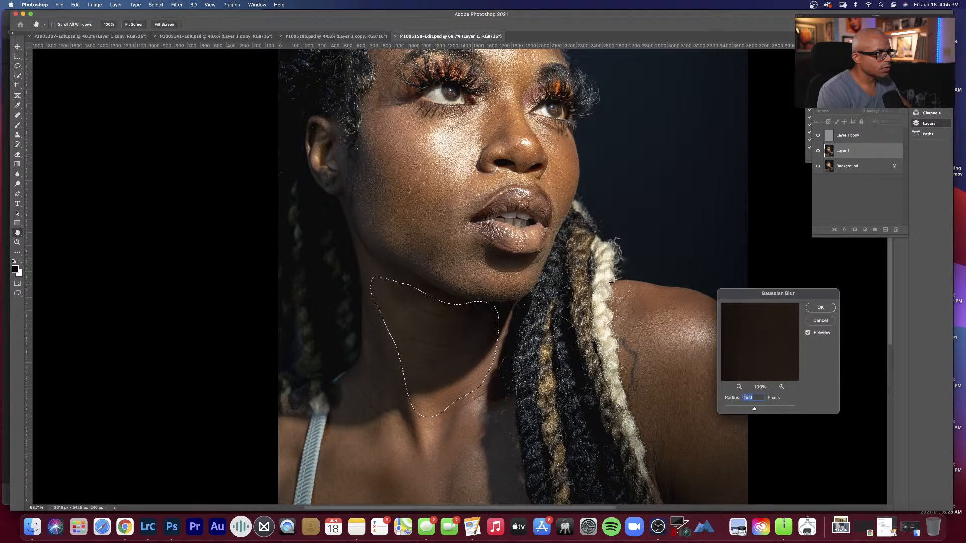
pyautogui.click(820, 308)
pyautogui.press('super+d')
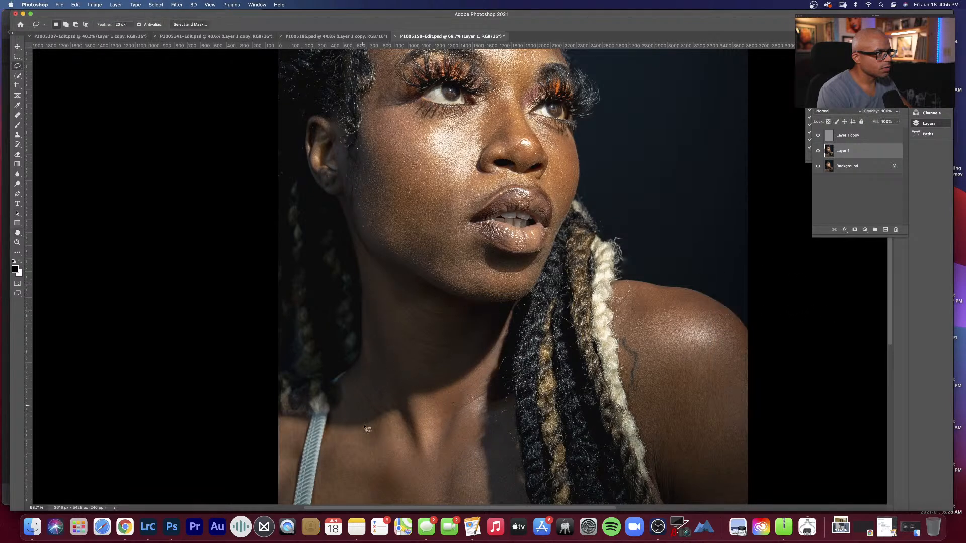
# Step: Lasso the chest and lower neck between the top's strap and the braids, apply a 5-pixel Gaussian Blur, and deselect
pyautogui.press('h')
pyautogui.scroll(-5, 407, 384)
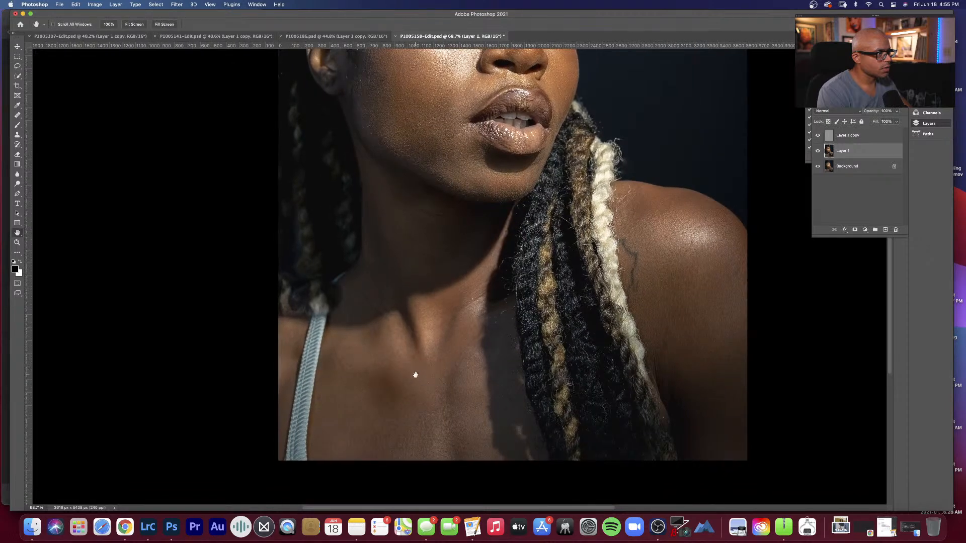
pyautogui.press('l')
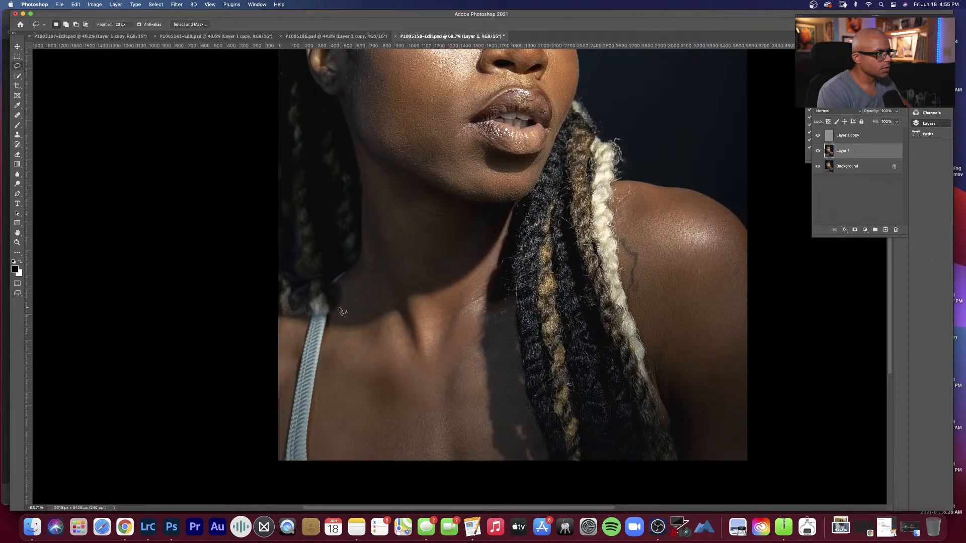
pyautogui.moveTo(345, 302)
pyautogui.mouseDown()
pyautogui.moveTo(318, 440)
pyautogui.moveTo(336, 452)
pyautogui.moveTo(541, 455)
pyautogui.moveTo(504, 387)
pyautogui.moveTo(493, 303)
pyautogui.moveTo(468, 261)
pyautogui.moveTo(356, 272)
pyautogui.moveTo(345, 314)
pyautogui.mouseUp()
pyautogui.press('super+alt+f')
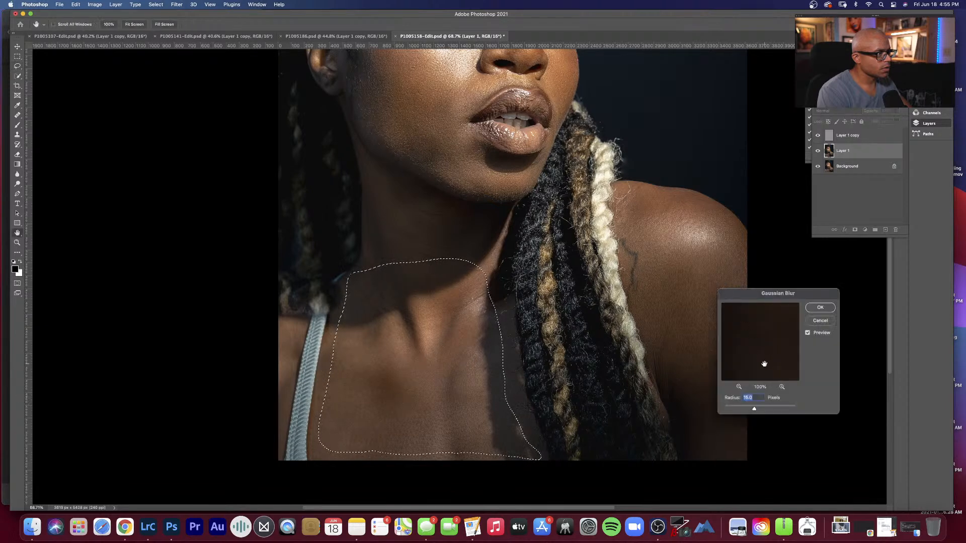
pyautogui.write('5')
pyautogui.click(811, 307)
pyautogui.press('super+d')
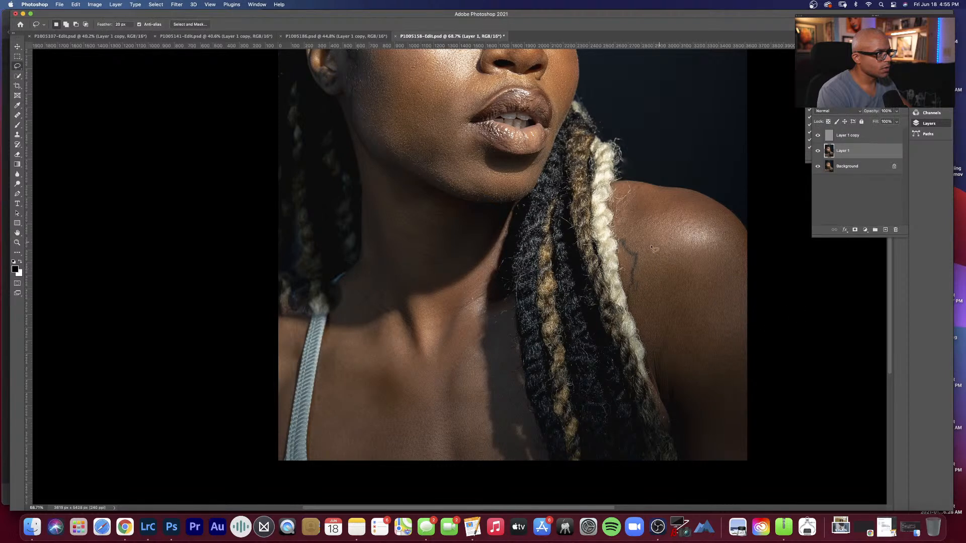
# Step: Lasso the bare shoulder and upper arm beside the braids
pyautogui.moveTo(631, 205)
pyautogui.mouseDown()
pyautogui.moveTo(626, 269)
pyautogui.moveTo(680, 396)
pyautogui.moveTo(690, 449)
pyautogui.moveTo(727, 451)
pyautogui.moveTo(742, 444)
pyautogui.moveTo(747, 391)
pyautogui.moveTo(745, 249)
pyautogui.moveTo(691, 199)
pyautogui.moveTo(629, 190)
pyautogui.mouseUp()
pyautogui.press('ctrl+super+f')
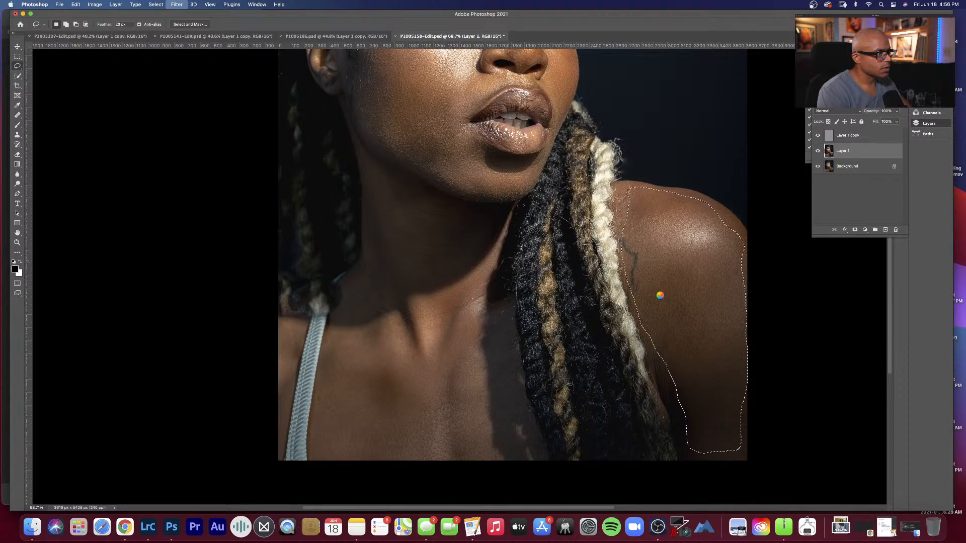
pyautogui.click(657, 523)
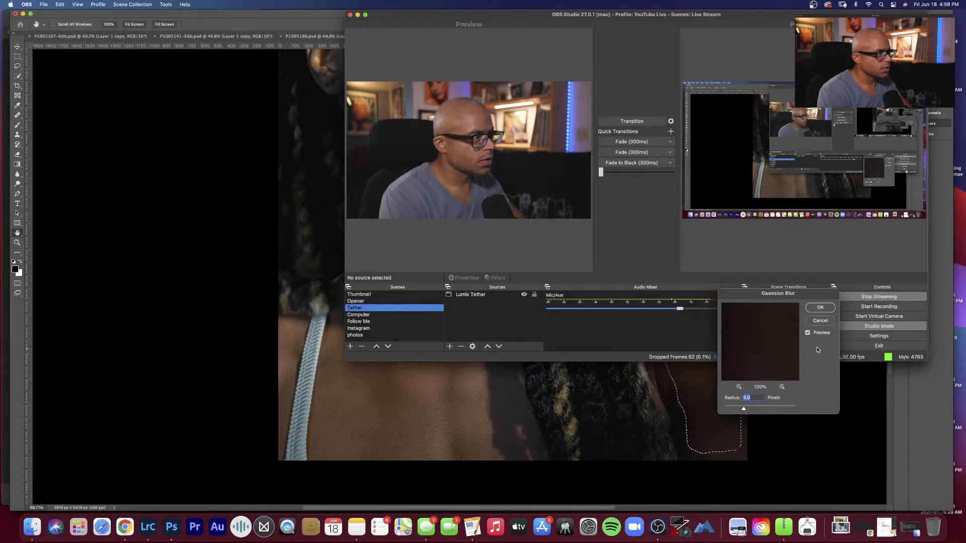
pyautogui.click(820, 320)
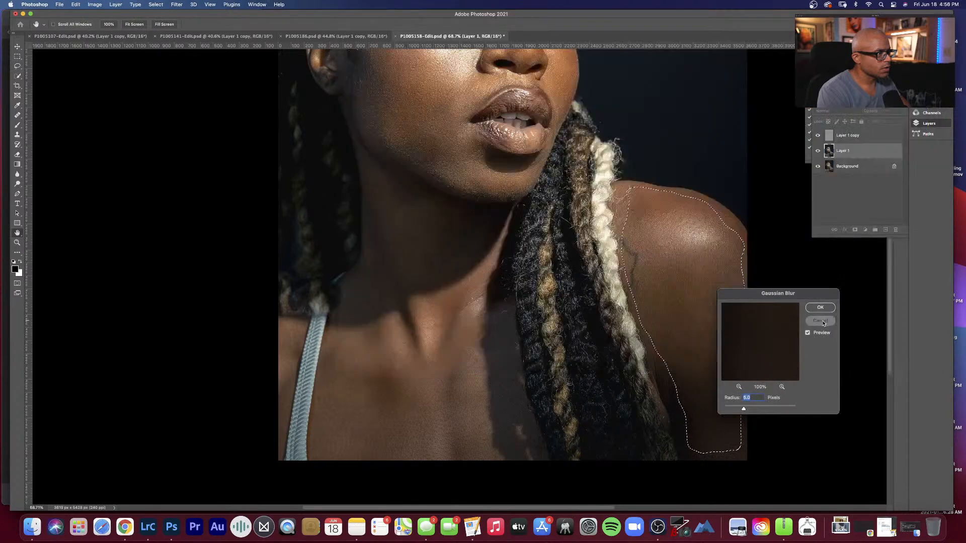
pyautogui.click(819, 320)
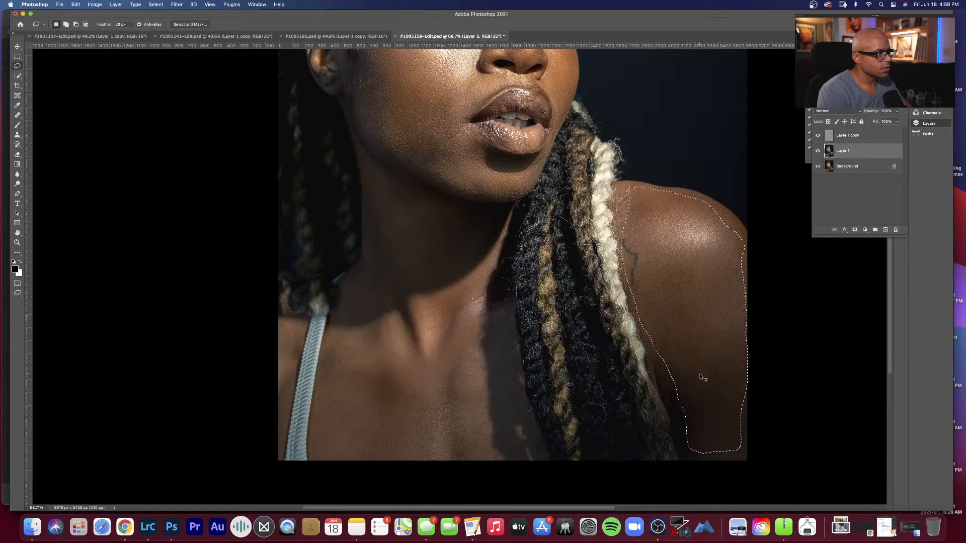
# Step: Apply a 10-pixel Gaussian Blur to the selected shoulder and upper arm, and clear the selection
pyautogui.press('super+alt+f')
pyautogui.write('10')
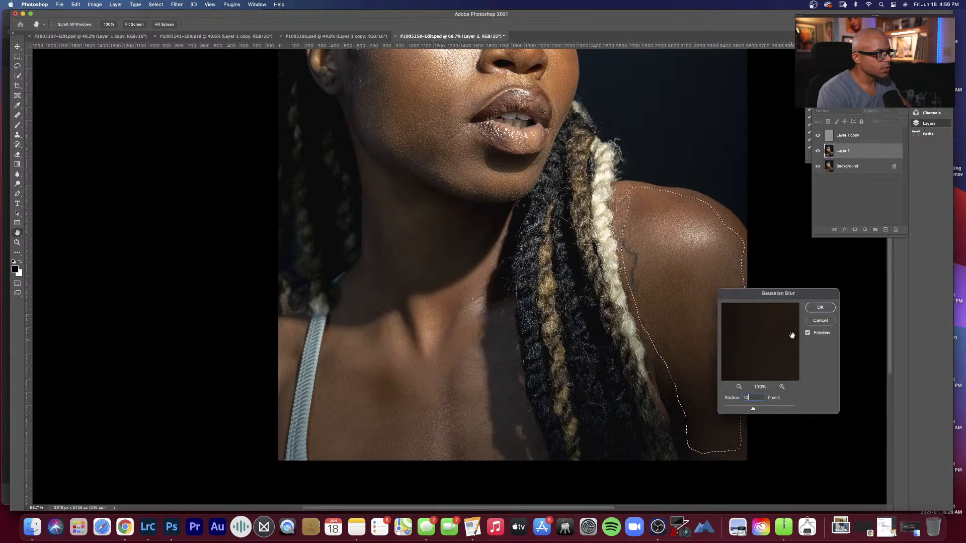
pyautogui.press('Return')
pyautogui.press('super+d')
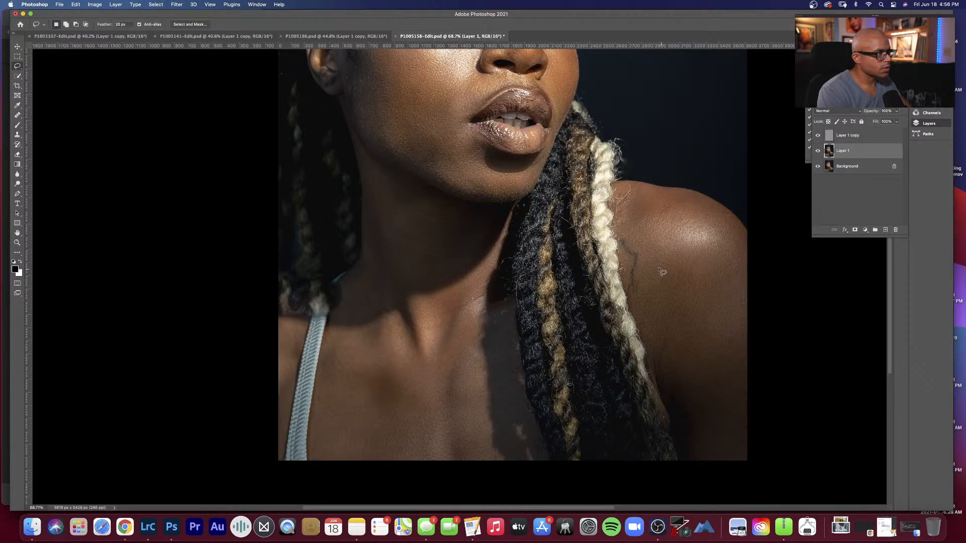
# Step: Fit the whole portrait on screen and make Layer 1 copy, the texture layer, active
pyautogui.press('h')
pyautogui.scroll(10, 614, 238)
pyautogui.hscroll(-3, 614, 237)
pyautogui.rightClick(604, 263)
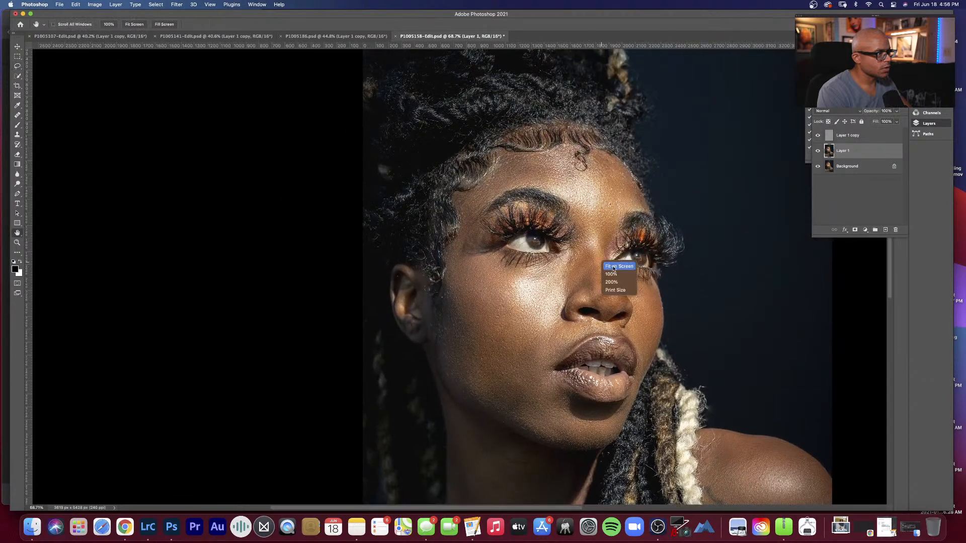
pyautogui.click(618, 267)
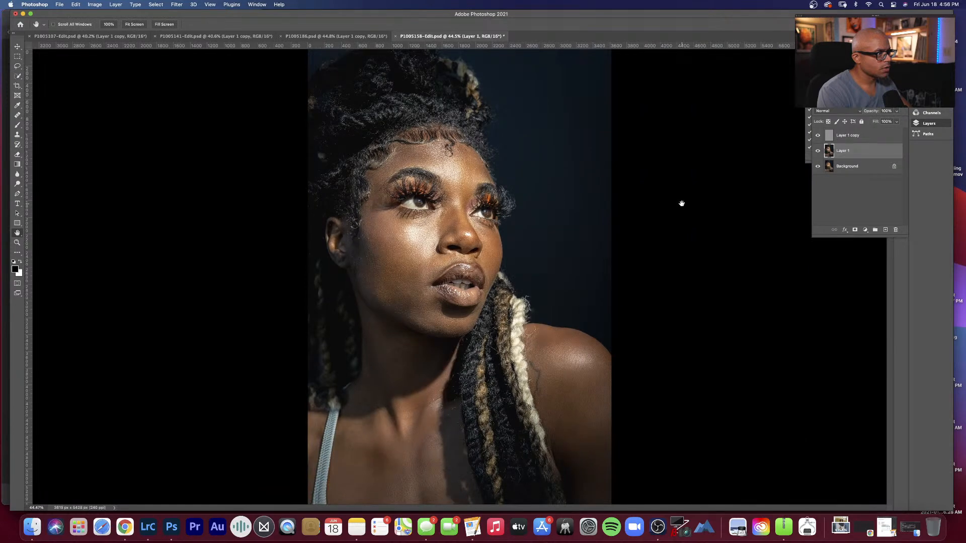
pyautogui.click(870, 137)
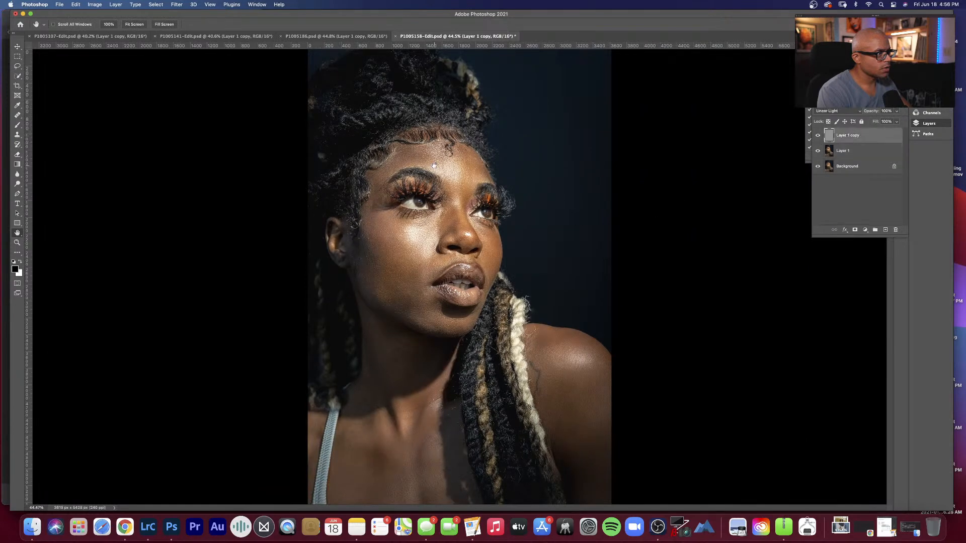
# Step: At 100% zoom, use the Clone Stamp with a smaller brush on Layer 1 copy to clean the bumps on the forehead
pyautogui.rightClick(455, 183)
pyautogui.click(473, 210)
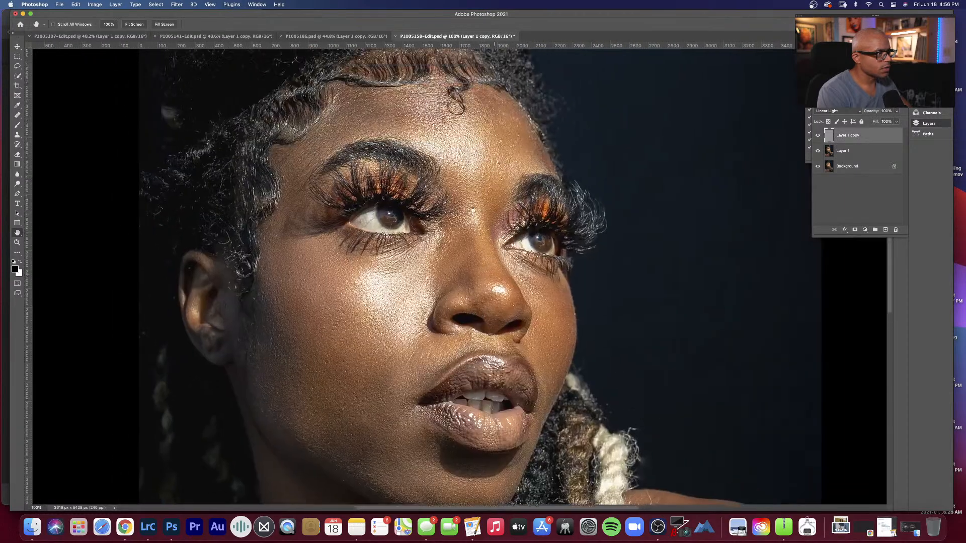
pyautogui.scroll(3, 473, 210)
pyautogui.press('s')
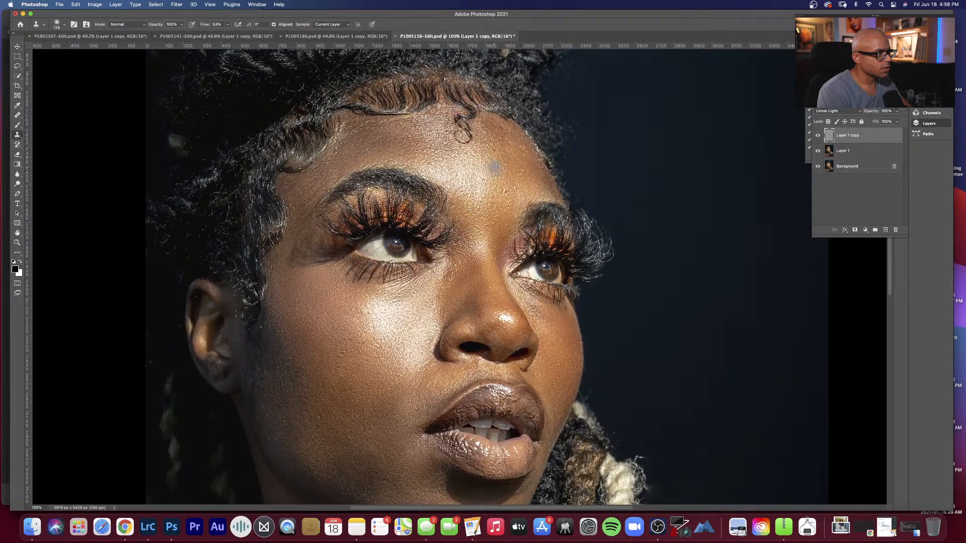
pyautogui.rightClick(480, 177)
pyautogui.moveTo(551, 196); pyautogui.dragTo(532, 199)
pyautogui.keyDown('alt'); pyautogui.click(474, 171); pyautogui.keyUp('alt')
pyautogui.click(457, 177)
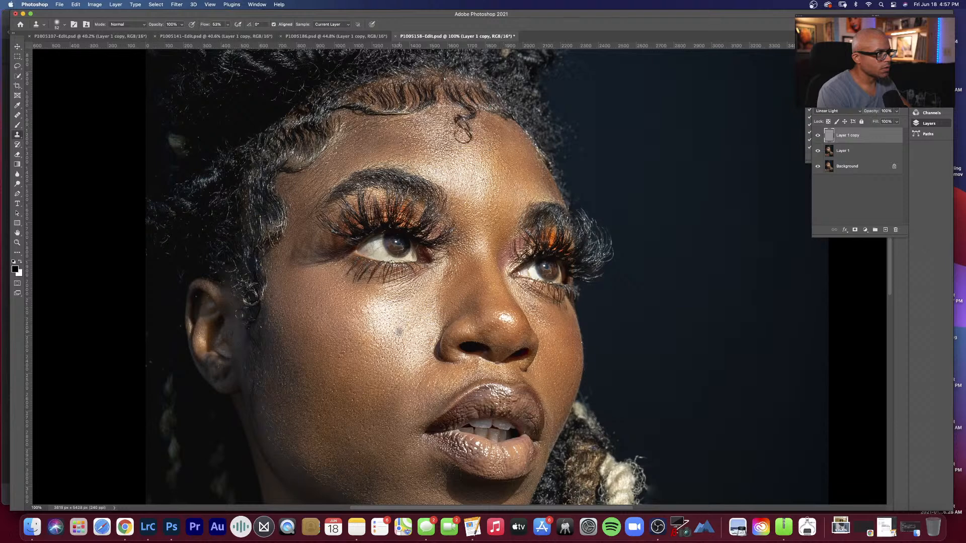
# Step: Clone clean skin texture over the bumps on the bright cheek beside the nose and on the far cheek's edge
pyautogui.click(395, 331)
pyautogui.click(417, 308)
pyautogui.click(405, 309)
pyautogui.click(579, 352)
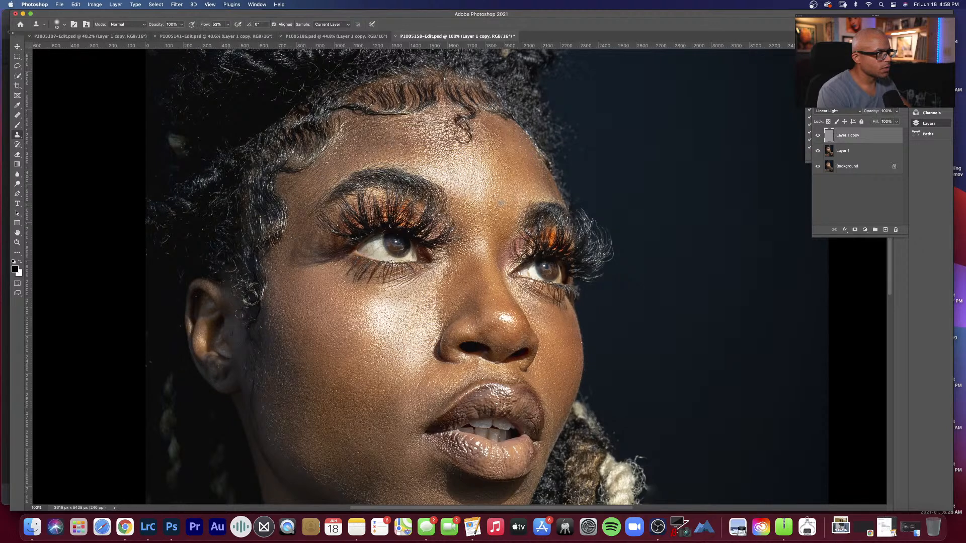
# Step: Set a smaller Clone Stamp brush and clone clean skin texture over the shadowed upper neck beneath the jaw on Layer 1 copy
pyautogui.press('h')
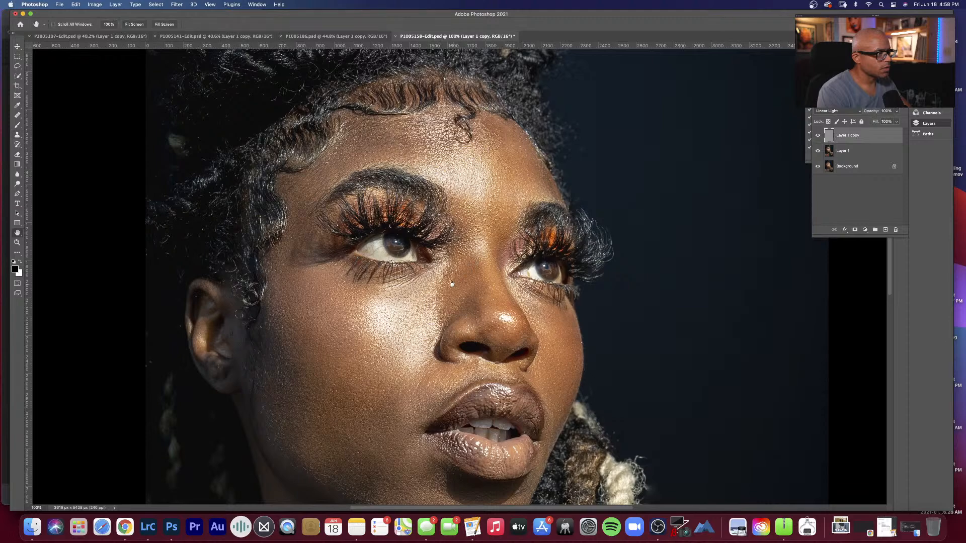
pyautogui.scroll(-5, 455, 292)
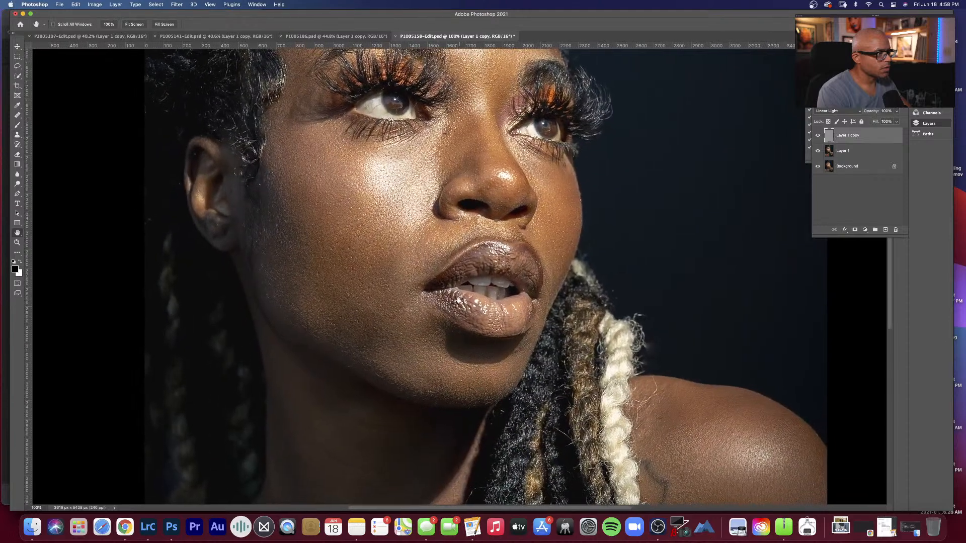
pyautogui.press('s')
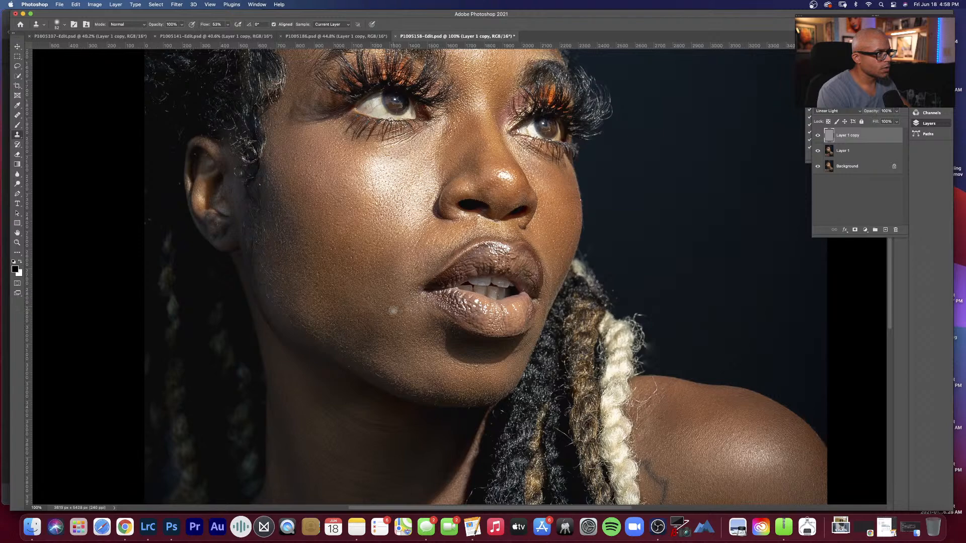
pyautogui.press('space')
pyautogui.moveTo(393, 309); pyautogui.dragTo(393, 281)
pyautogui.scroll(-5, 392, 281)
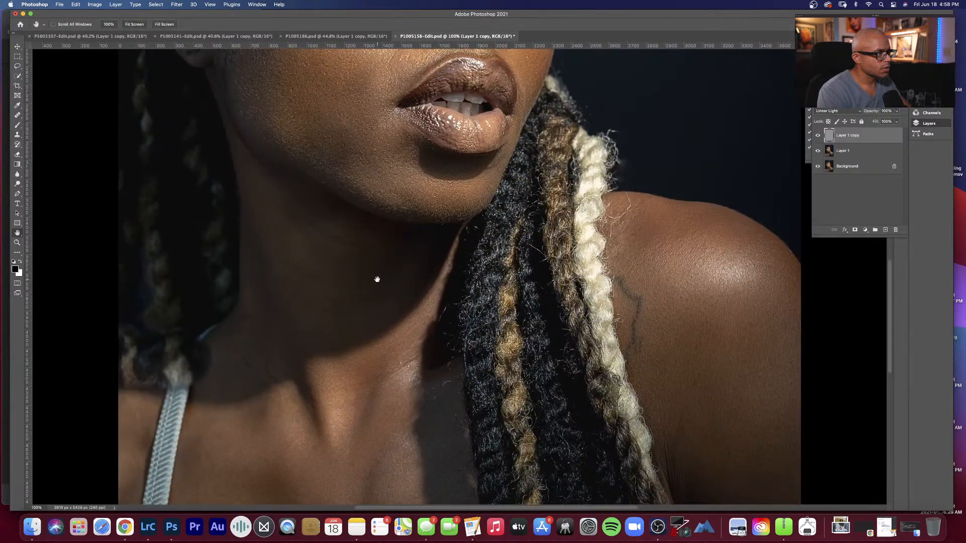
pyautogui.rightClick(363, 271)
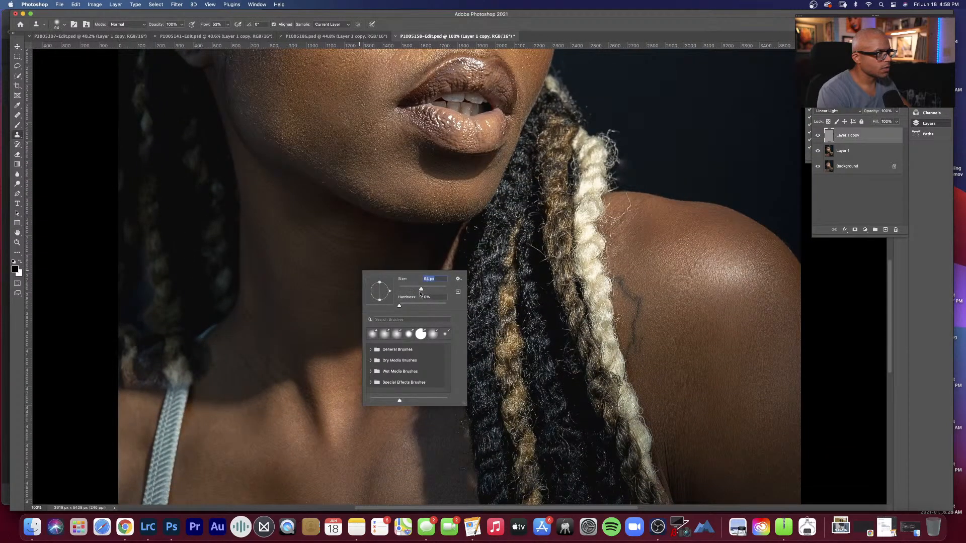
pyautogui.moveTo(421, 289); pyautogui.dragTo(417, 290)
pyautogui.keyDown('alt'); pyautogui.click(301, 236); pyautogui.keyUp('alt')
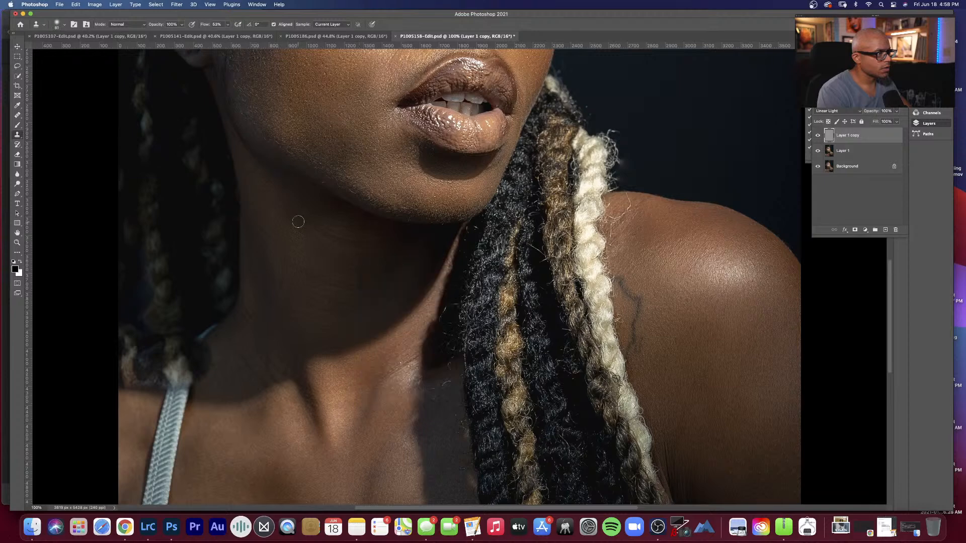
pyautogui.moveTo(303, 220)
pyautogui.mouseDown()
pyautogui.moveTo(346, 249)
pyautogui.moveTo(304, 217)
pyautogui.moveTo(373, 248)
pyautogui.moveTo(337, 243)
pyautogui.moveTo(382, 247)
pyautogui.moveTo(323, 235)
pyautogui.moveTo(278, 205)
pyautogui.mouseUp()
pyautogui.keyDown('alt'); pyautogui.click(360, 274); pyautogui.keyUp('alt')
pyautogui.moveTo(386, 285)
pyautogui.mouseDown()
pyautogui.moveTo(306, 271)
pyautogui.moveTo(331, 285)
pyautogui.moveTo(302, 269)
pyautogui.moveTo(361, 287)
pyautogui.moveTo(304, 269)
pyautogui.moveTo(288, 251)
pyautogui.mouseUp()
pyautogui.keyDown('alt'); pyautogui.click(321, 254); pyautogui.keyUp('alt')
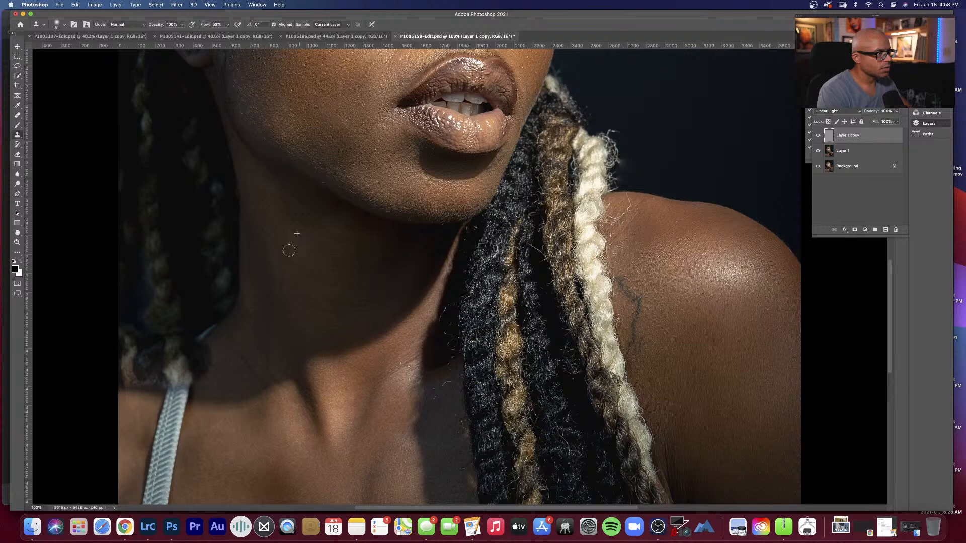
pyautogui.keyDown('alt'); pyautogui.click(394, 279); pyautogui.keyUp('alt')
pyautogui.moveTo(403, 292)
pyautogui.mouseDown()
pyautogui.moveTo(411, 270)
pyautogui.moveTo(330, 279)
pyautogui.moveTo(288, 259)
pyautogui.moveTo(325, 250)
pyautogui.mouseUp()
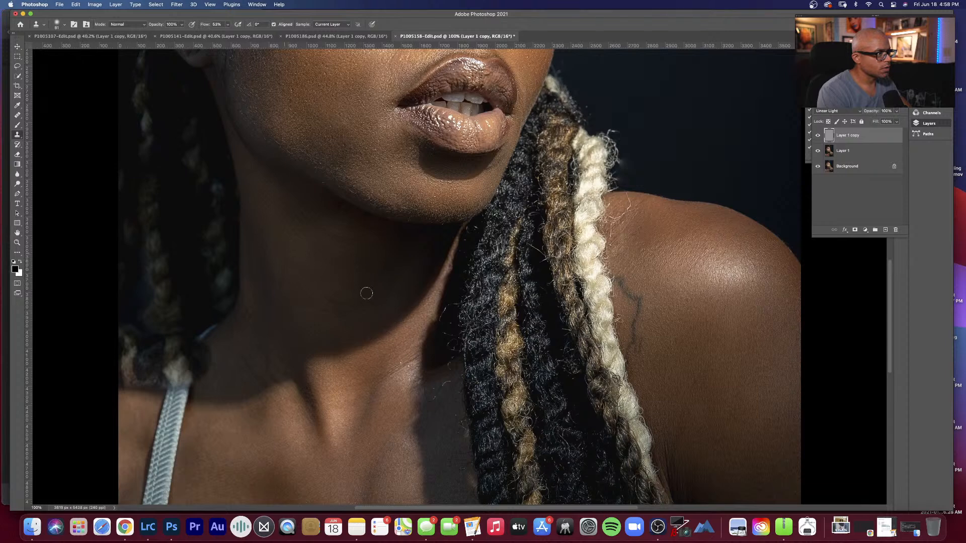
# Step: Clone clean skin texture over the middle and base of the neck, and save the document
pyautogui.keyDown('alt'); pyautogui.click(369, 330); pyautogui.keyUp('alt')
pyautogui.moveTo(377, 306)
pyautogui.mouseDown()
pyautogui.moveTo(398, 300)
pyautogui.moveTo(359, 311)
pyautogui.moveTo(305, 303)
pyautogui.mouseUp()
pyautogui.keyDown('alt'); pyautogui.click(354, 331); pyautogui.keyUp('alt')
pyautogui.keyDown('alt'); pyautogui.click(264, 361); pyautogui.keyUp('alt')
pyautogui.moveTo(283, 364)
pyautogui.mouseDown()
pyautogui.moveTo(290, 393)
pyautogui.moveTo(282, 388)
pyautogui.mouseUp()
pyautogui.press('super+s')
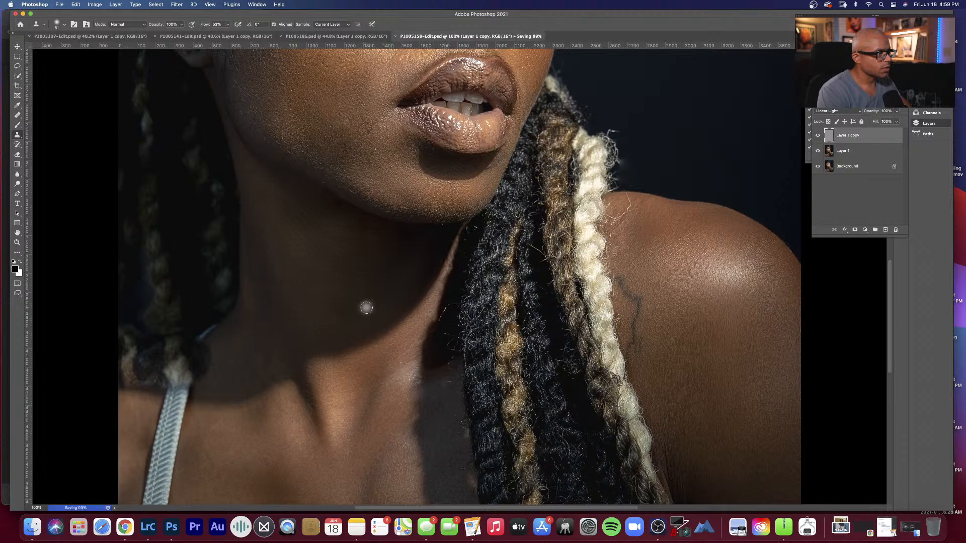
# Step: Fit the portrait on screen and add a topmost Curves adjustment layer that brightens the midtones with input 111 and output 121
pyautogui.press('h')
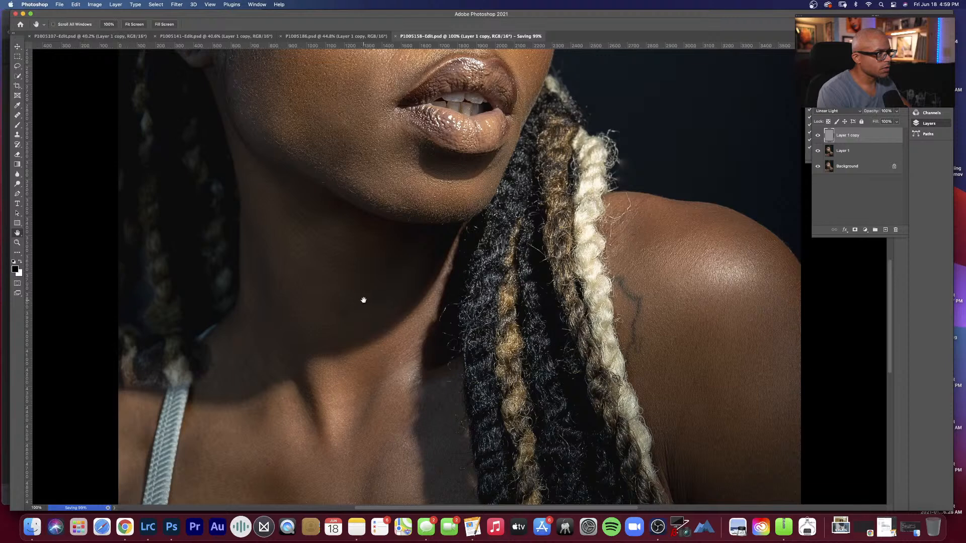
pyautogui.rightClick(363, 300)
pyautogui.click(374, 302)
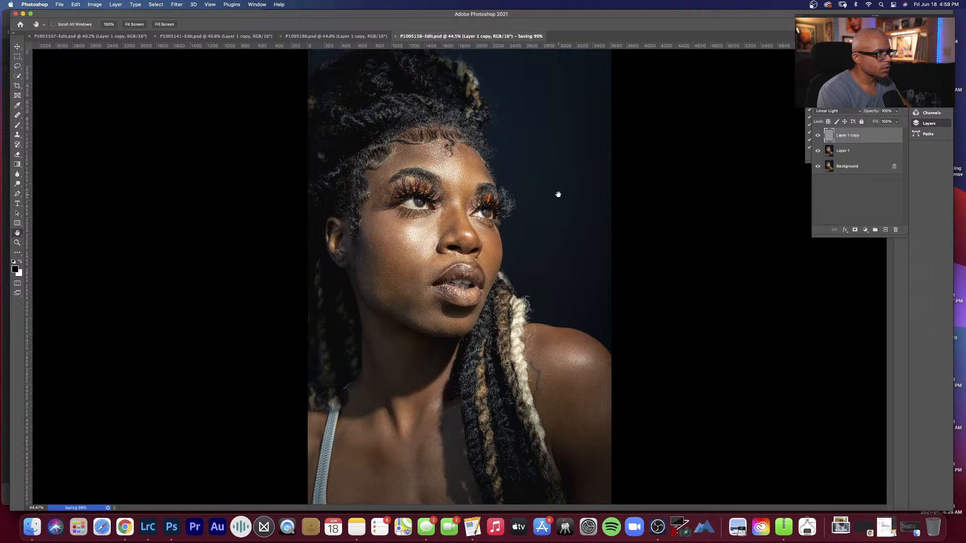
pyautogui.click(872, 205)
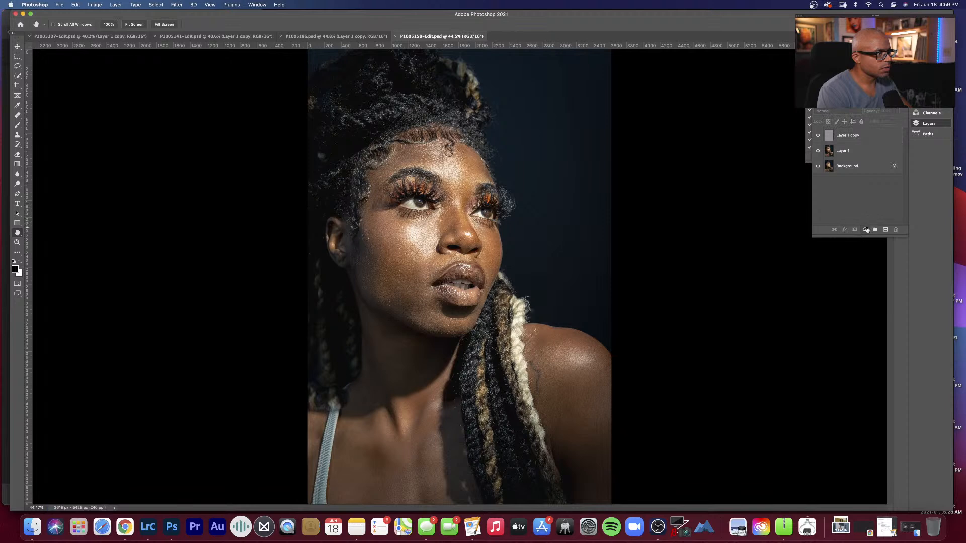
pyautogui.click(866, 230)
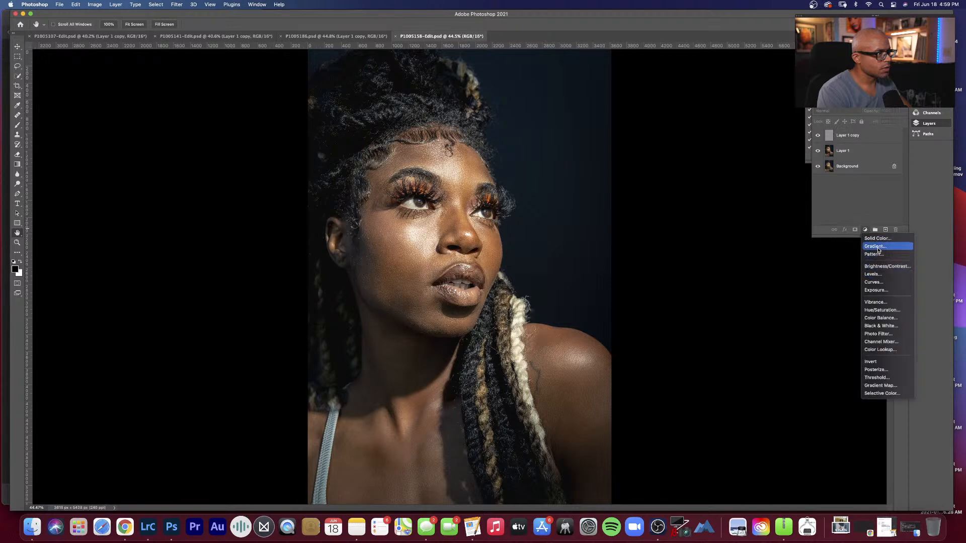
pyautogui.click(875, 283)
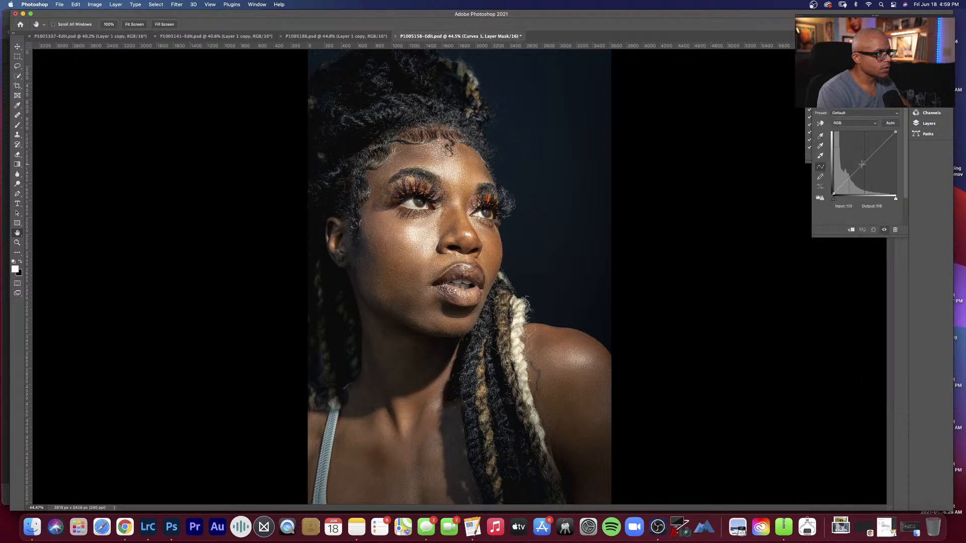
pyautogui.click(862, 164)
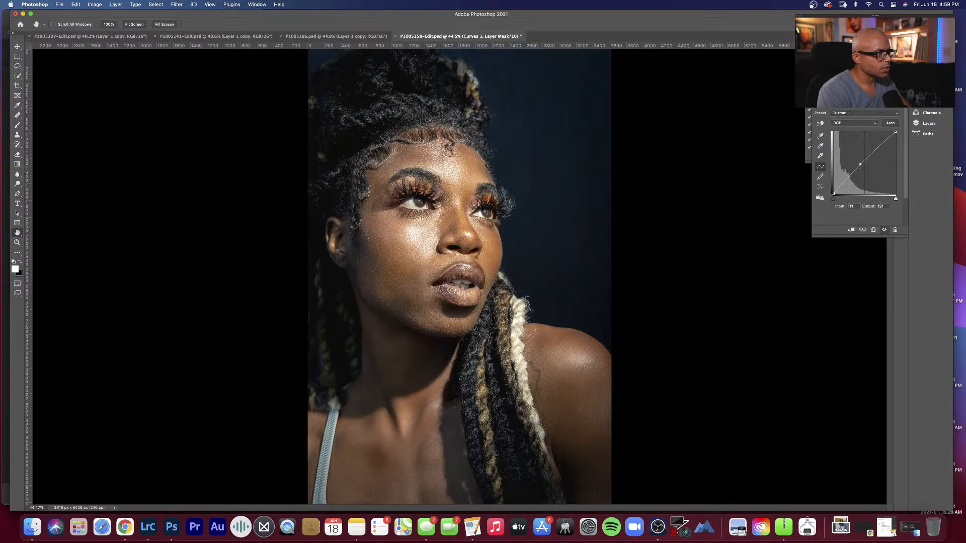
# Step: Invert the Curves 1 mask to black and paint the brightening into the lower face with a much smaller soft white brush
pyautogui.click(928, 124)
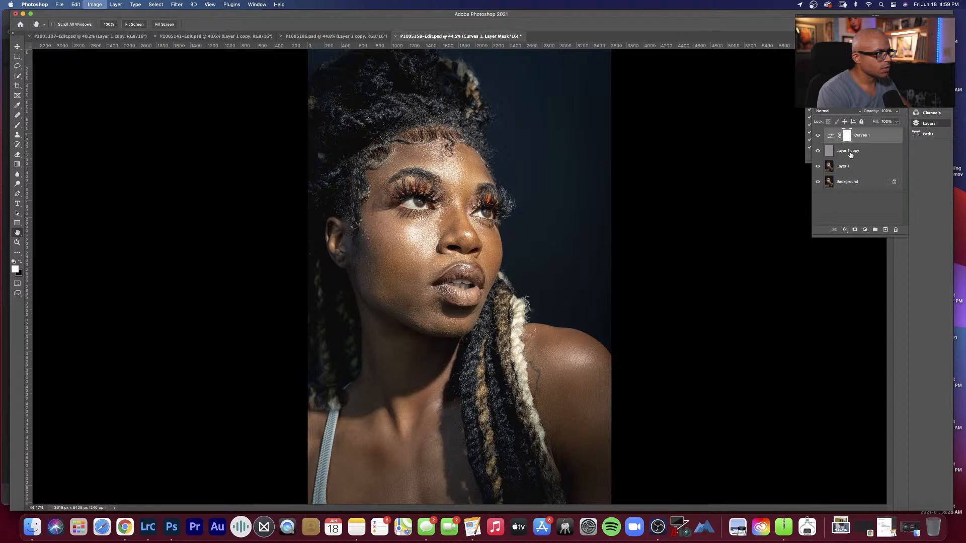
pyautogui.press('super+i')
pyautogui.press('b')
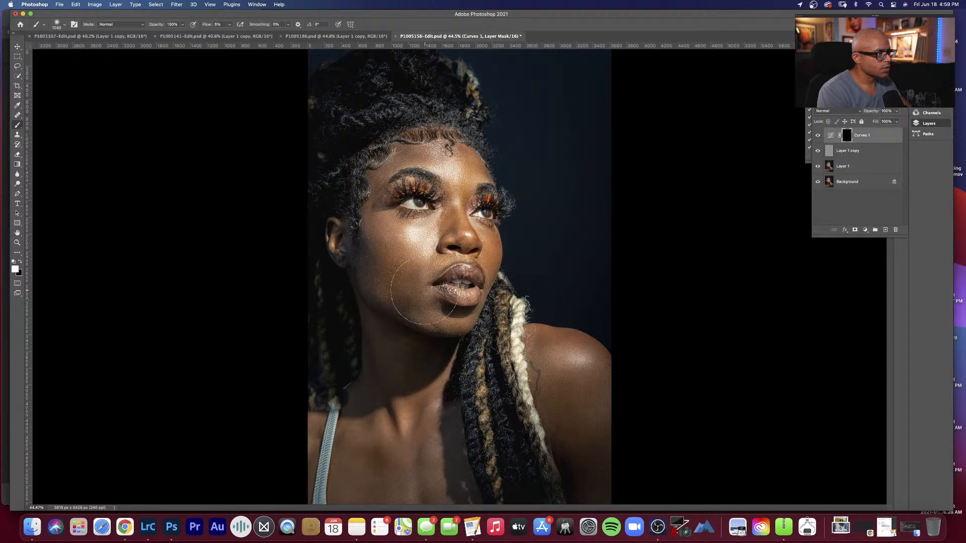
pyautogui.rightClick(478, 292)
pyautogui.moveTo(500, 304); pyautogui.dragTo(491, 304)
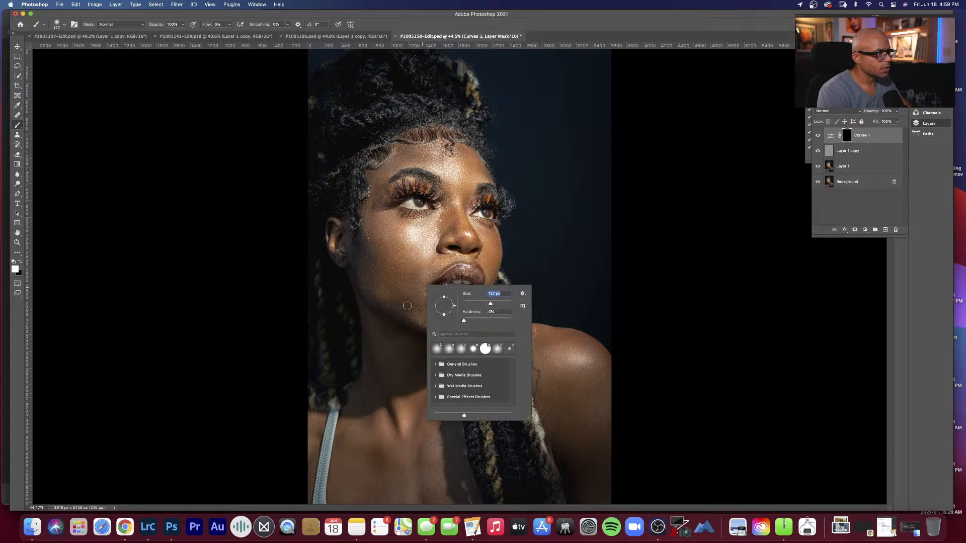
pyautogui.click(408, 304)
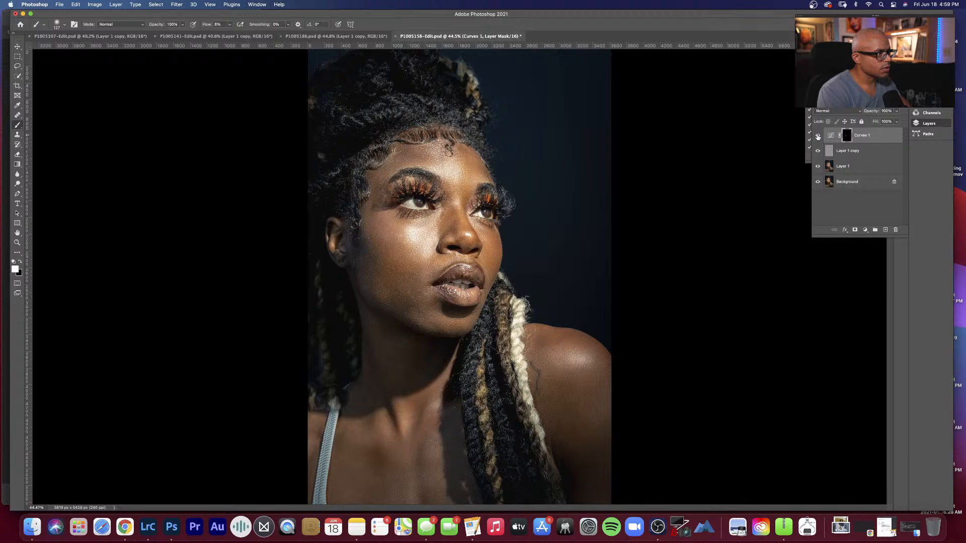
# Step: Compare the portrait with and without the Curves 1 adjustment, reselect its mask, and save the document
pyautogui.click(818, 136)
pyautogui.click(817, 135)
pyautogui.click(818, 136)
pyautogui.click(818, 136)
pyautogui.click(824, 136)
pyautogui.click(818, 136)
pyautogui.click(818, 137)
pyautogui.click(846, 136)
pyautogui.press('super+s')
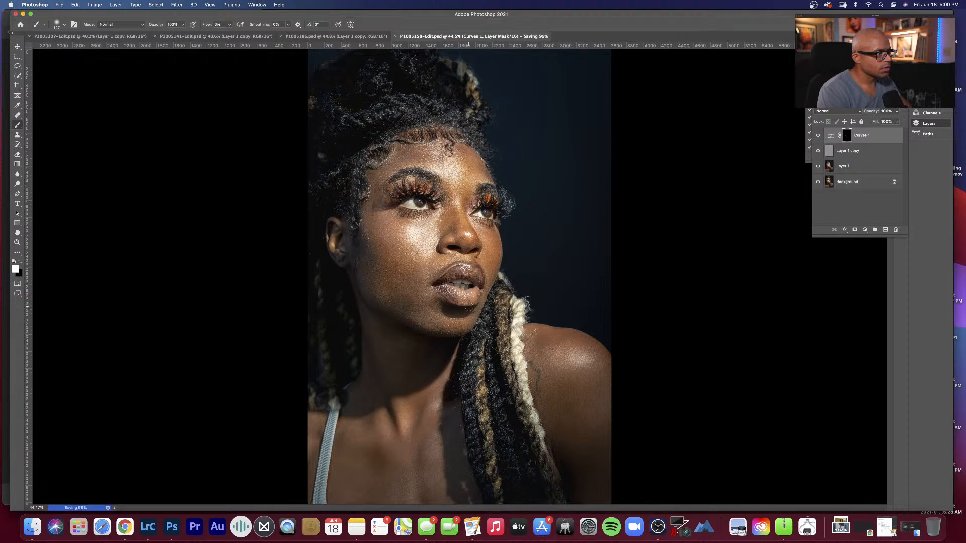
# Step: At 100% zoom, use the Clone Stamp on Layer 1 copy to clean the skin between the eye and the nose bridge
pyautogui.press('h')
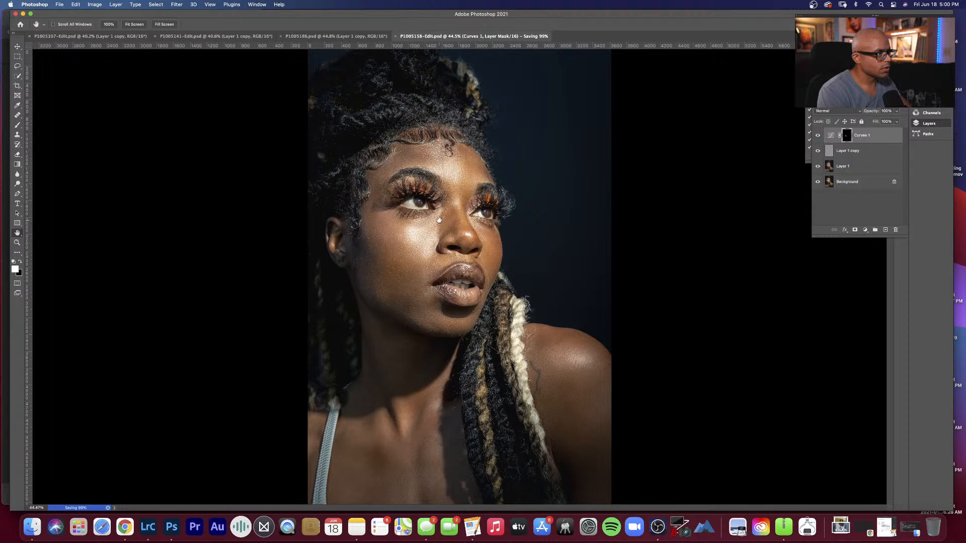
pyautogui.rightClick(442, 216)
pyautogui.click(448, 227)
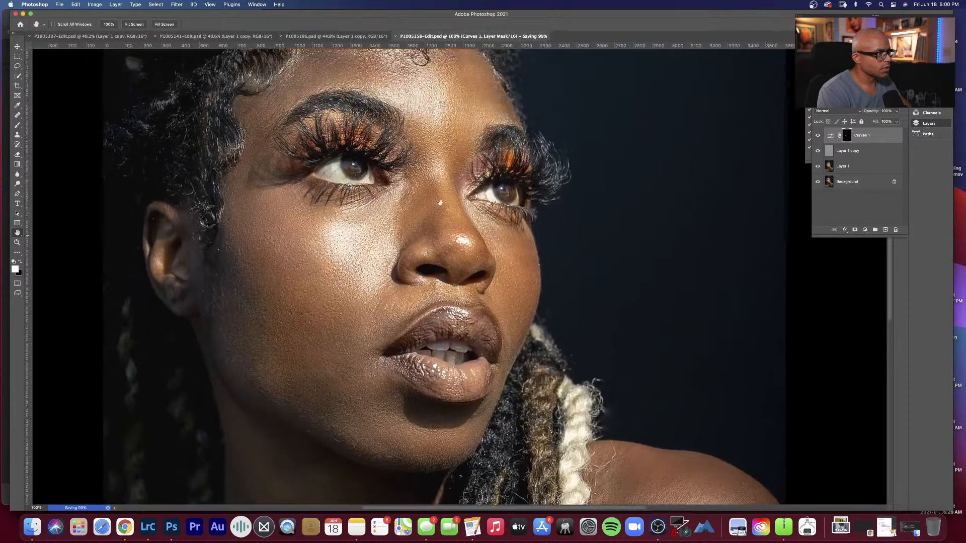
pyautogui.click(869, 157)
pyautogui.press('s')
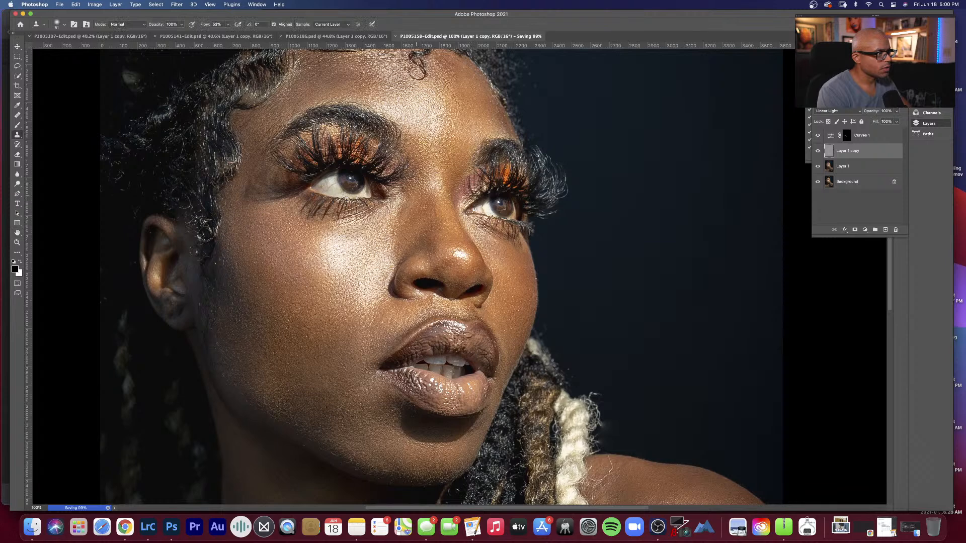
pyautogui.click(417, 194)
pyautogui.press('super+w')
pyautogui.press('Return')
# Step: Fit the whole portrait on screen and save the retouched document
pyautogui.press('h')
pyautogui.rightClick(425, 229)
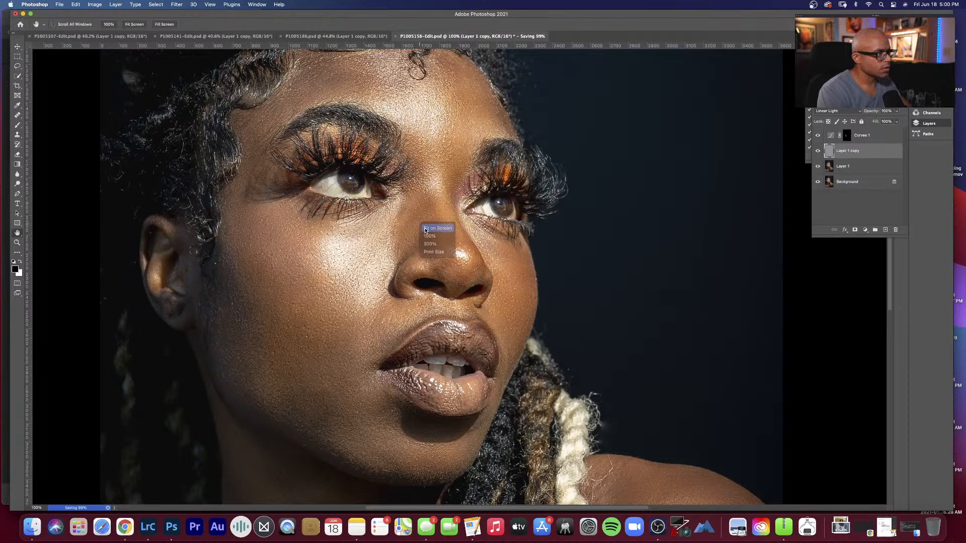
pyautogui.click(429, 228)
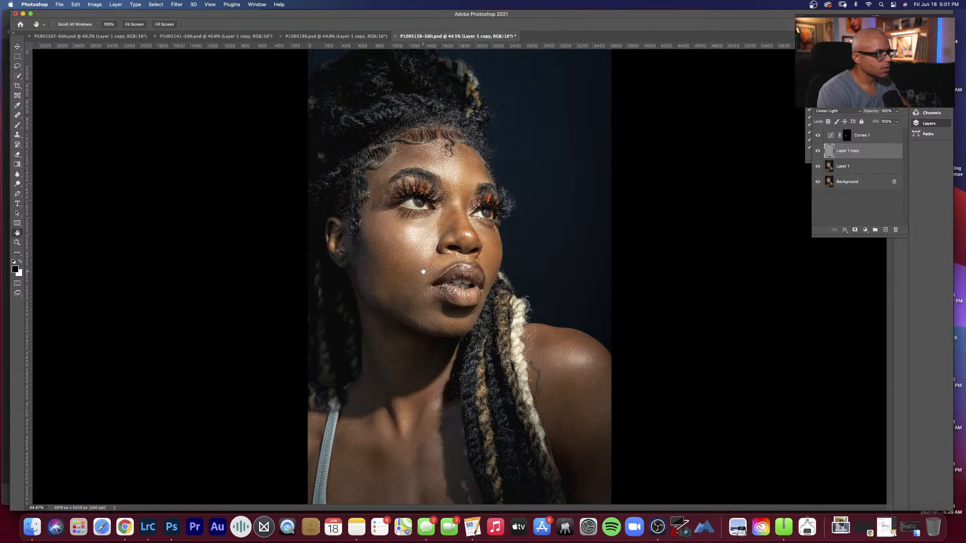
pyautogui.press('super+s')
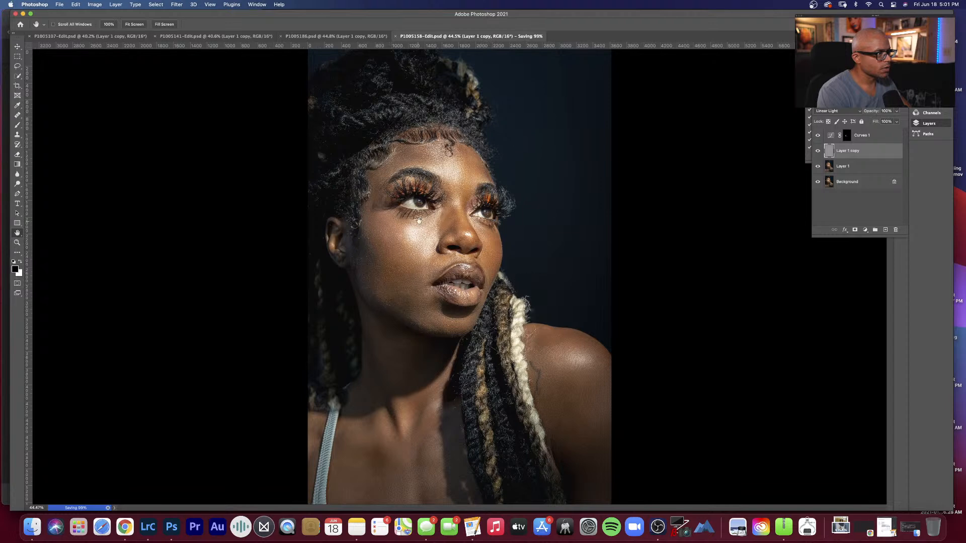
# Step: Switch to Lightroom Classic, flag P1005158-Edit.psd as a pick, and check it against the original P1005158.RW2
pyautogui.click(151, 515)
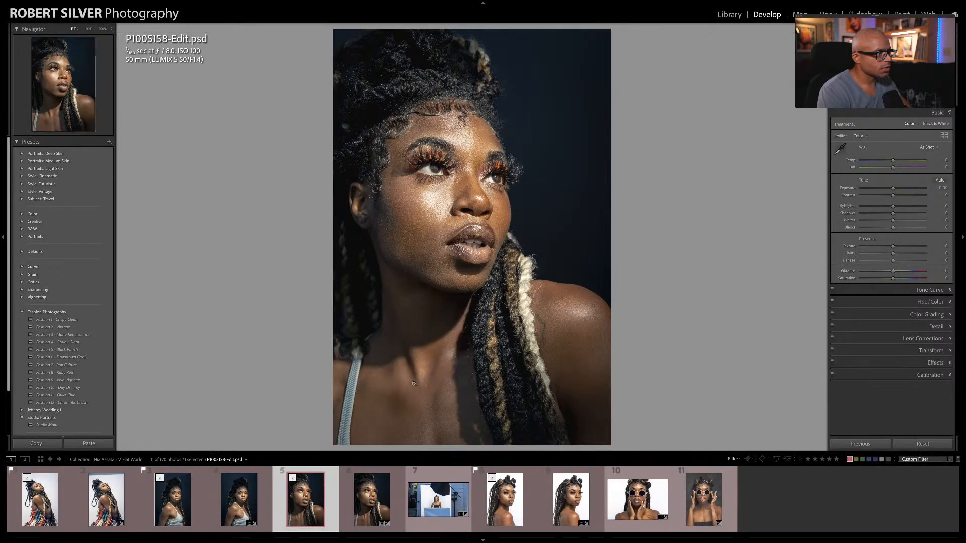
pyautogui.press('p')
pyautogui.press('Right')
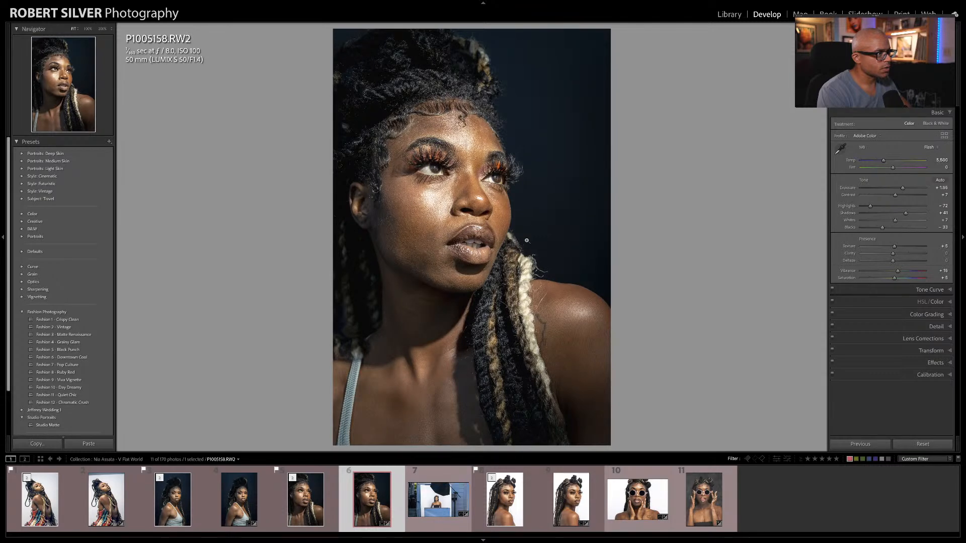
pyautogui.press('Left')
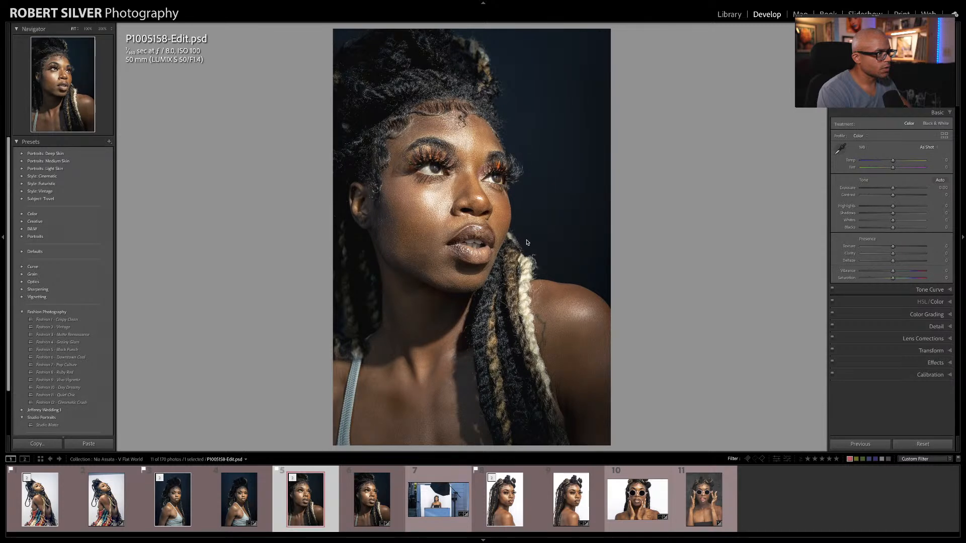
# Step: Show P1005158-Edit.psd and P1005158.RW2 side by side in Compare view, and hide the catalog and collections to enlarge both photos
pyautogui.press('c')
pyautogui.keyDown('ctrl'); pyautogui.click(342, 475); pyautogui.keyUp('ctrl')
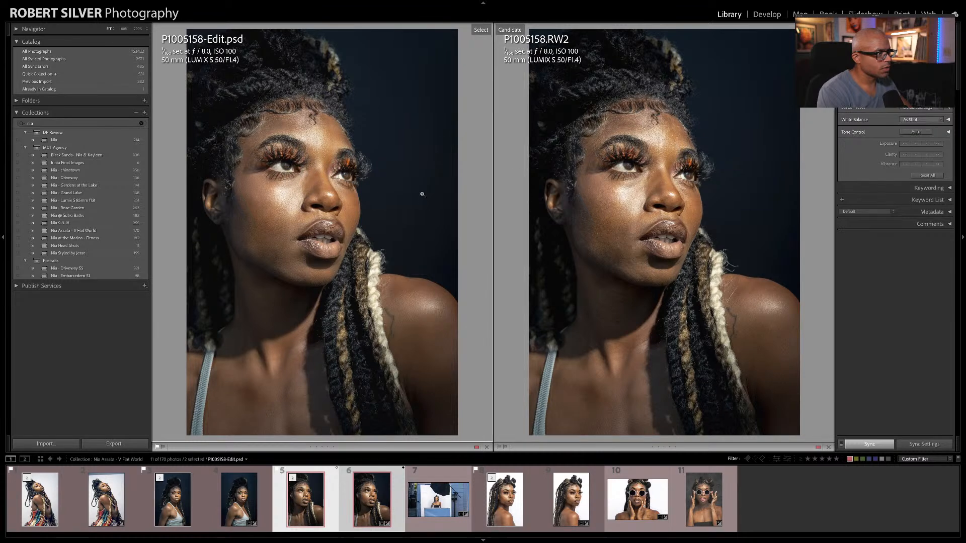
pyautogui.click(3, 242)
pyautogui.moveTo(6, 245)
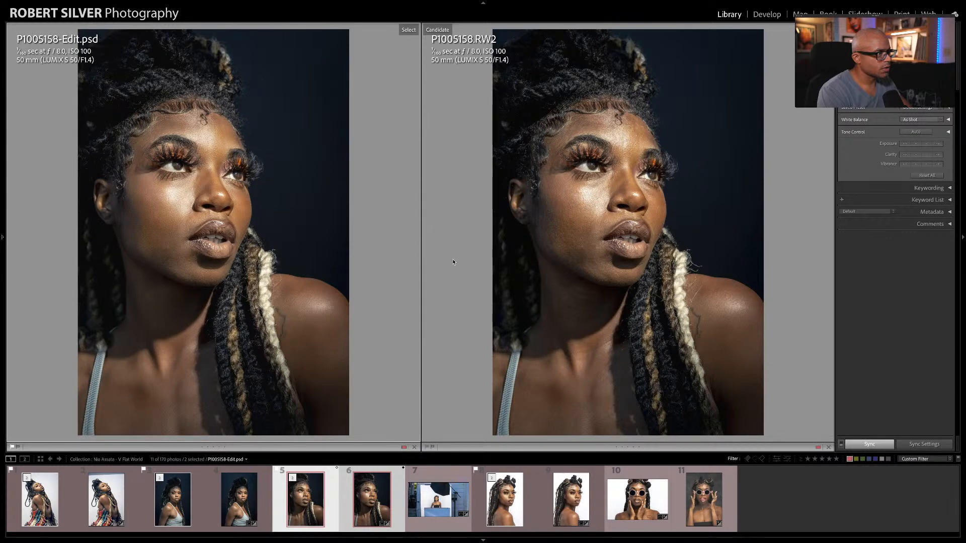
# Step: Examine the skin retouching on the face up close in both versions of P1005158, and return to the full-photo view
pyautogui.click(233, 208)
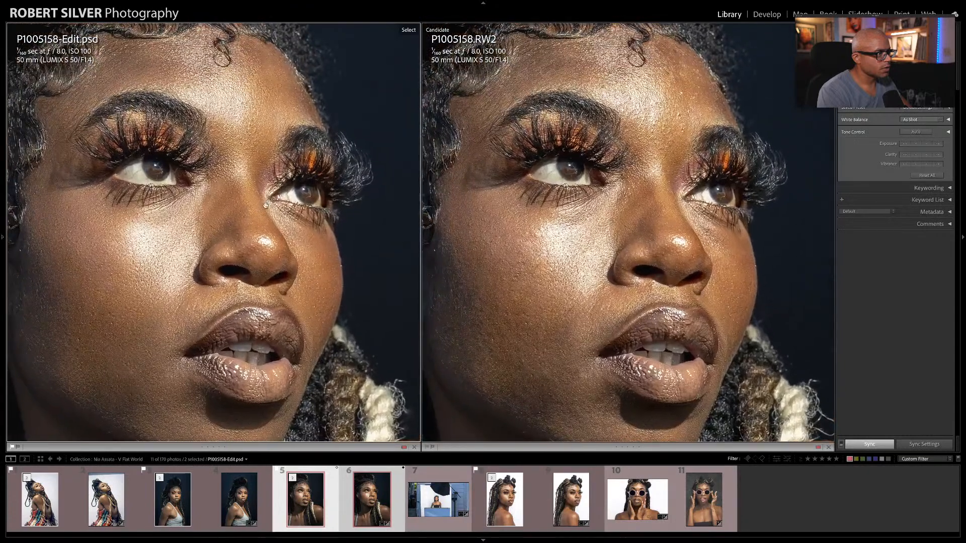
pyautogui.moveTo(242, 196); pyautogui.dragTo(282, 182)
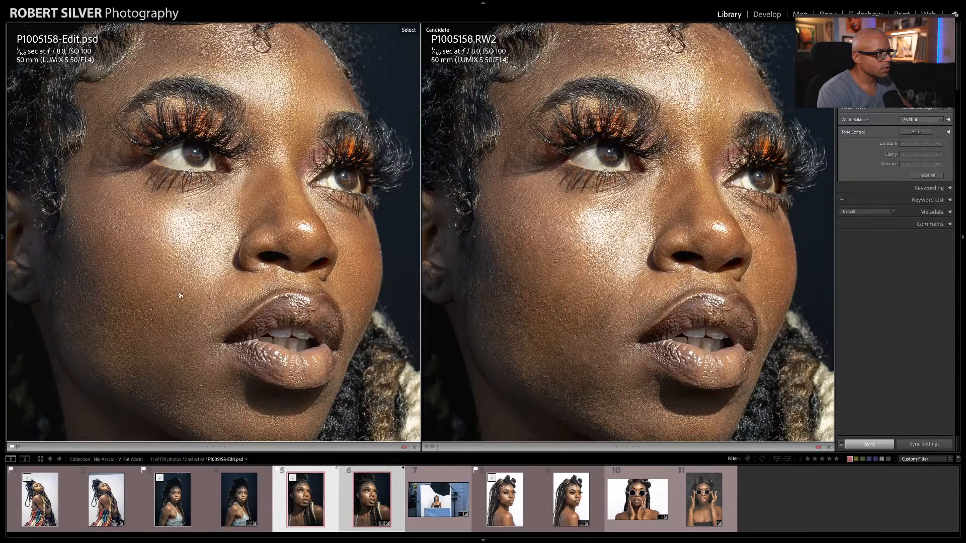
pyautogui.scroll(-1, 236, 235)
pyautogui.click(250, 245)
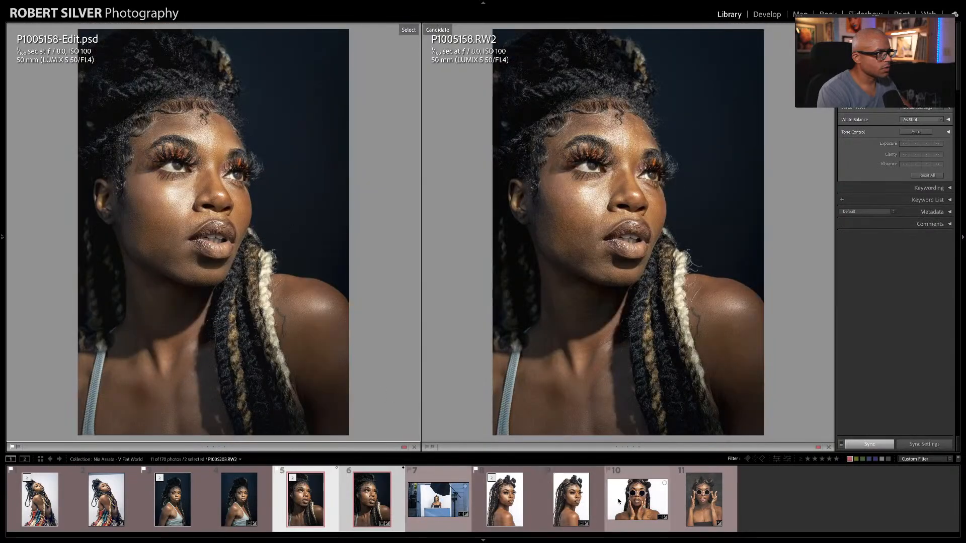
# Step: Compare P1005186.psd with the original P1005186.RW2 side by side, and examine the skin on the face up close
pyautogui.click(526, 494)
pyautogui.keyDown('ctrl'); pyautogui.click(572, 490); pyautogui.keyUp('ctrl')
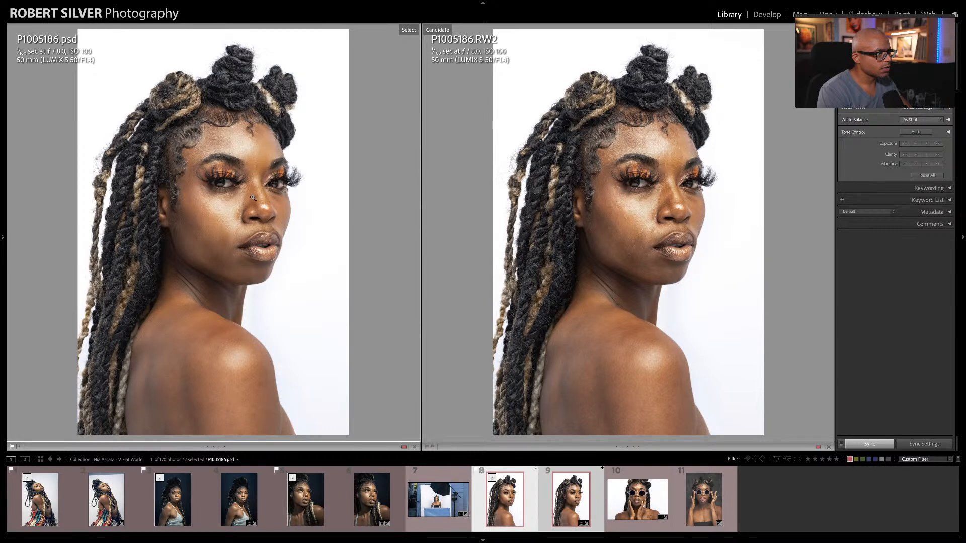
pyautogui.click(624, 182)
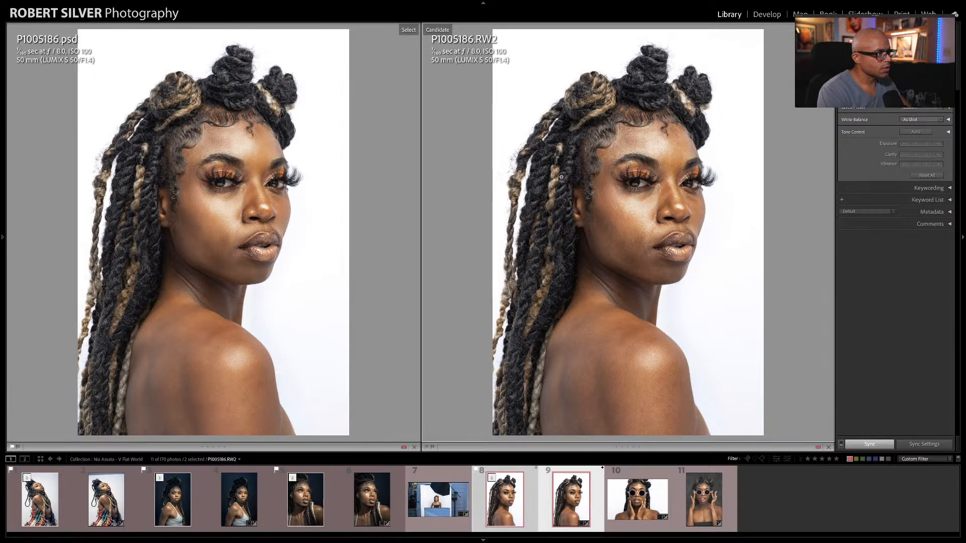
pyautogui.click(615, 173)
pyautogui.moveTo(624, 186); pyautogui.dragTo(562, 141)
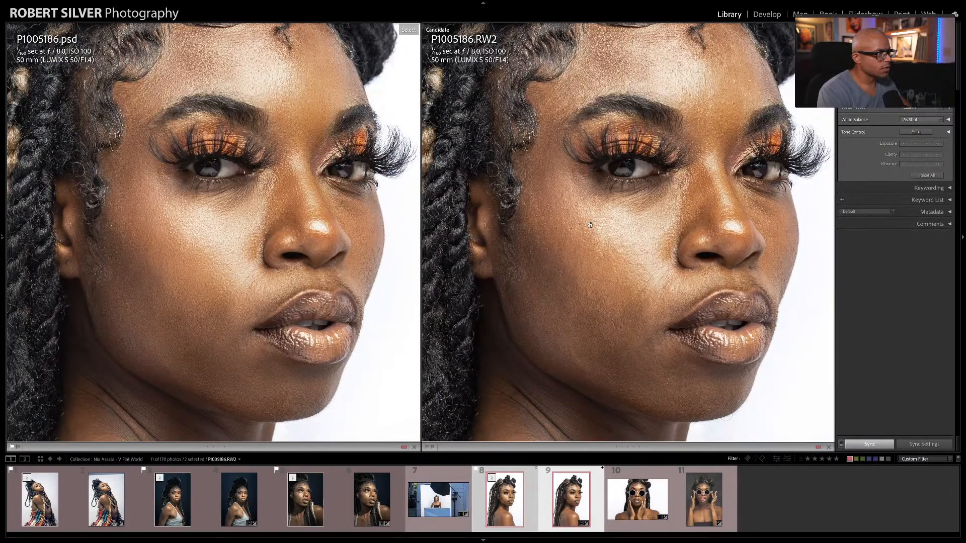
# Step: Compare the eye makeup and nearby skin up close in P1005186.psd and P1005186.RW2, and return to the full-photo view
pyautogui.moveTo(628, 173); pyautogui.dragTo(632, 187)
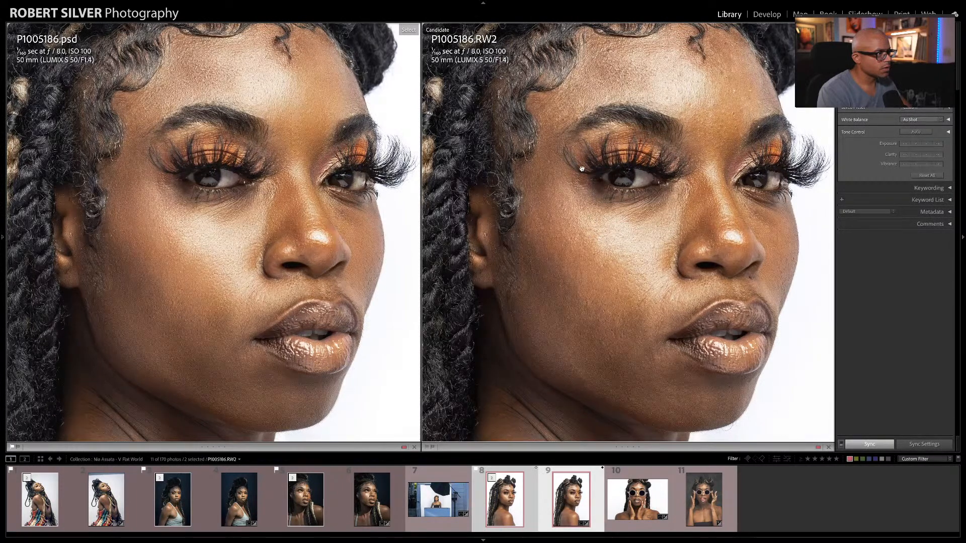
pyautogui.moveTo(592, 175); pyautogui.dragTo(595, 158)
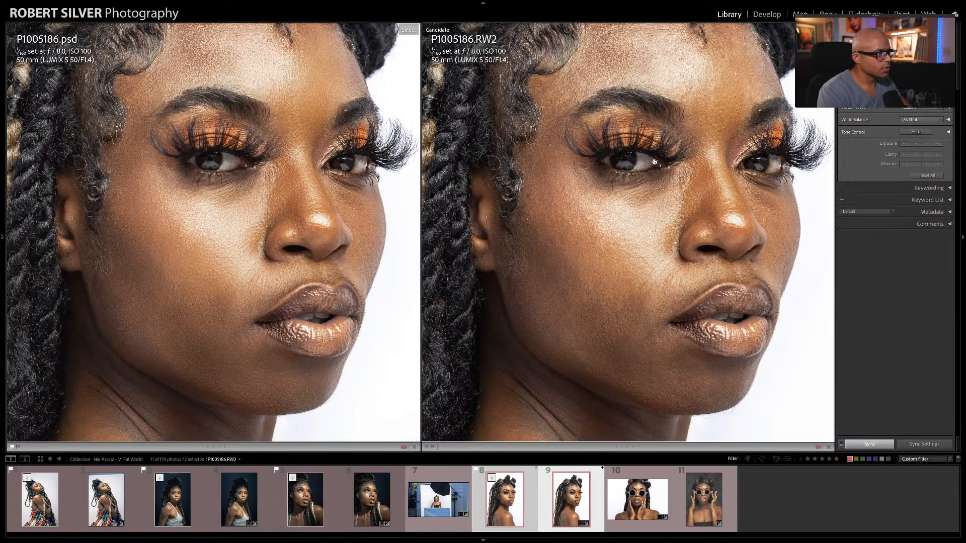
pyautogui.moveTo(655, 158)
pyautogui.mouseDown()
pyautogui.moveTo(655, 176)
pyautogui.moveTo(656, 159)
pyautogui.mouseUp()
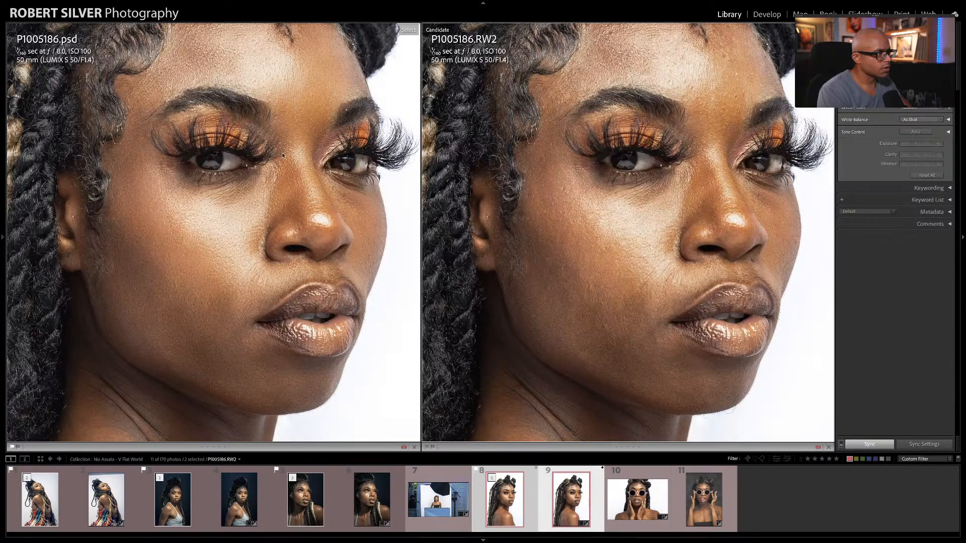
pyautogui.moveTo(298, 164)
pyautogui.mouseDown()
pyautogui.moveTo(275, 97)
pyautogui.moveTo(282, 157)
pyautogui.mouseUp()
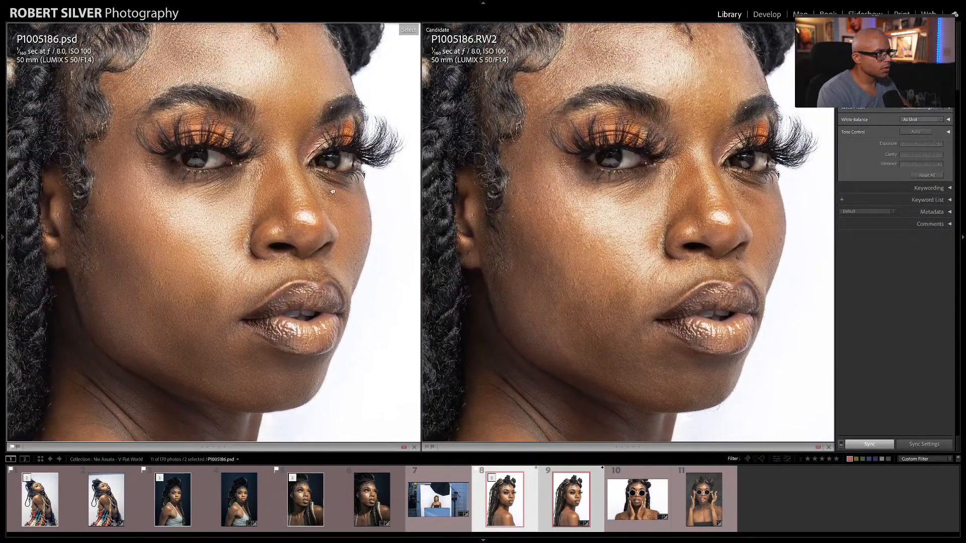
pyautogui.click(332, 193)
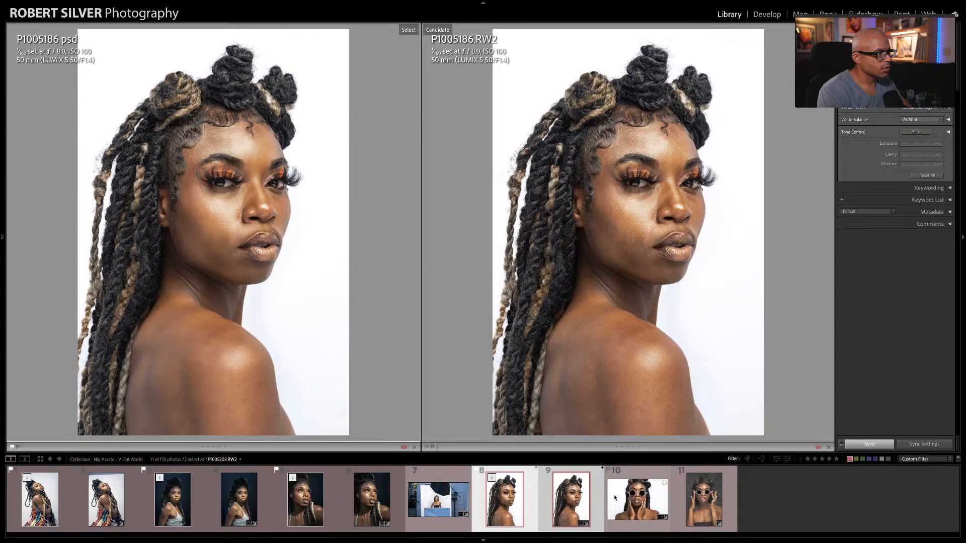
# Step: Deselect the compared photos, leave Compare view, and view P1005203.RW2 on its own
pyautogui.click(455, 504)
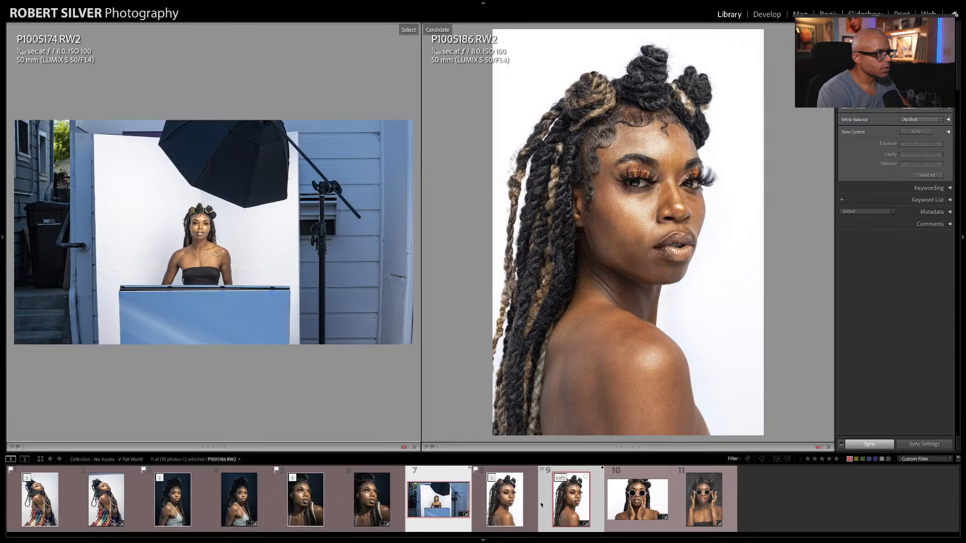
pyautogui.press('super+d')
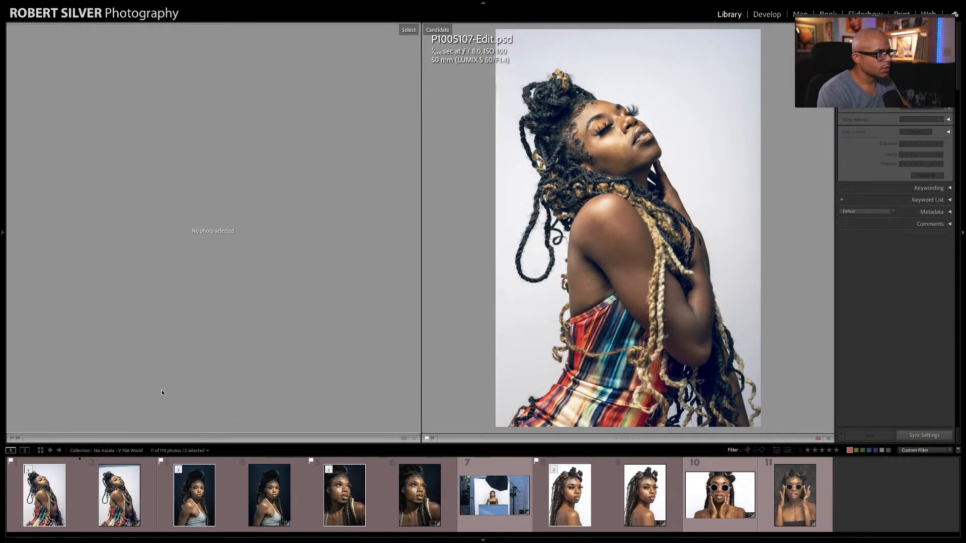
pyautogui.press('e')
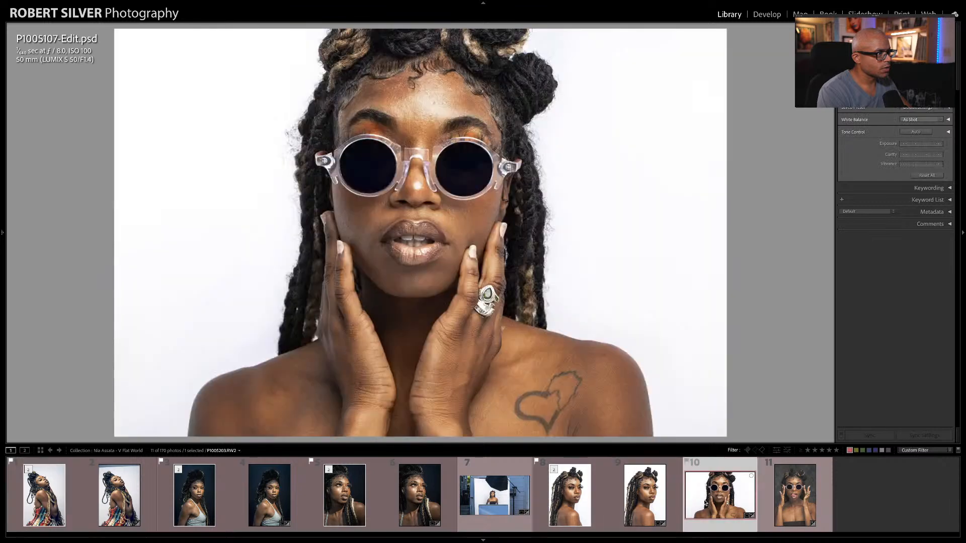
pyautogui.click(704, 497)
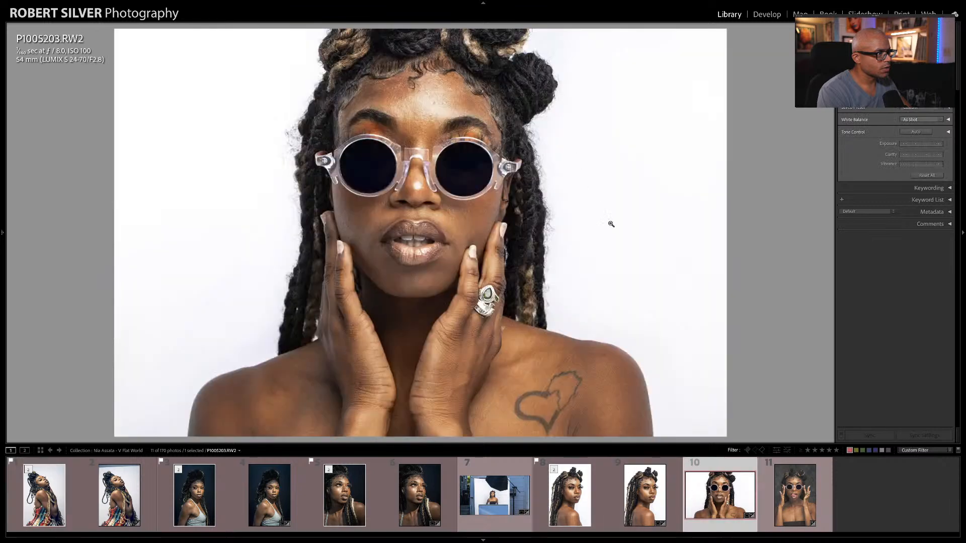
# Step: Open P1005225.RW2 from Lightroom in Adobe Photoshop 2021 and duplicate its Background layer
pyautogui.click(792, 502)
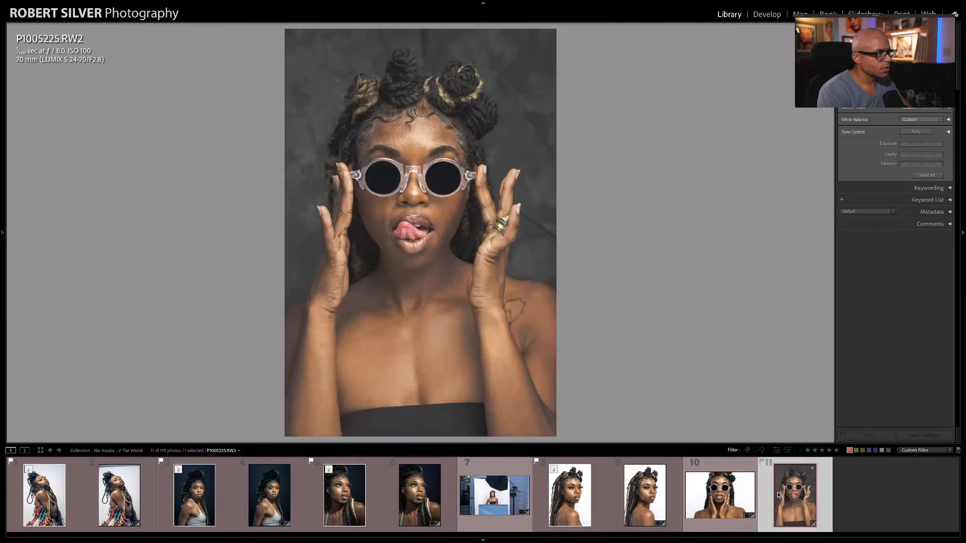
pyautogui.rightClick(780, 497)
pyautogui.moveTo(825, 353)
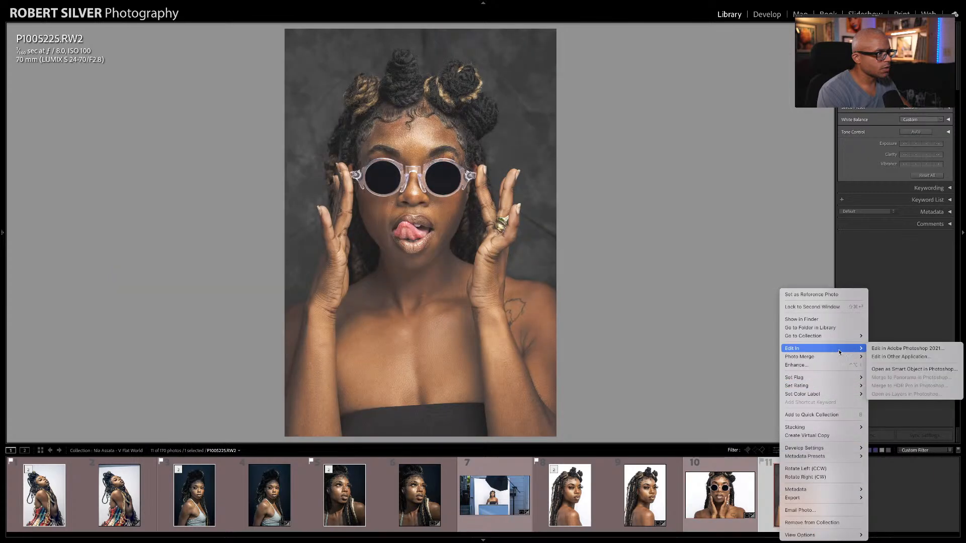
pyautogui.click(875, 348)
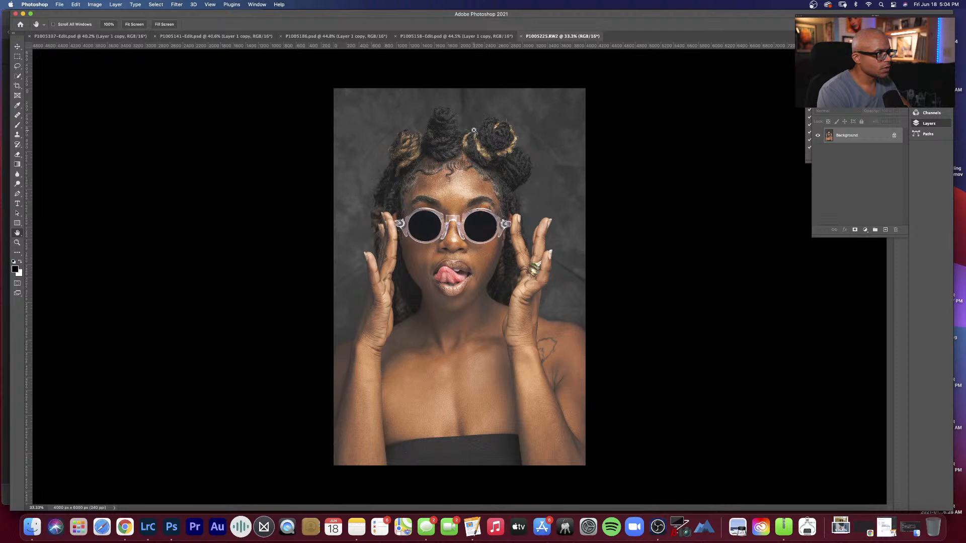
pyautogui.press('super+j')
# Step: Using an enlarged Healing Brush at 100% zoom, remove the dark vertical backdrop crease above the hair on Layer 1
pyautogui.rightClick(458, 104)
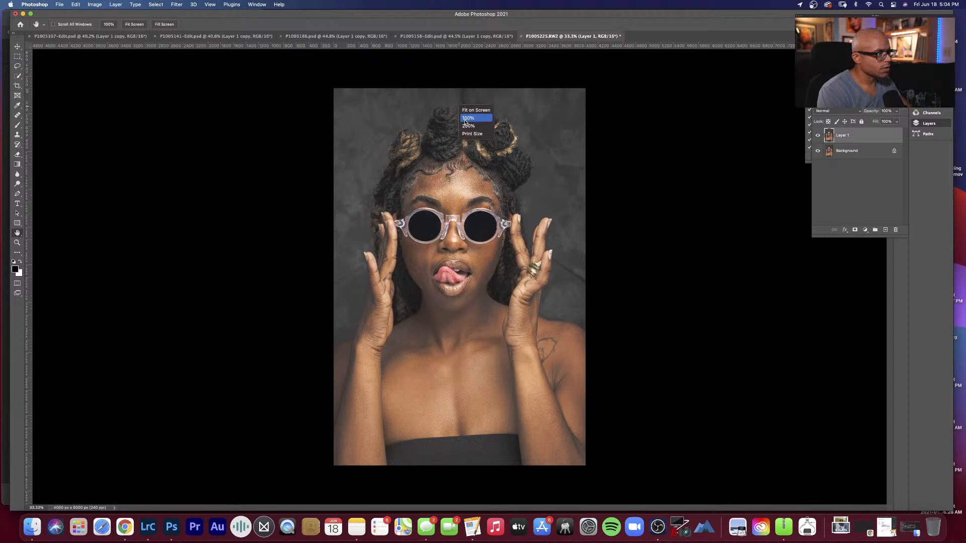
pyautogui.click(466, 122)
pyautogui.scroll(10, 475, 146)
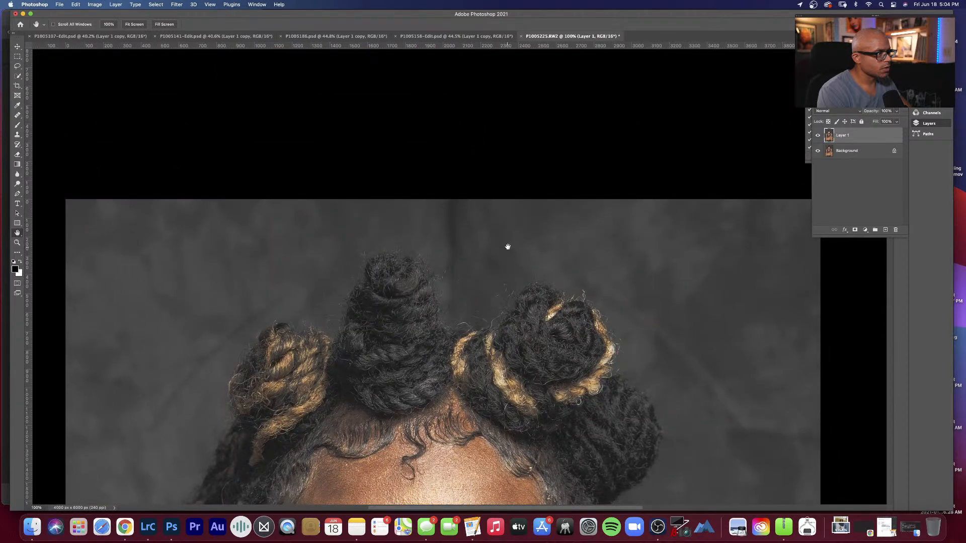
pyautogui.press('j')
pyautogui.click(510, 206)
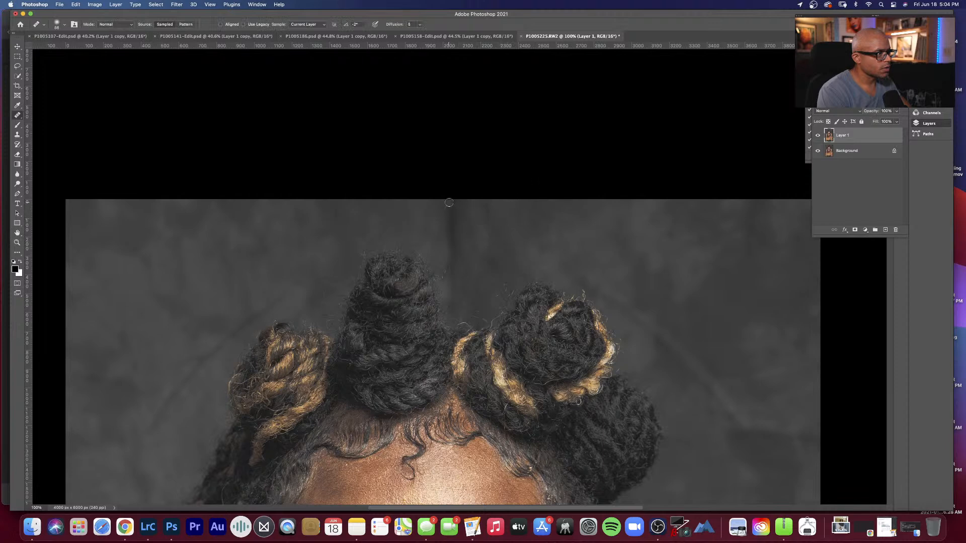
pyautogui.rightClick(501, 224)
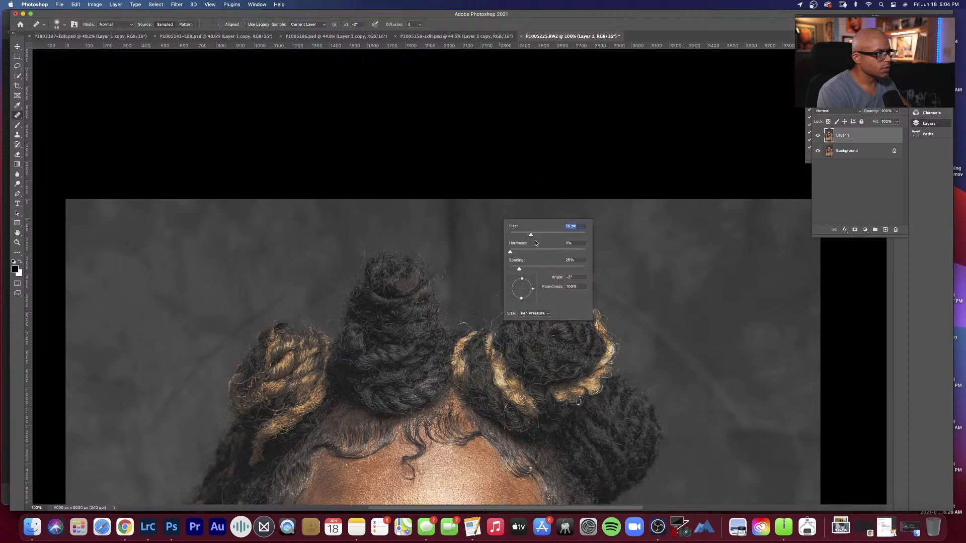
pyautogui.moveTo(531, 235); pyautogui.dragTo(566, 235)
pyautogui.keyDown('alt'); pyautogui.click(536, 211); pyautogui.keyUp('alt')
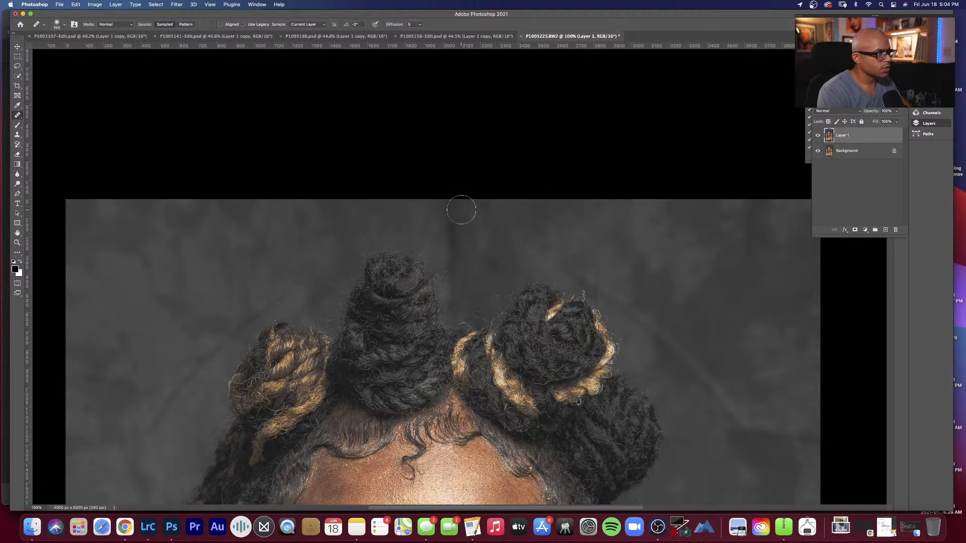
pyautogui.moveTo(461, 209); pyautogui.dragTo(460, 246)
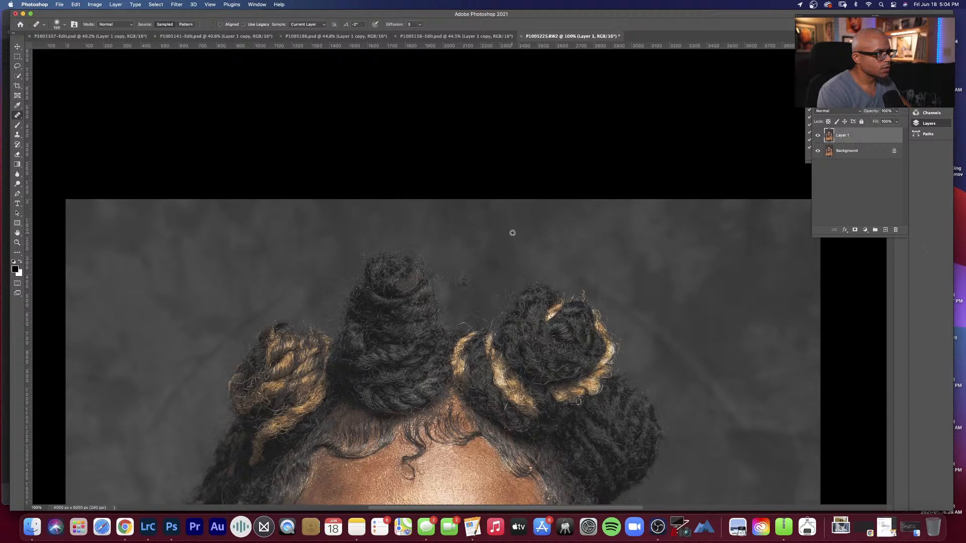
# Step: Heal the remaining crease between the hair buns and the diagonal backdrop creases on both sides of the hair
pyautogui.keyDown('alt'); pyautogui.click(517, 221); pyautogui.keyUp('alt')
pyautogui.moveTo(471, 274); pyautogui.dragTo(465, 299)
pyautogui.moveTo(498, 242); pyautogui.dragTo(494, 224)
pyautogui.moveTo(730, 407); pyautogui.dragTo(644, 313)
pyautogui.keyDown('alt'); pyautogui.click(208, 286); pyautogui.keyUp('alt')
pyautogui.moveTo(268, 285); pyautogui.dragTo(241, 321)
# Step: Heal the diagonal backdrop crease beside the hand wearing the gold rings
pyautogui.press('space')
pyautogui.moveTo(431, 304); pyautogui.dragTo(468, 50)
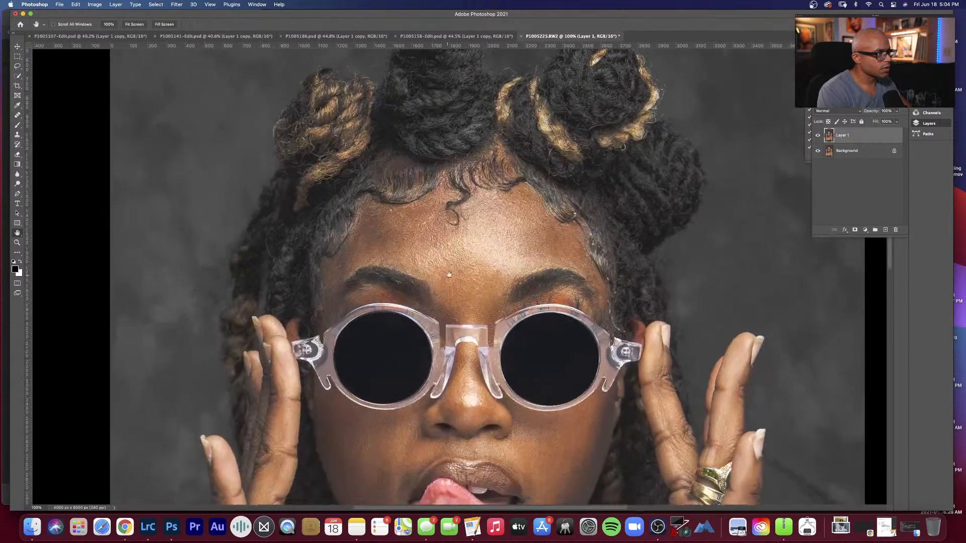
pyautogui.moveTo(443, 271); pyautogui.dragTo(321, 207)
pyautogui.moveTo(423, 315); pyautogui.dragTo(421, 270)
pyautogui.moveTo(640, 231); pyautogui.dragTo(626, 264)
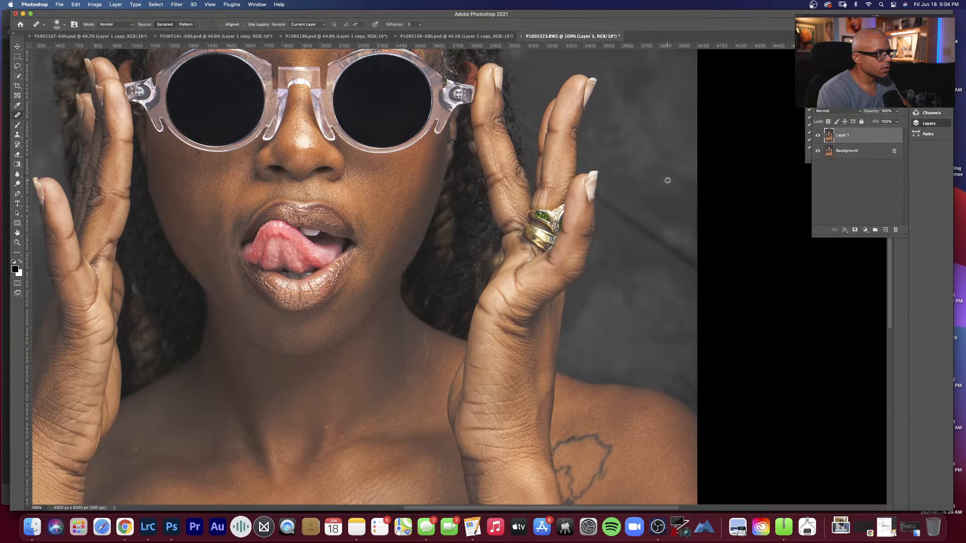
pyautogui.keyDown('alt'); pyautogui.click(670, 171); pyautogui.keyUp('alt')
pyautogui.moveTo(671, 248)
pyautogui.mouseDown()
pyautogui.moveTo(688, 261)
pyautogui.moveTo(629, 209)
pyautogui.moveTo(684, 267)
pyautogui.moveTo(684, 229)
pyautogui.moveTo(630, 215)
pyautogui.moveTo(612, 196)
pyautogui.moveTo(628, 199)
pyautogui.moveTo(614, 216)
pyautogui.moveTo(673, 229)
pyautogui.mouseUp()
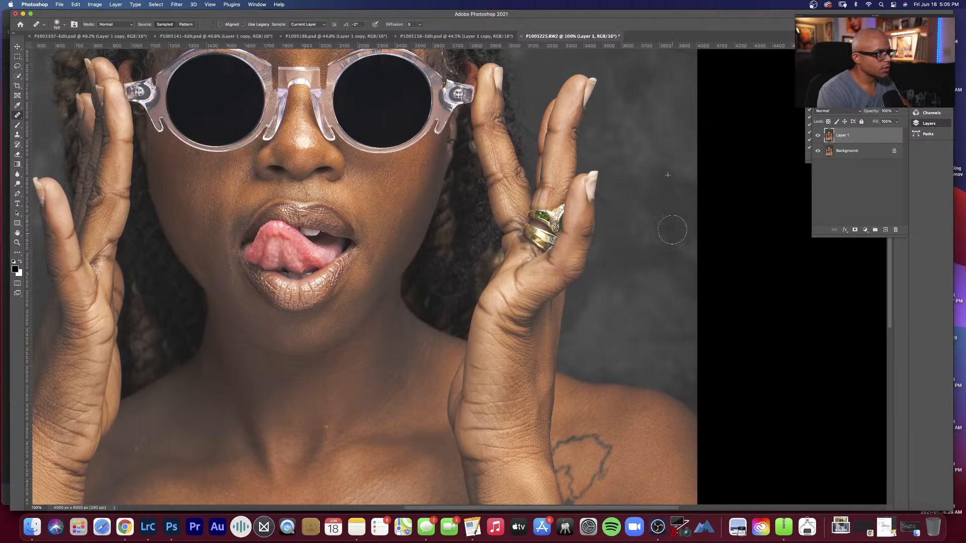
# Step: Check the rest of the backdrop, the face and the chest for remaining flaws, and fit the whole portrait on screen
pyautogui.press('space')
pyautogui.moveTo(390, 176); pyautogui.dragTo(663, 236)
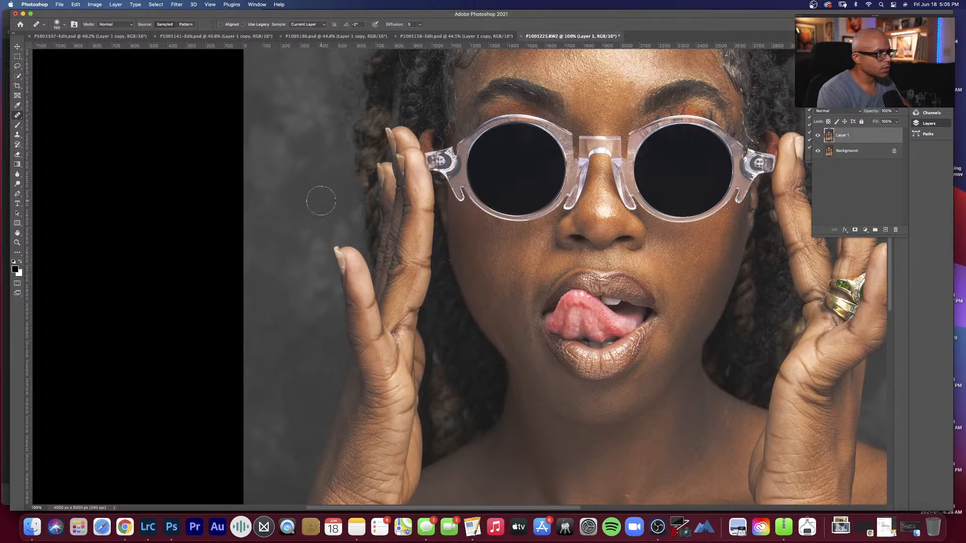
pyautogui.press('space')
pyautogui.scroll(10, 327, 221)
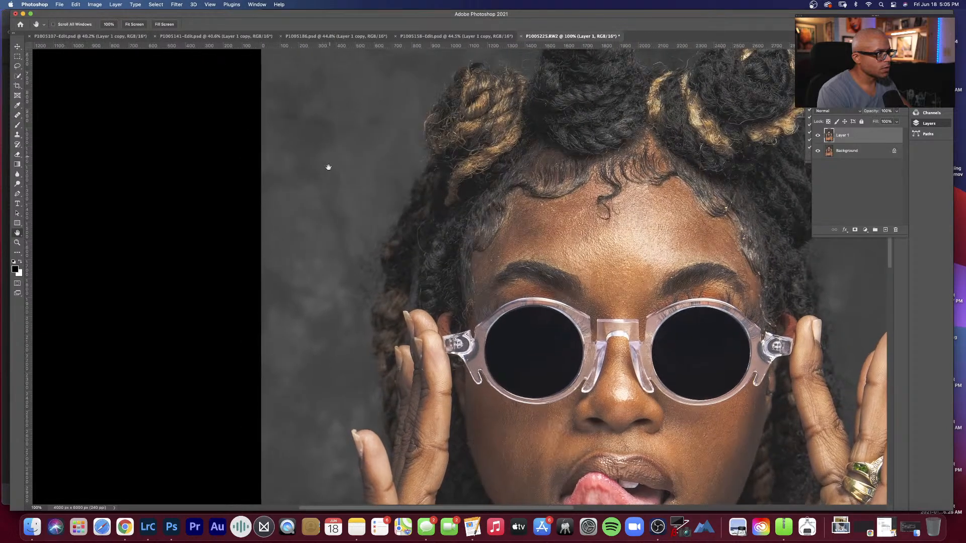
pyautogui.scroll(-10, 271, 109)
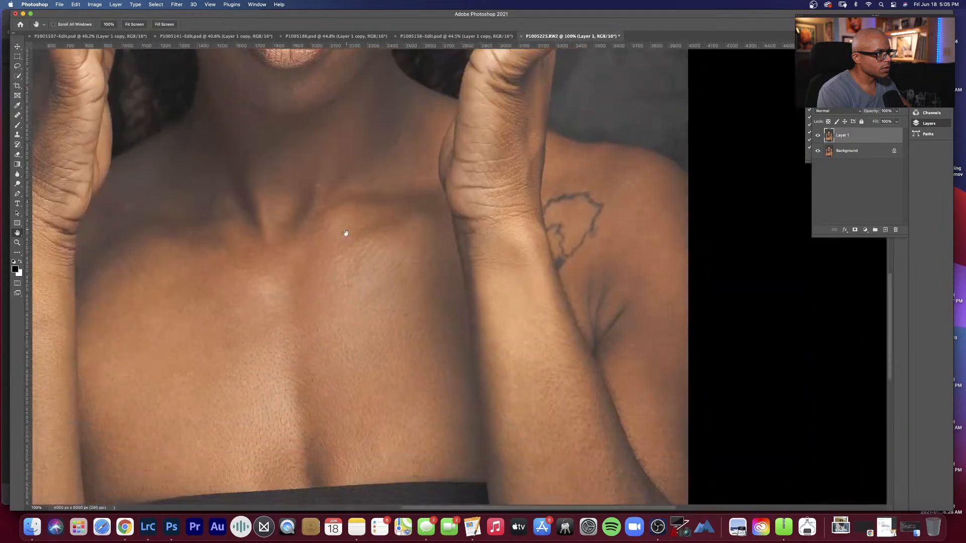
pyautogui.scroll(10, 393, 195)
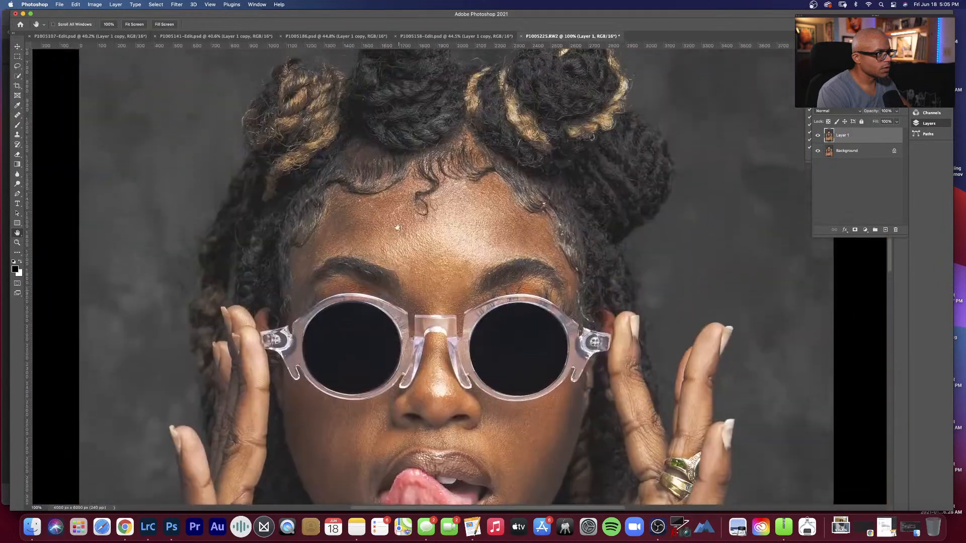
pyautogui.rightClick(452, 139)
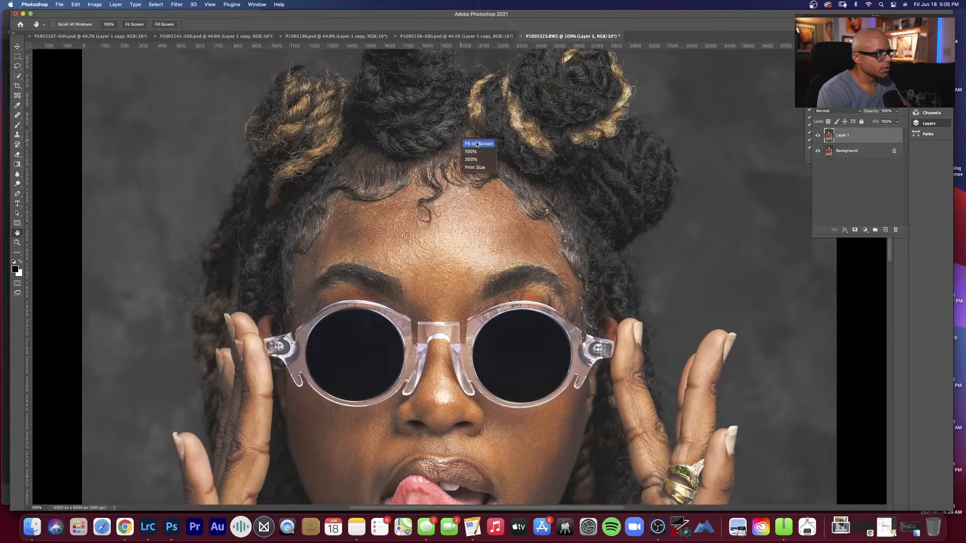
pyautogui.click(468, 143)
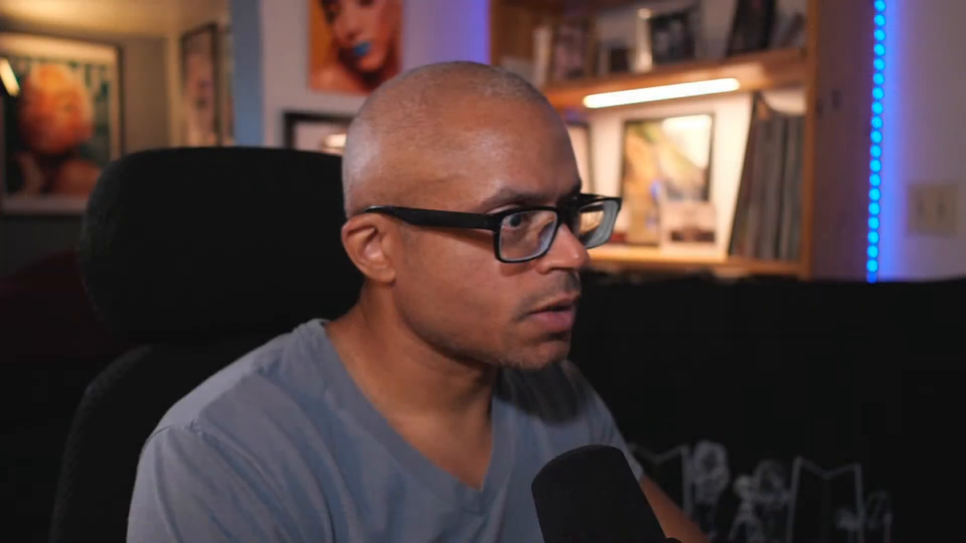
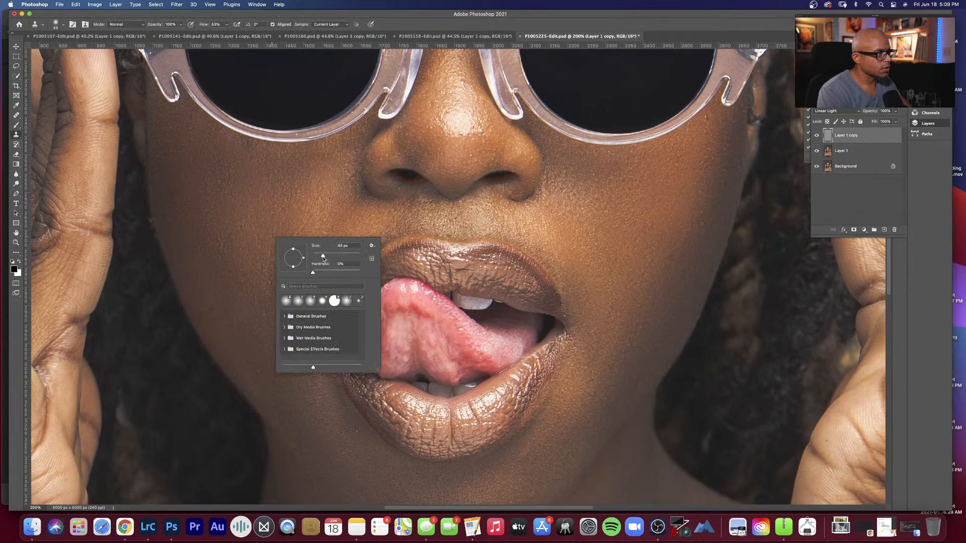
# Step: With a soft 44 px Clone Stamp at 200% zoom, clone out small skin flaws on the cheeks and chin on Layer 1 copy
pyautogui.keyDown('alt'); pyautogui.click(277, 217); pyautogui.keyUp('alt')
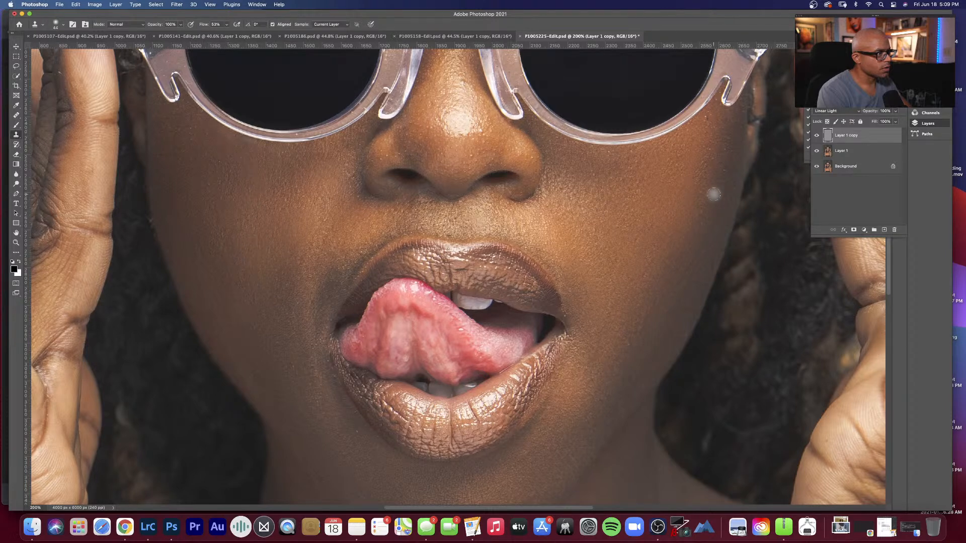
pyautogui.keyDown('alt'); pyautogui.click(695, 142); pyautogui.keyUp('alt')
pyautogui.moveTo(708, 121); pyautogui.dragTo(707, 118)
pyautogui.keyDown('alt'); pyautogui.click(531, 469); pyautogui.keyUp('alt')
pyautogui.click(537, 493)
pyautogui.keyDown('alt'); pyautogui.click(578, 408); pyautogui.keyUp('alt')
# Step: Check the skin around the sunglasses and forehead at 200%, and save the document with the whole portrait fitted on screen
pyautogui.press('space')
pyautogui.moveTo(426, 194); pyautogui.dragTo(431, 448)
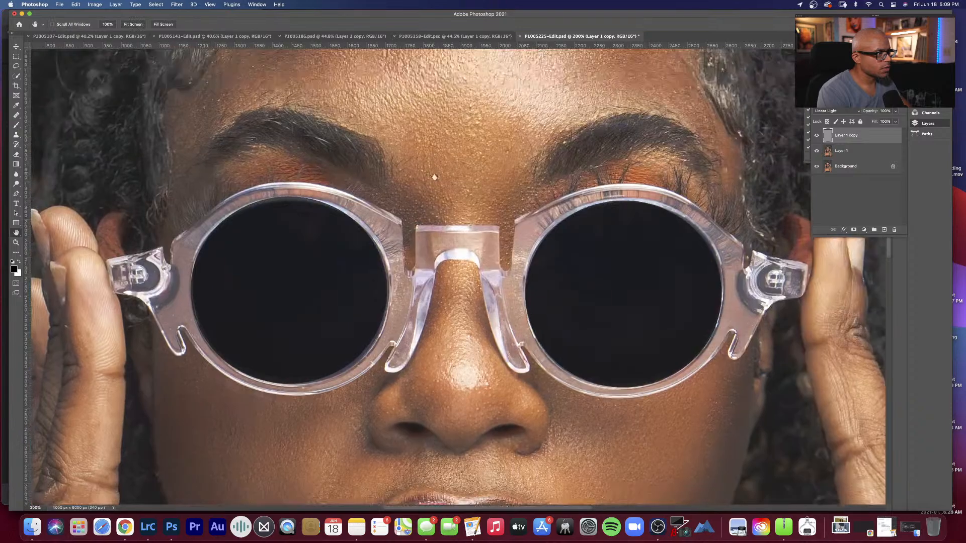
pyautogui.moveTo(434, 177); pyautogui.dragTo(437, 307)
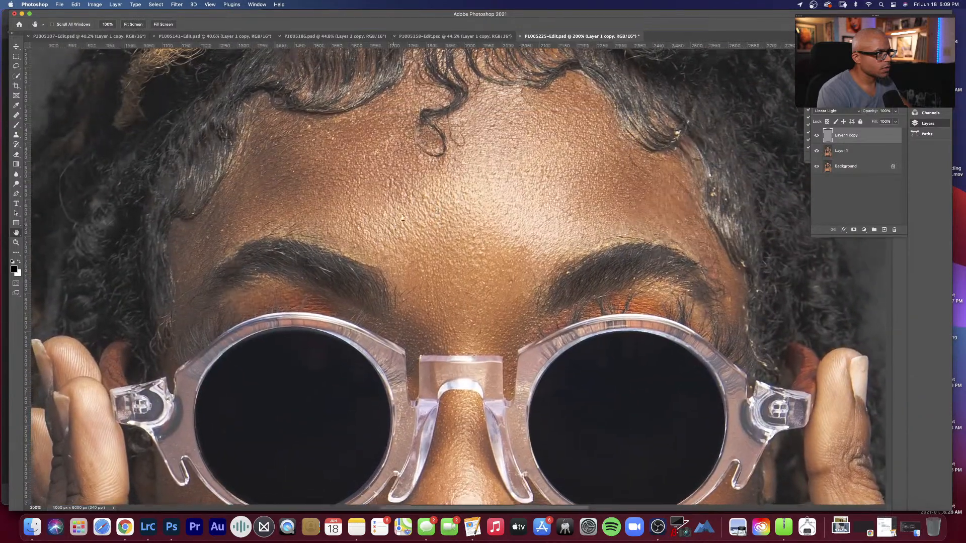
pyautogui.moveTo(402, 217); pyautogui.dragTo(429, 189)
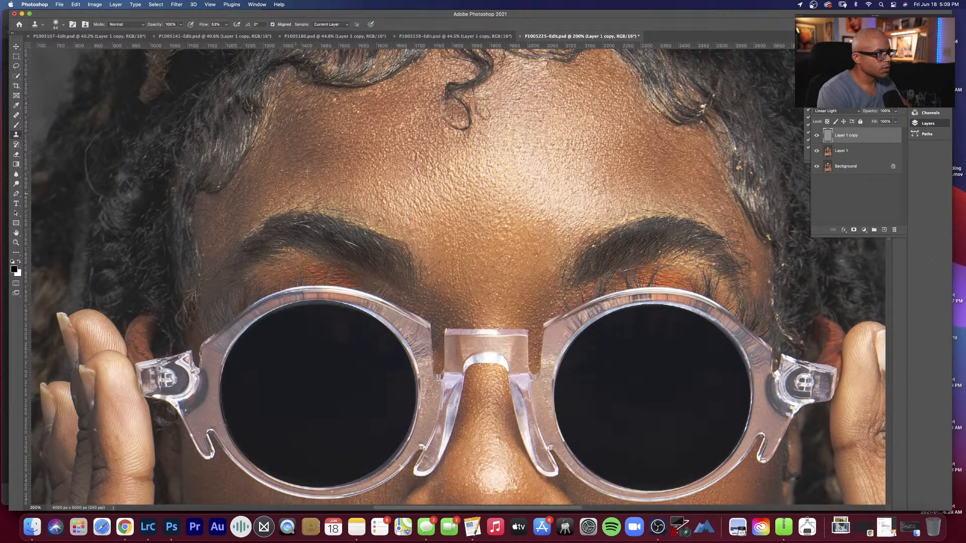
pyautogui.press('h')
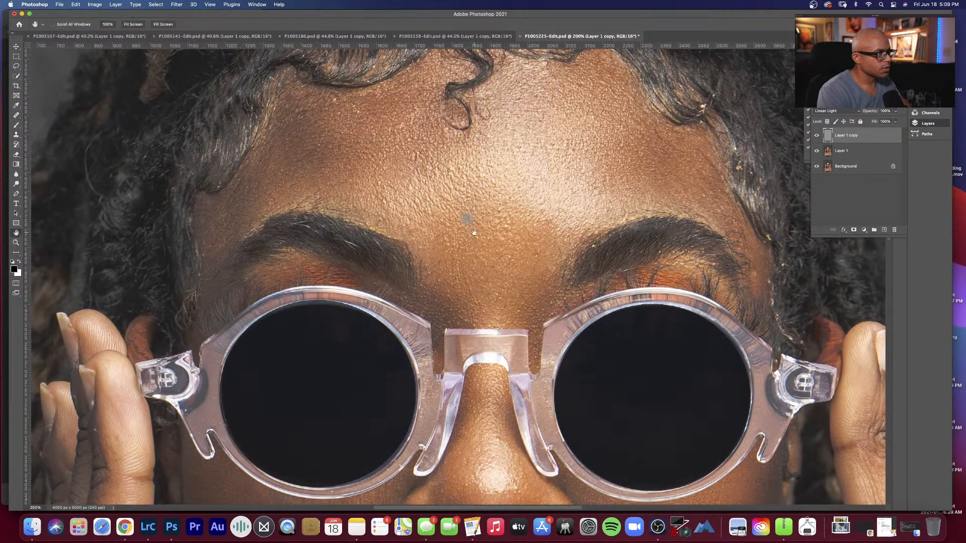
pyautogui.rightClick(472, 224)
pyautogui.click(483, 224)
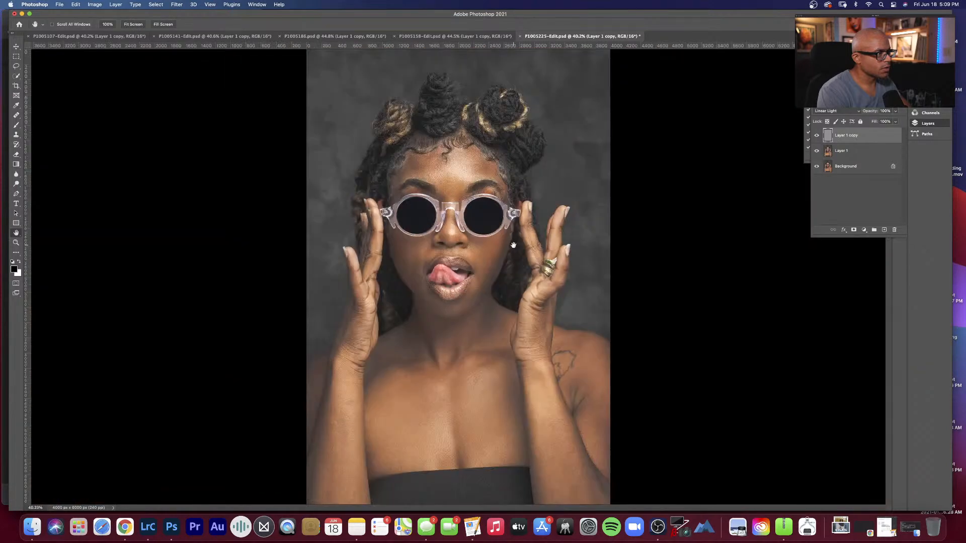
pyautogui.press('super+s')
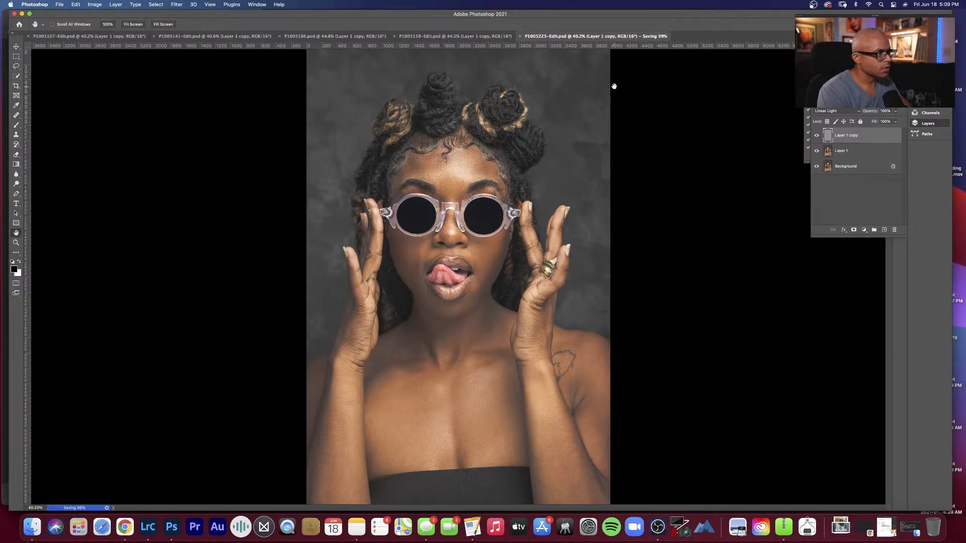
# Step: On Layer 1, lasso the tattooed shoulder with a 20 px feather and soften it with a 10-pixel Gaussian Blur
pyautogui.click(863, 151)
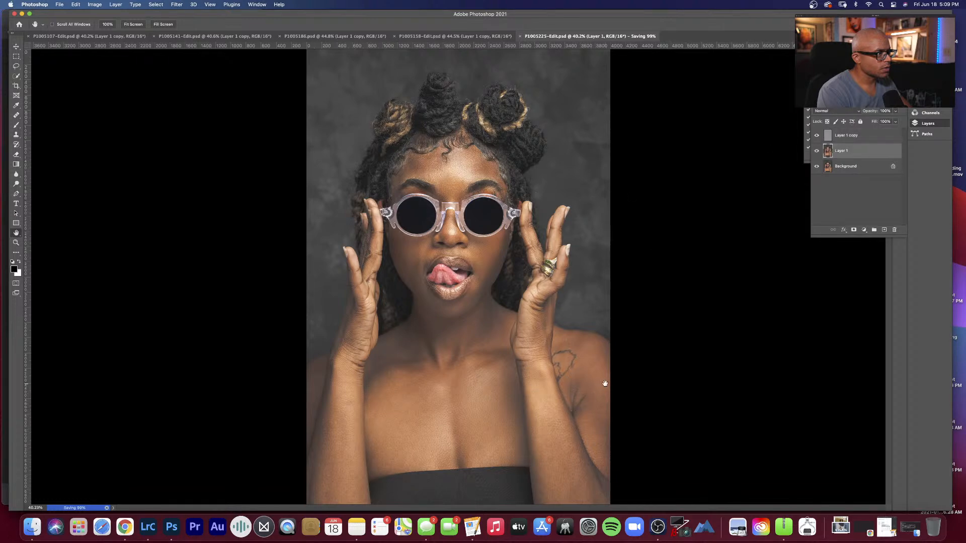
pyautogui.press('l')
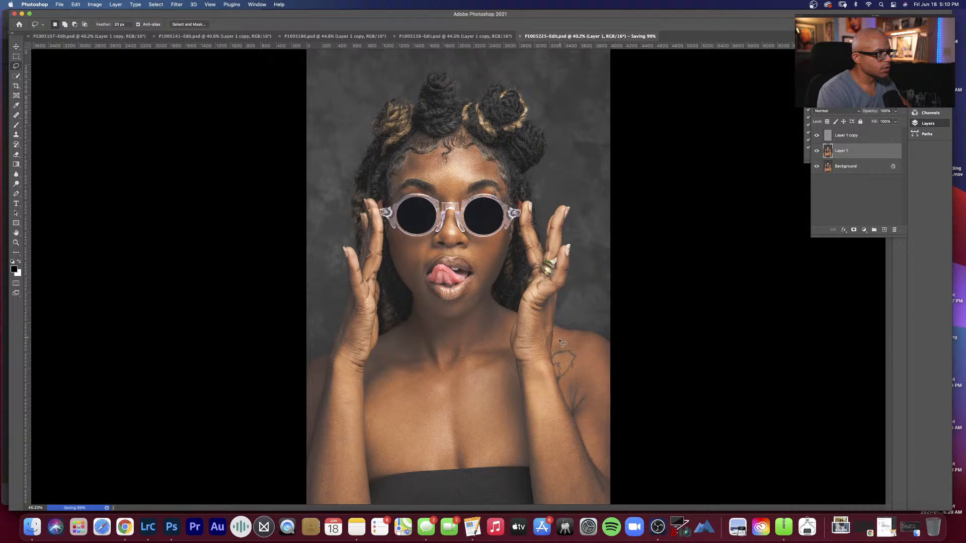
pyautogui.moveTo(560, 340)
pyautogui.mouseDown()
pyautogui.moveTo(557, 367)
pyautogui.moveTo(568, 383)
pyautogui.moveTo(610, 380)
pyautogui.moveTo(610, 347)
pyautogui.moveTo(574, 331)
pyautogui.moveTo(558, 355)
pyautogui.mouseUp()
pyautogui.press('super+alt+f')
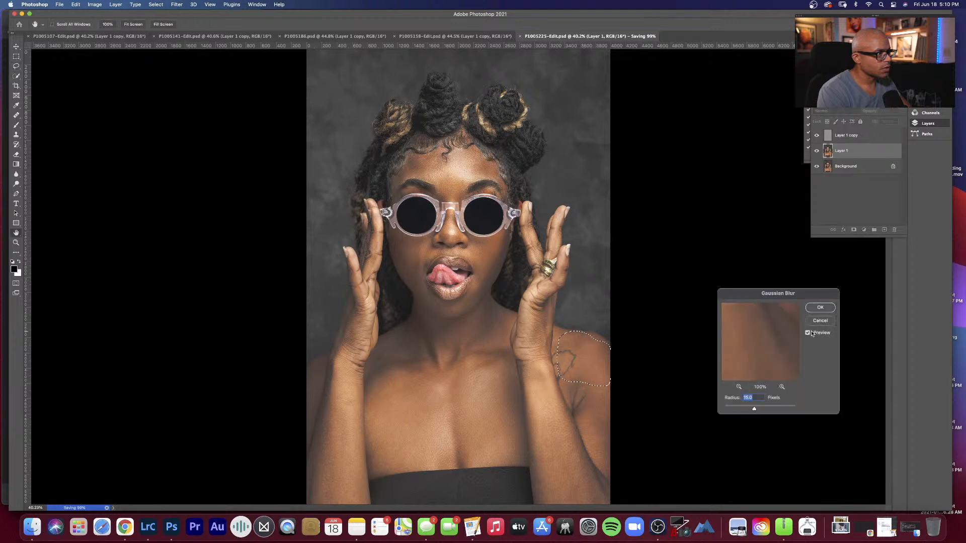
pyautogui.write('10')
pyautogui.press('Return')
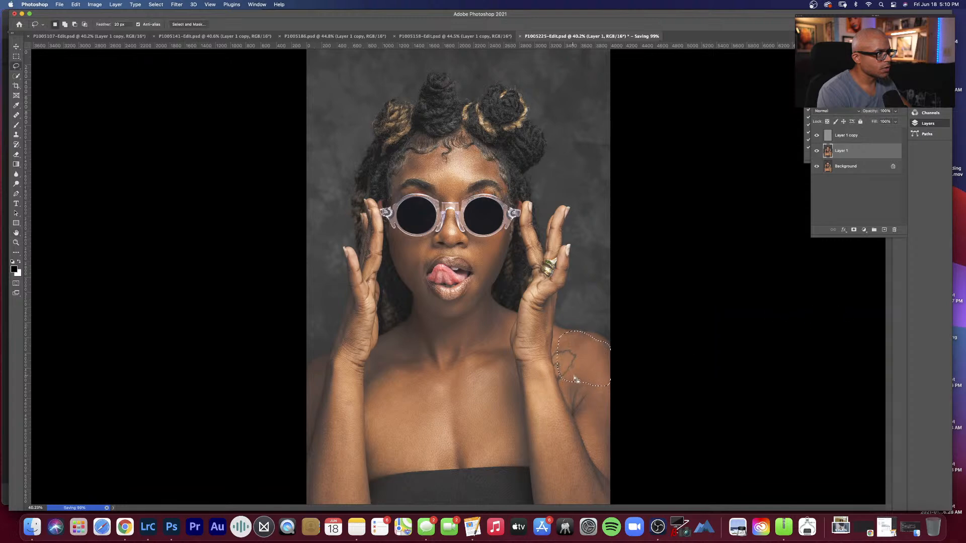
pyautogui.press('super+d')
# Step: Lasso the forearm below the hand with the rings and soften it with a 10-pixel Gaussian Blur
pyautogui.moveTo(526, 368)
pyautogui.mouseDown()
pyautogui.moveTo(546, 364)
pyautogui.moveTo(608, 495)
pyautogui.moveTo(596, 503)
pyautogui.moveTo(540, 501)
pyautogui.moveTo(526, 403)
pyautogui.mouseUp()
pyautogui.moveTo(525, 368); pyautogui.dragTo(527, 366)
pyautogui.press('alt+super+f')
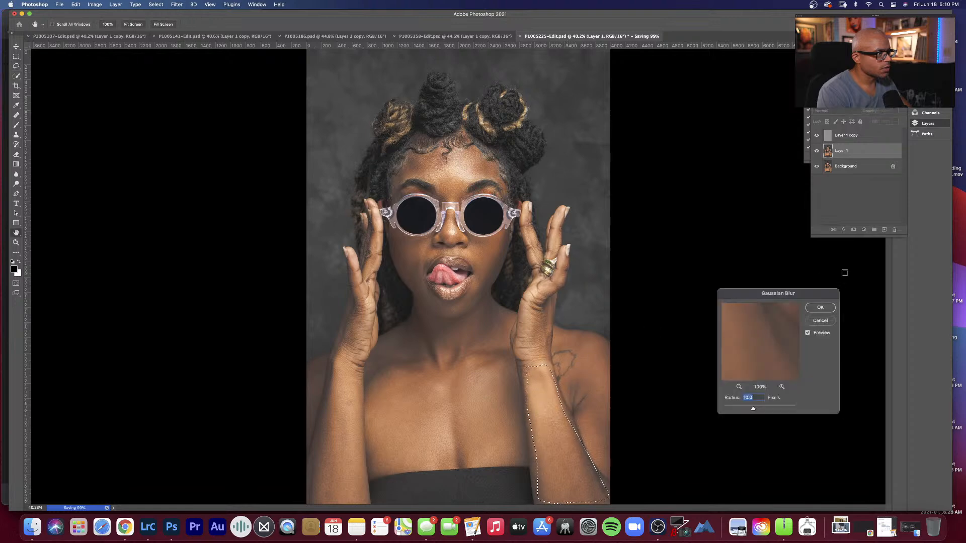
pyautogui.click(821, 308)
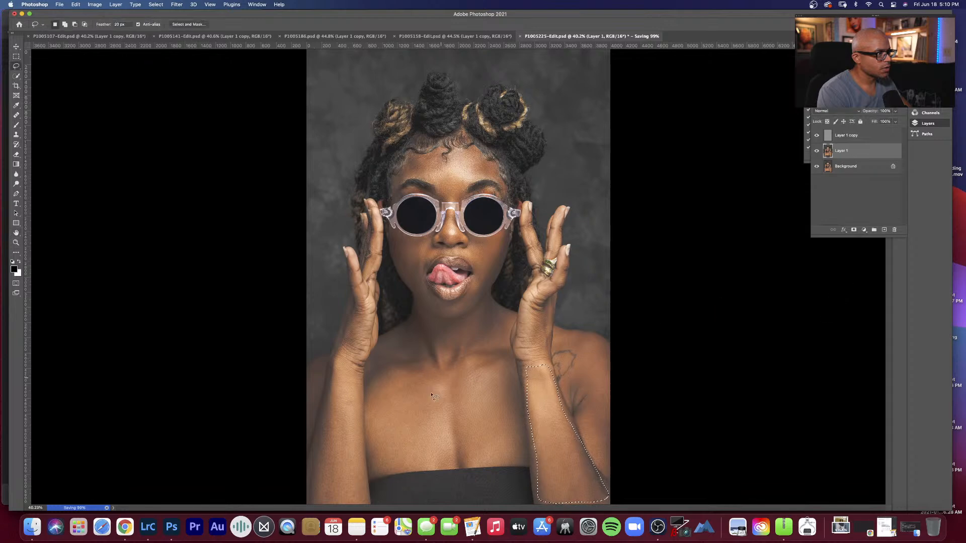
pyautogui.press('super+d')
# Step: Lasso each half of the chest above the strapless top in turn and soften it with a 10-pixel Gaussian Blur
pyautogui.moveTo(378, 372)
pyautogui.mouseDown()
pyautogui.moveTo(379, 472)
pyautogui.moveTo(453, 465)
pyautogui.moveTo(439, 376)
pyautogui.moveTo(368, 373)
pyautogui.mouseUp()
pyautogui.press('super+alt+f')
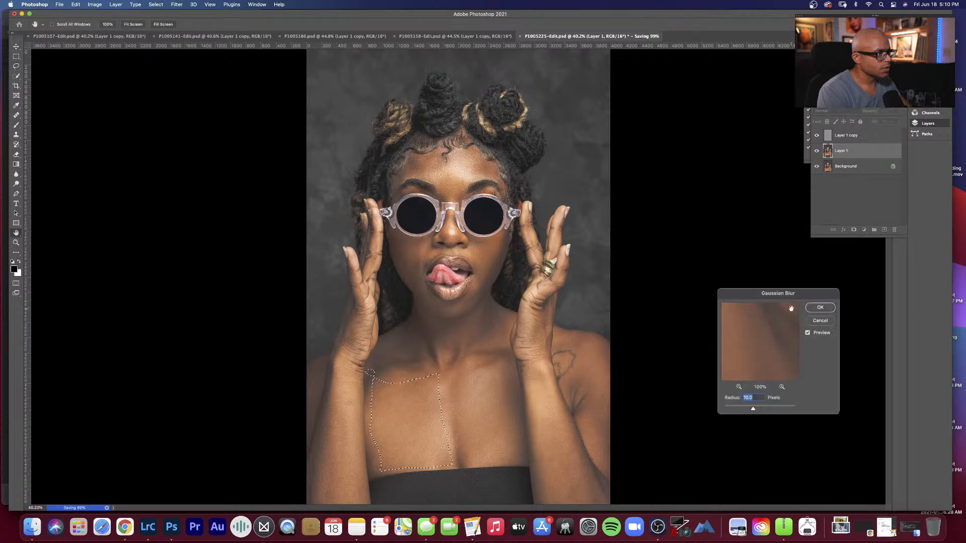
pyautogui.click(820, 308)
pyautogui.press('super+d')
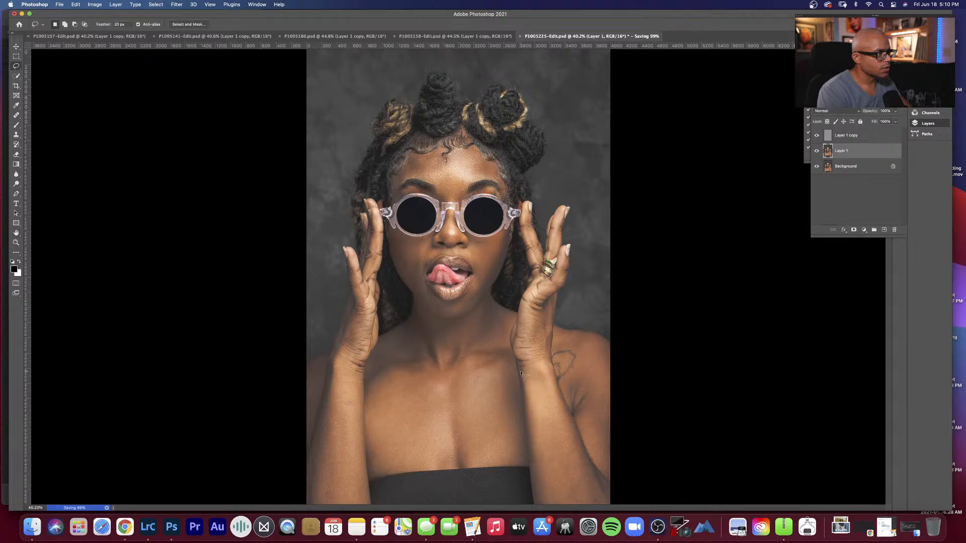
pyautogui.moveTo(457, 376)
pyautogui.mouseDown()
pyautogui.moveTo(463, 458)
pyautogui.moveTo(500, 466)
pyautogui.moveTo(526, 459)
pyautogui.moveTo(510, 369)
pyautogui.moveTo(490, 357)
pyautogui.moveTo(457, 376)
pyautogui.mouseUp()
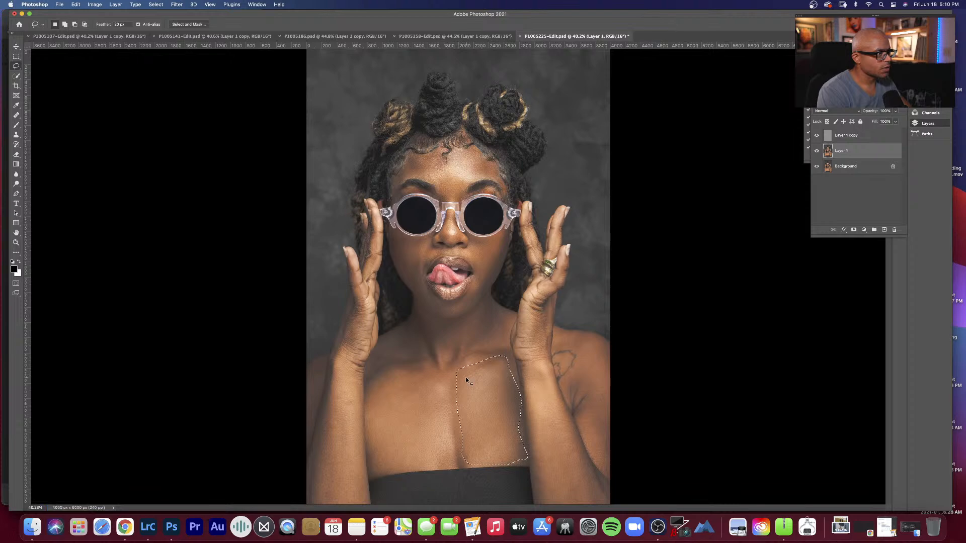
pyautogui.press('super+alt+f')
pyautogui.click(819, 307)
pyautogui.press('super+d')
# Step: Soften the forearm of the hand without rings with a lassoed 10-pixel Gaussian Blur, and save the document
pyautogui.moveTo(353, 368)
pyautogui.mouseDown()
pyautogui.moveTo(362, 388)
pyautogui.moveTo(367, 499)
pyautogui.moveTo(324, 501)
pyautogui.moveTo(307, 491)
pyautogui.moveTo(335, 360)
pyautogui.mouseUp()
pyautogui.press('super+alt+f')
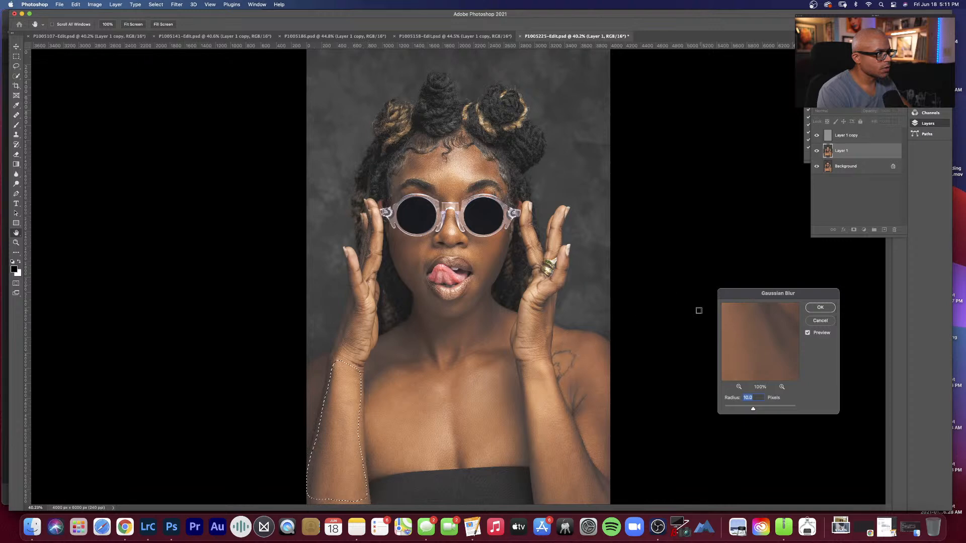
pyautogui.press('Return')
pyautogui.press('super+d')
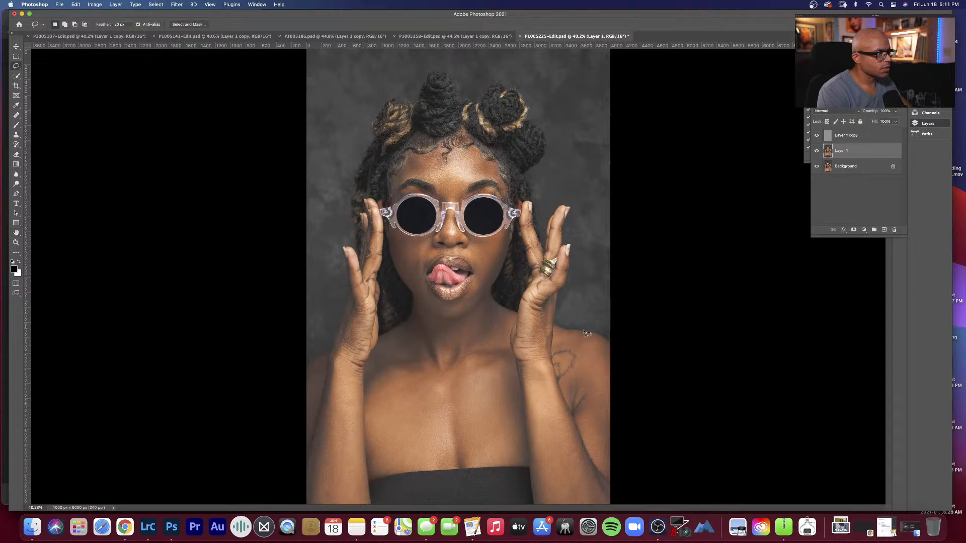
pyautogui.press('h')
pyautogui.press('super+s')
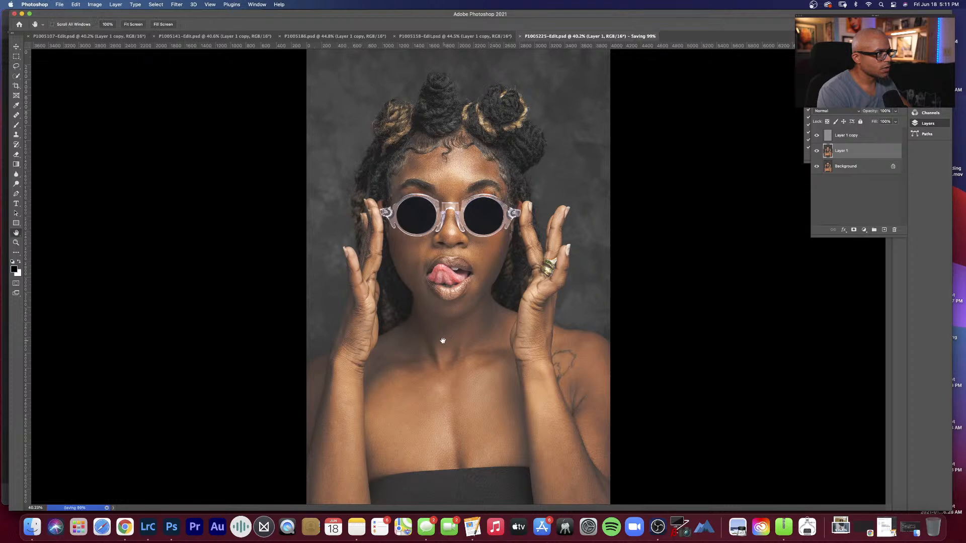
# Step: At 100% zoom, clone out the skin flaw on the shoulder between the neck and the ringless hand's wrist on Layer 1 copy
pyautogui.rightClick(345, 415)
pyautogui.click(355, 428)
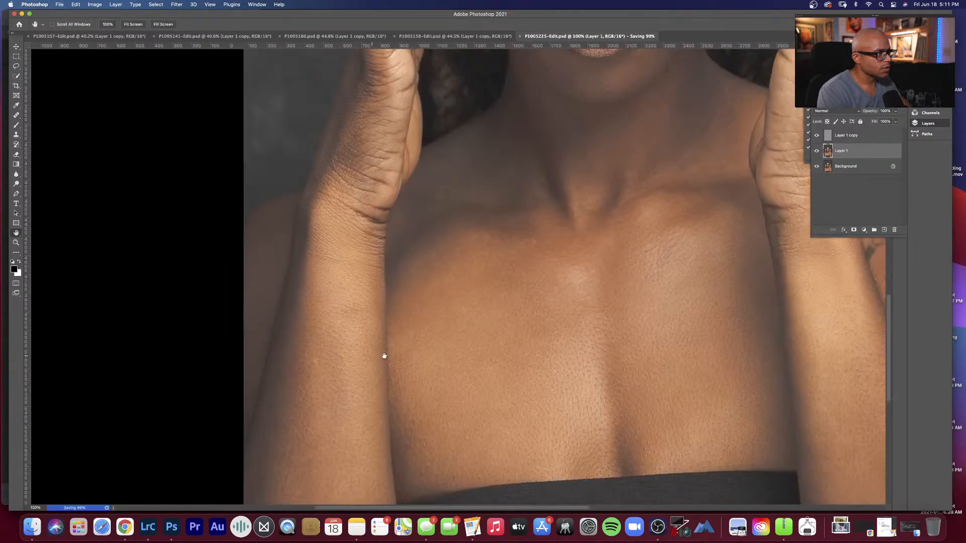
pyautogui.moveTo(384, 356); pyautogui.dragTo(376, 365)
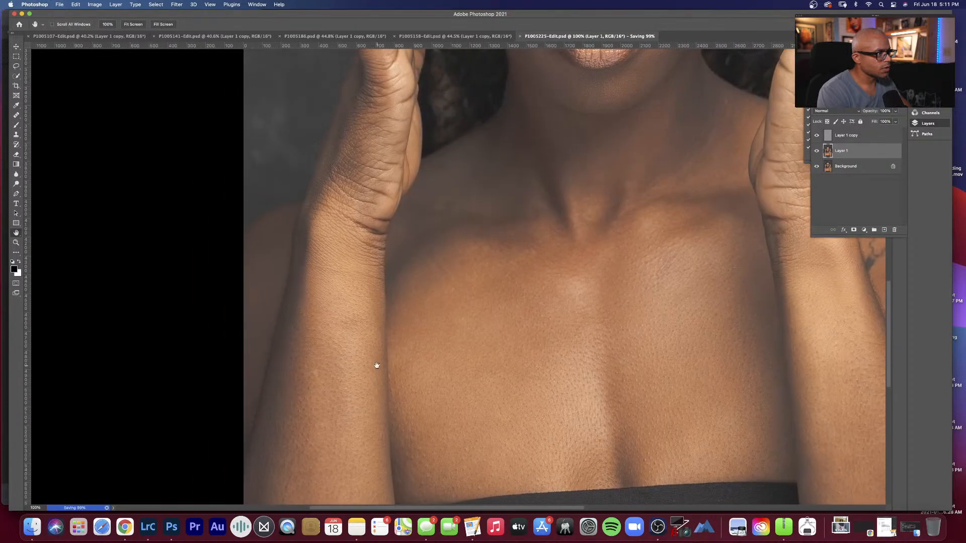
pyautogui.click(863, 136)
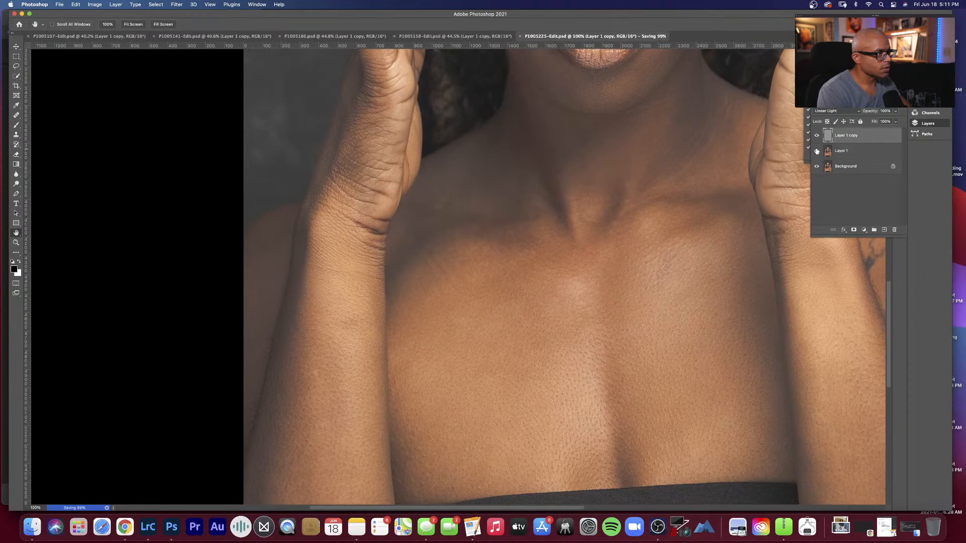
pyautogui.press('s')
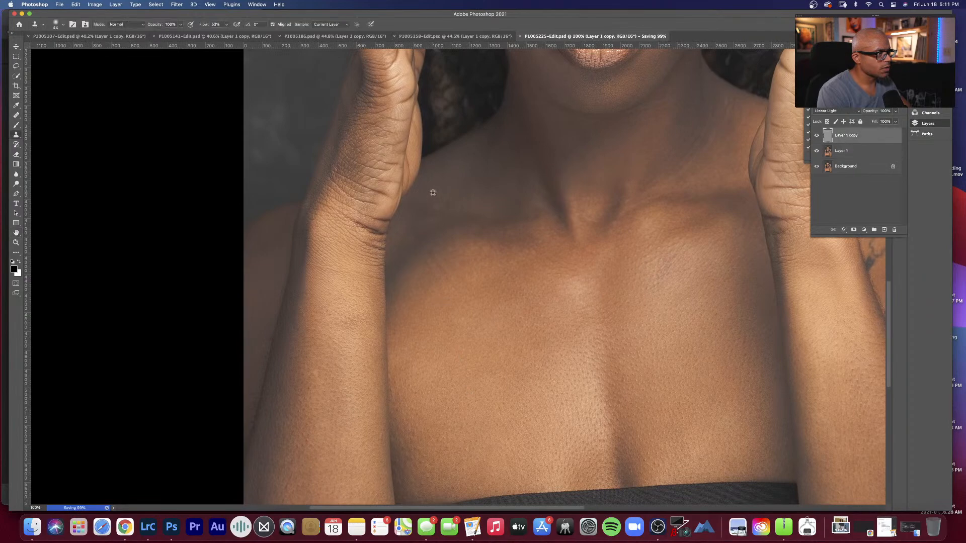
pyautogui.moveTo(434, 208); pyautogui.dragTo(439, 206)
# Step: Clone out the small skin flaws on the lower forearm and on the upper arm below the tattoo
pyautogui.press('space')
pyautogui.moveTo(572, 319); pyautogui.dragTo(384, 282)
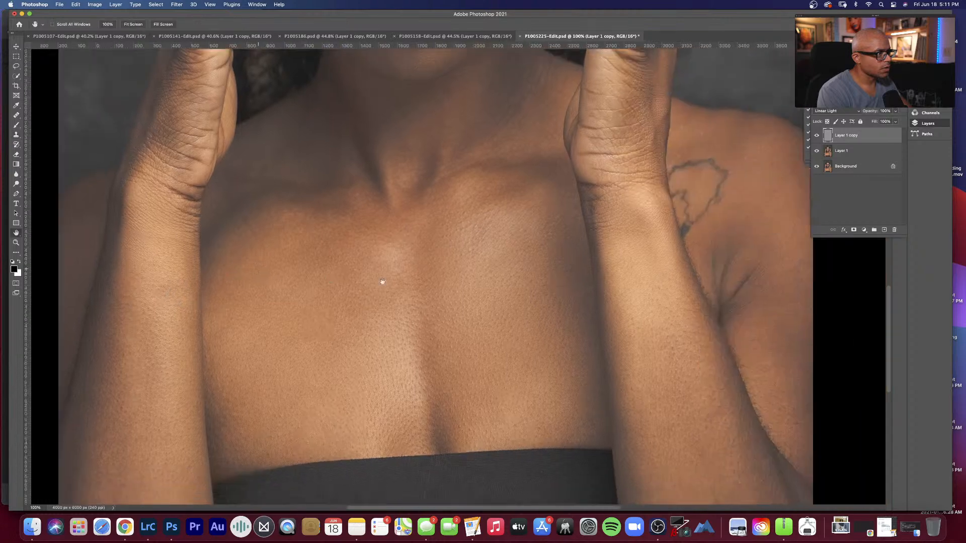
pyautogui.moveTo(609, 330); pyautogui.dragTo(444, 306)
pyautogui.moveTo(489, 388); pyautogui.dragTo(433, 309)
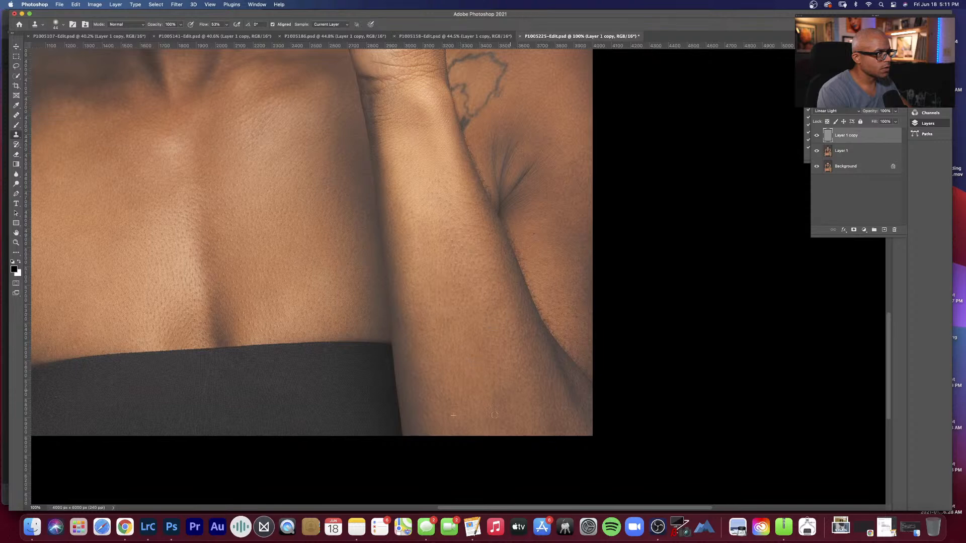
pyautogui.keyDown('alt'); pyautogui.click(557, 174); pyautogui.keyUp('alt')
# Step: Check the neck, hands and face at 100%, and save the document with the whole portrait fitted on screen
pyautogui.press('space')
pyautogui.moveTo(446, 173); pyautogui.dragTo(438, 300)
pyautogui.moveTo(427, 155); pyautogui.dragTo(544, 330)
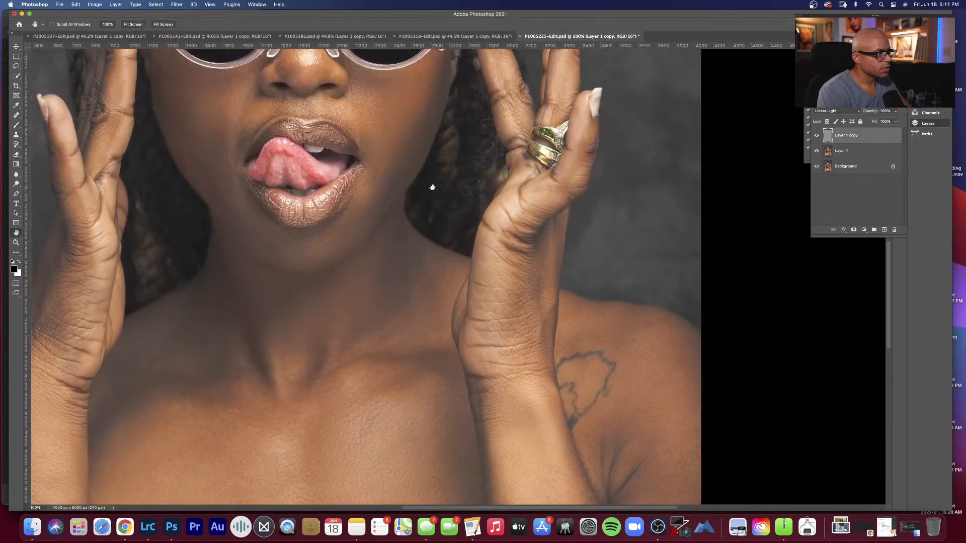
pyautogui.moveTo(432, 187); pyautogui.dragTo(491, 289)
pyautogui.moveTo(449, 205); pyautogui.dragTo(444, 267)
pyautogui.moveTo(401, 190); pyautogui.dragTo(391, 218)
pyautogui.rightClick(376, 198)
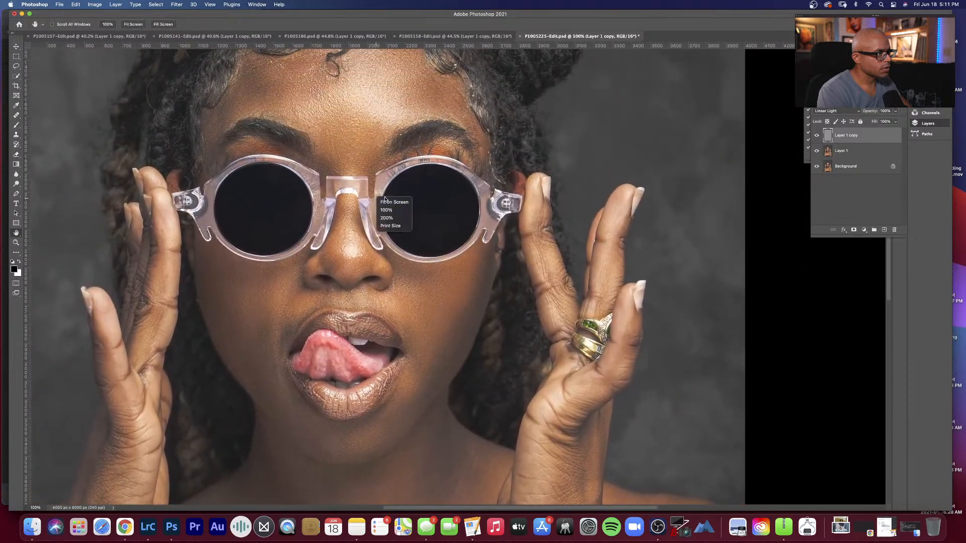
pyautogui.click(385, 201)
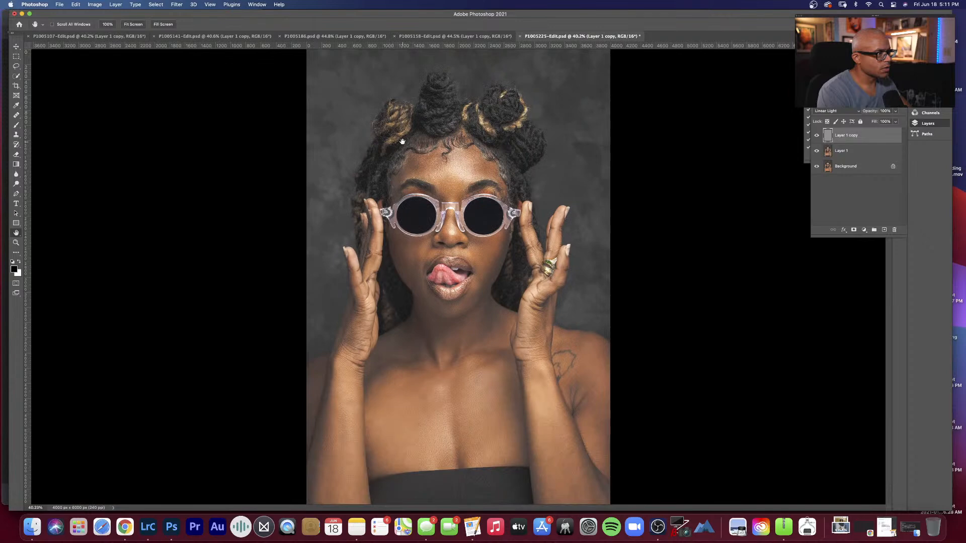
pyautogui.press('super+s')
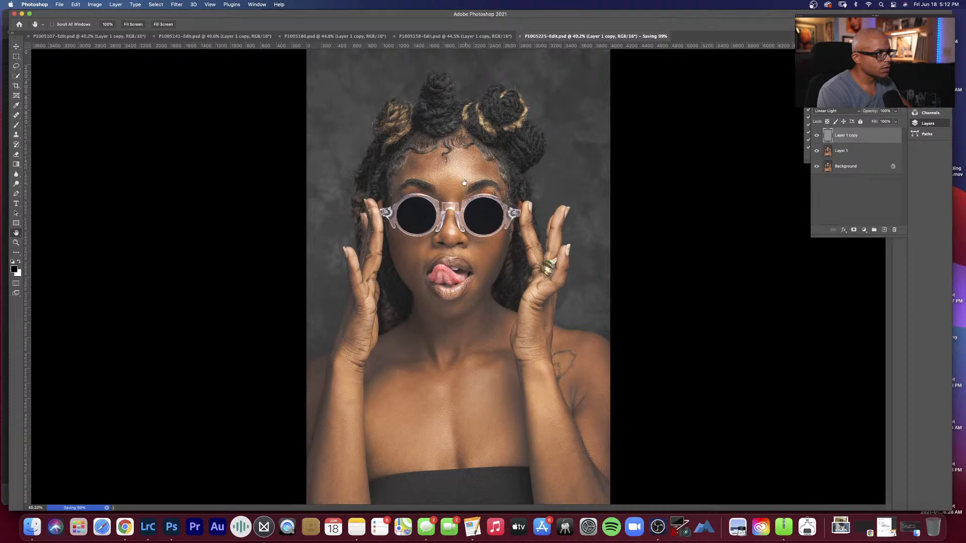
# Step: At 100% zoom, clone out the remaining uneven skin texture on the forehead above the eyebrows, and save the document
pyautogui.rightClick(434, 180)
pyautogui.click(443, 193)
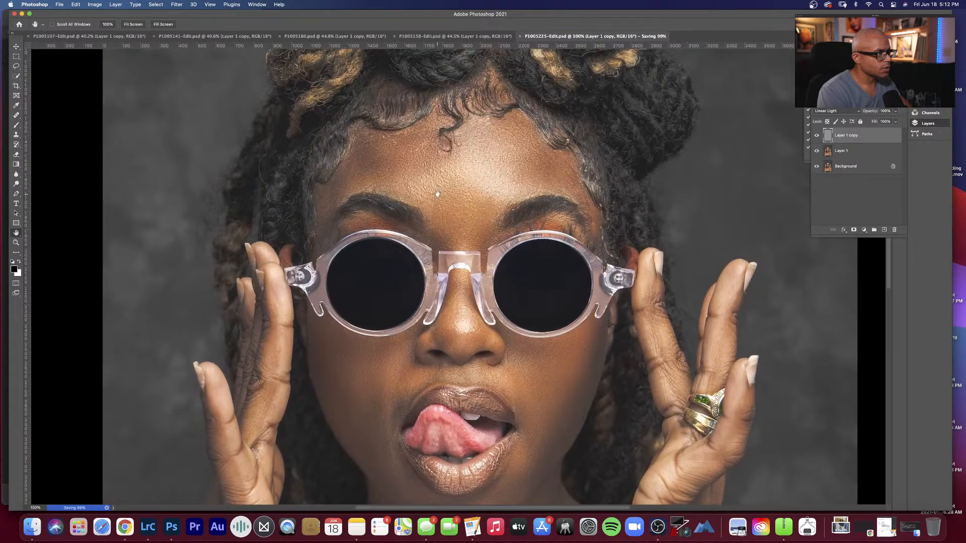
pyautogui.press('s')
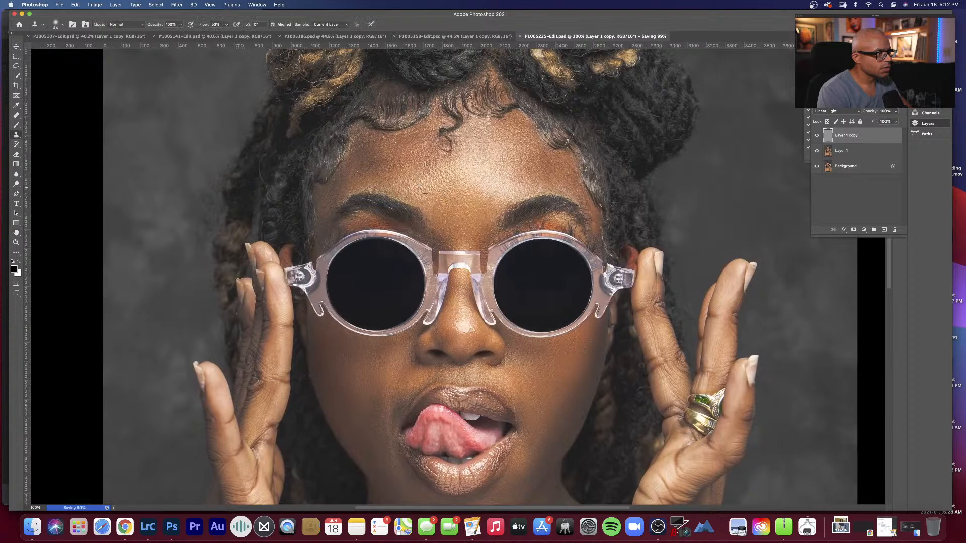
pyautogui.click(438, 200)
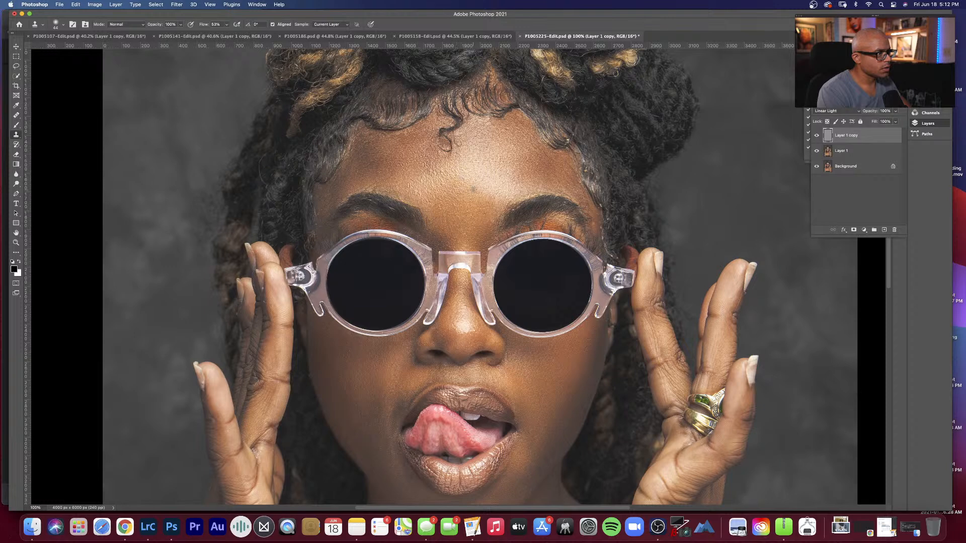
pyautogui.press('super+s')
pyautogui.press('h')
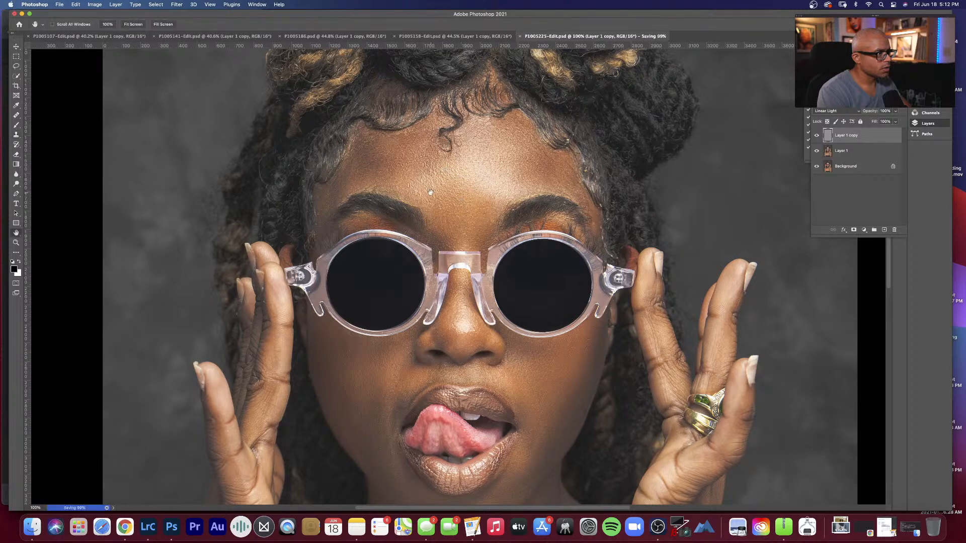
# Step: Fit the finished portrait on screen and switch to Lightroom Classic to view P1005225-Edit.psd
pyautogui.rightClick(429, 189)
pyautogui.click(449, 199)
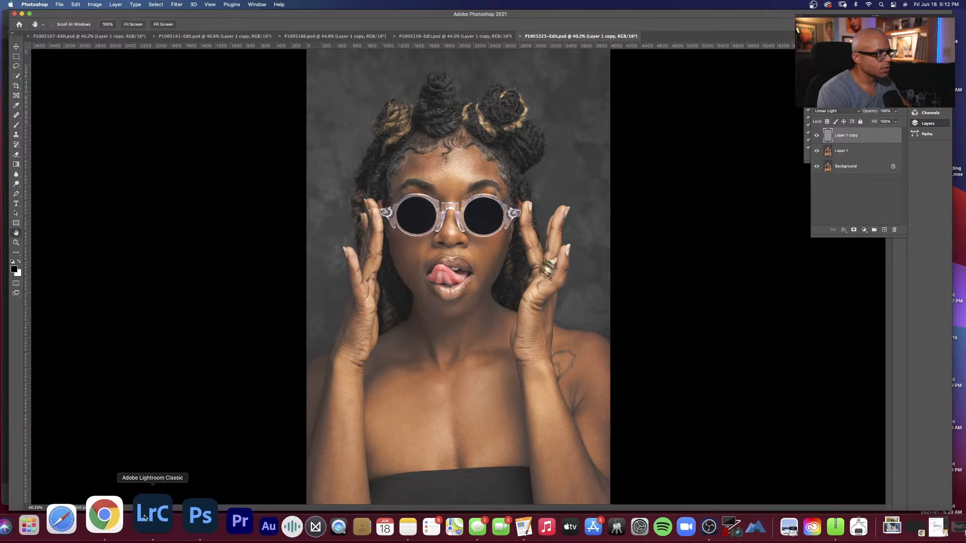
pyautogui.click(152, 521)
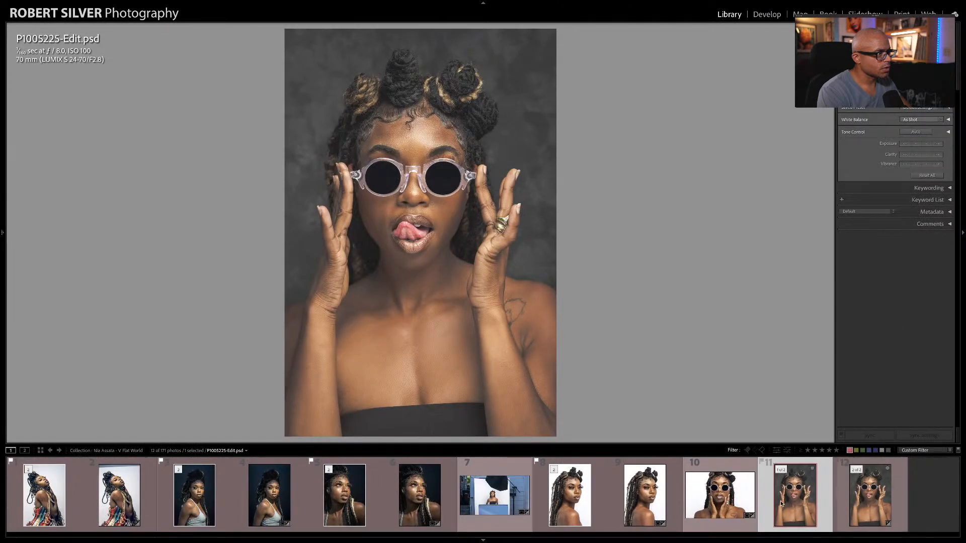
# Step: Compare P1005225-Edit.psd side by side with P1005225.RW2, zoomed in on the face
pyautogui.press('p')
pyautogui.press('c')
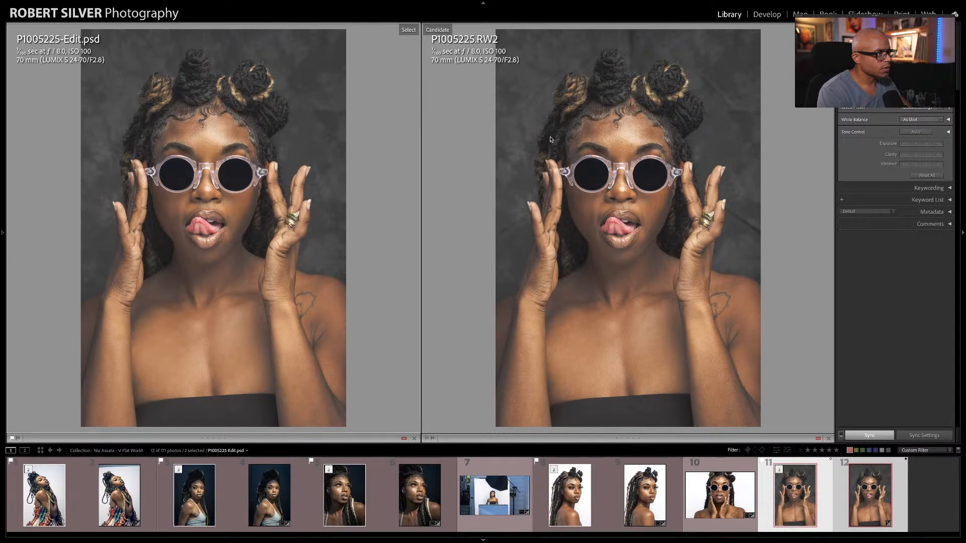
pyautogui.click(198, 169)
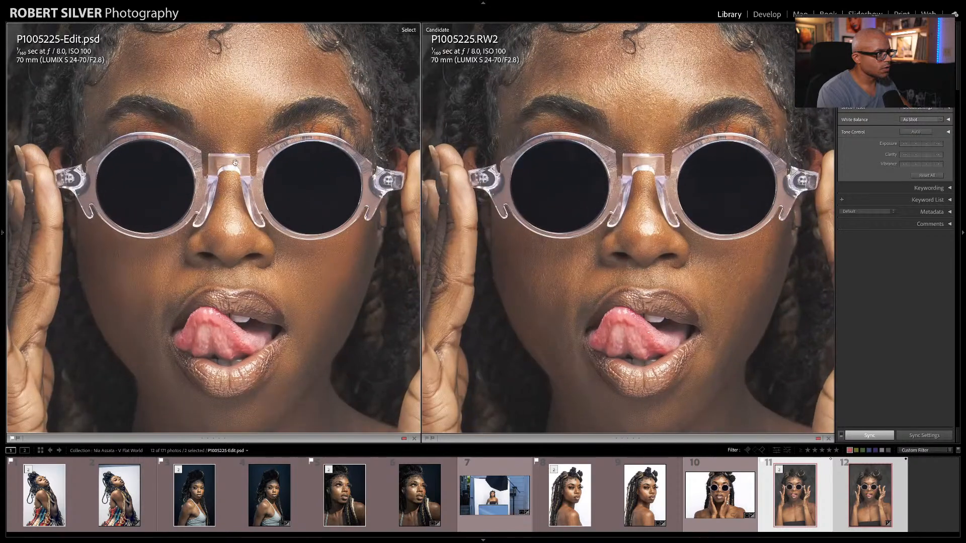
pyautogui.moveTo(232, 147)
pyautogui.mouseDown()
pyautogui.moveTo(221, 177)
pyautogui.moveTo(235, 132)
pyautogui.mouseUp()
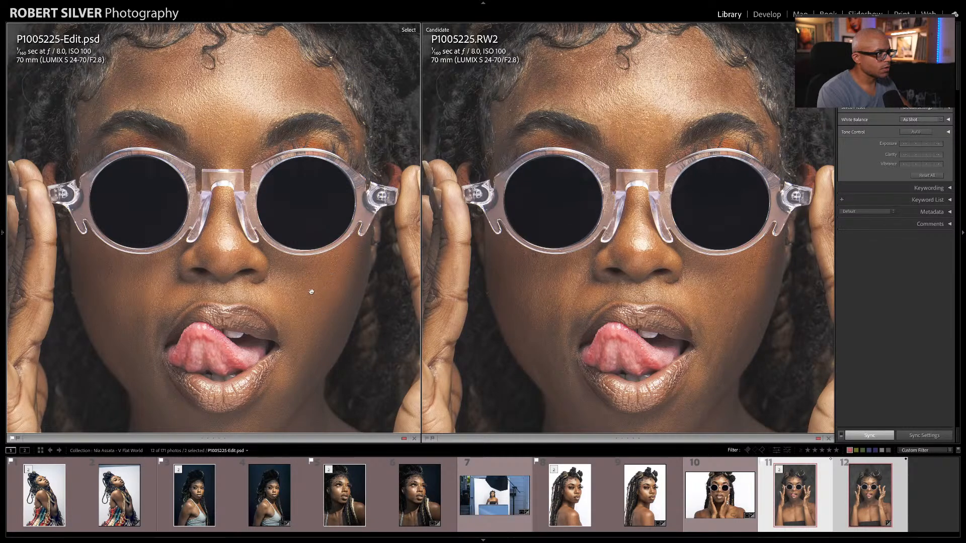
# Step: Swap the edited and raw versions between the Select and Candidate sides to compare the face both ways
pyautogui.press('Down')
pyautogui.press('Down')
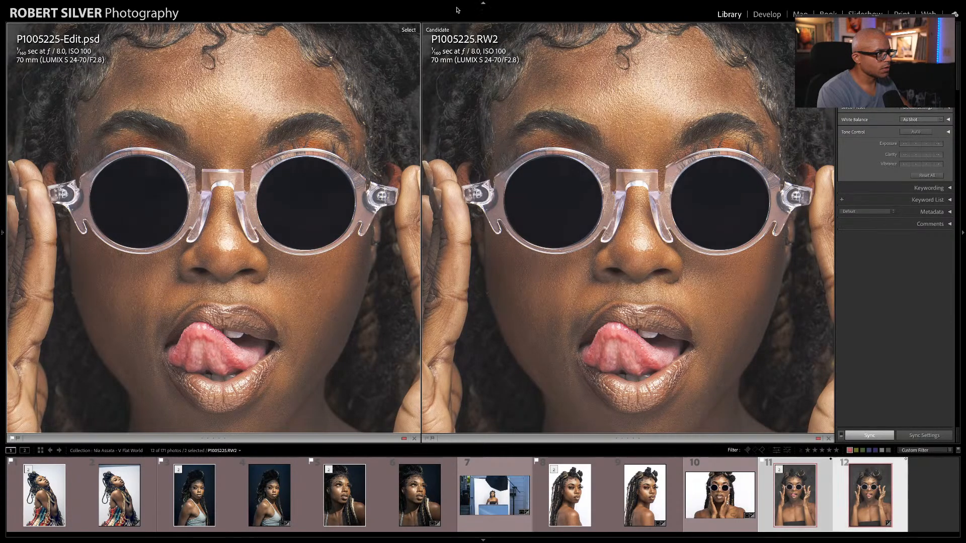
pyautogui.press('Down')
pyautogui.press('Down')
pyautogui.press('Down')
pyautogui.press('Down')
pyautogui.press('Down')
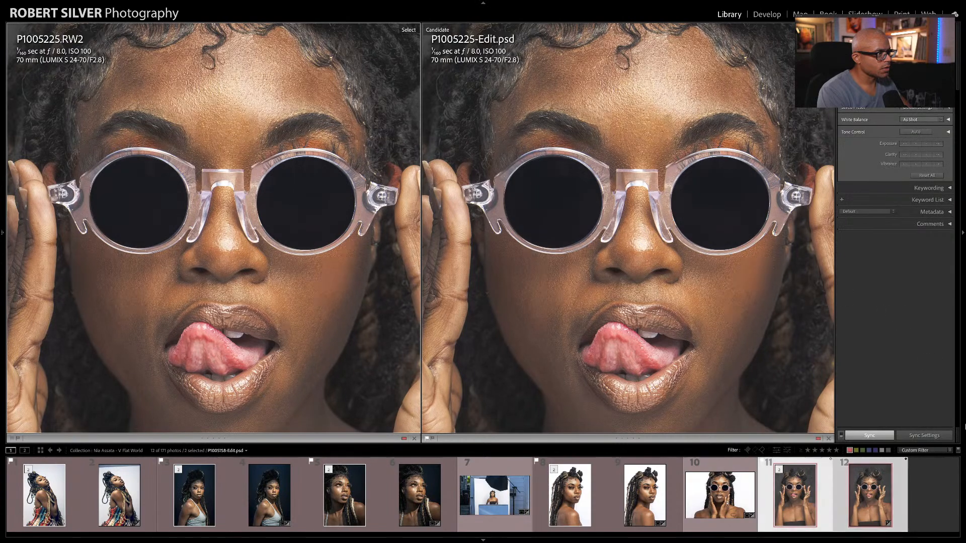
pyautogui.press('Down')
pyautogui.press('Down')
pyautogui.press('Down')
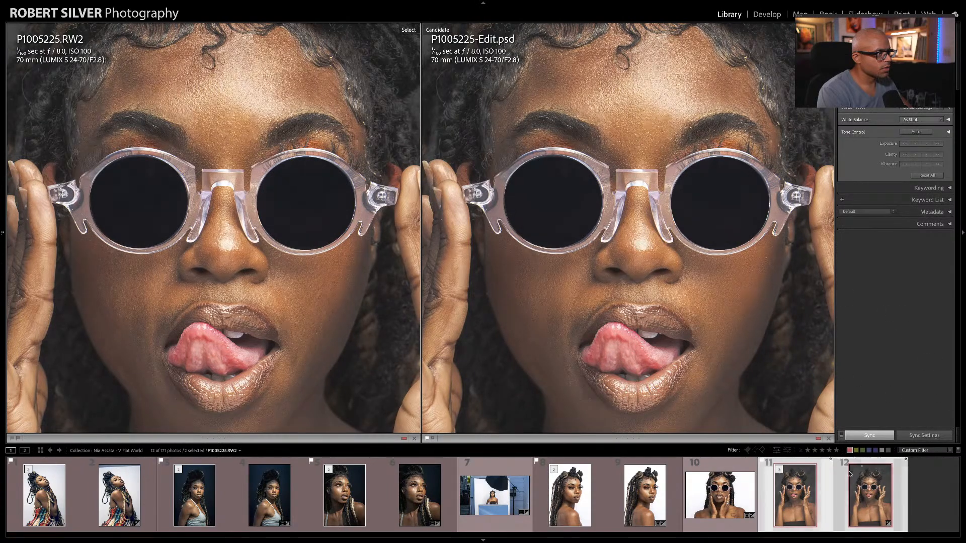
pyautogui.press('Down')
pyautogui.press('Down')
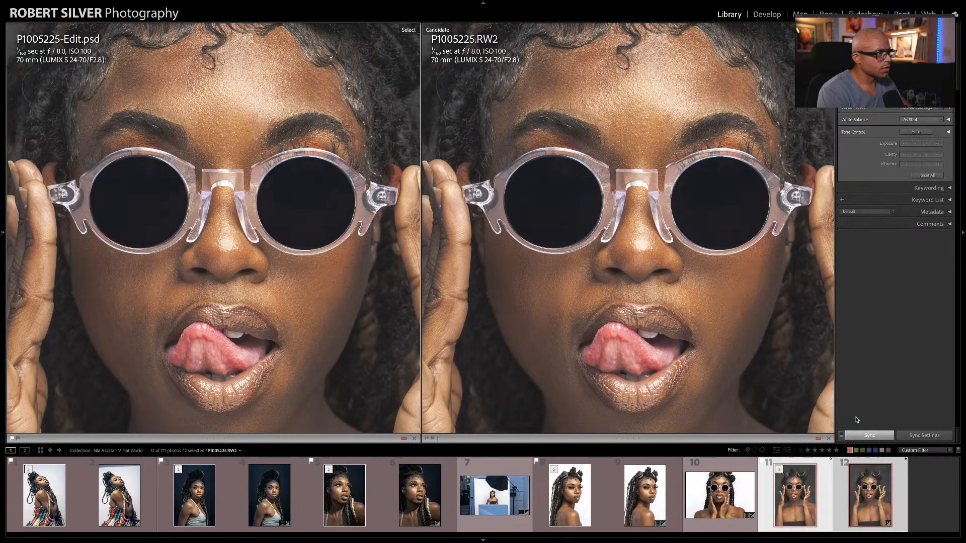
pyautogui.press('Down')
pyautogui.press('Down')
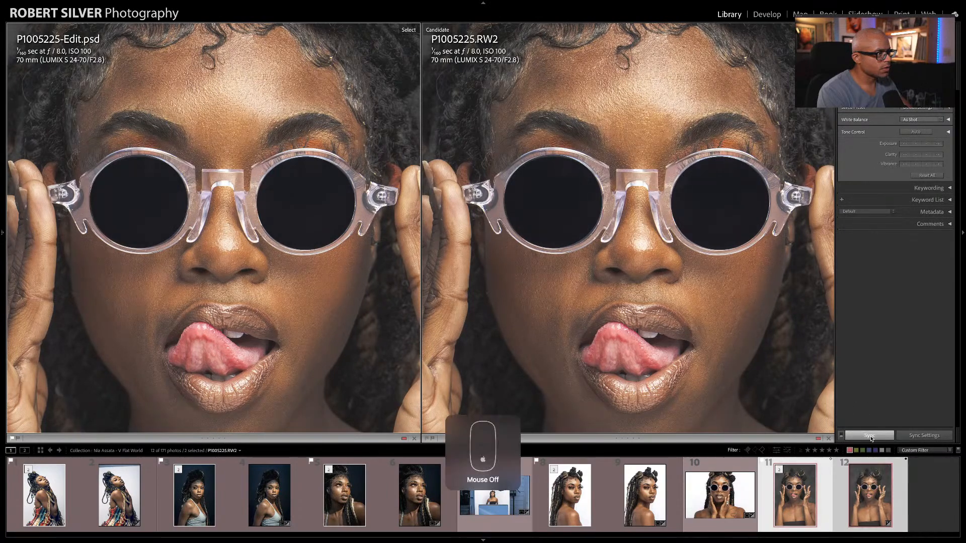
pyautogui.press('super+alt+shift+m')
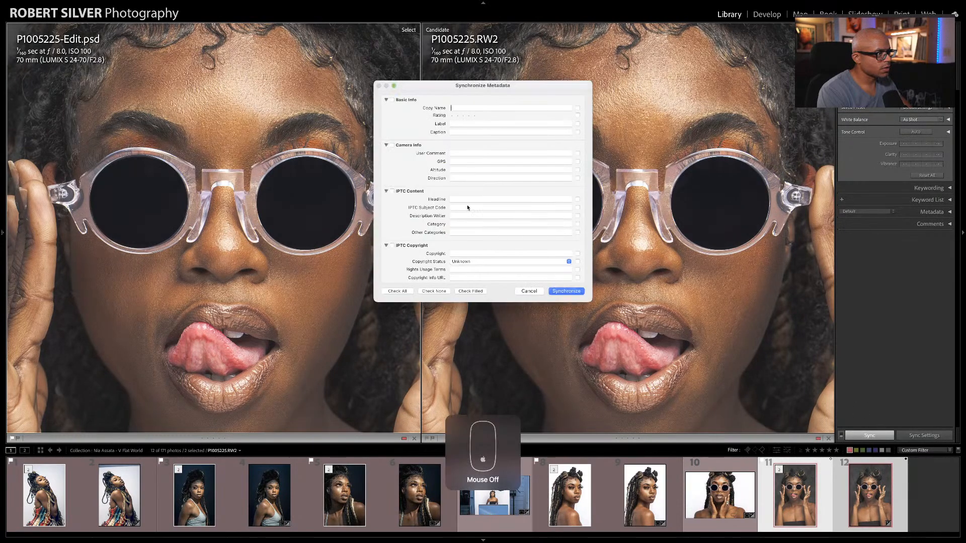
pyautogui.click(528, 292)
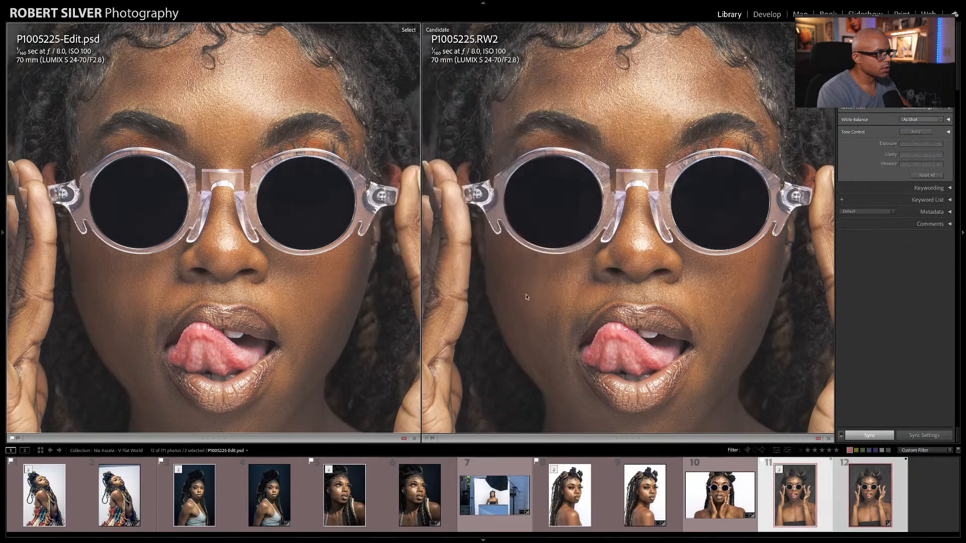
# Step: Restart the comparison with P1005225-Edit.psd as the Select and P1005225.RW2 as the Candidate
pyautogui.press('Down')
pyautogui.press('Down')
pyautogui.press('Down')
pyautogui.press('Down')
pyautogui.press('Down')
pyautogui.press('Down')
pyautogui.press('Down')
pyautogui.press('Down')
pyautogui.press('Down')
pyautogui.press('Down')
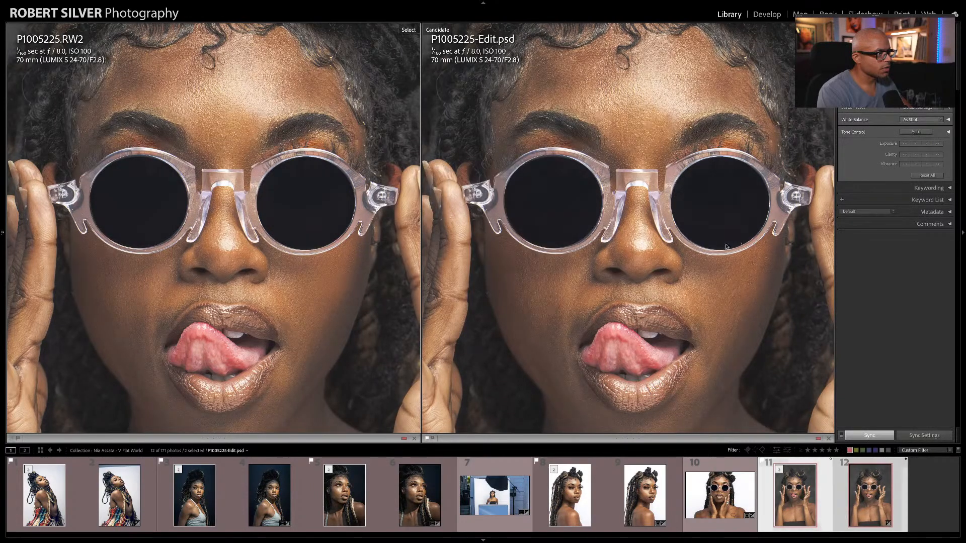
pyautogui.press('e')
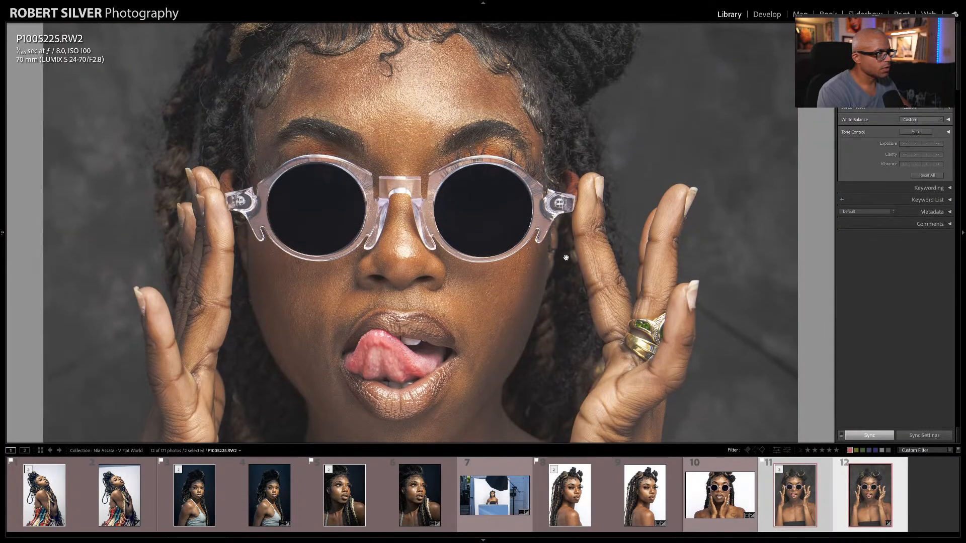
pyautogui.click(794, 505)
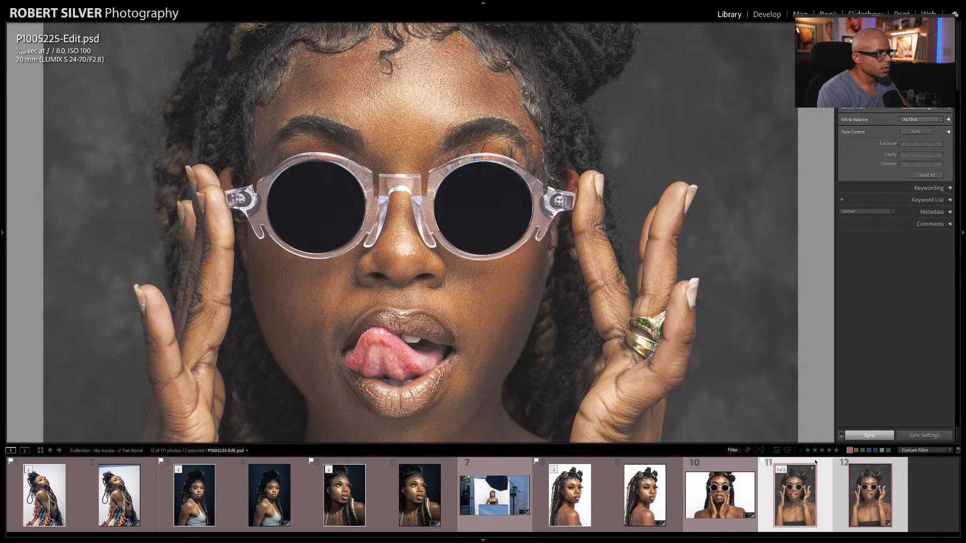
pyautogui.press('c')
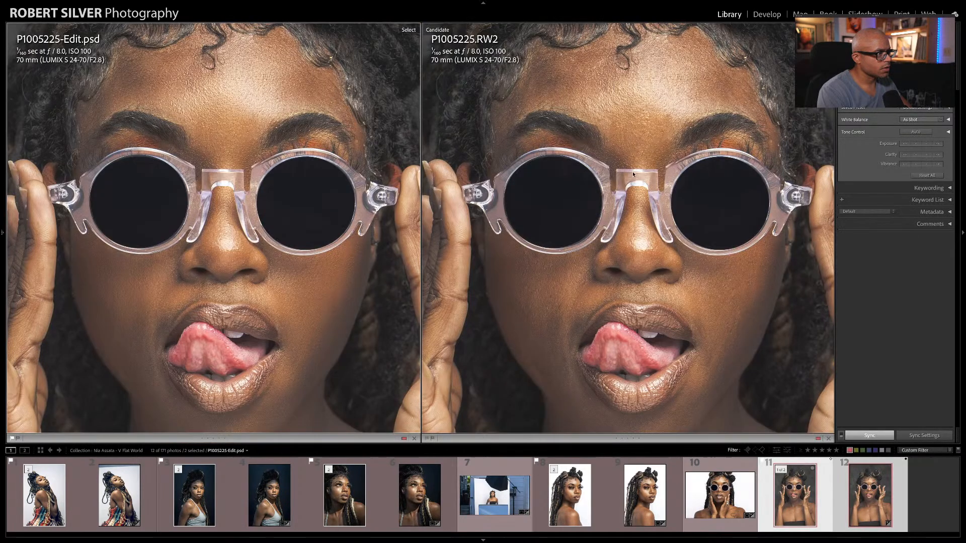
# Step: Examine the forehead, cheeks and lips in the edit against the raw, and fit both full portraits on screen
pyautogui.moveTo(256, 89); pyautogui.dragTo(165, 138)
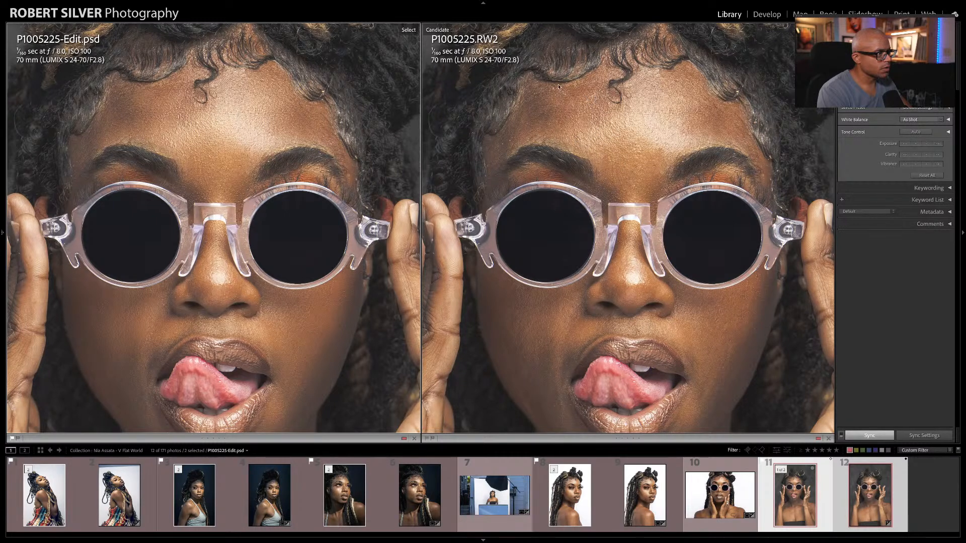
pyautogui.click(717, 117)
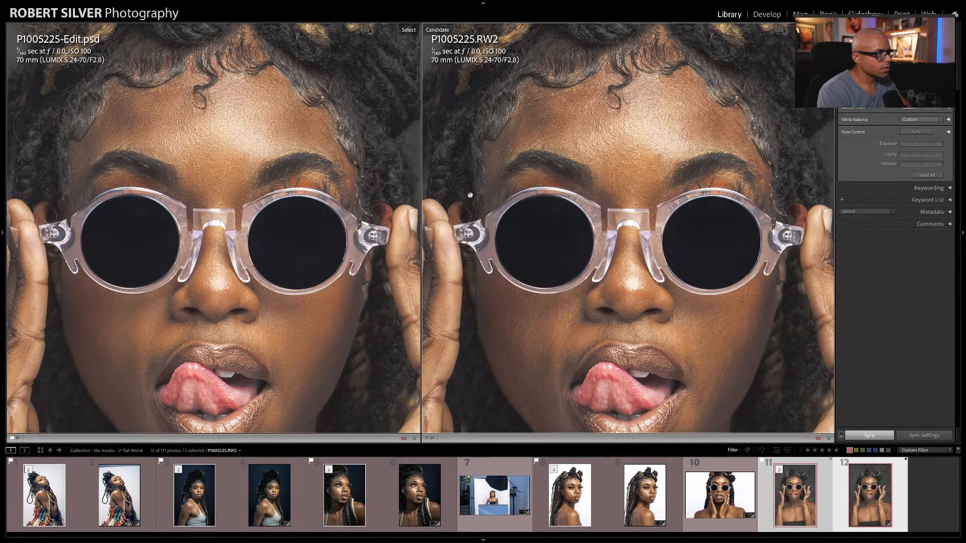
pyautogui.click(274, 106)
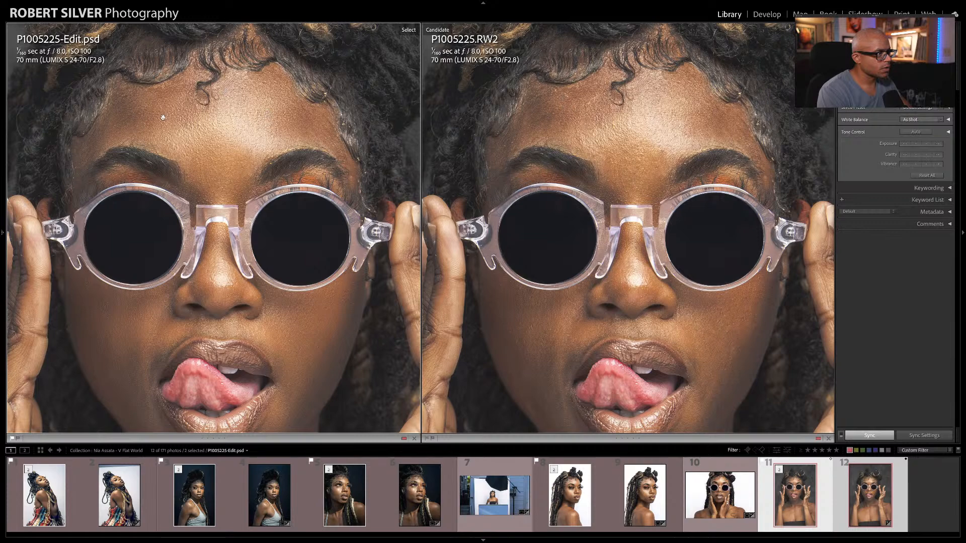
pyautogui.moveTo(309, 345); pyautogui.dragTo(312, 274)
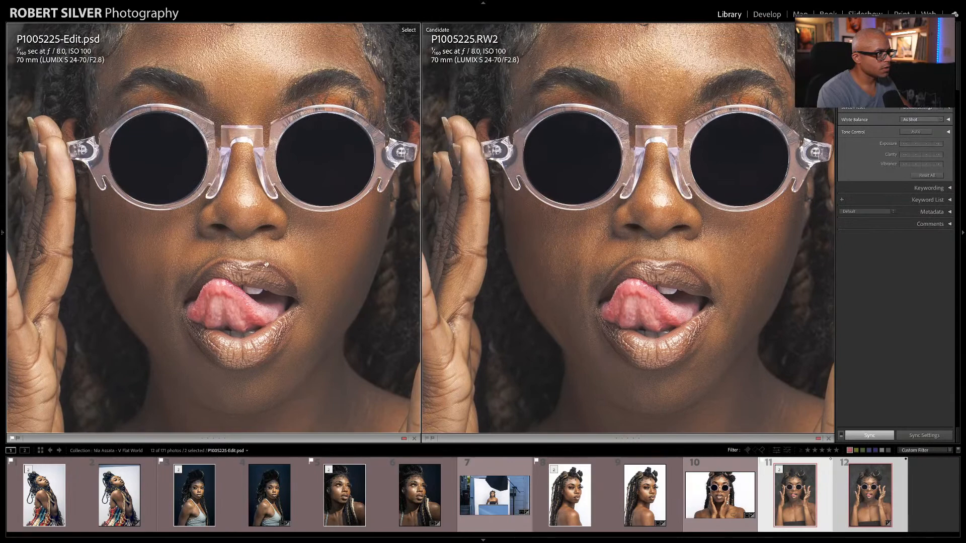
pyautogui.rightClick(287, 260)
pyautogui.click(305, 263)
pyautogui.click(304, 223)
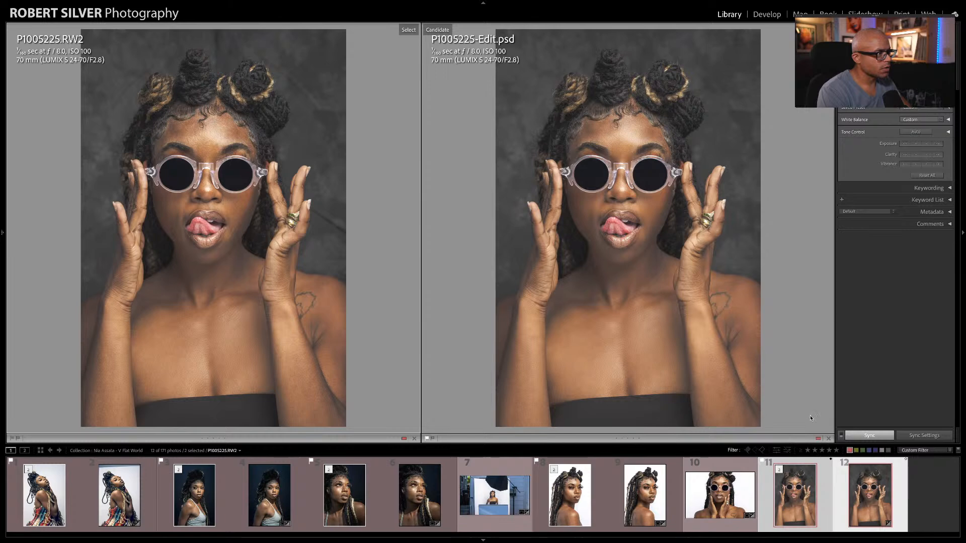
# Step: View the behind-the-scenes photo P1005174.RW2 on its own, and switch to OBS Studio
pyautogui.press('e')
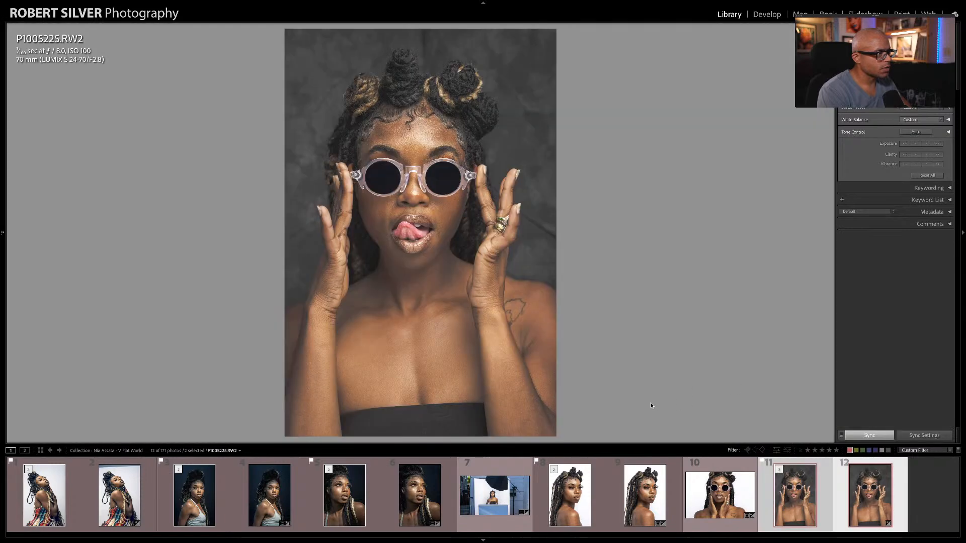
pyautogui.click(508, 500)
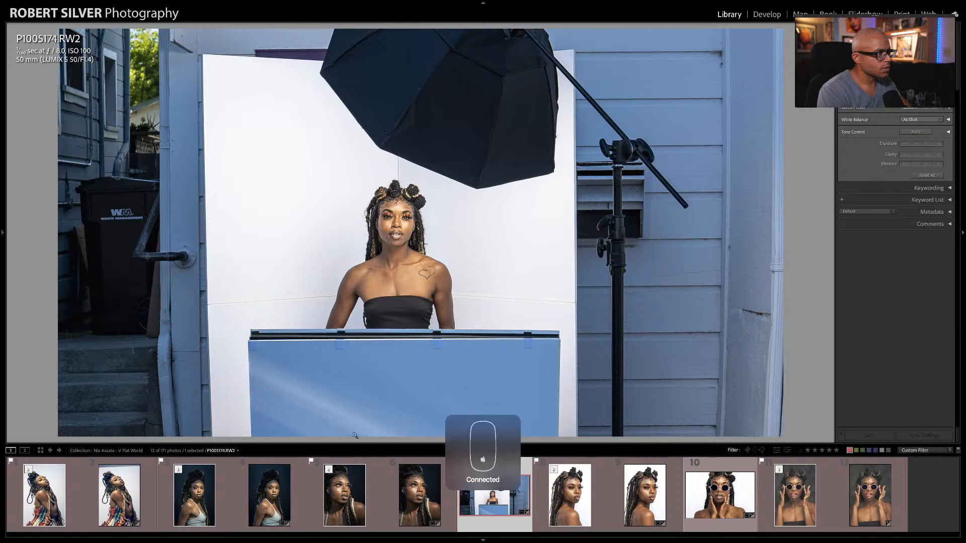
pyautogui.moveTo(490, 542)
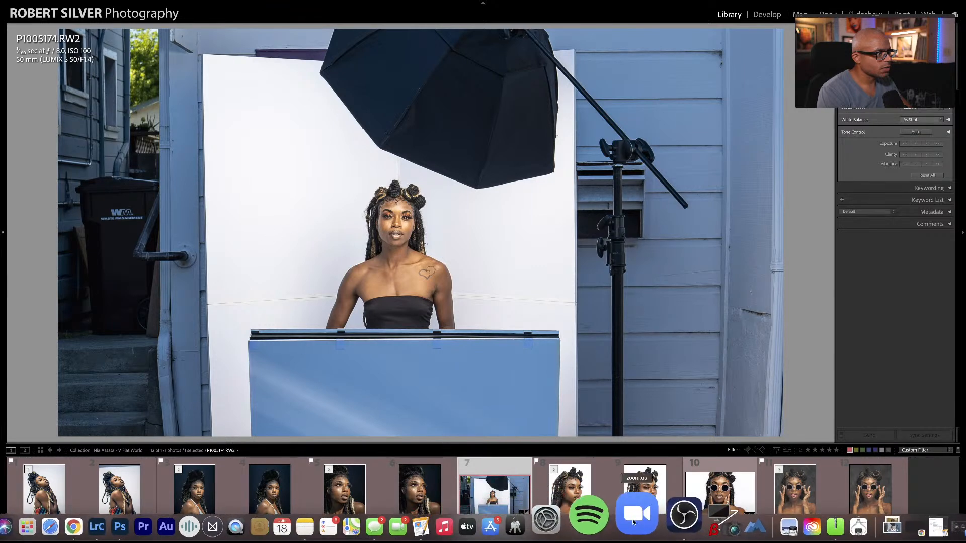
pyautogui.click(658, 524)
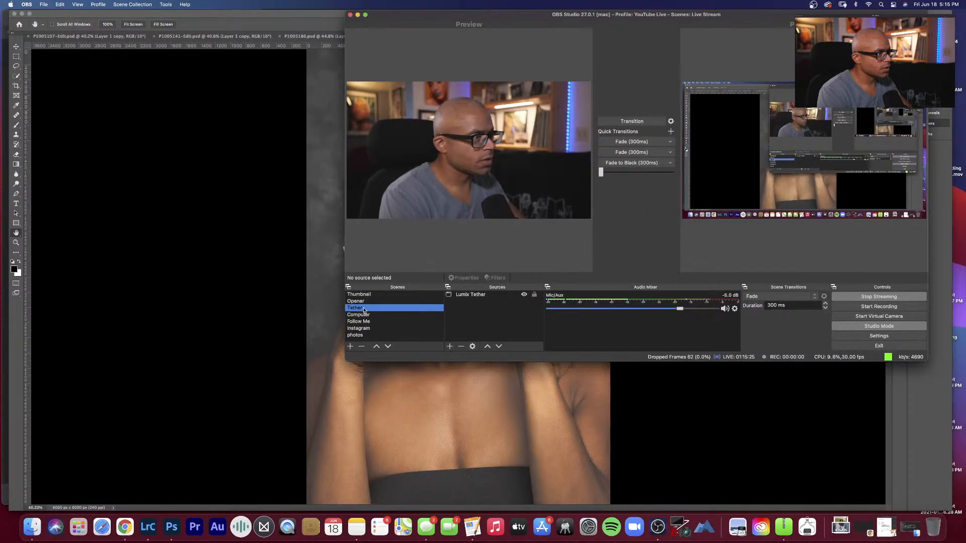